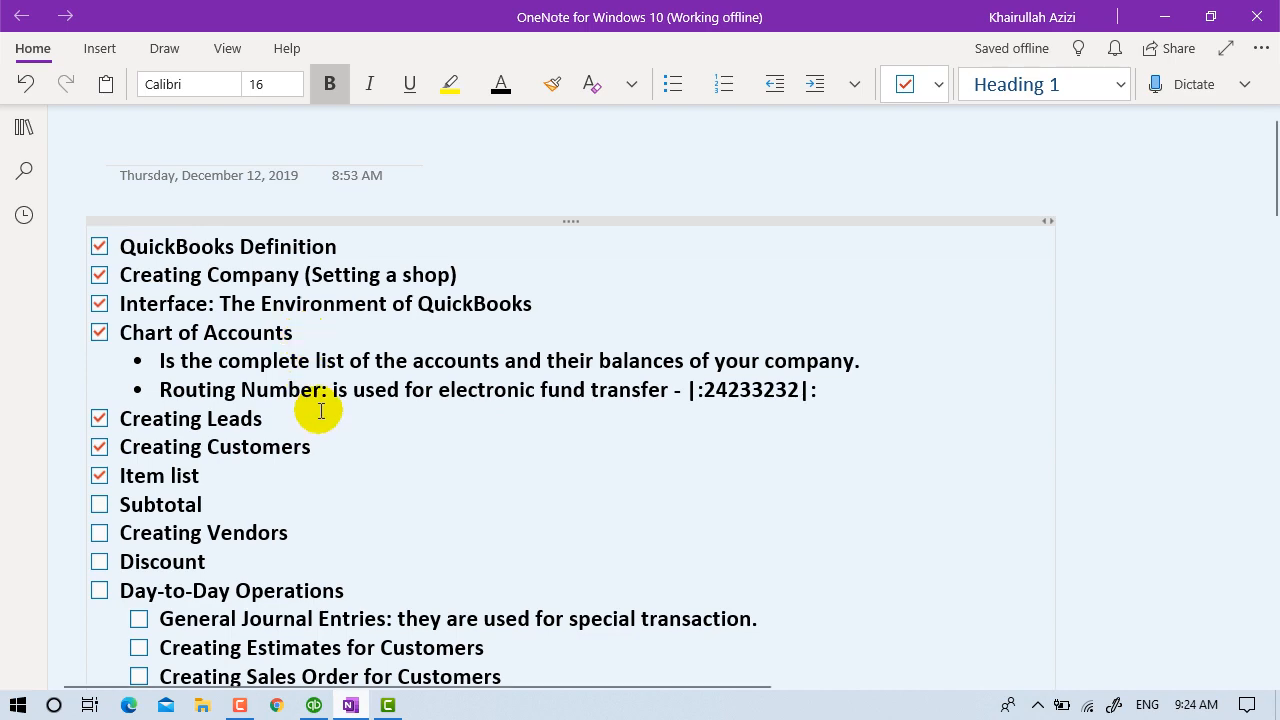
Scroll through the rest of the OneNote lesson checklist, then minimize OneNote to reveal QuickBooks.
scroll(170, 420, down, 3)
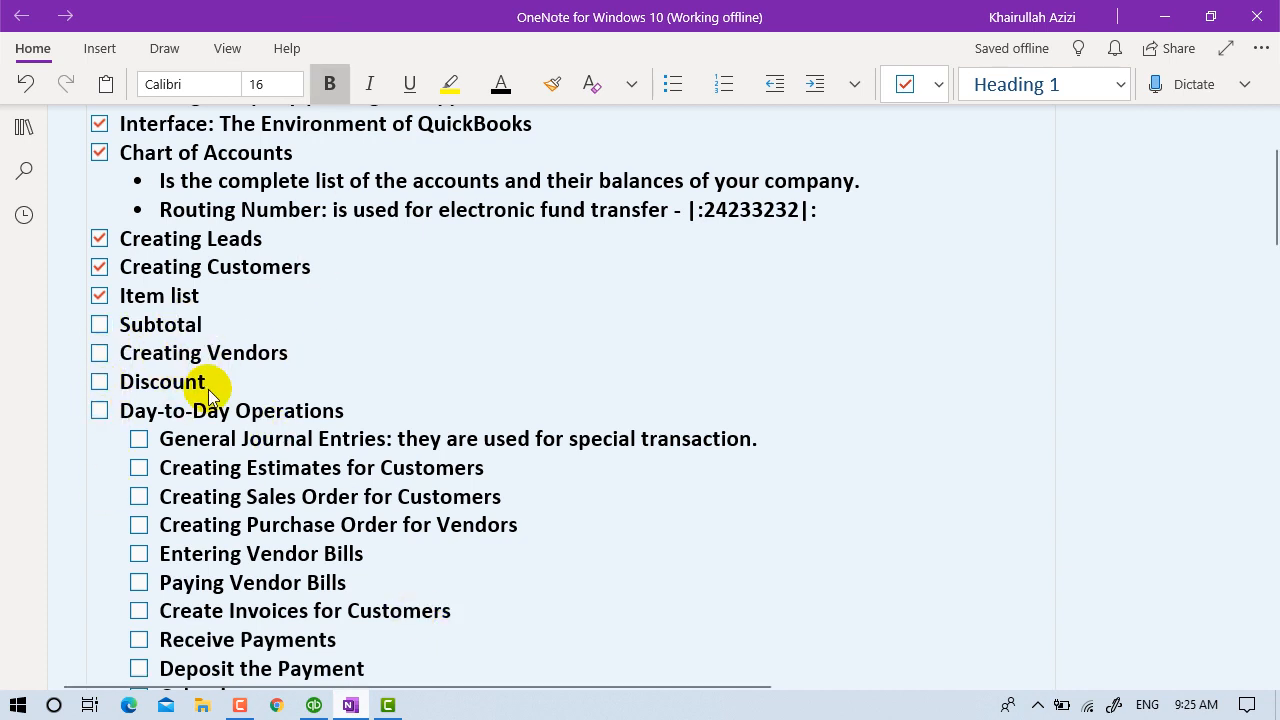
click(1162, 15)
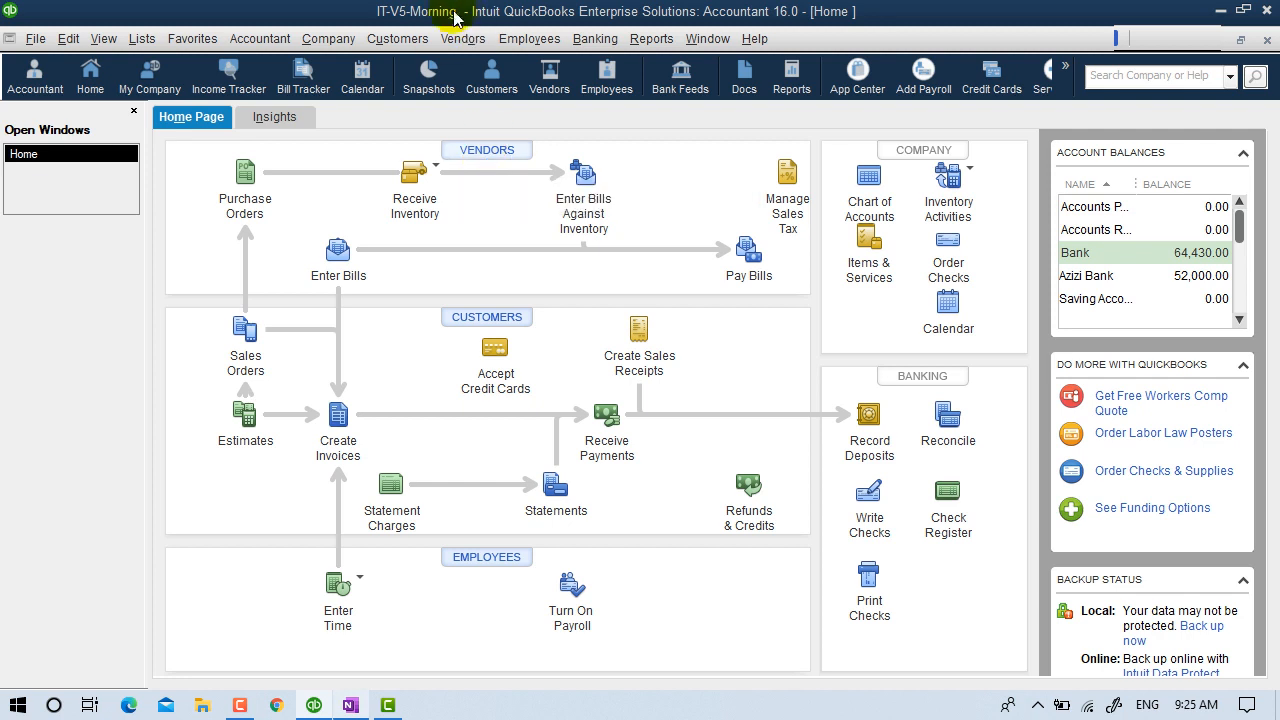
Open the Vendors menu in the QuickBooks menu bar.
click(463, 38)
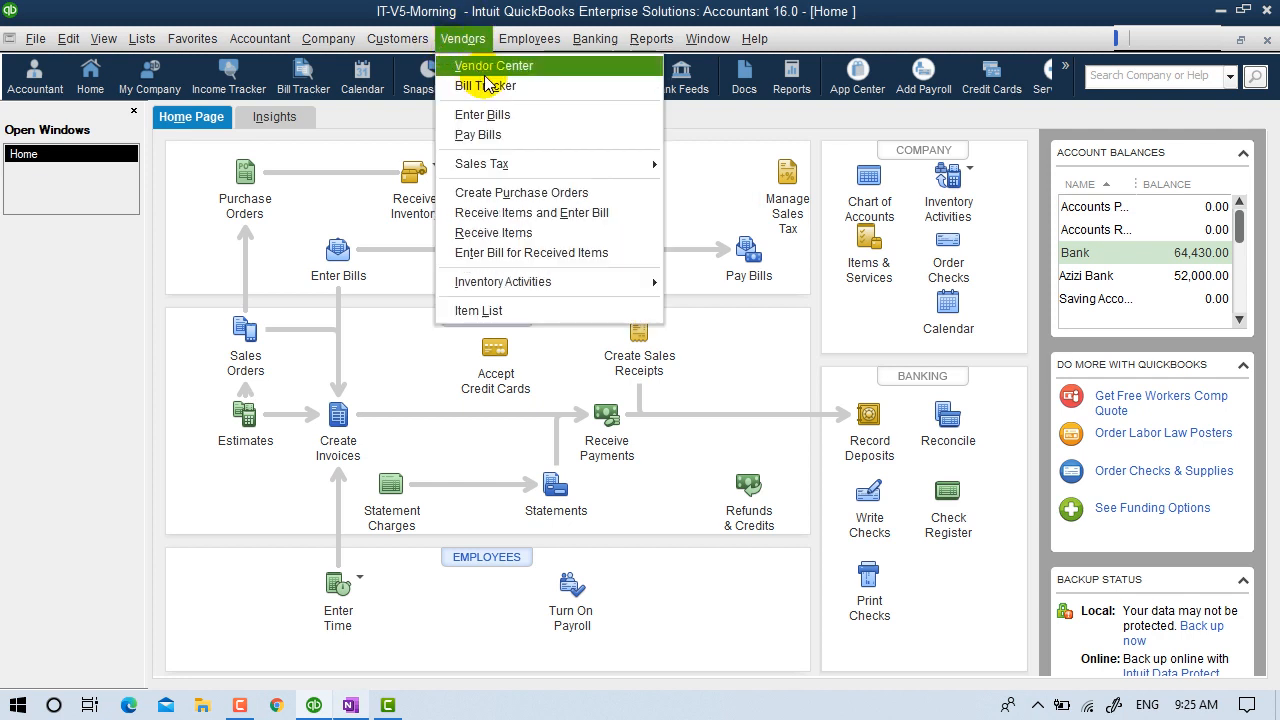
In the Vendor Center, browse Tax Agency's Contacts, To Do's, Notes, Sent Email and Transactions tabs, then open New Vendor options.
click(714, 152)
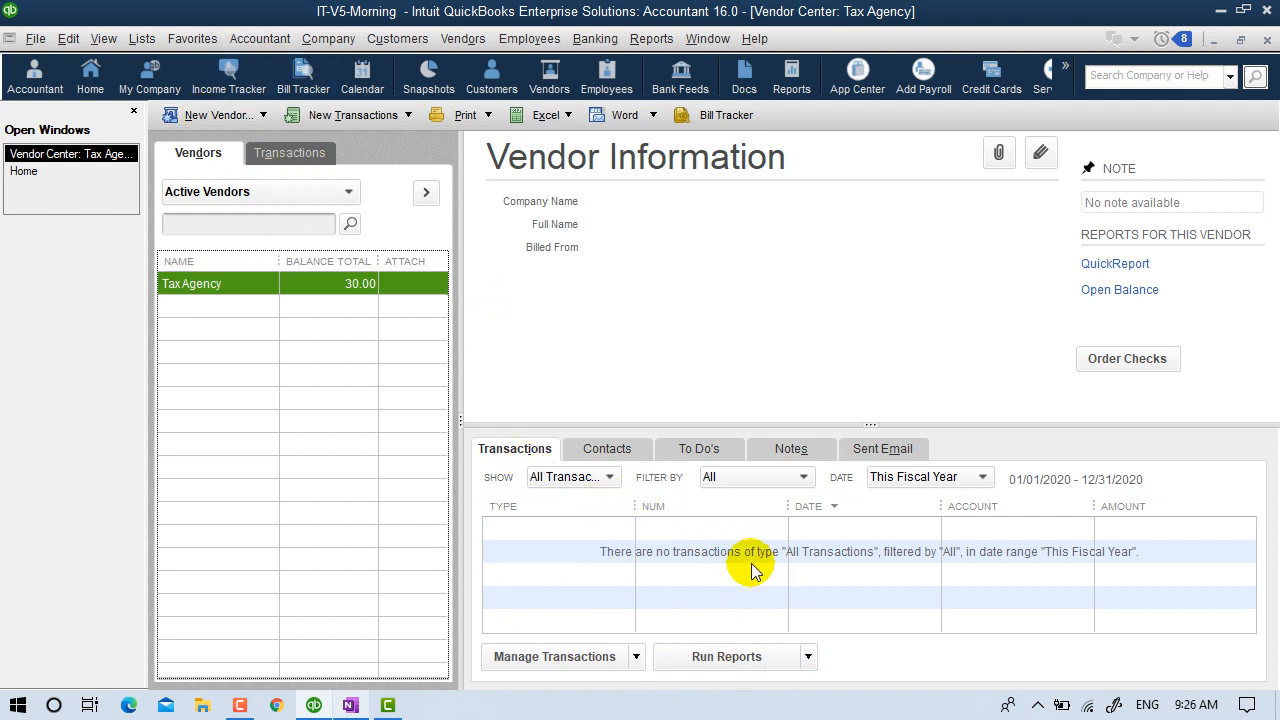
click(607, 450)
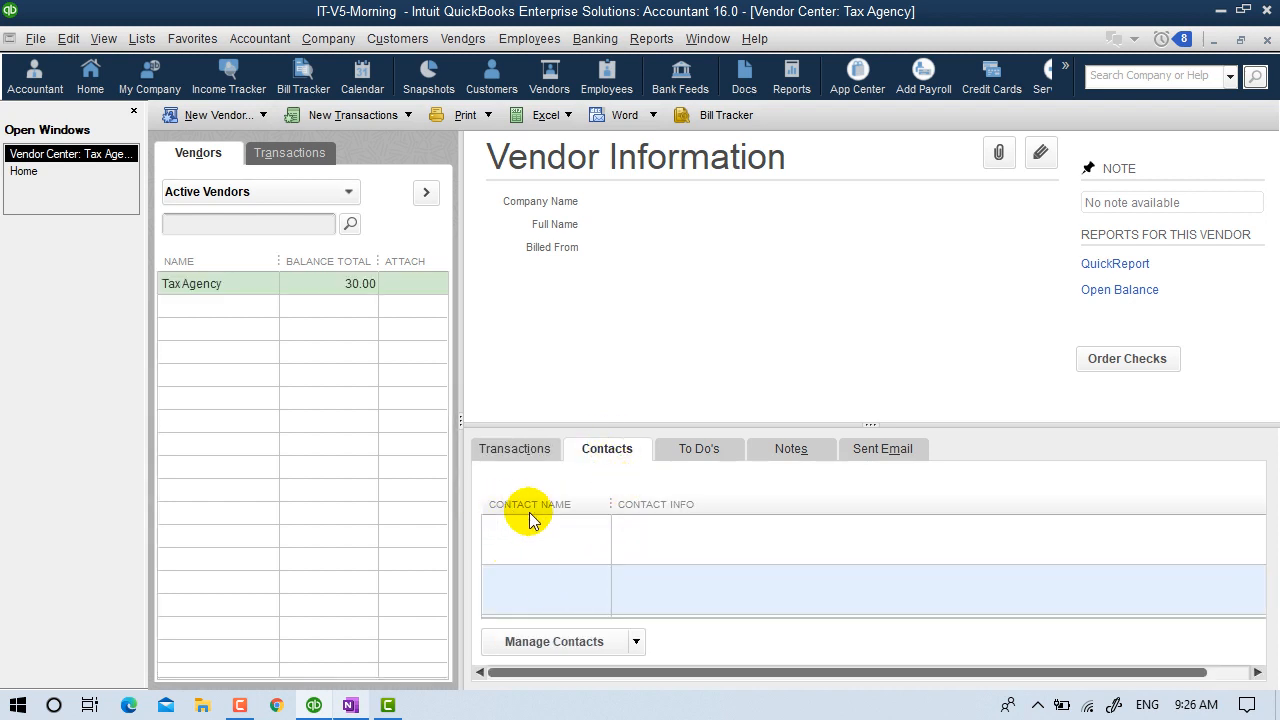
click(706, 452)
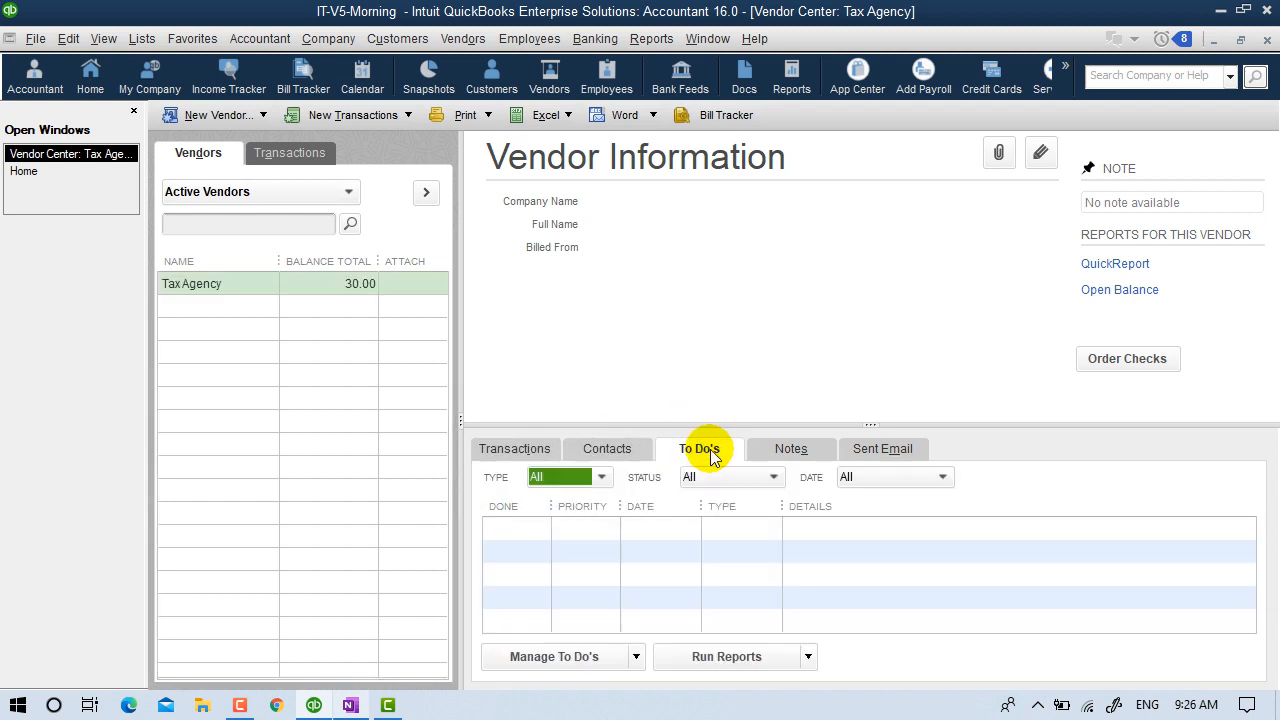
click(793, 448)
click(882, 449)
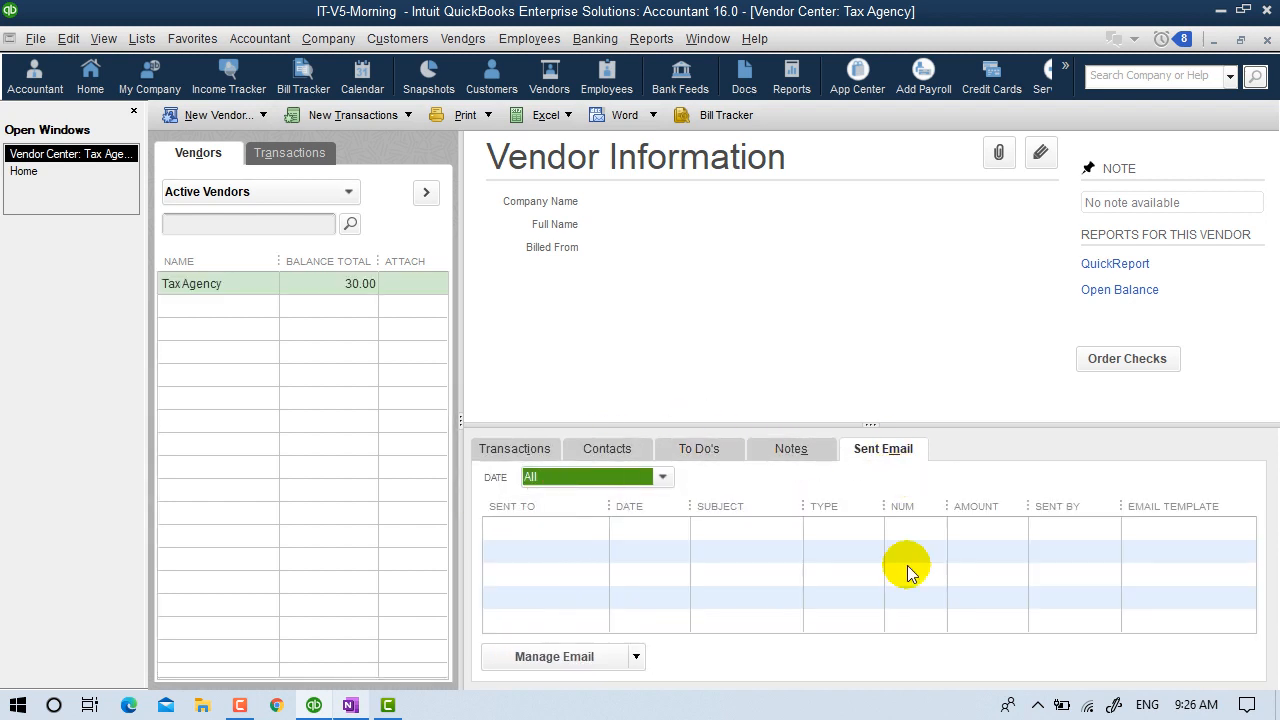
click(564, 560)
click(562, 657)
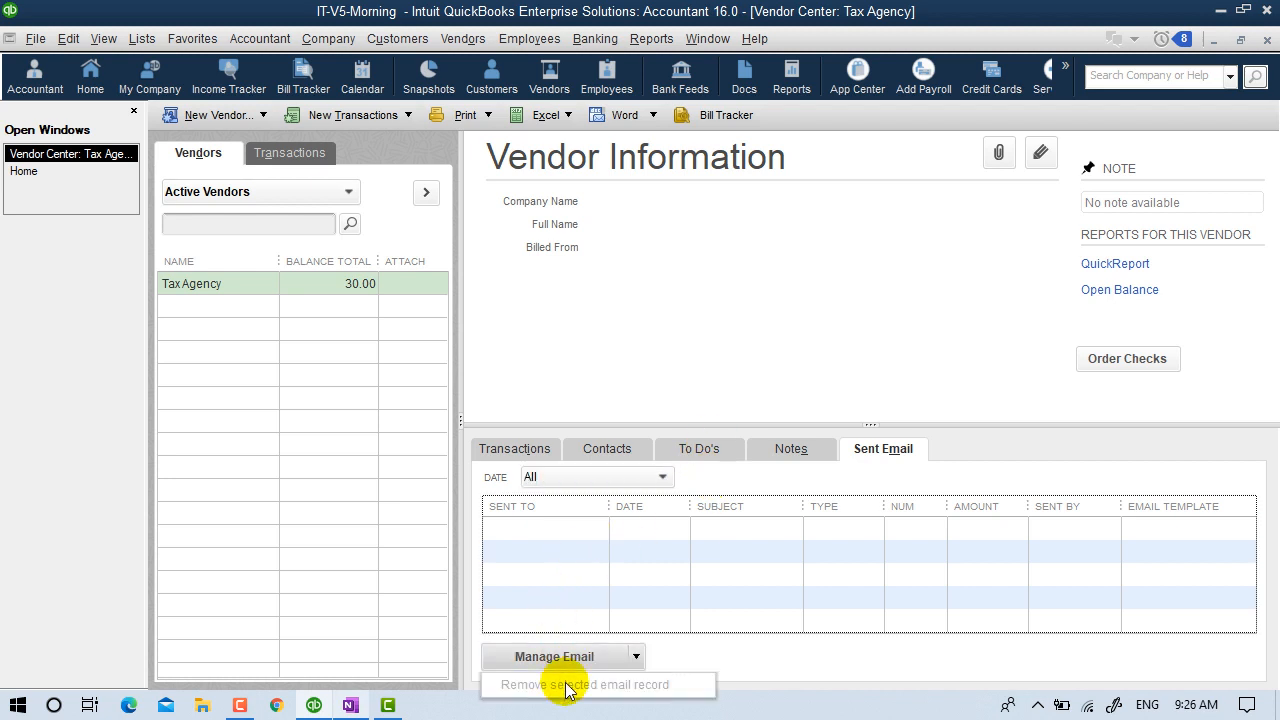
click(530, 452)
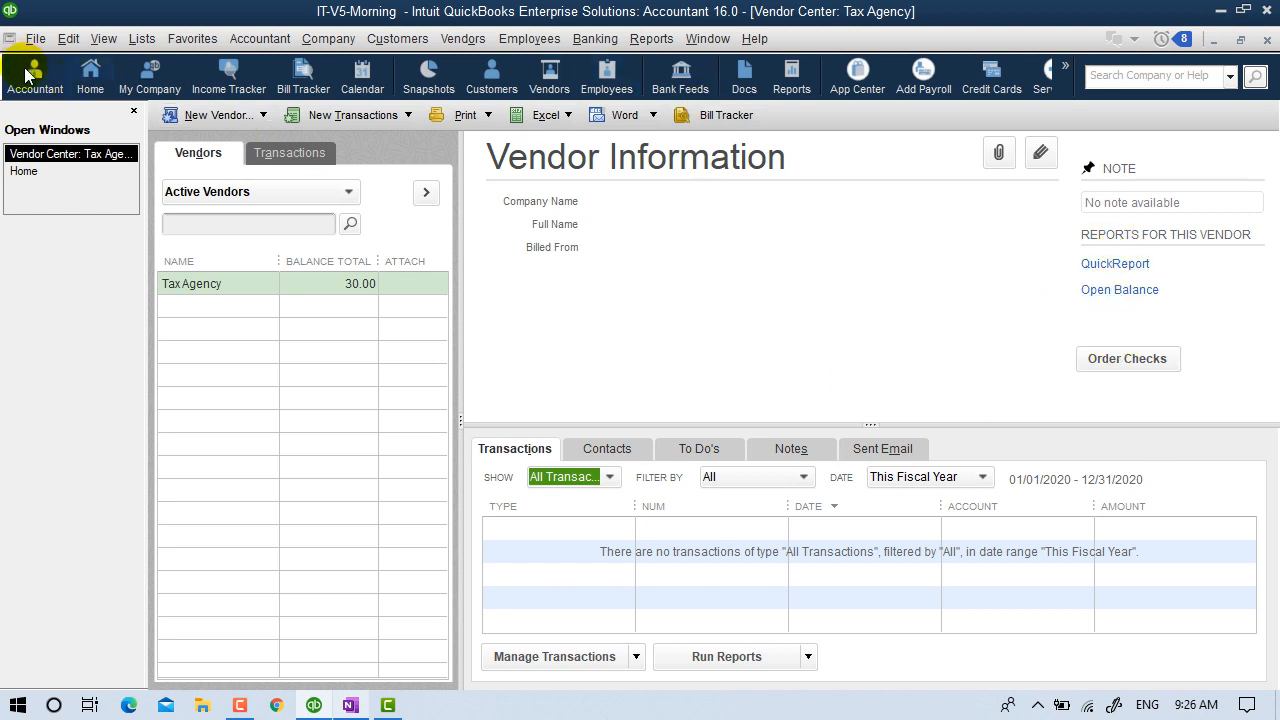
click(238, 115)
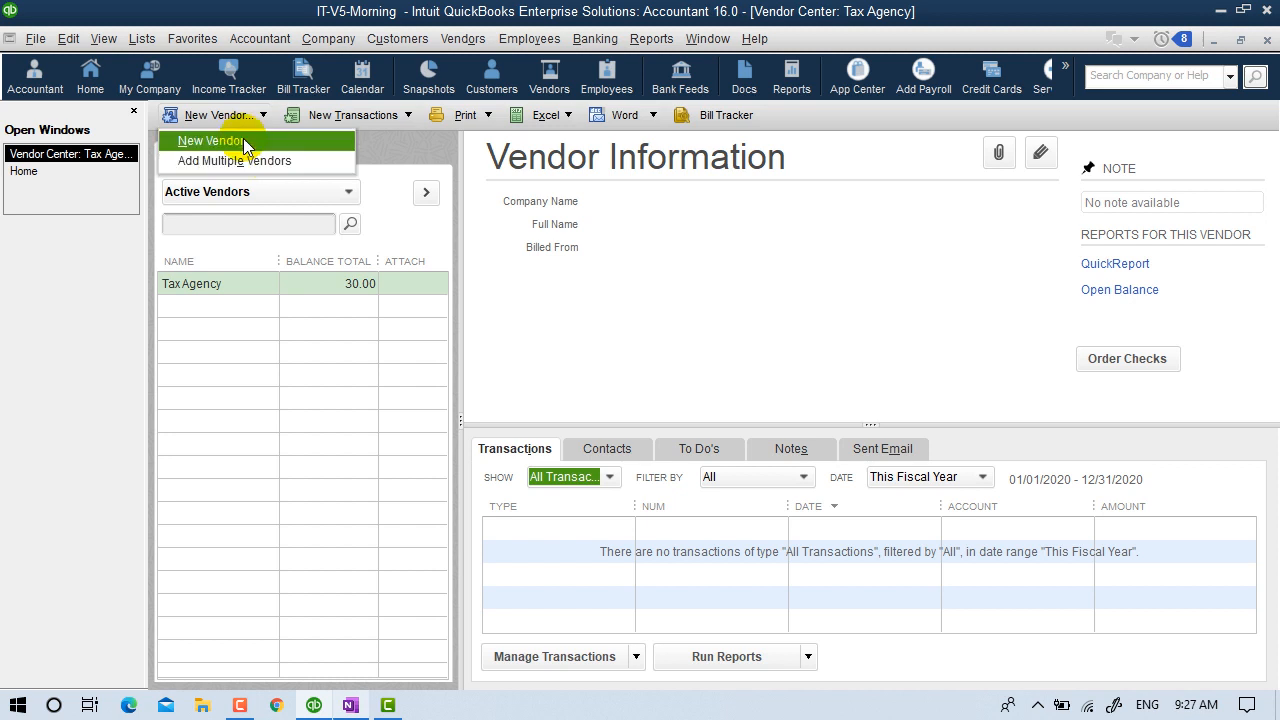
Start a New Vendor named Rana University (replacing StarCorp) with a 1,000.00 opening balance.
click(243, 140)
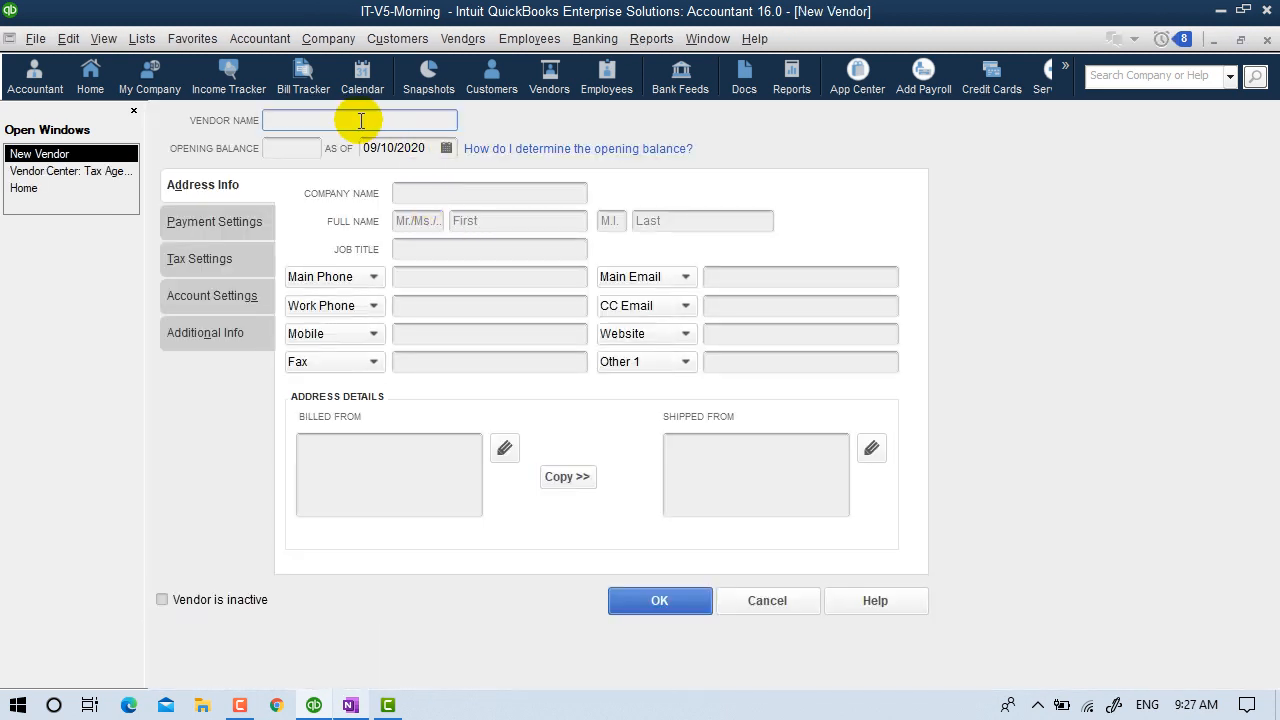
text(St)
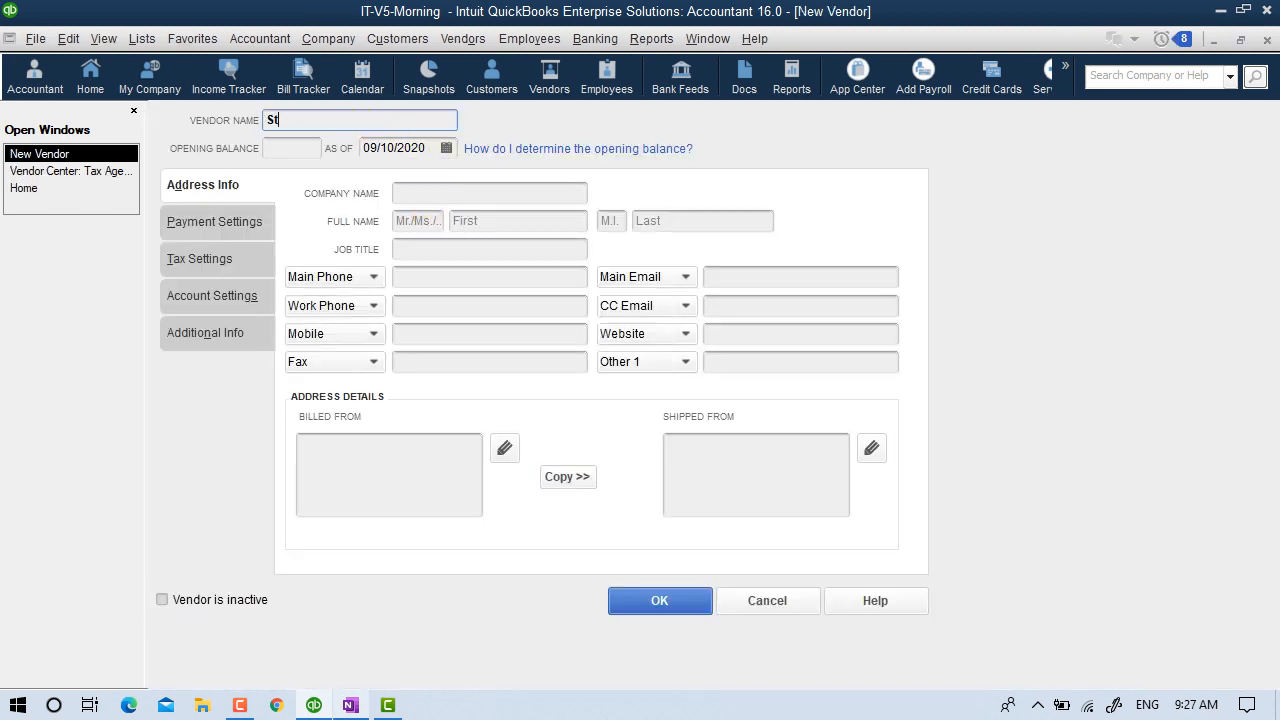
text(arCorp)
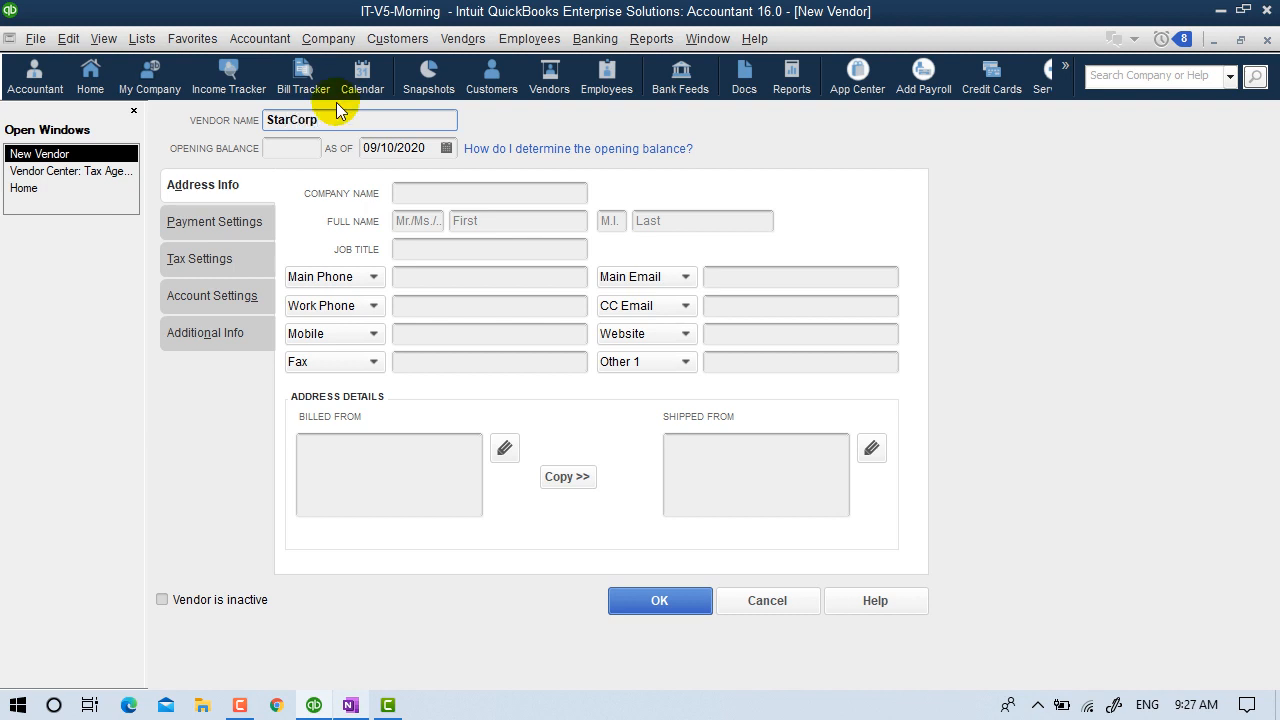
click(297, 155)
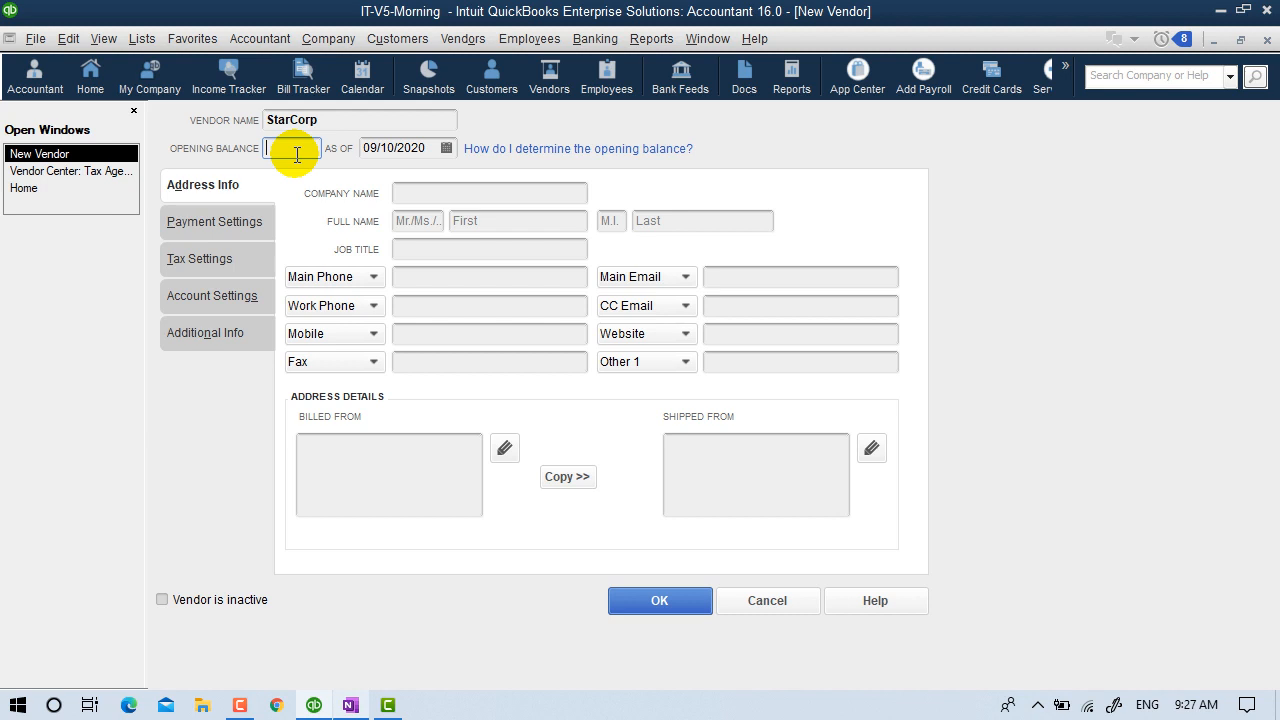
text(1000)
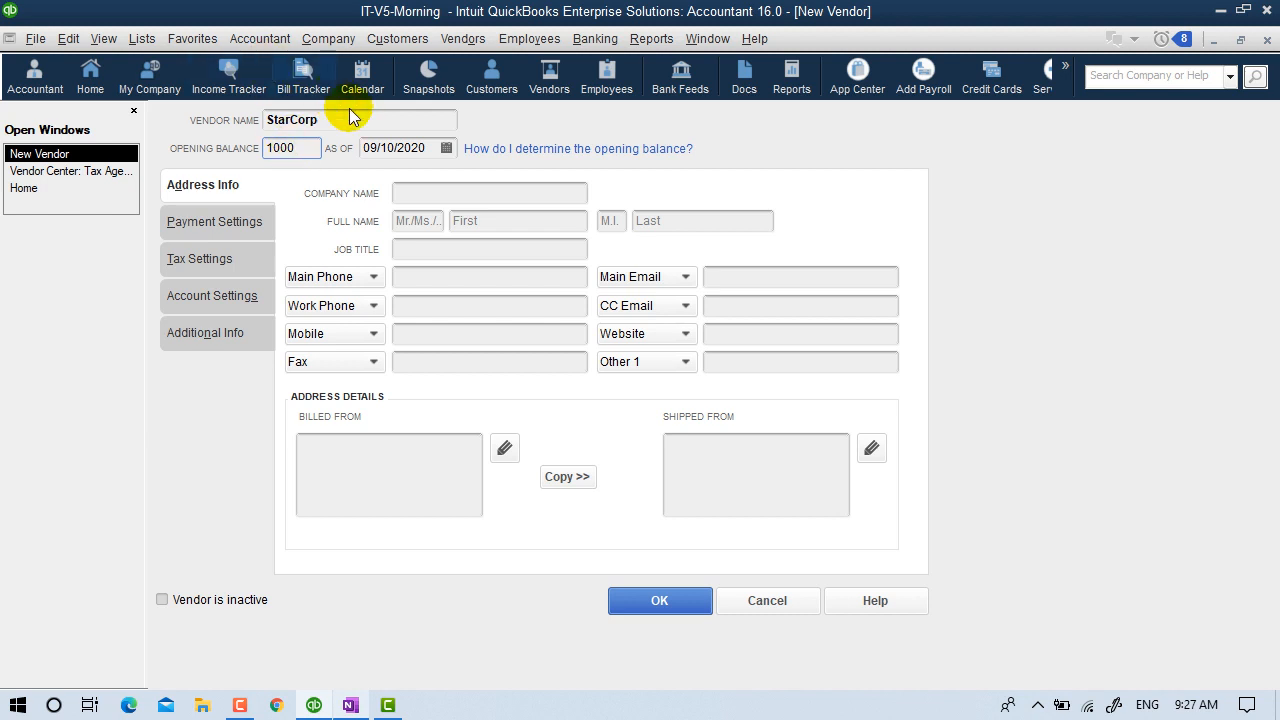
drag(343, 114, 177, 111)
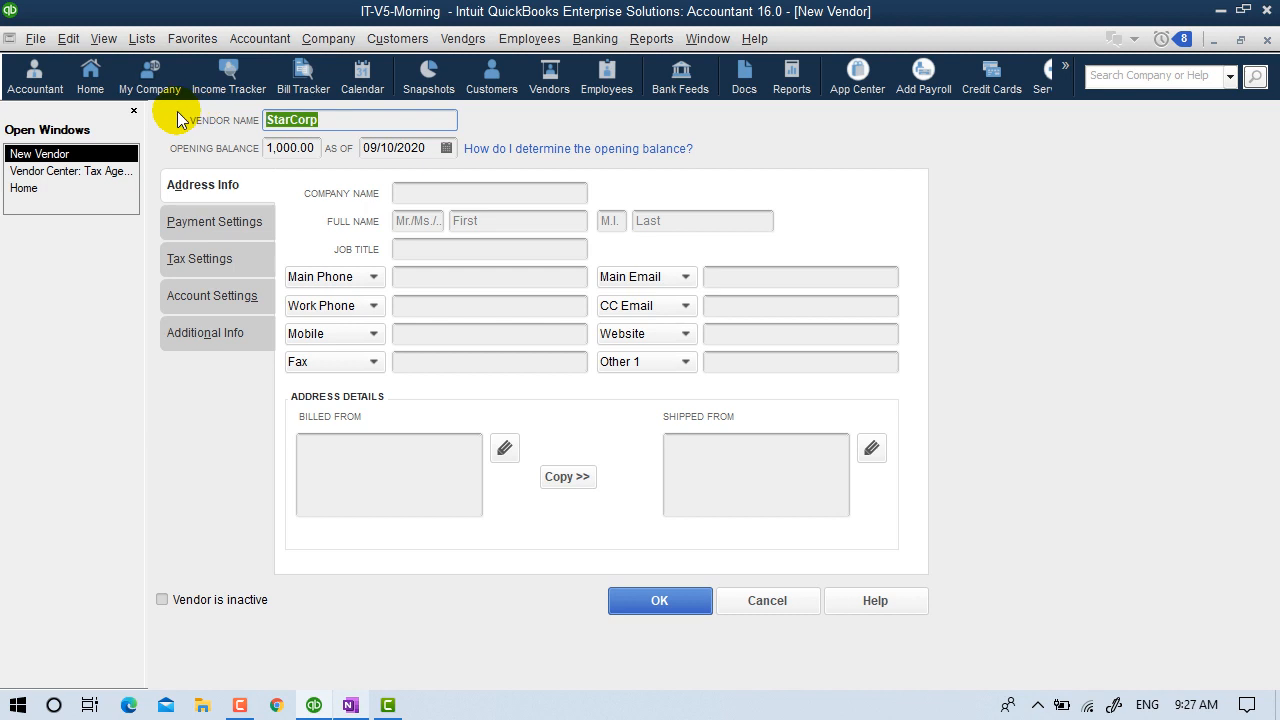
text(Rana University)
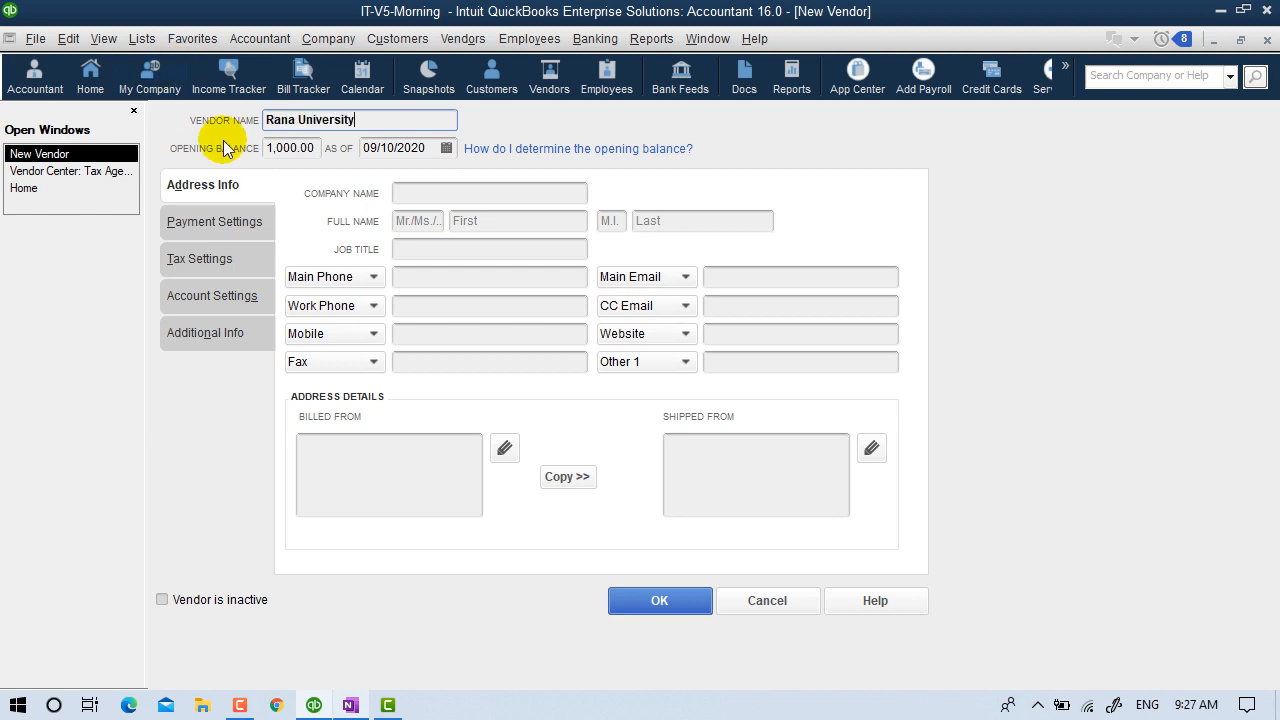
drag(315, 147, 306, 144)
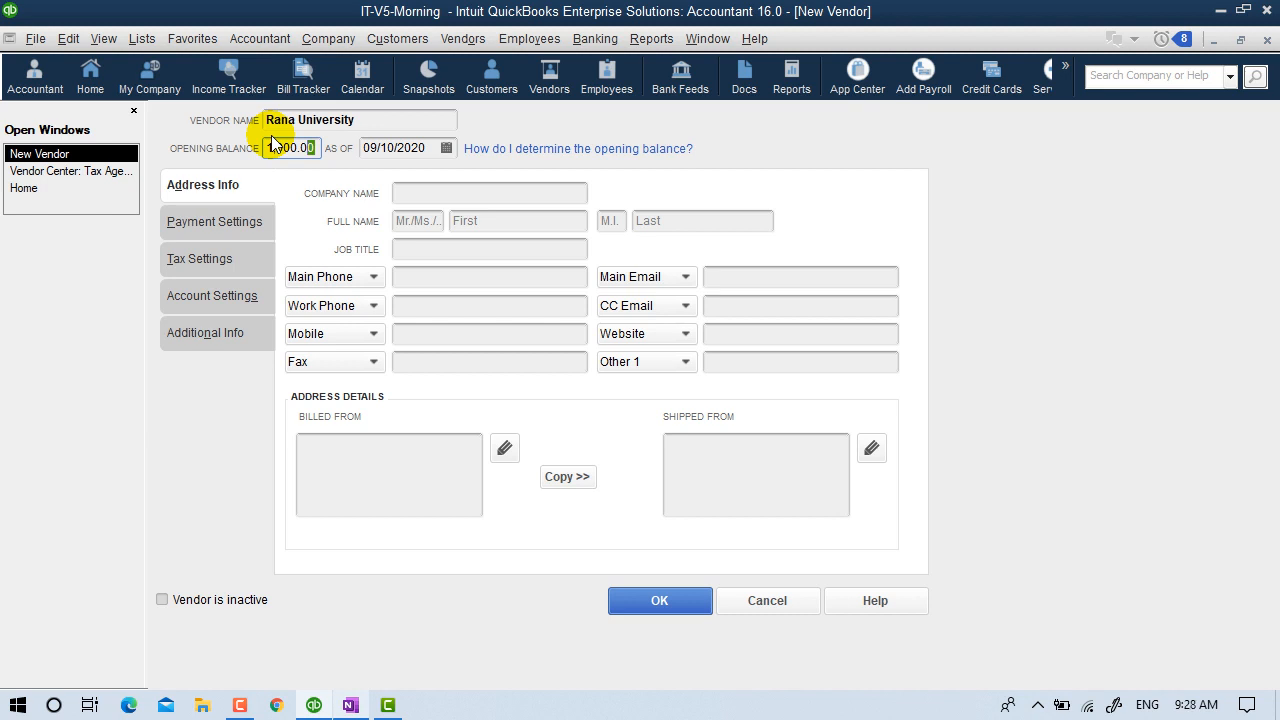
Enter company name Rana University, the contact's full name with 'Mr.' salutation, and job title Key Account Manager.
click(427, 193)
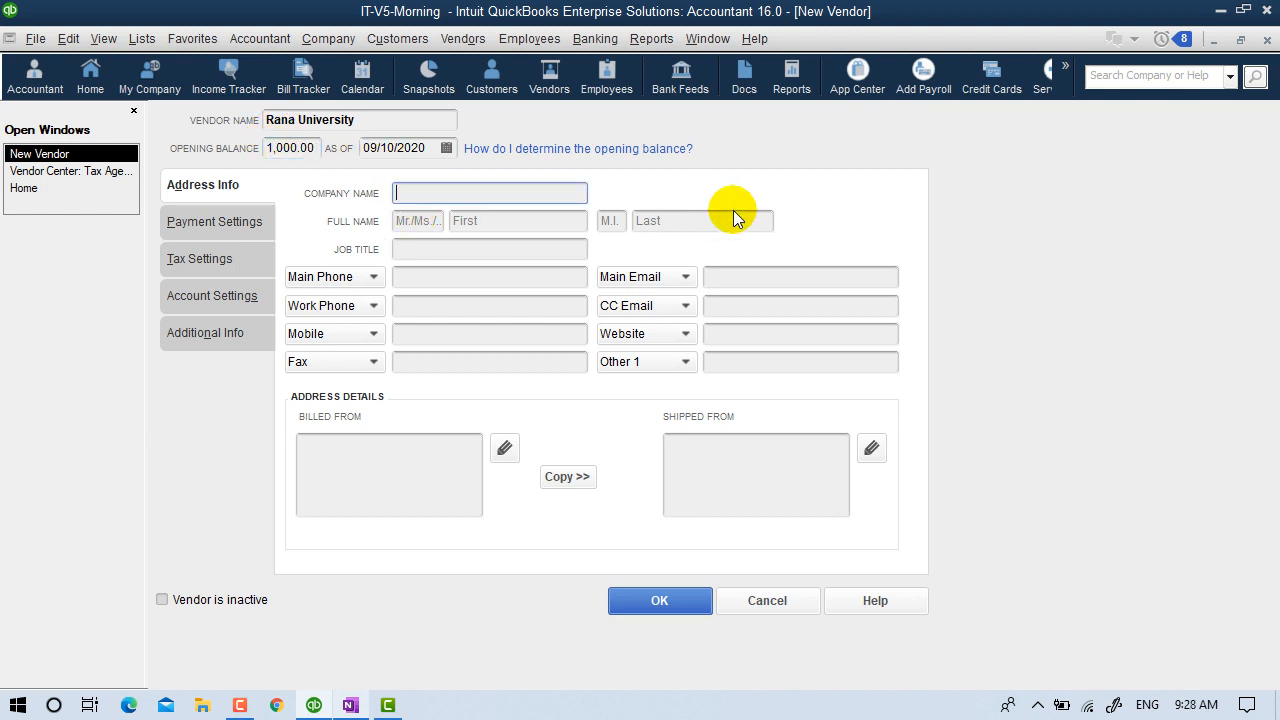
text(Rana University)
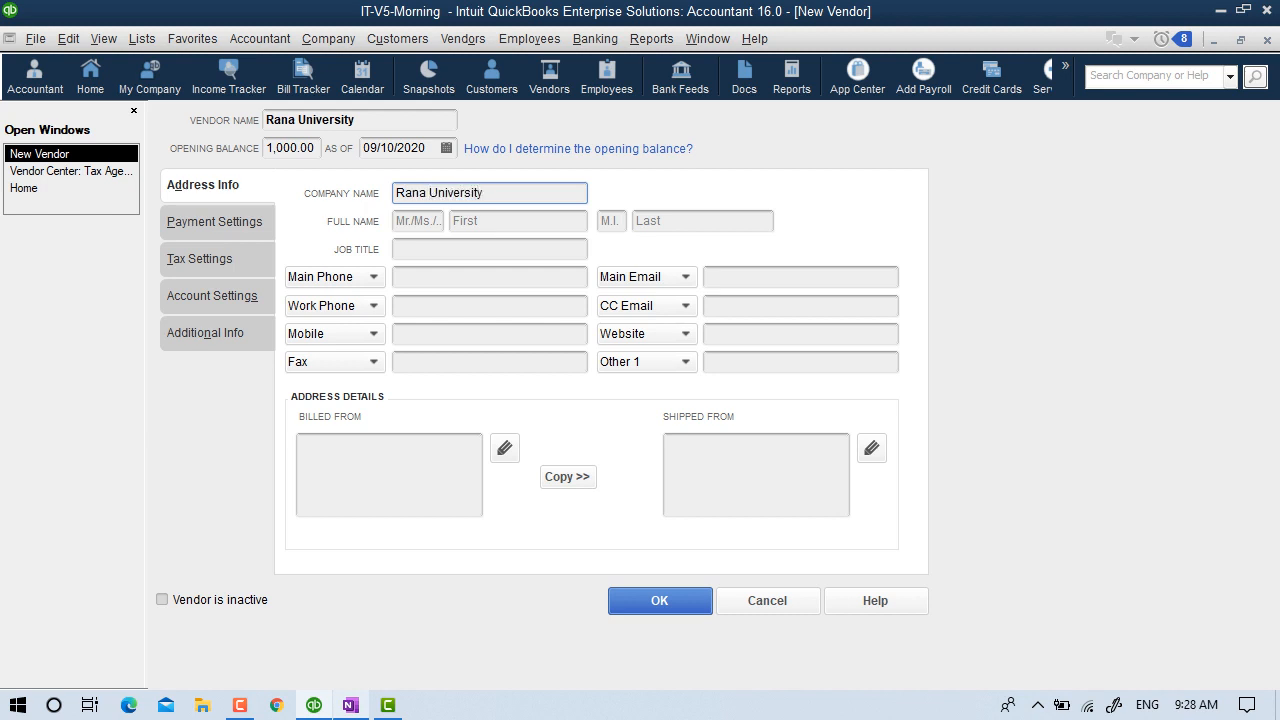
click(414, 222)
text(Mr.)
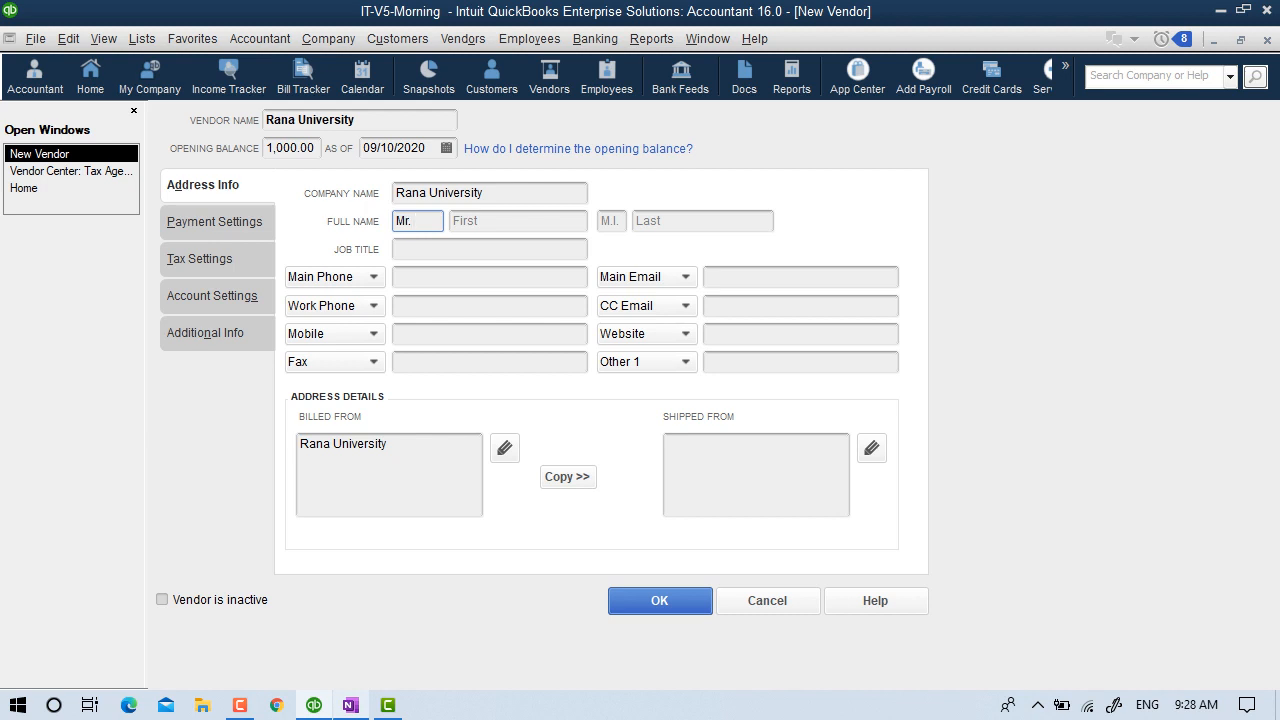
key(Tab)
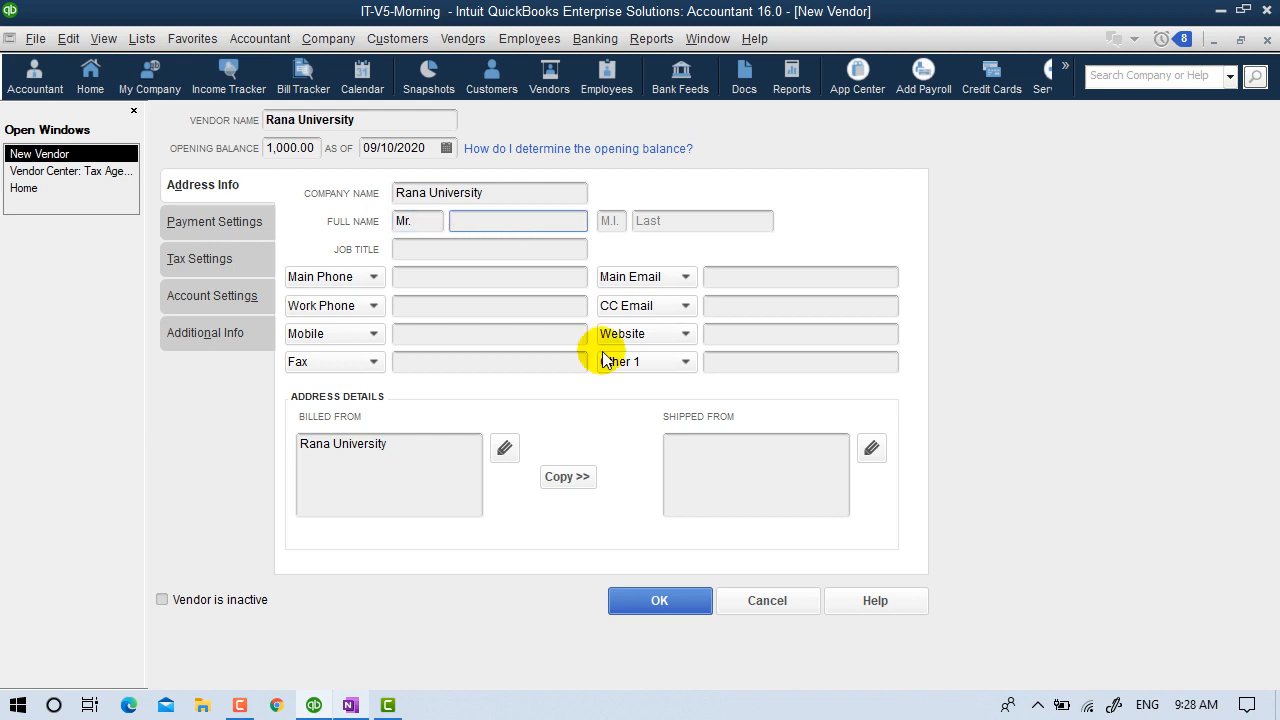
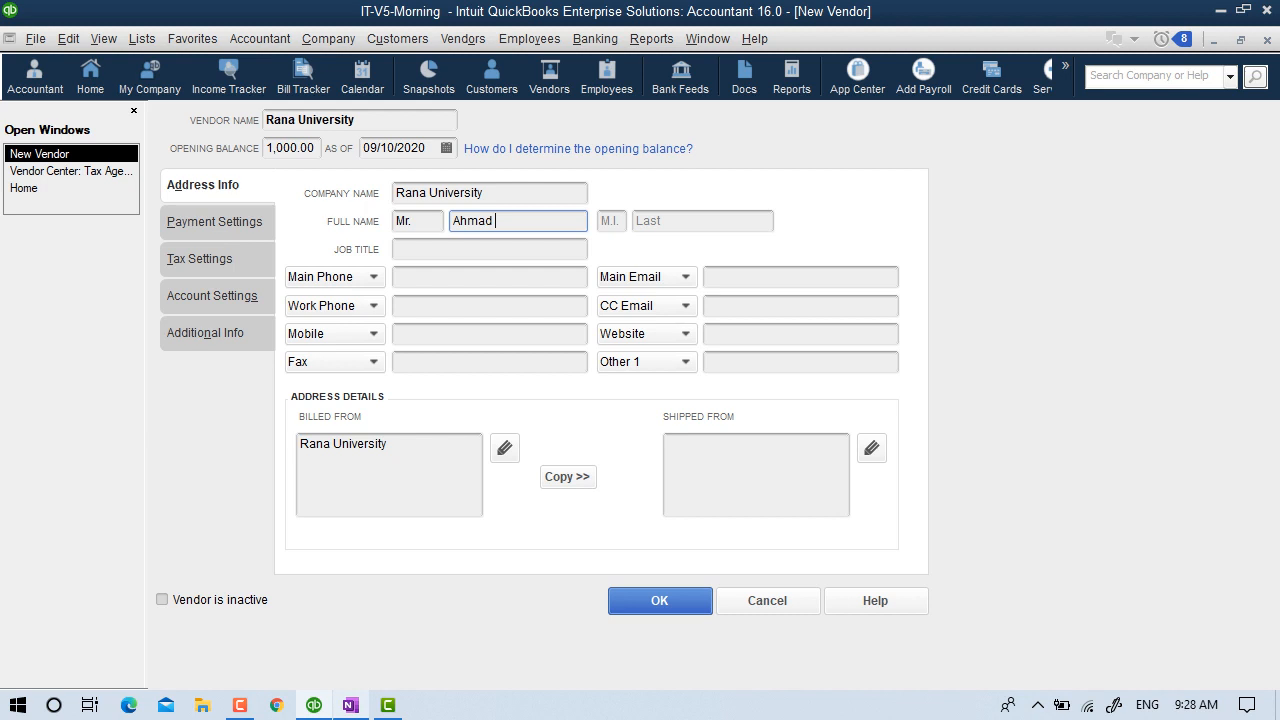
key(Tab)
key(Tab)
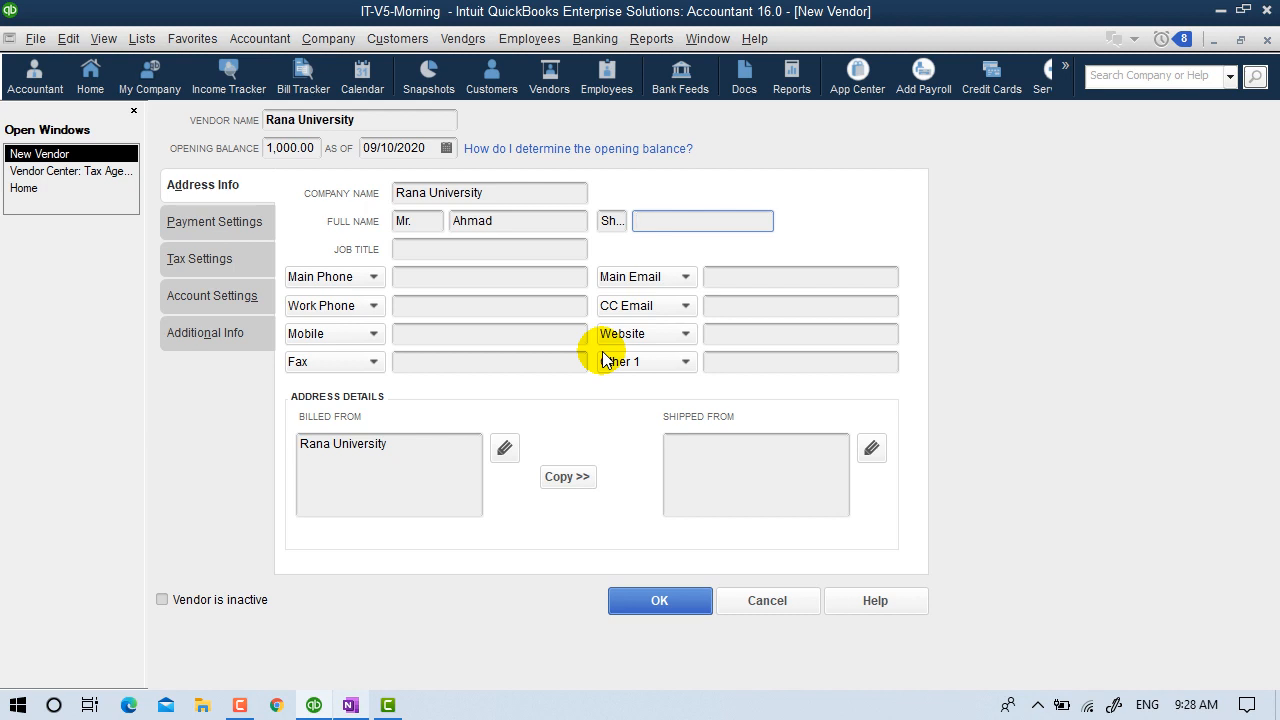
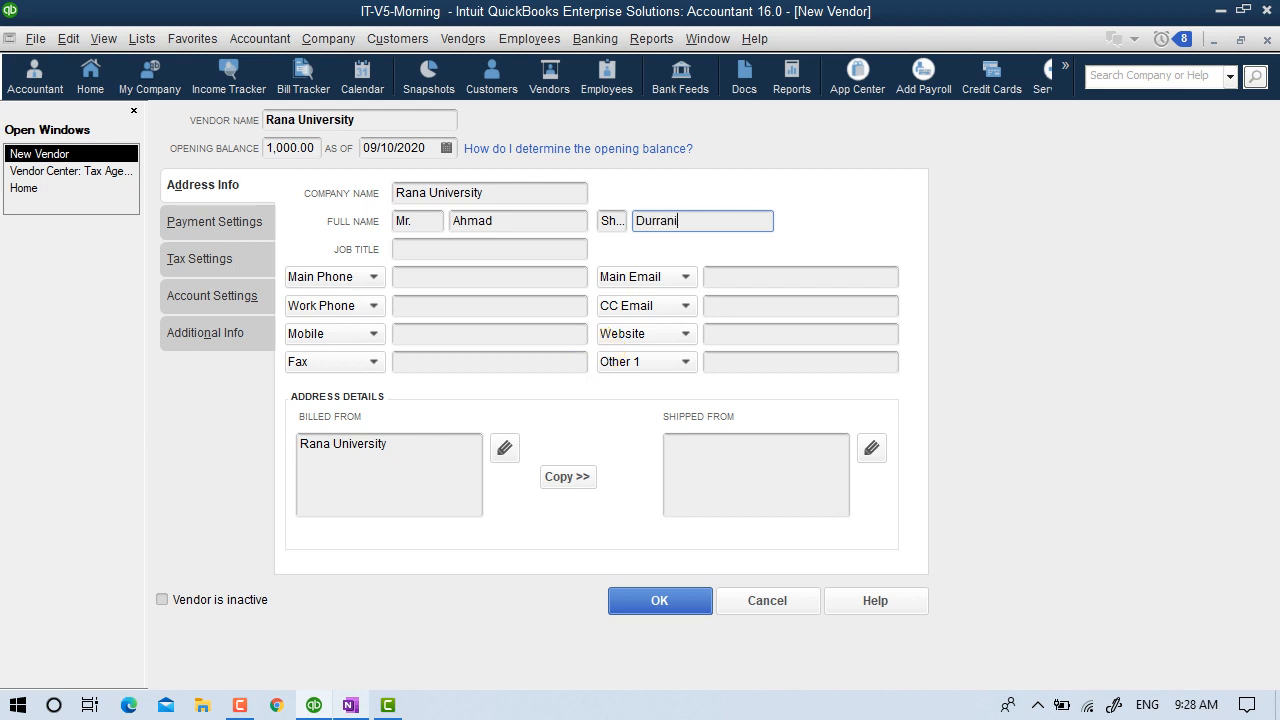
click(485, 247)
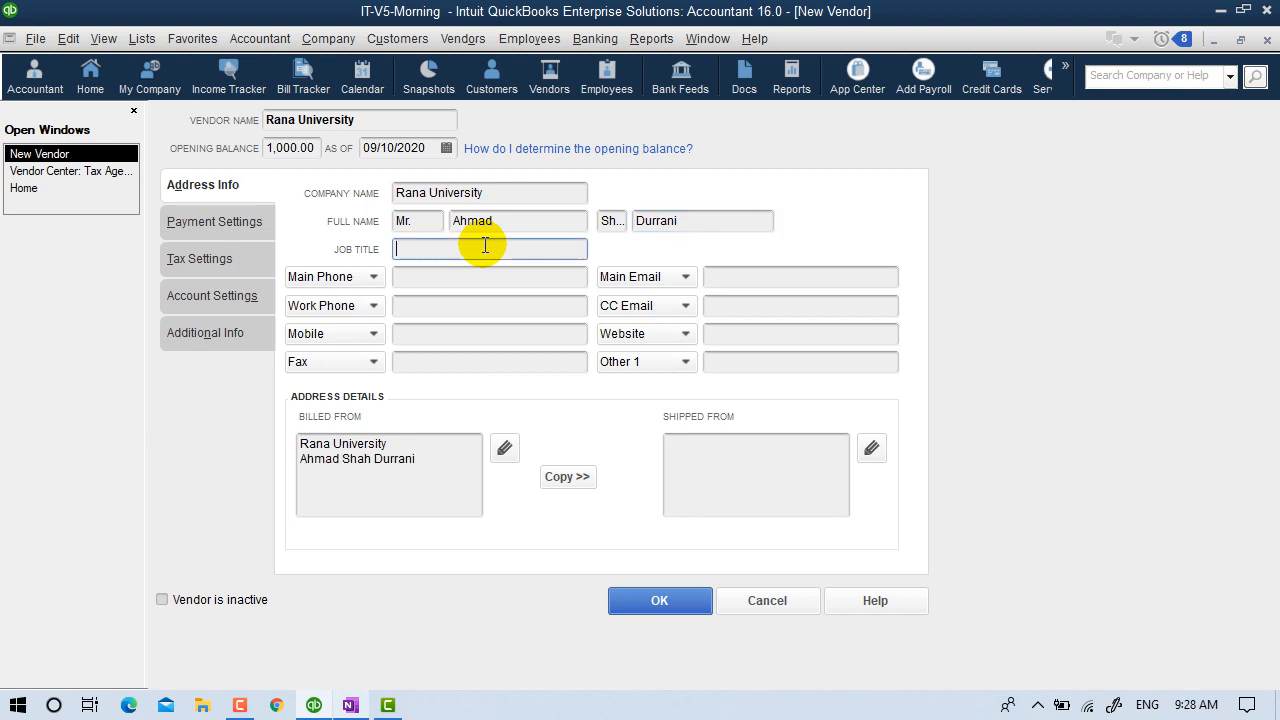
text(Ke)
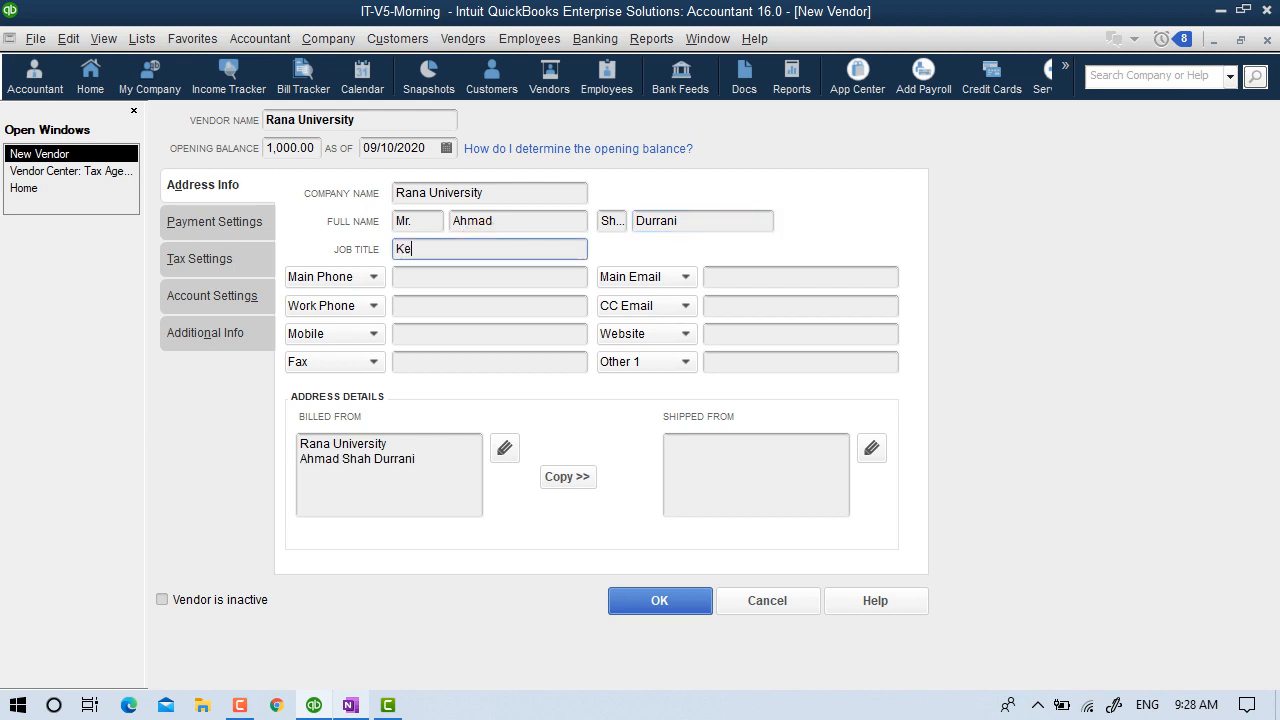
text(y Account Manager)
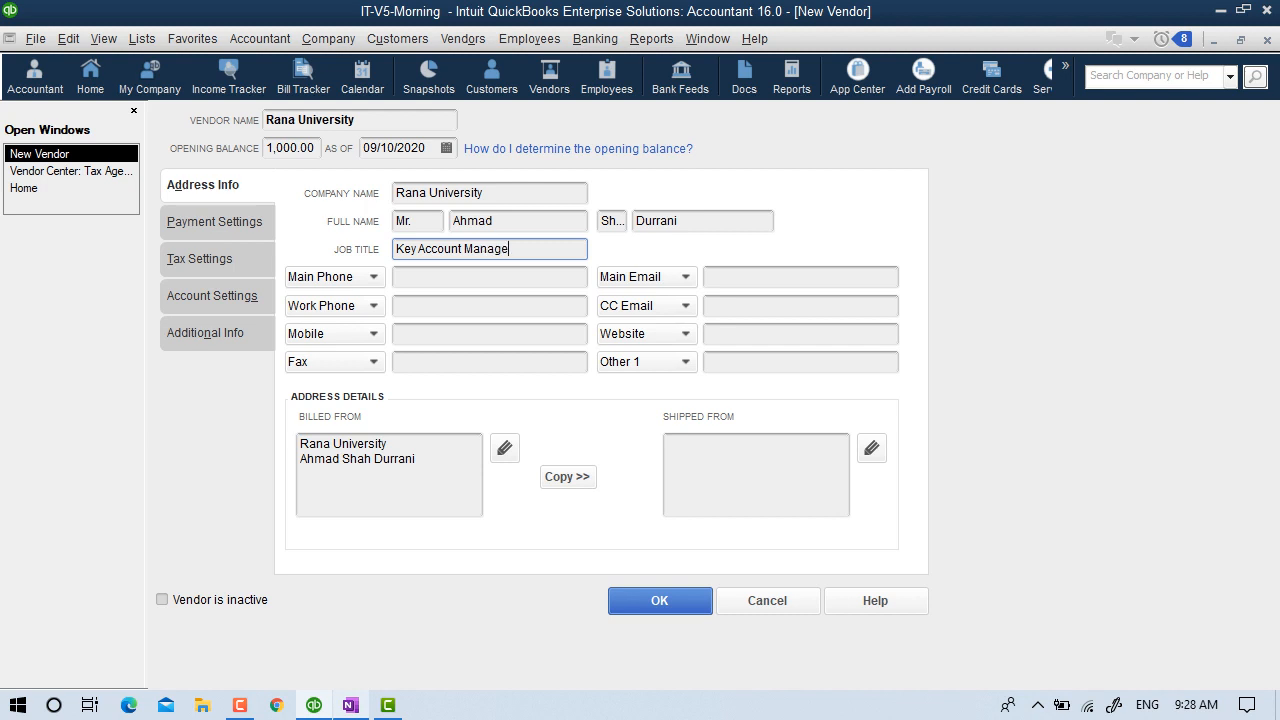
Fill in the vendor's main phone, main e-mail, work phone, fax number and website ranauniversity.com.
click(441, 281)
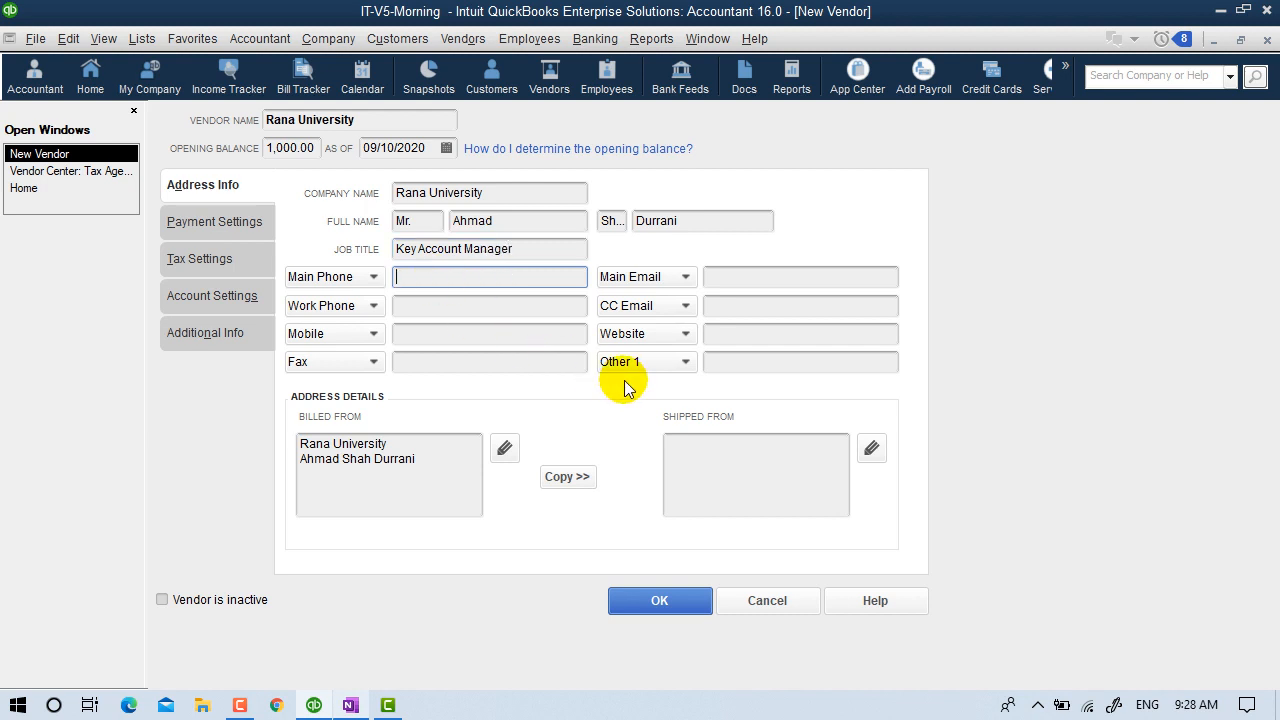
text(12121212)
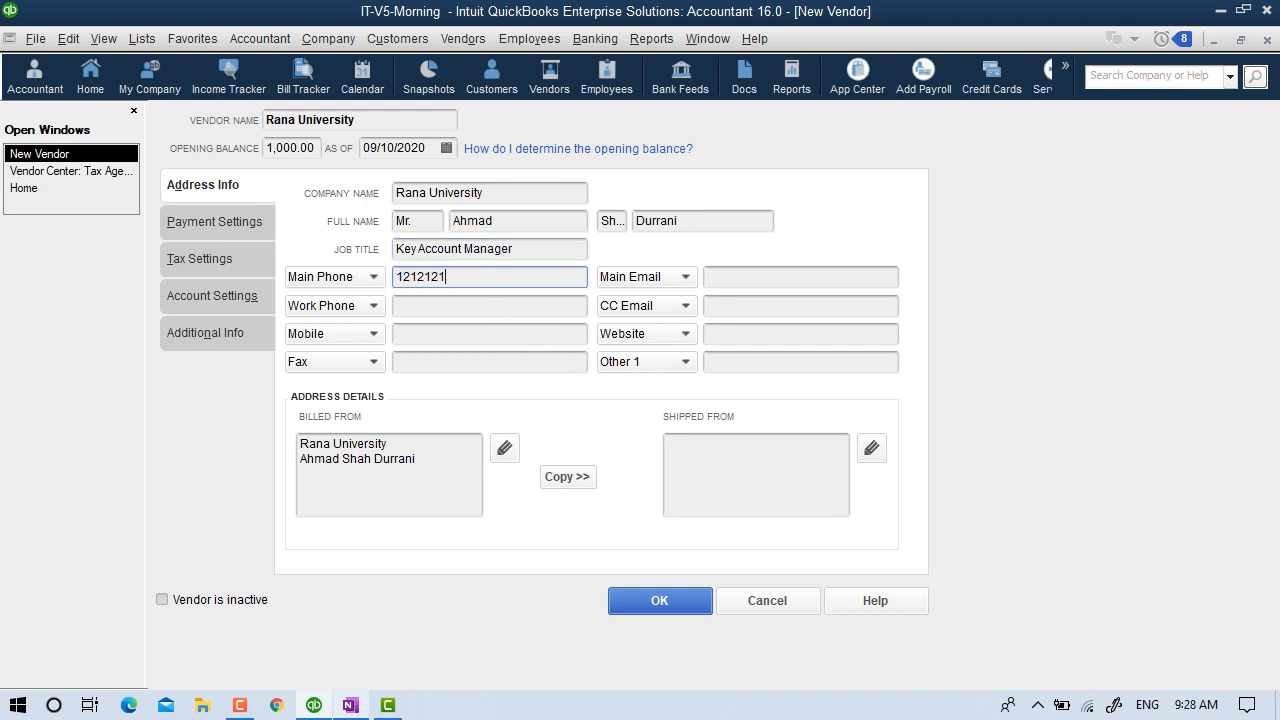
click(791, 271)
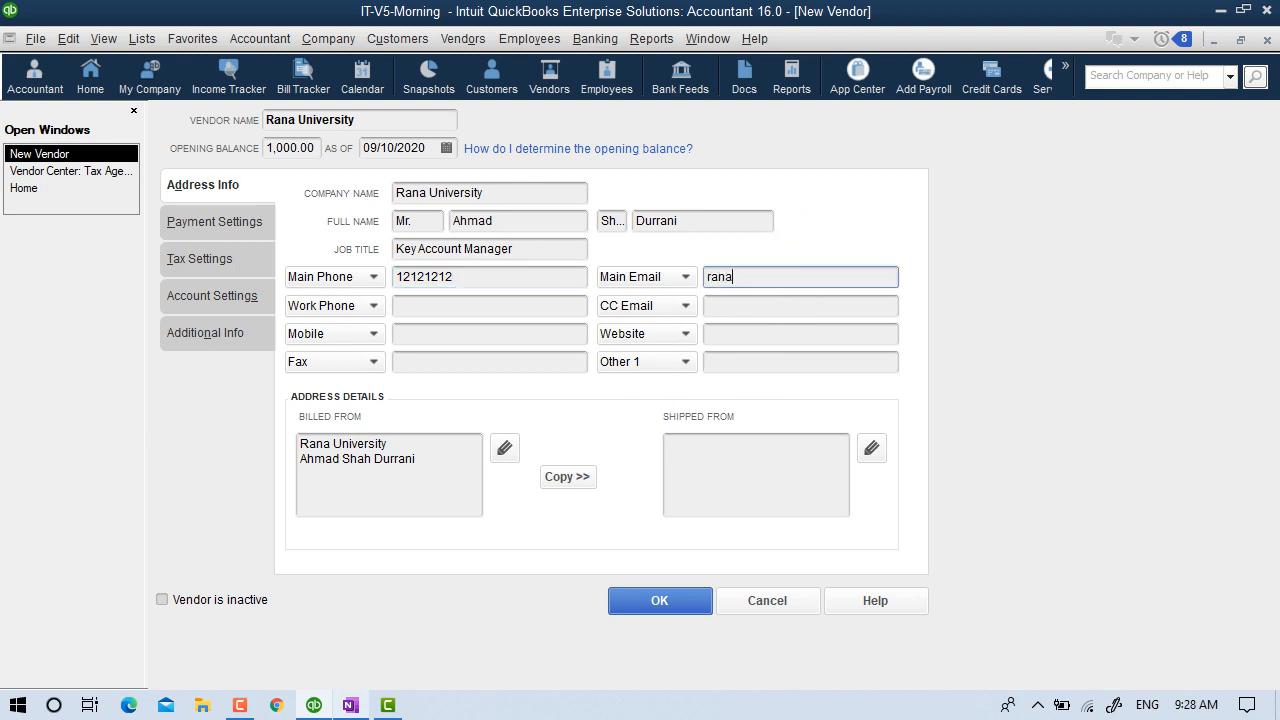
key(Tab)
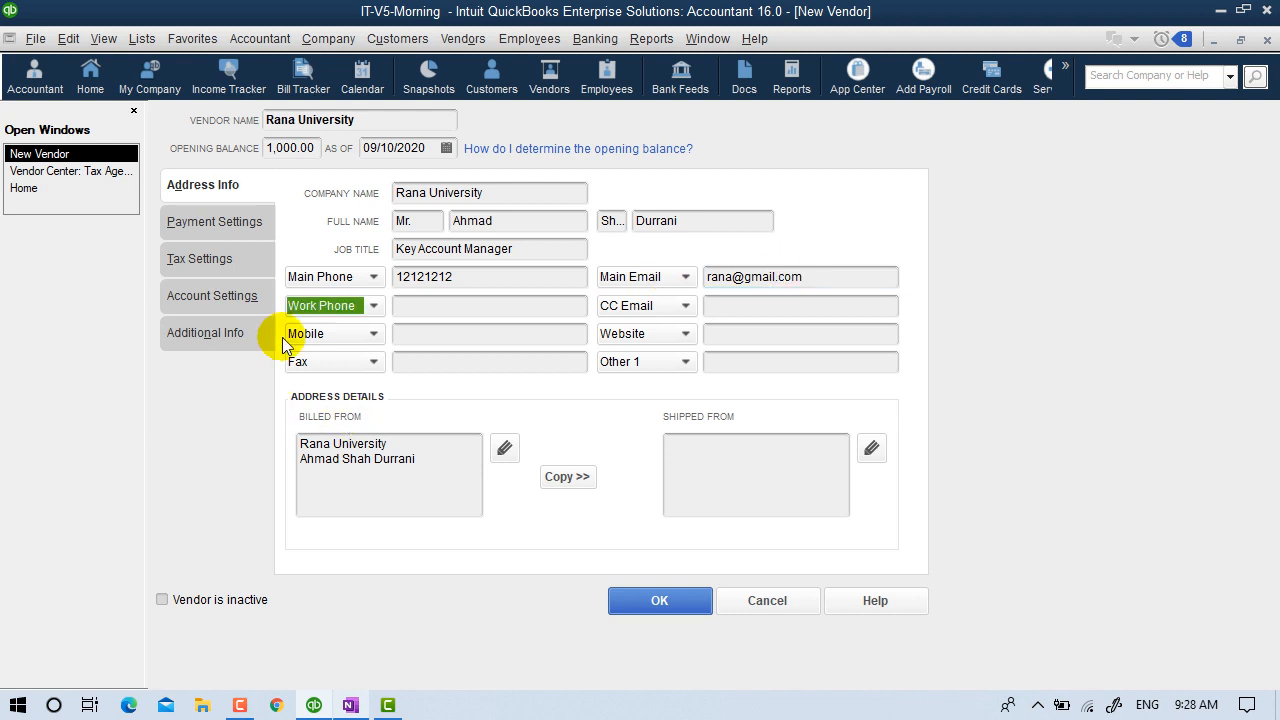
click(437, 305)
text(45454545)
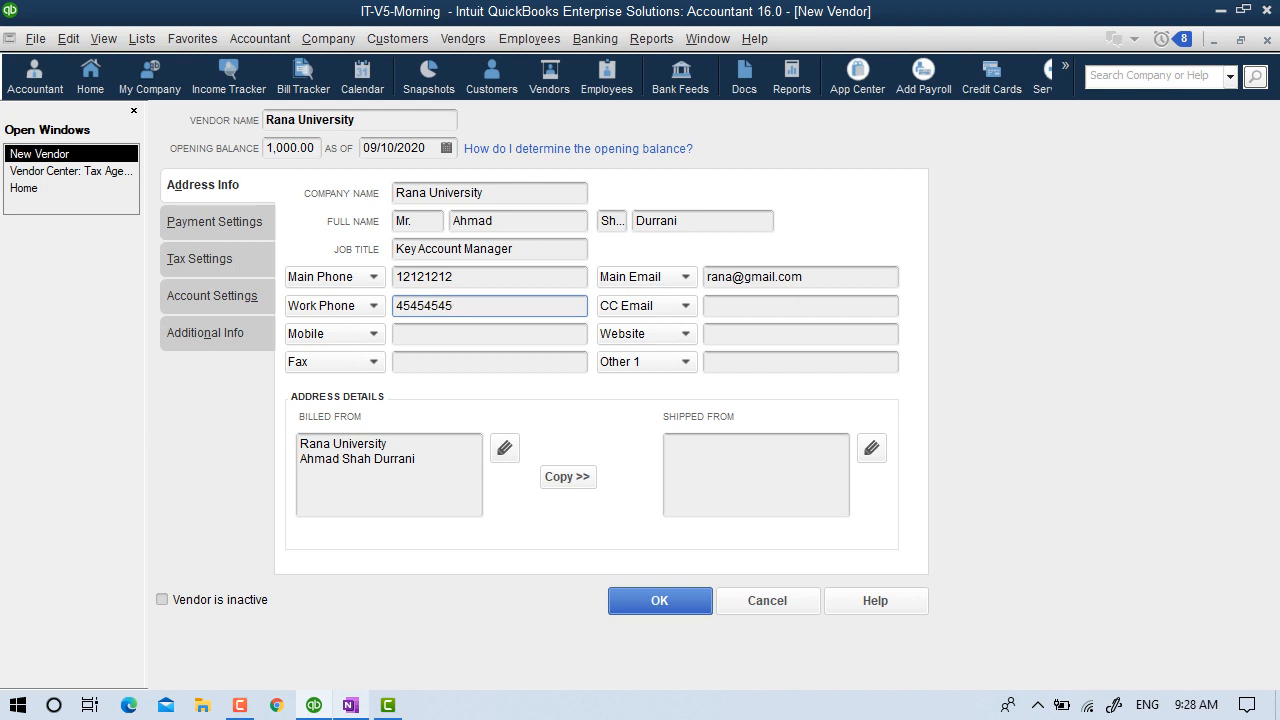
click(444, 334)
click(448, 366)
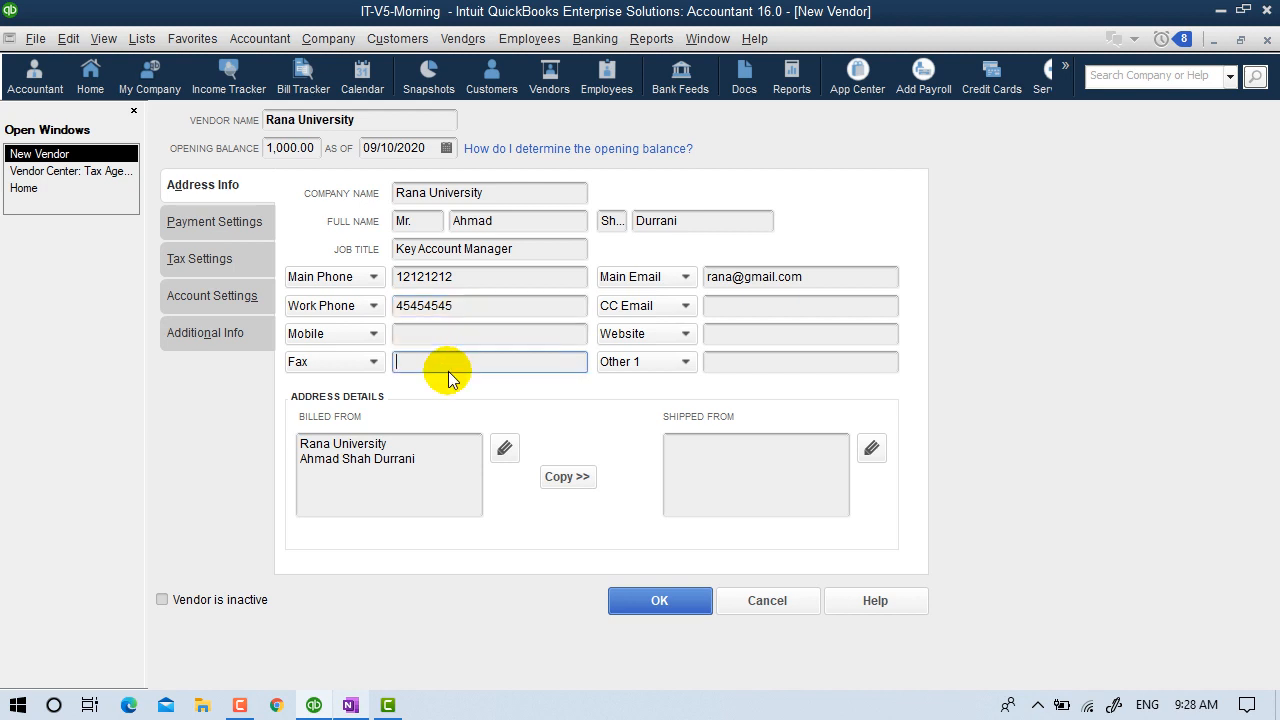
text(1414)
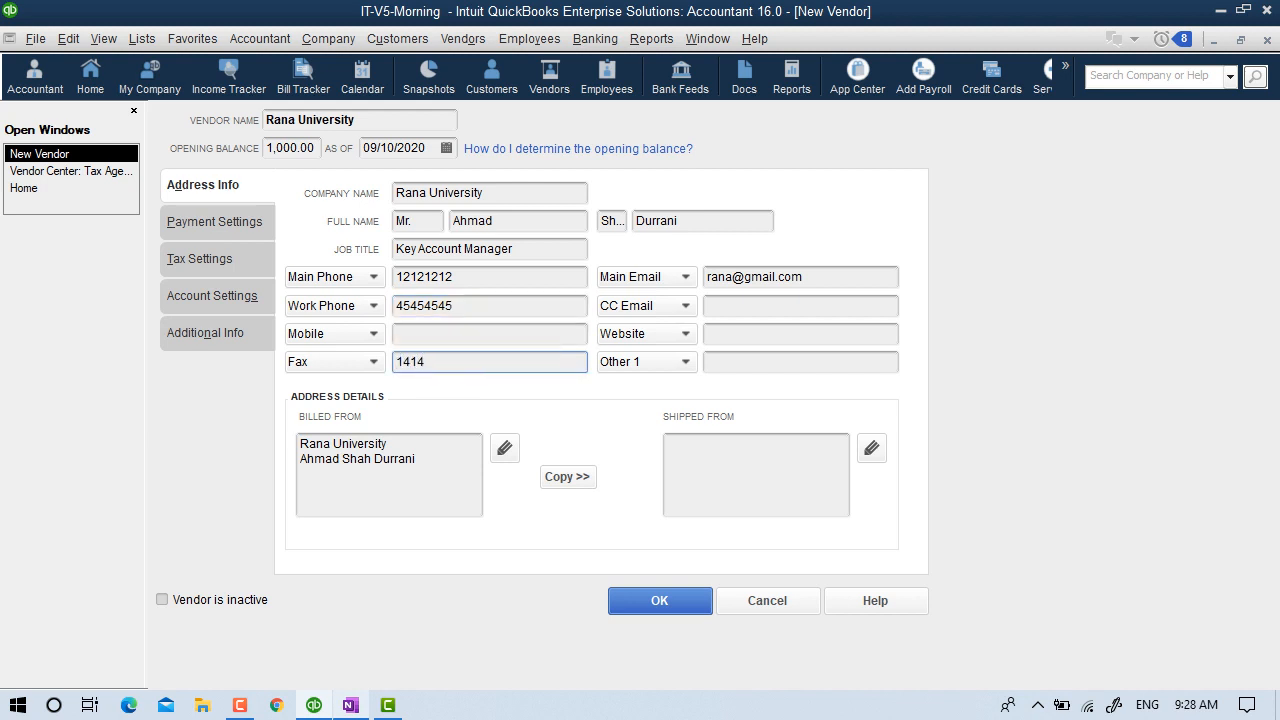
click(742, 334)
text(r)
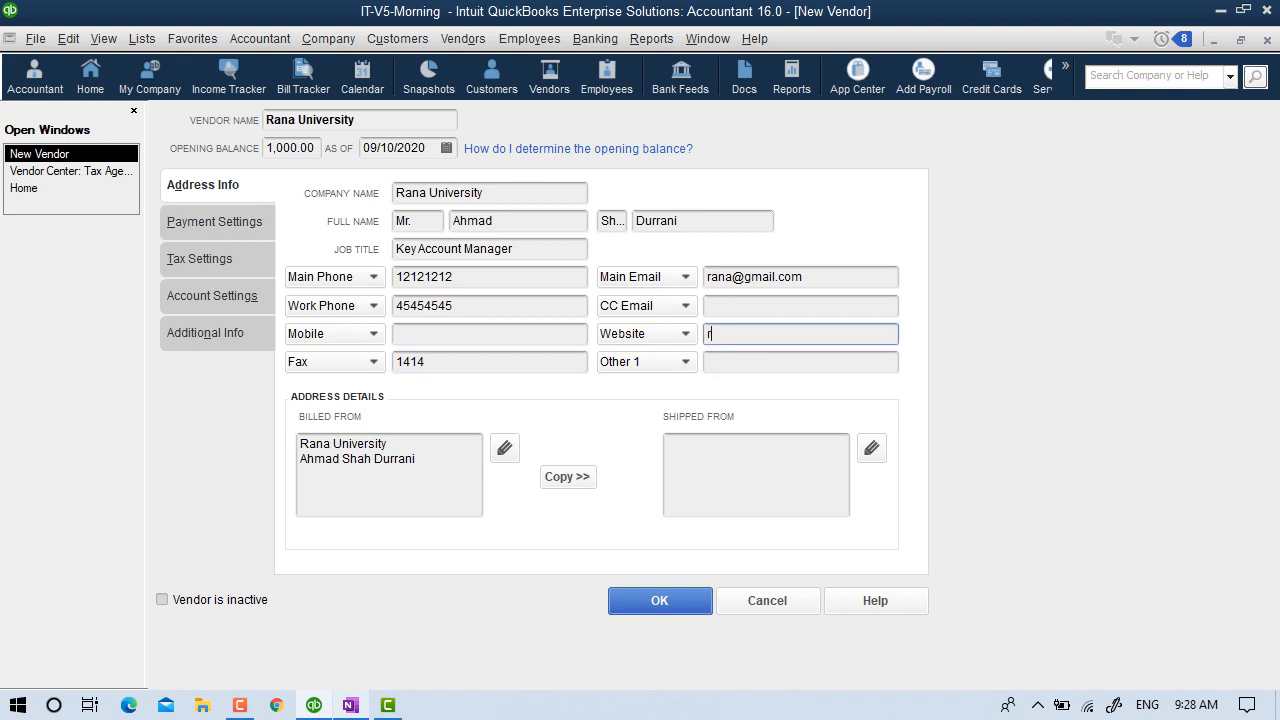
text(anauniversity.com)
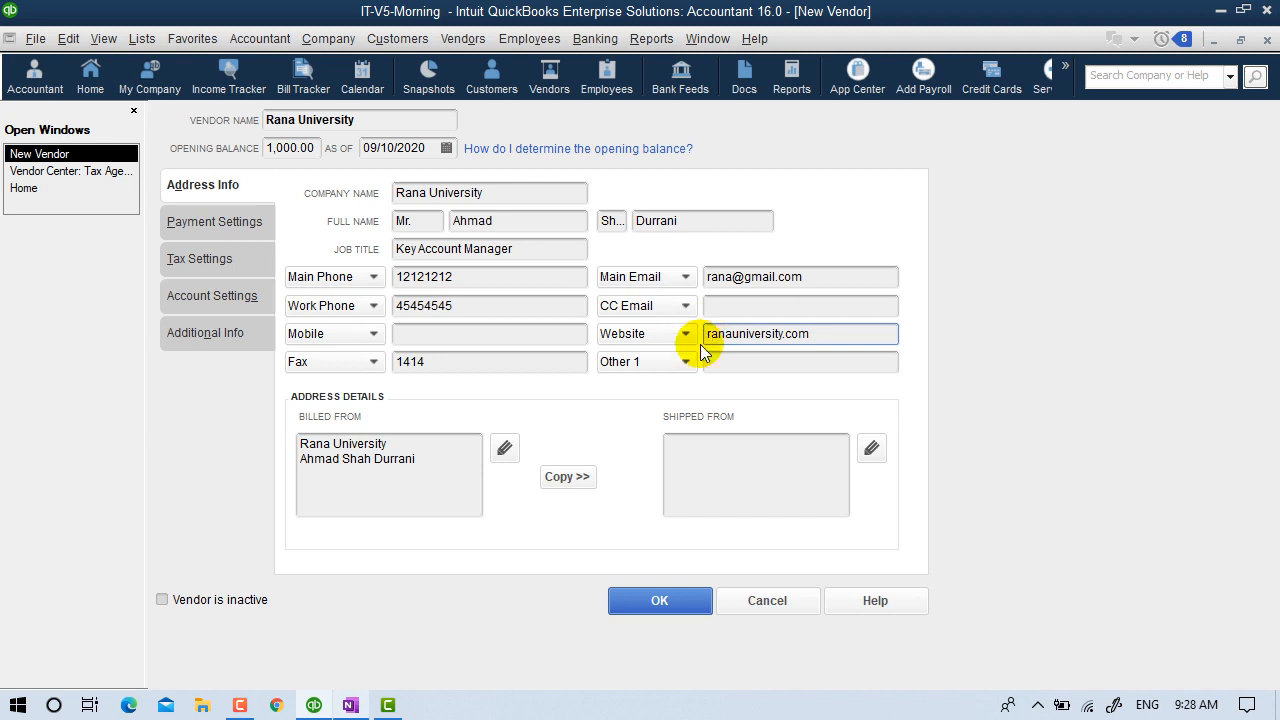
click(677, 360)
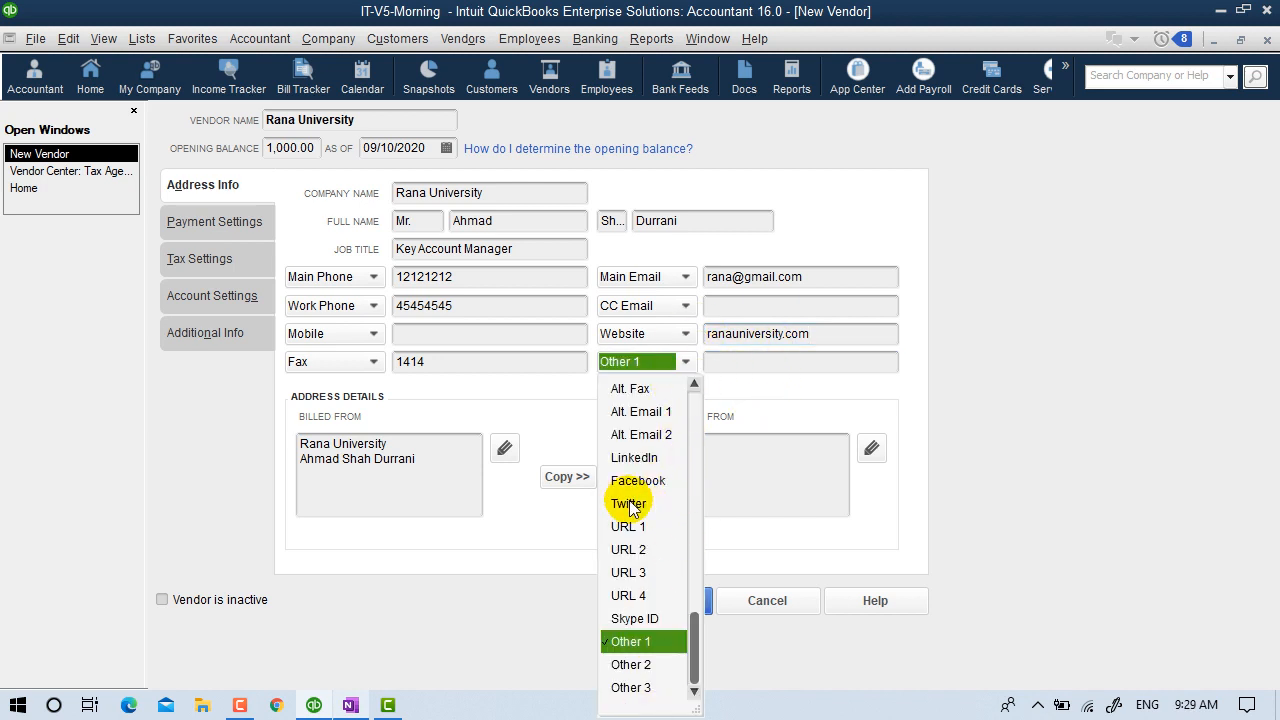
scroll(640, 450, up, 1)
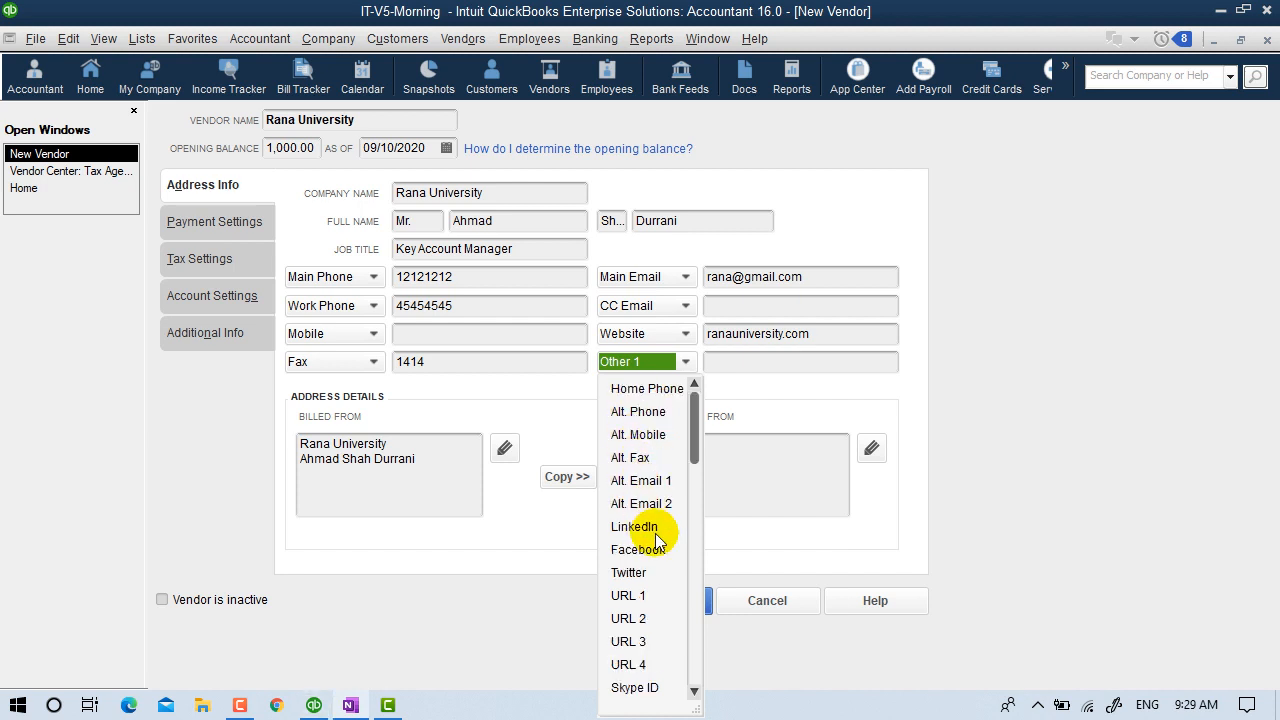
click(757, 362)
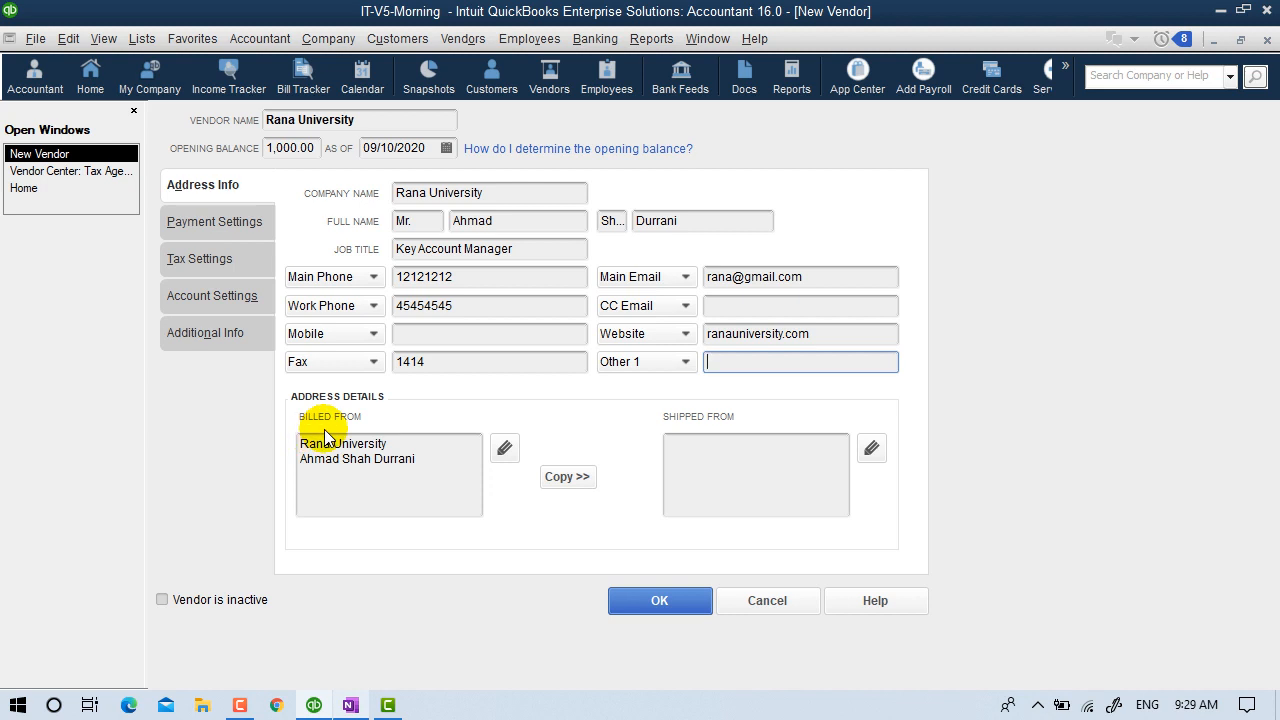
Prefix the Billed From contact with 'att.' and add lines for the phone, website and e-mail.
click(445, 460)
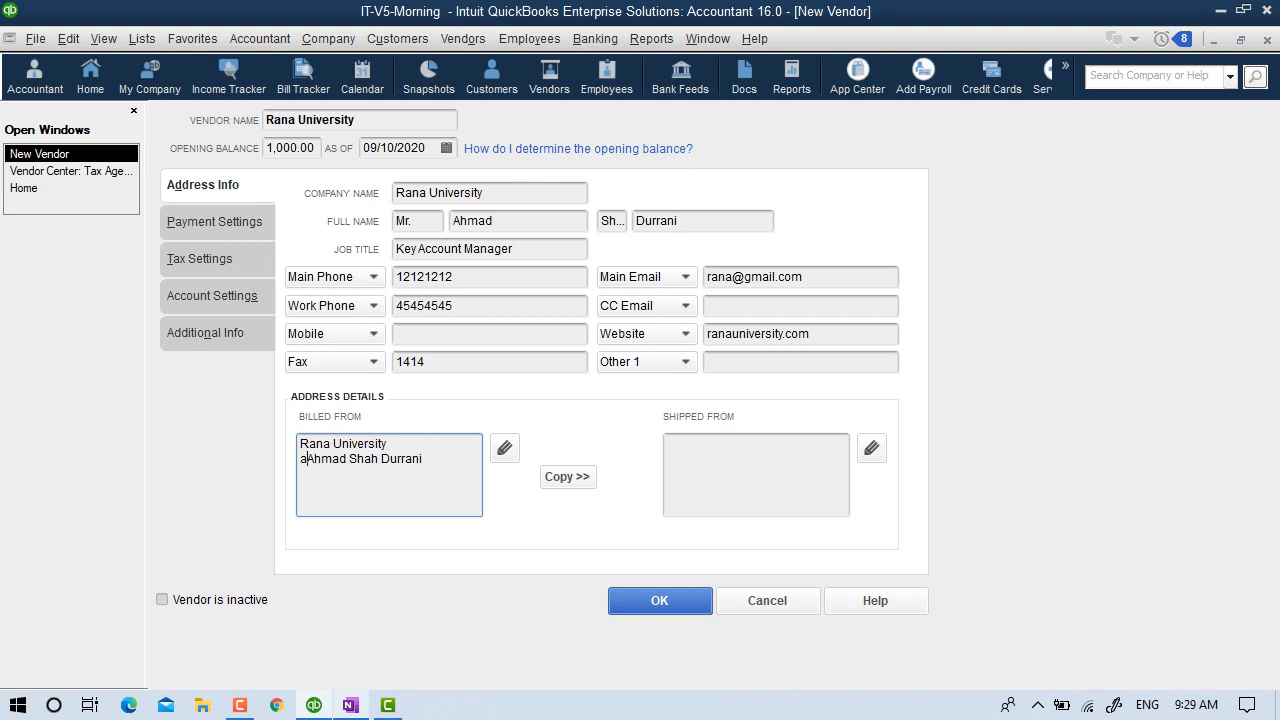
text(att.)
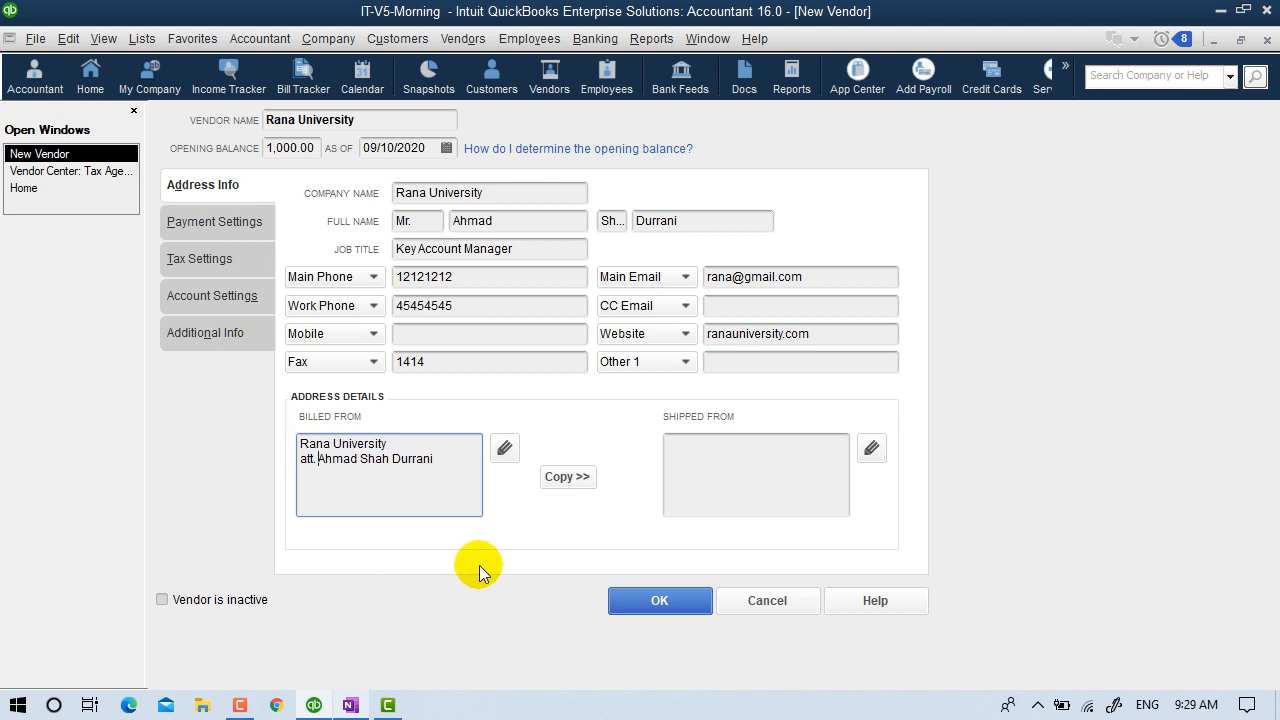
key(Return)
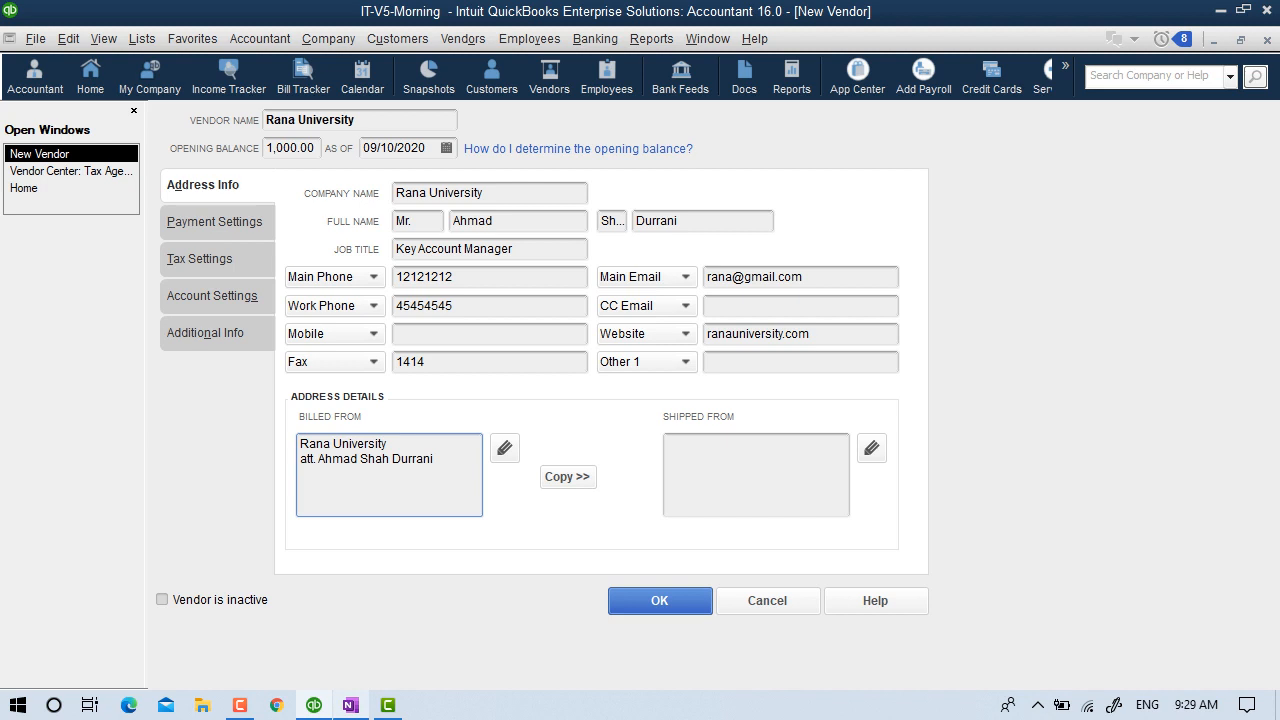
text(1212121)
text(2 )
text(ranauni)
text(versity)
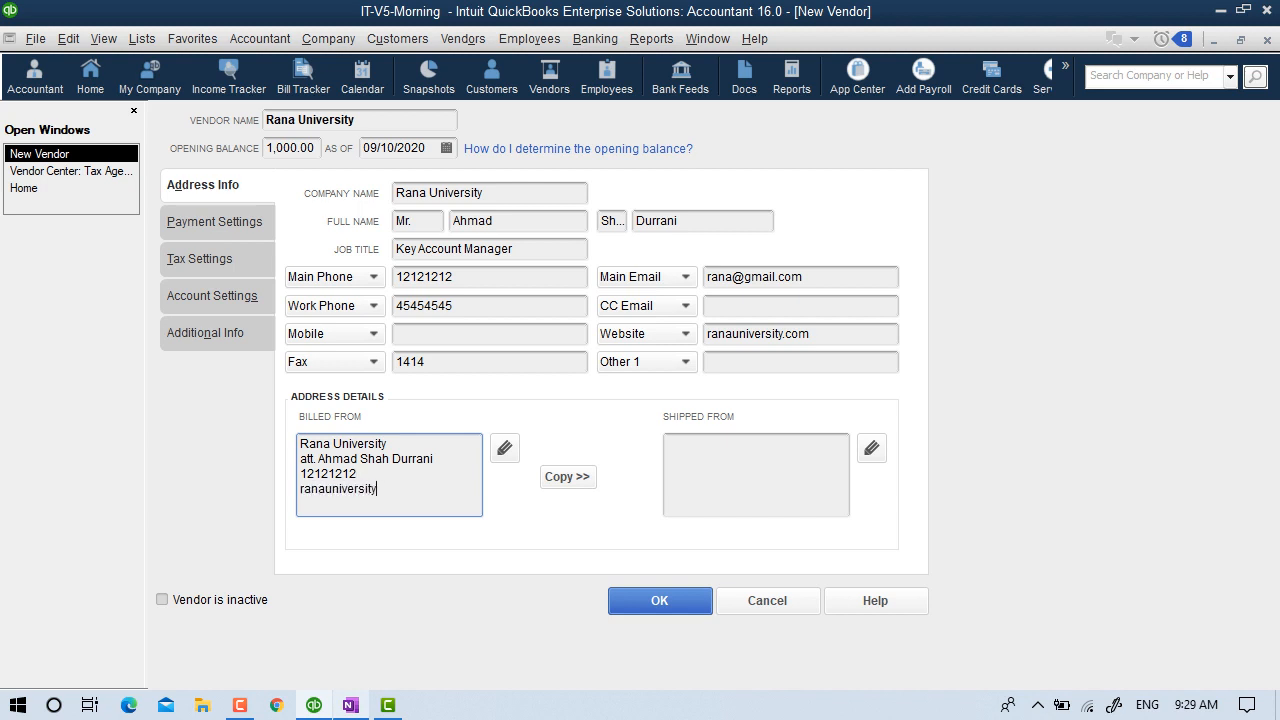
text(.com)
key(Return)
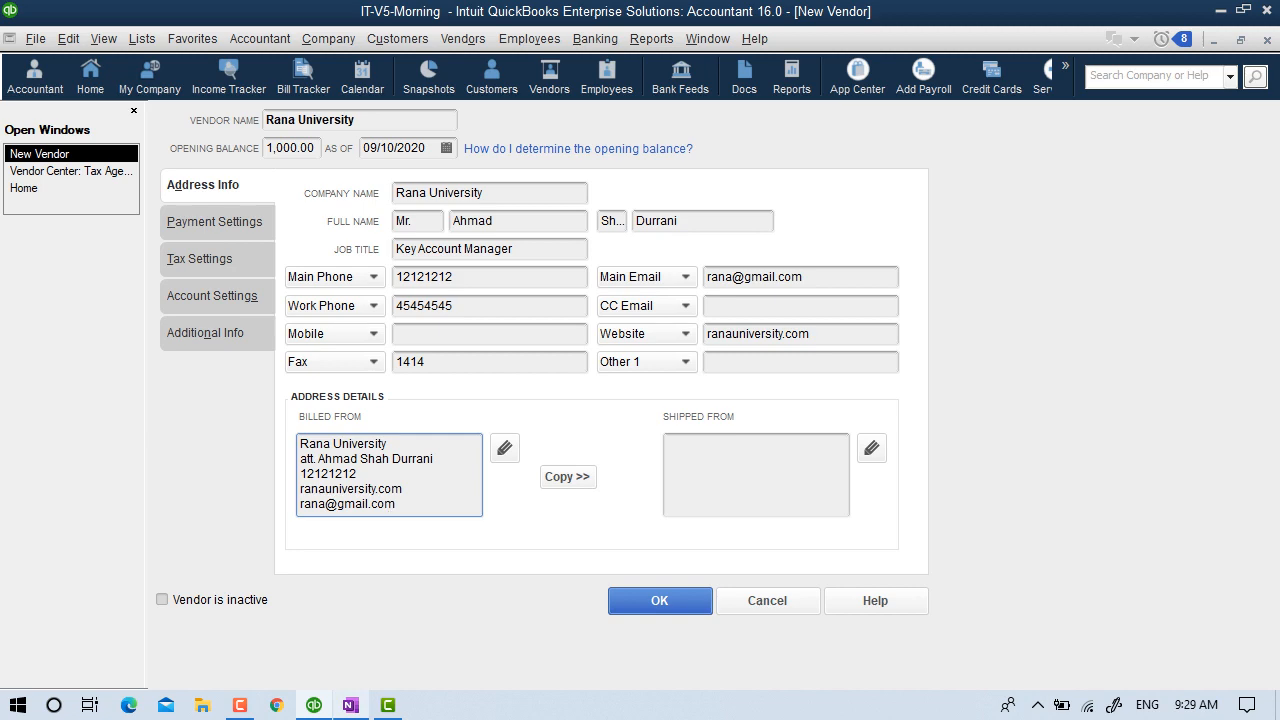
Copy the Billed From address into Shipped From, confirming both address dialogs, then go to Payment Settings.
click(572, 477)
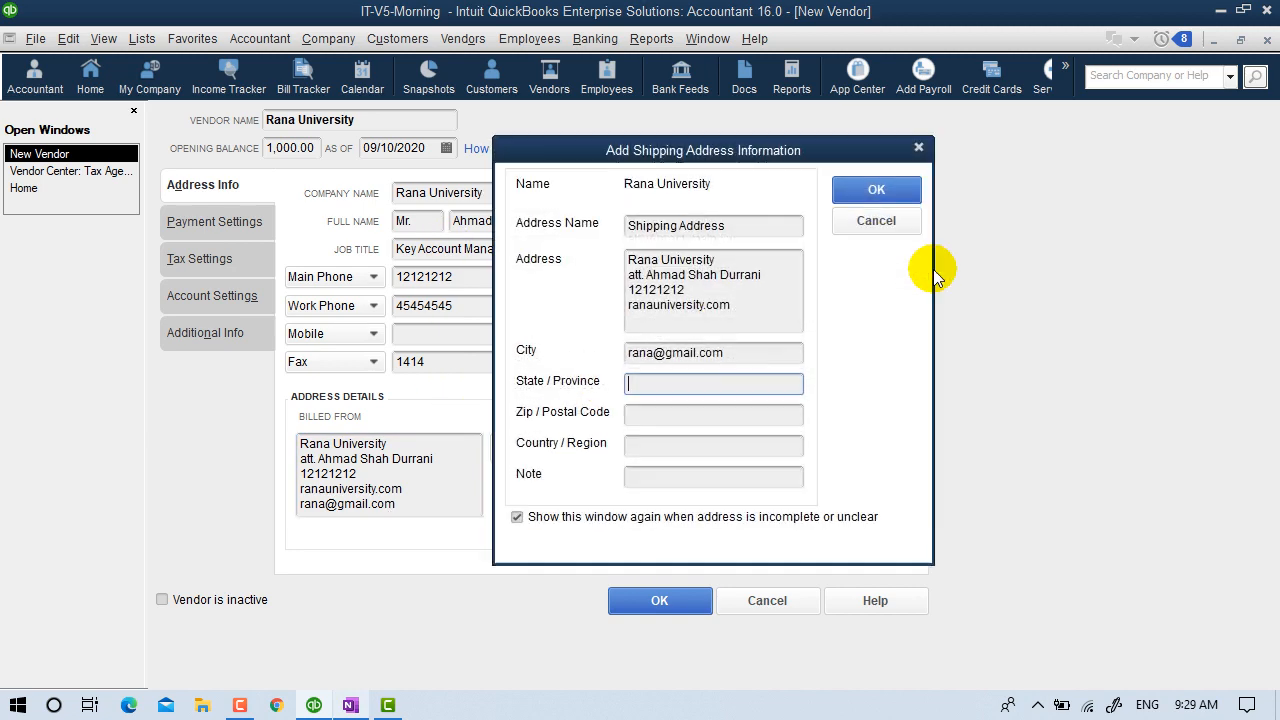
click(870, 186)
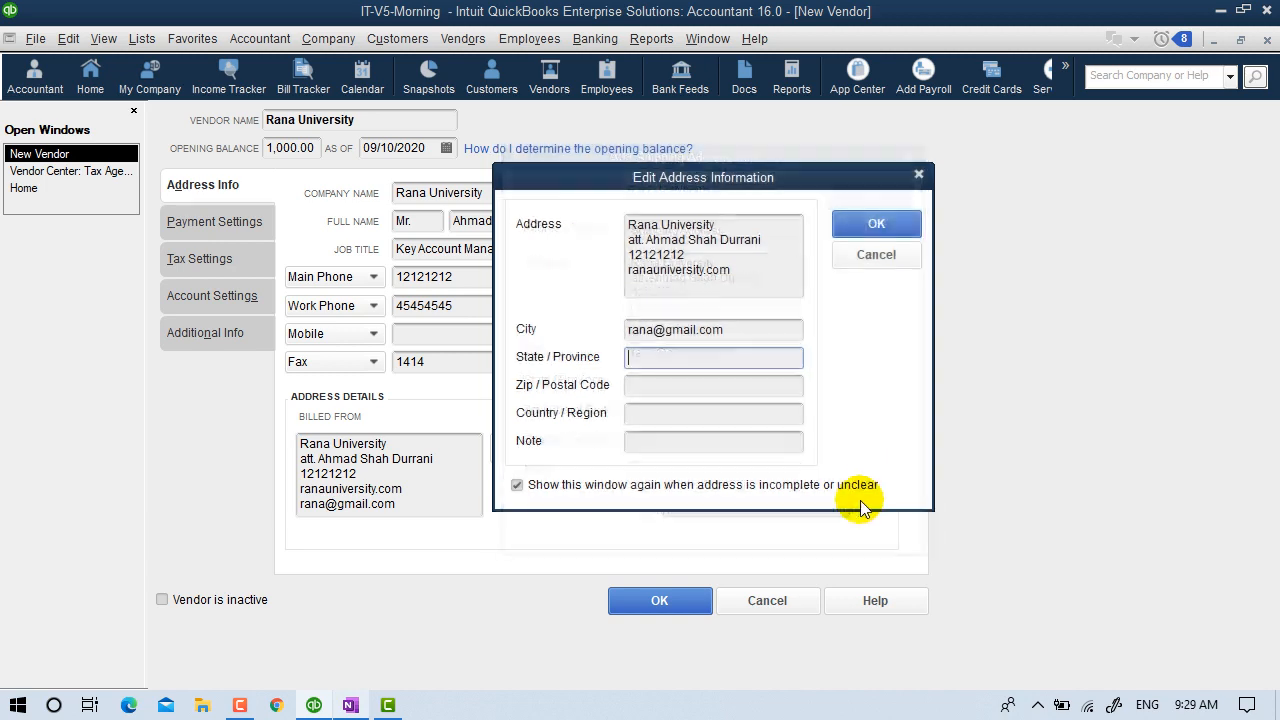
click(880, 224)
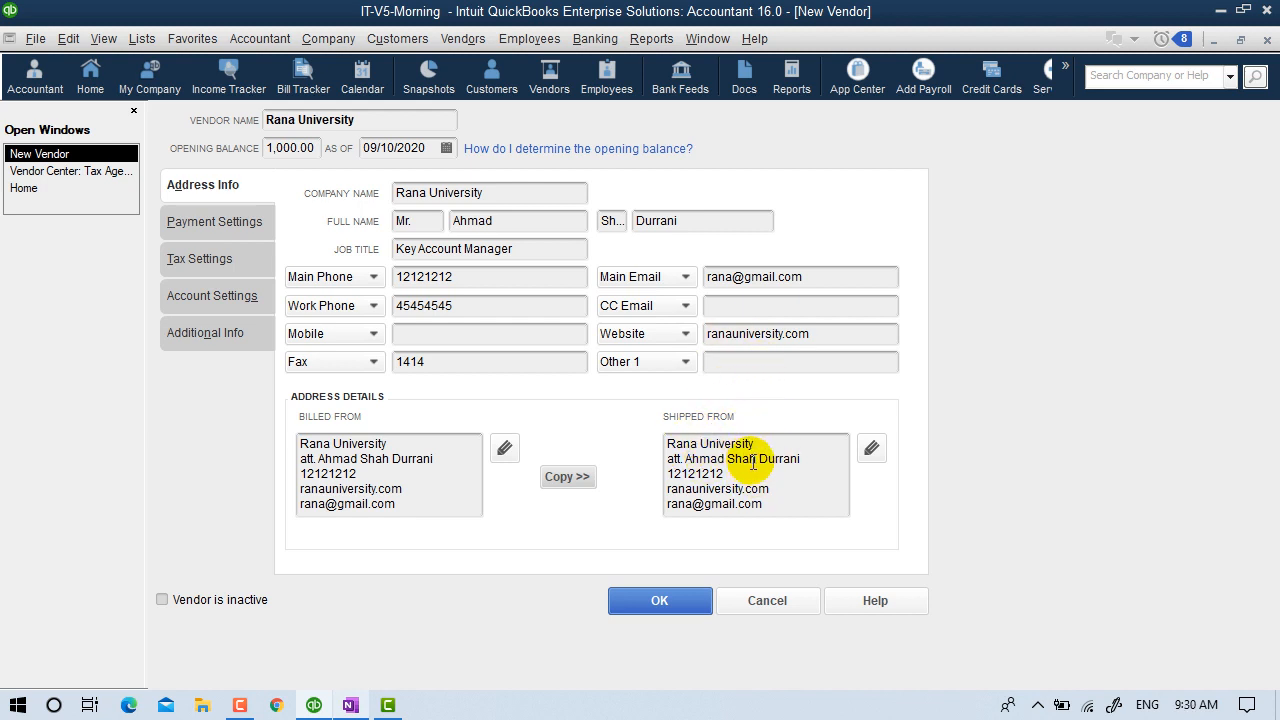
click(213, 222)
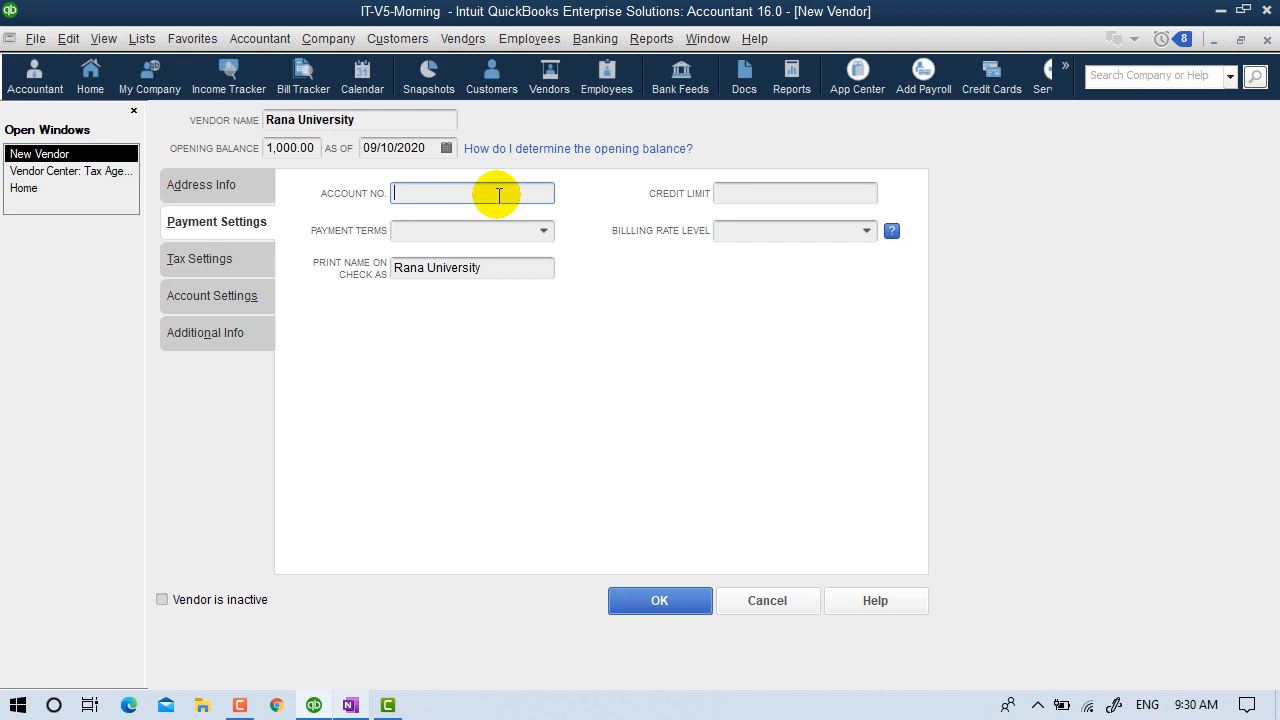
Enter the vendor's account number and a 20,000.00 credit limit.
text(12)
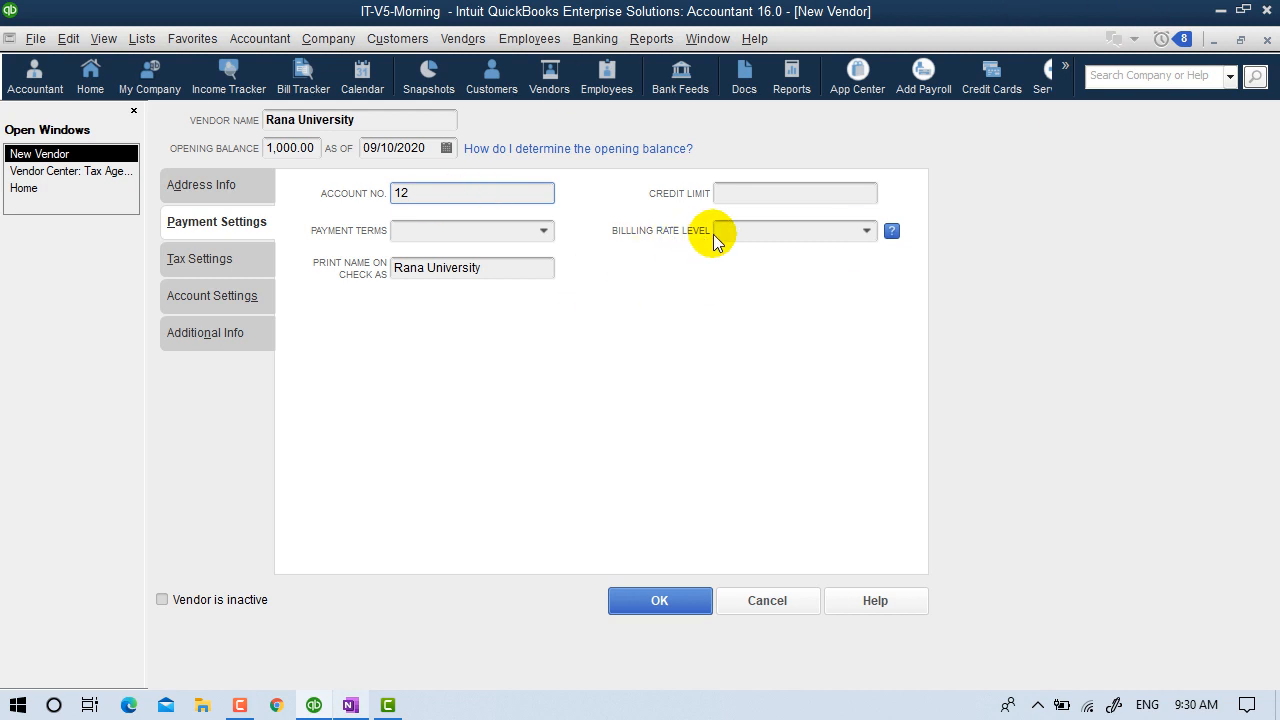
click(735, 193)
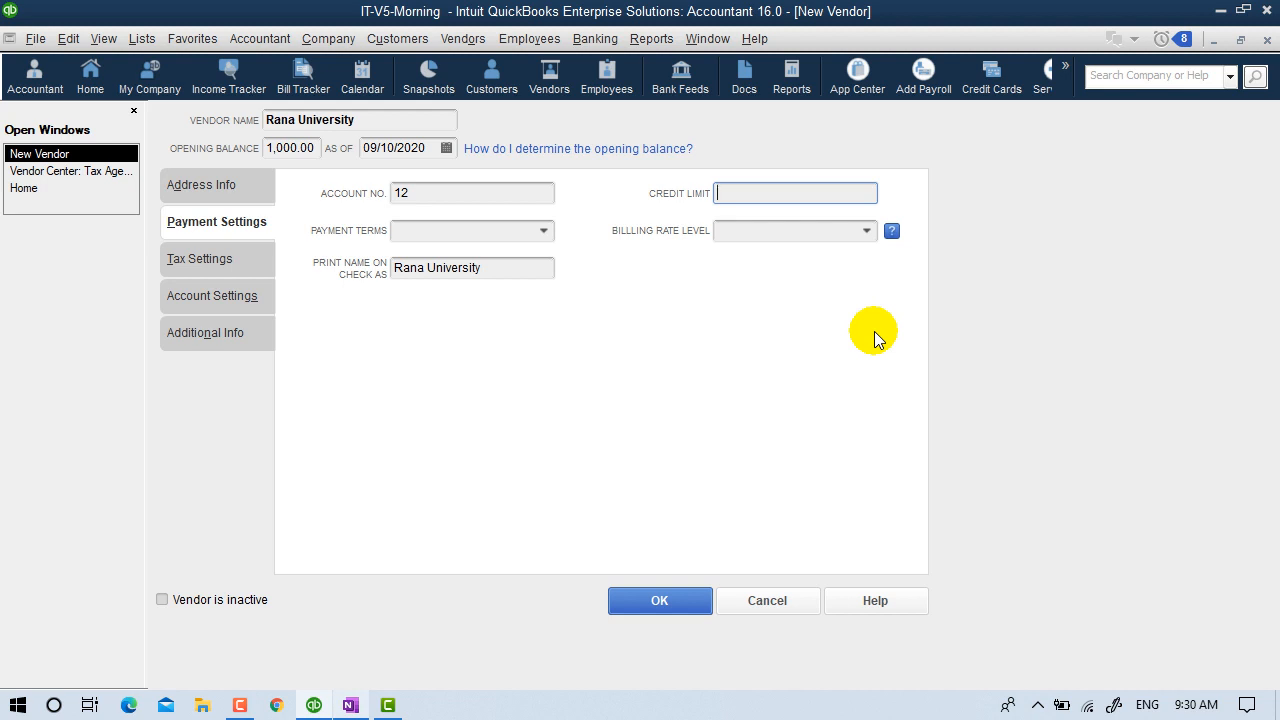
text(200)
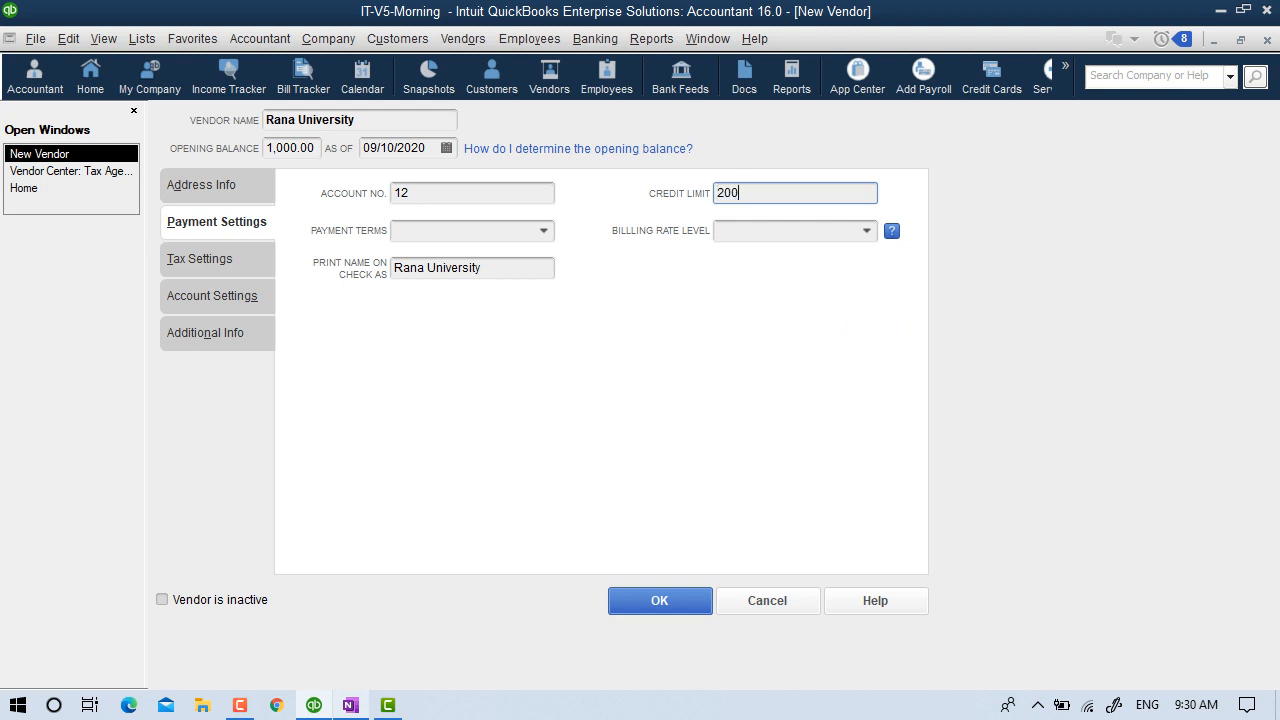
text(00)
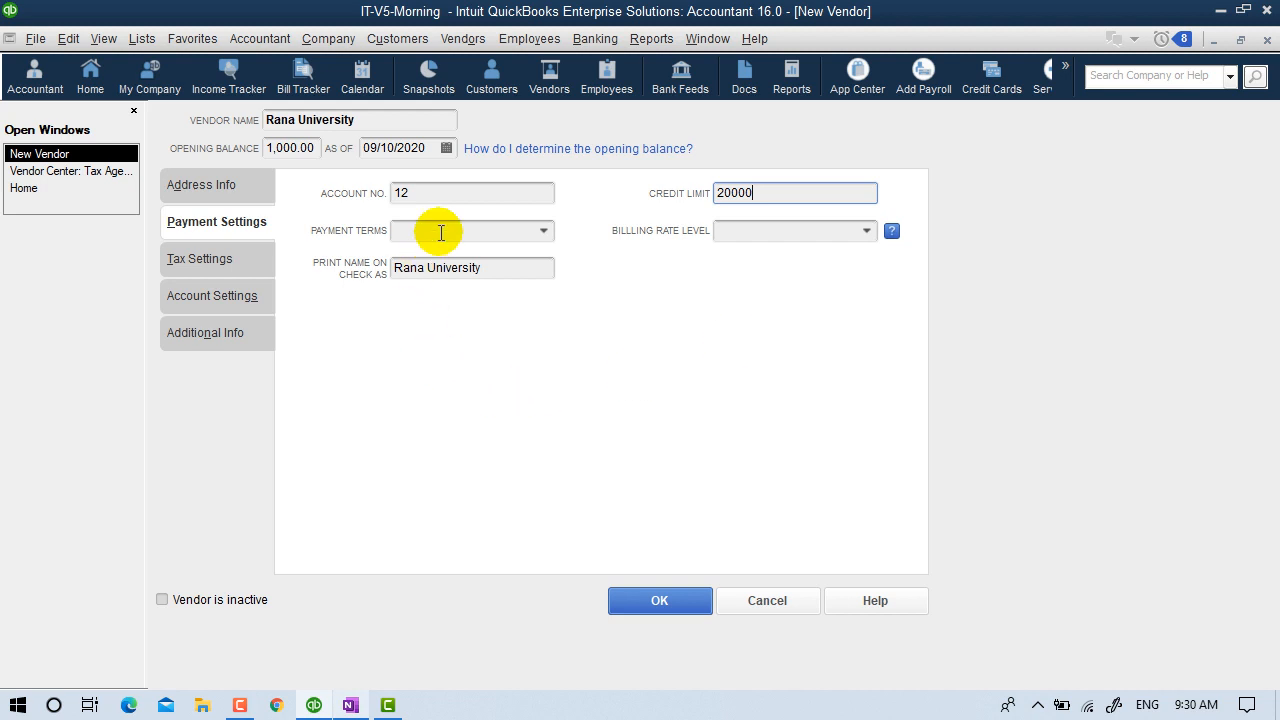
click(540, 232)
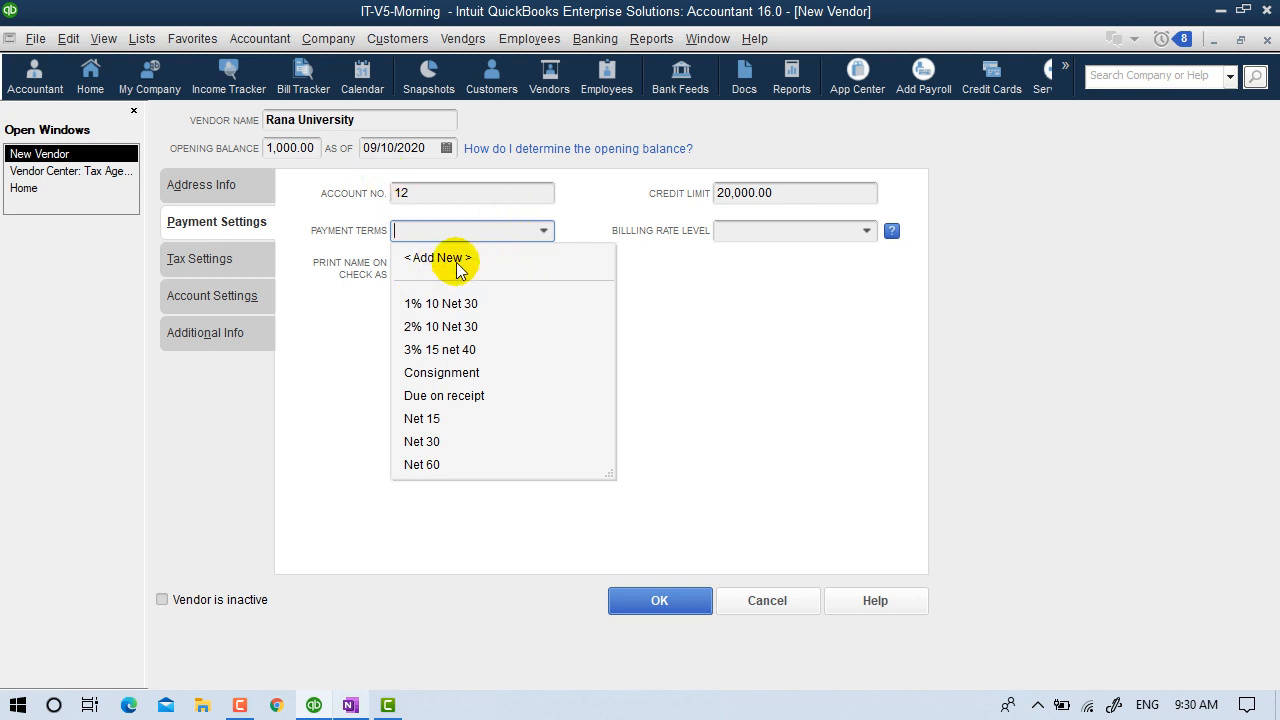
Review the Terms List from the Lists menu, including the 2% 10 Net 30 entry and its actions.
click(142, 38)
click(142, 38)
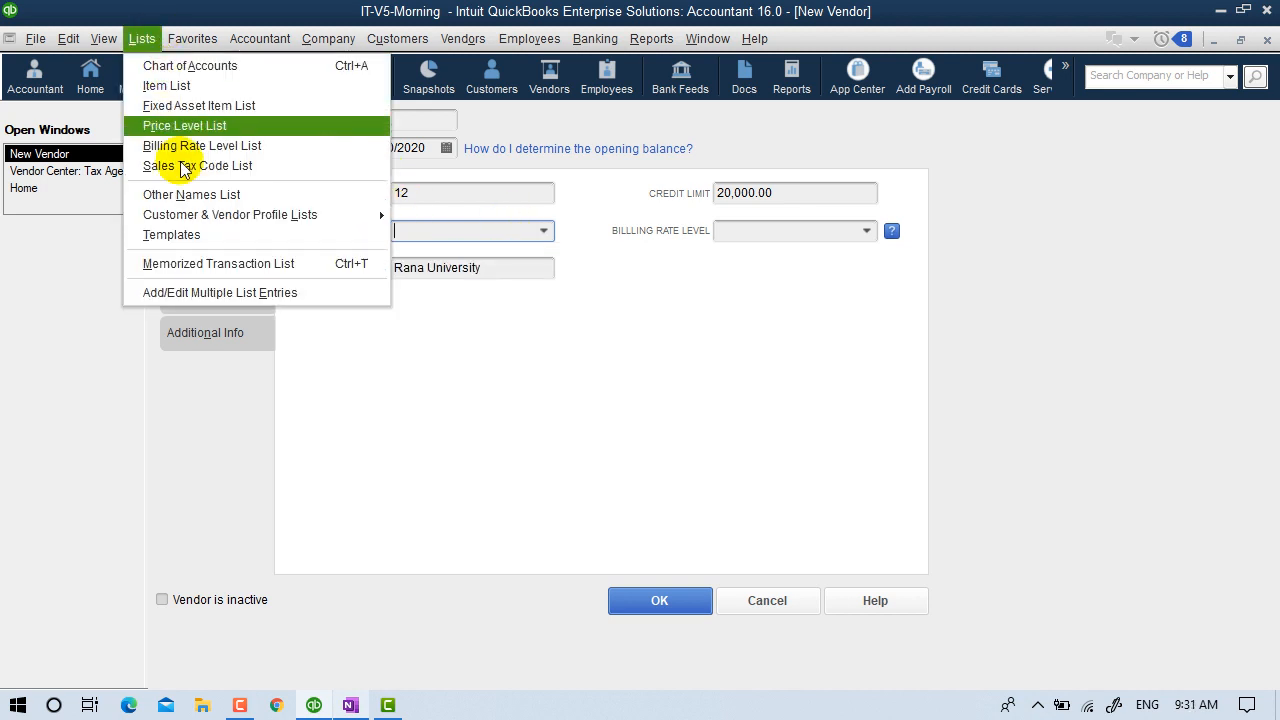
mouse_move(197, 222)
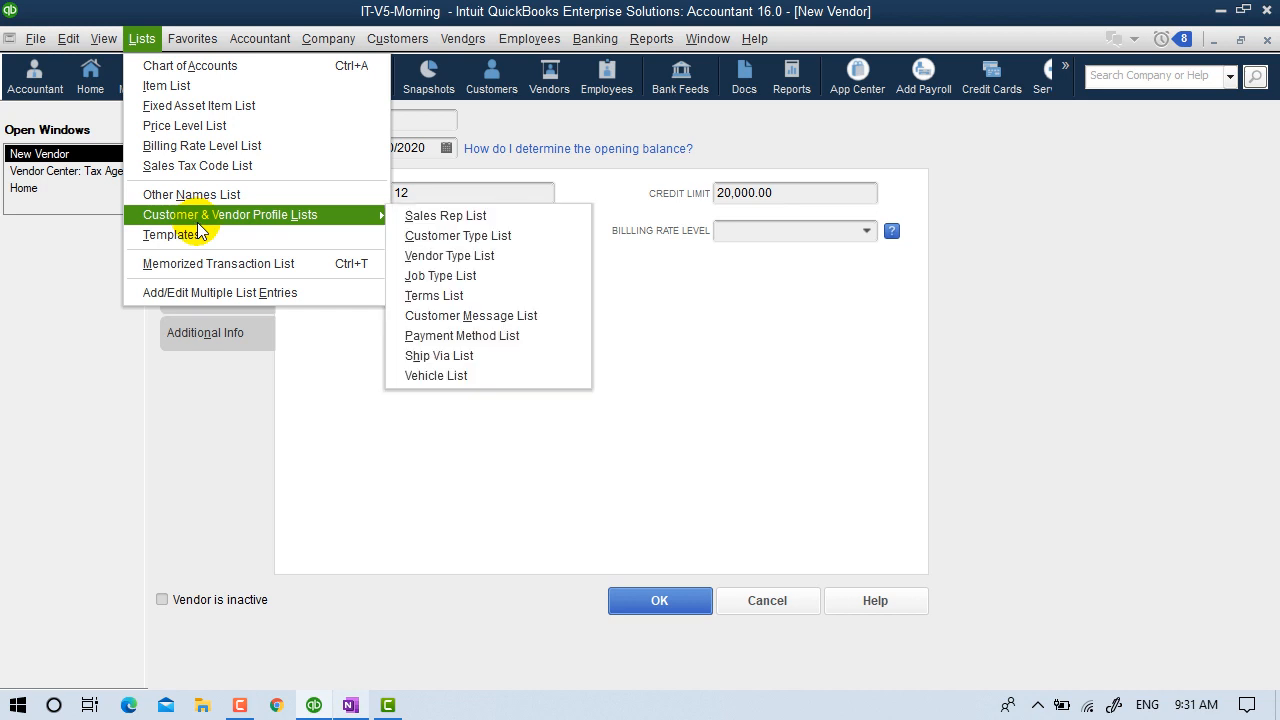
click(500, 294)
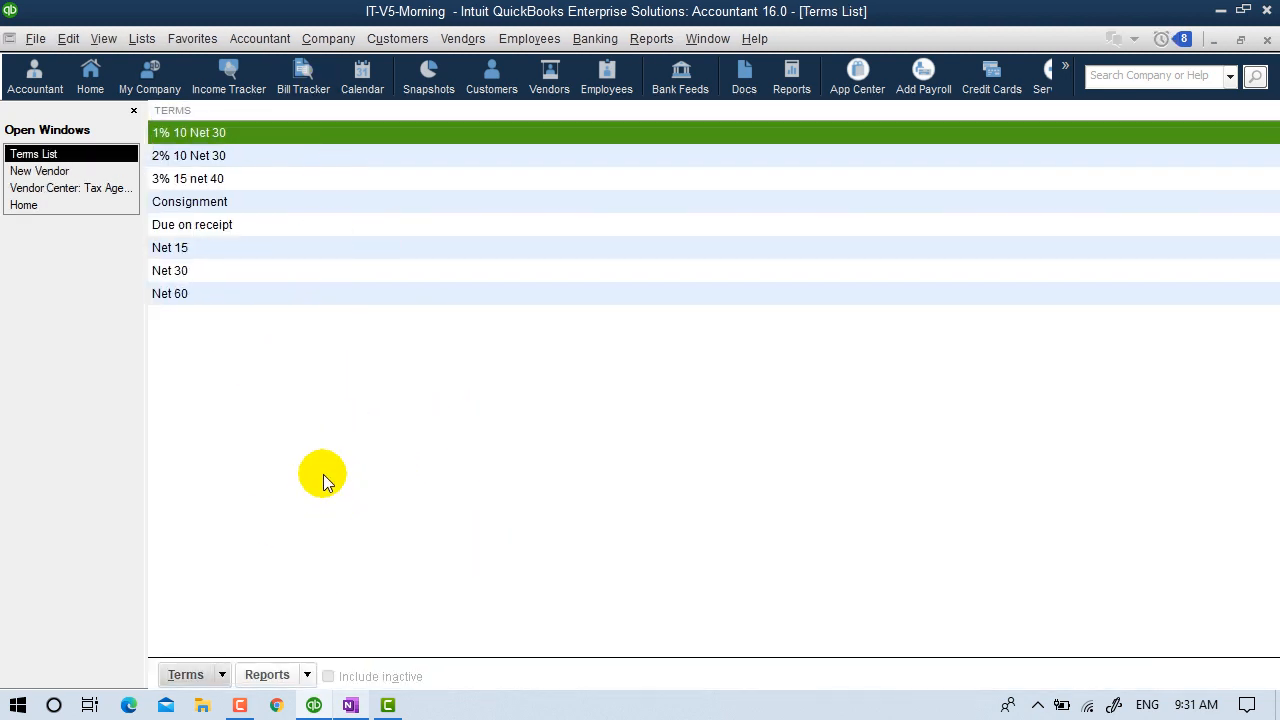
click(200, 157)
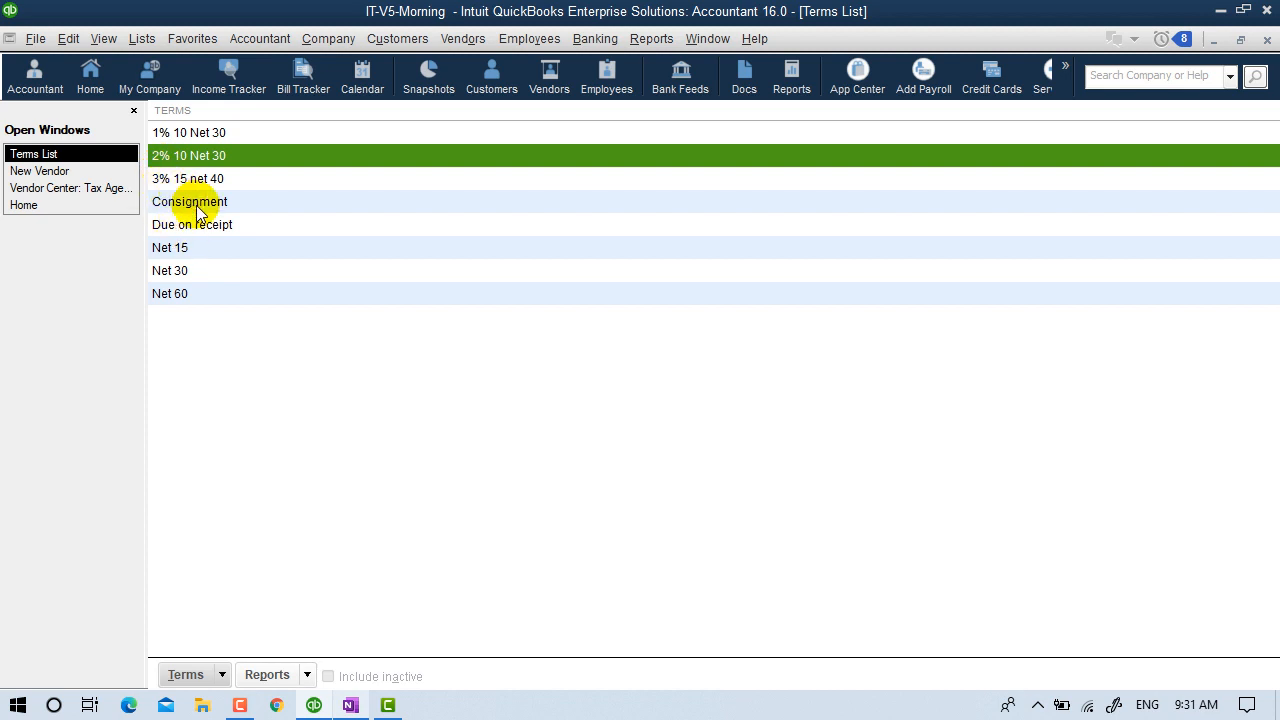
click(186, 675)
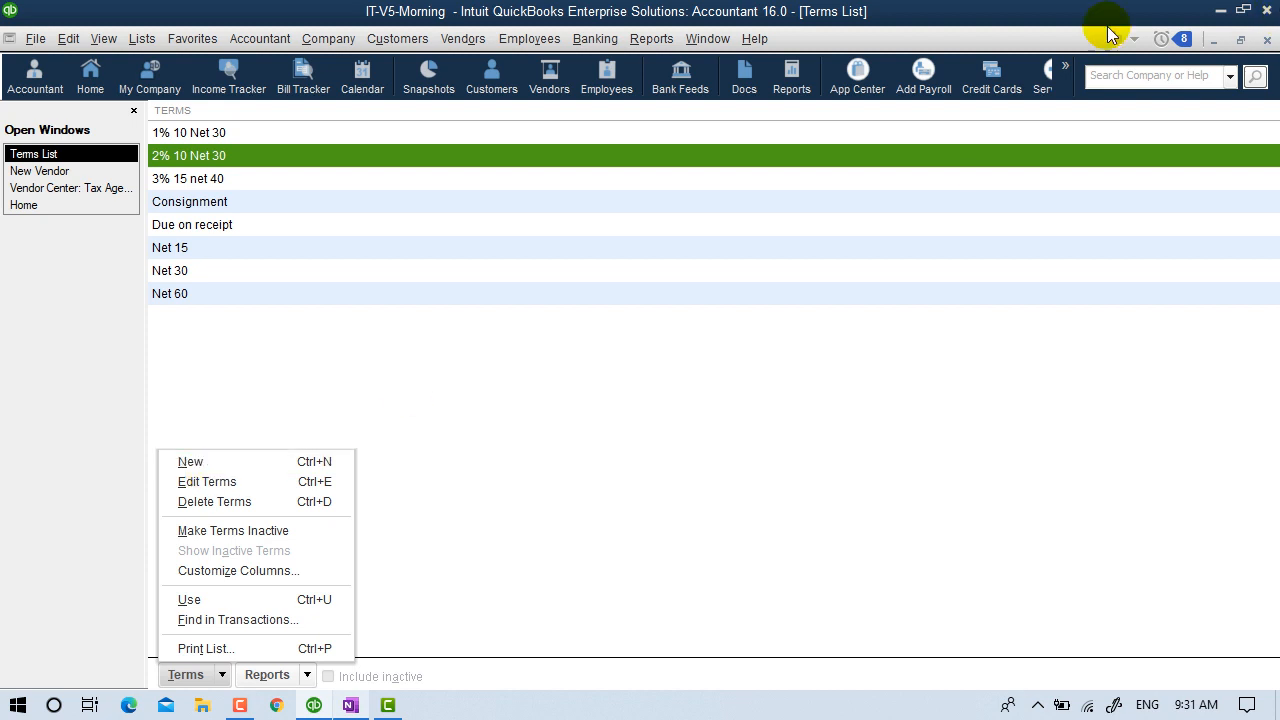
click(45, 172)
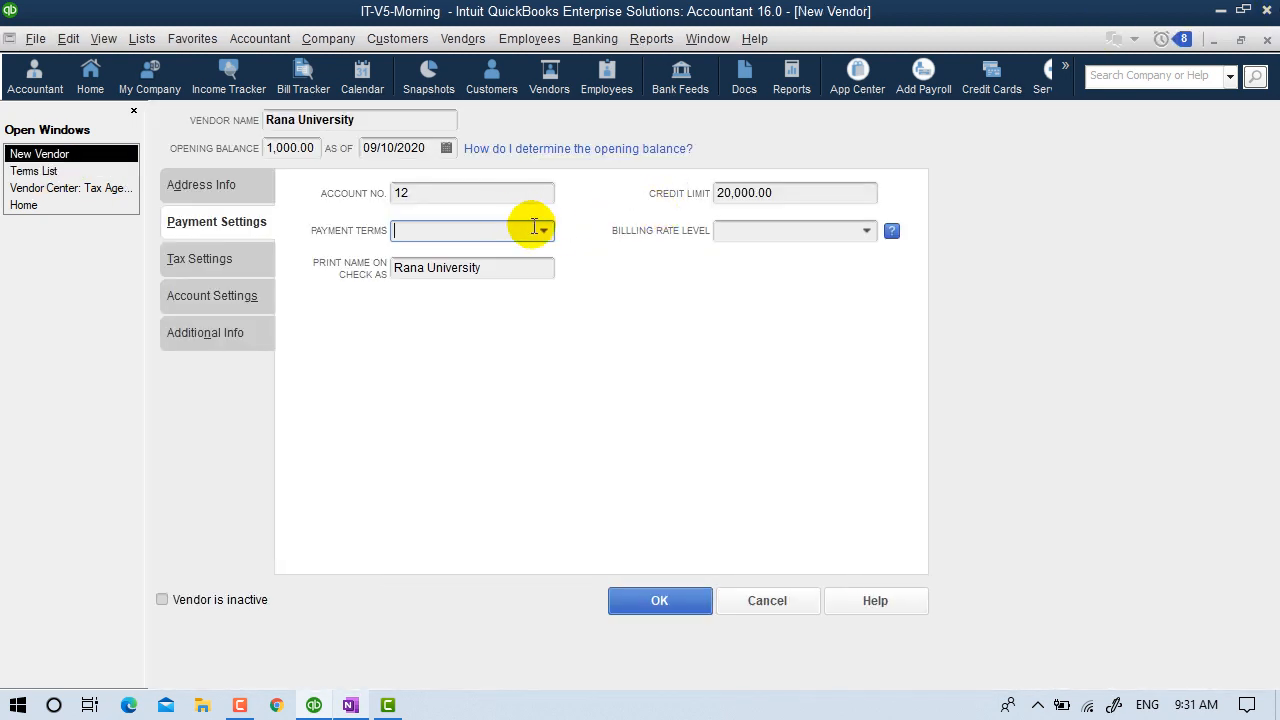
Set Rana University's payment terms to Net 30 and go to Tax Settings.
click(545, 231)
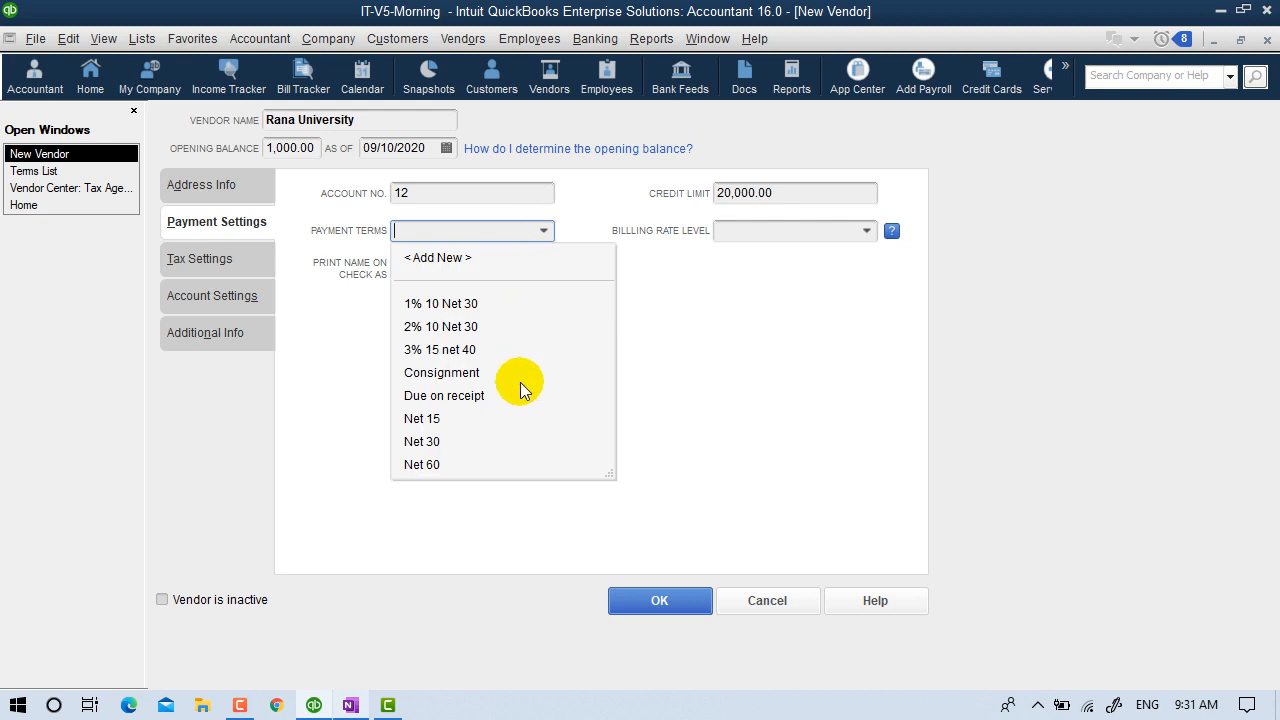
click(431, 440)
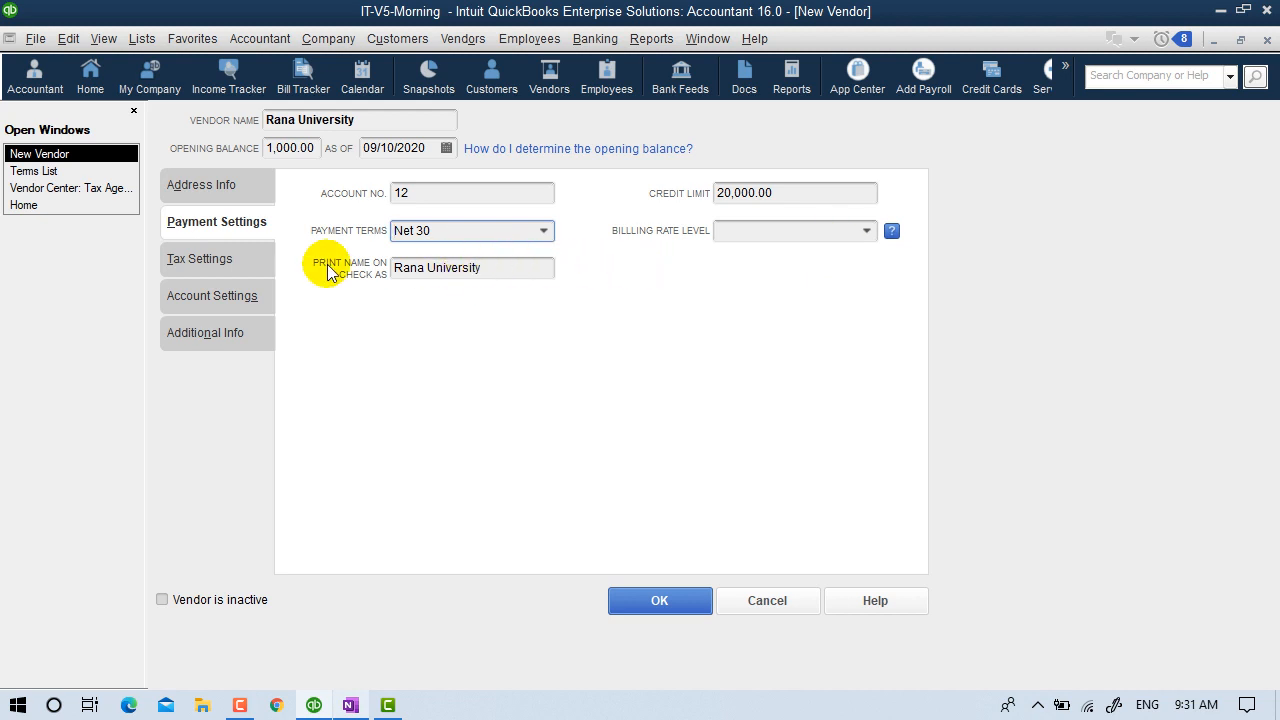
click(204, 261)
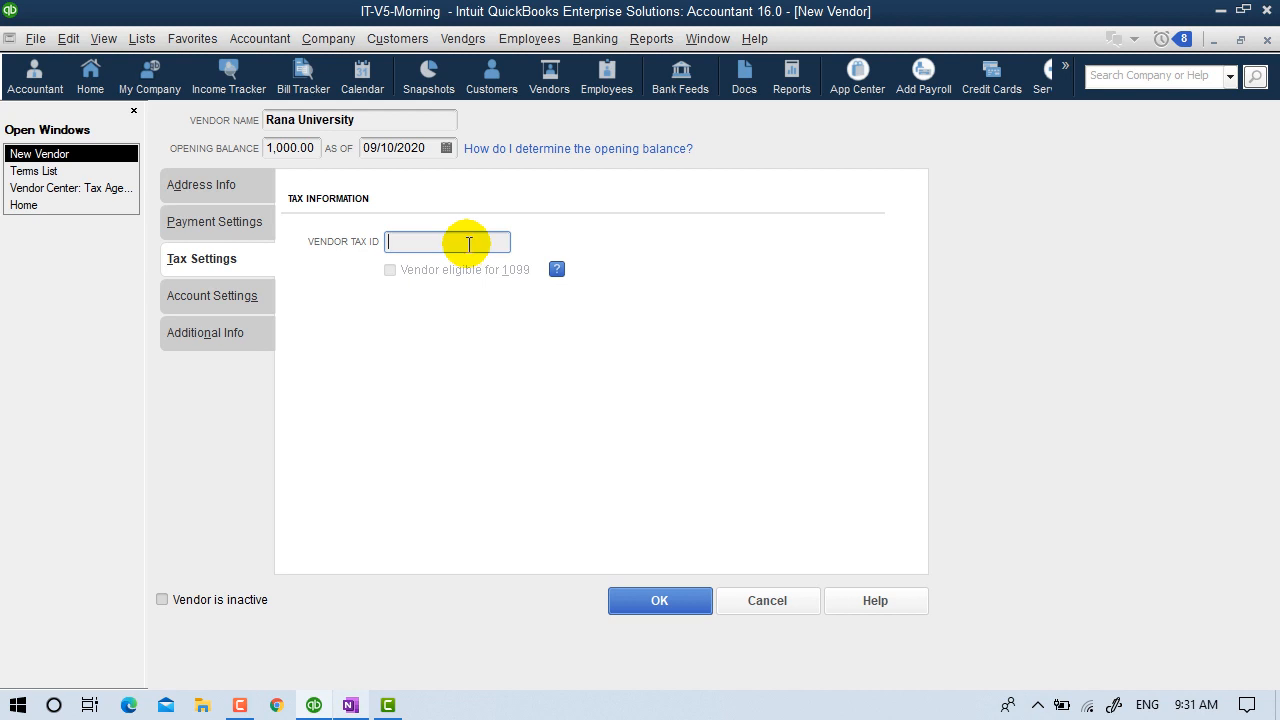
Enter the vendor tax ID, correcting a mistyped digit, then go to Account Settings.
text(1212)
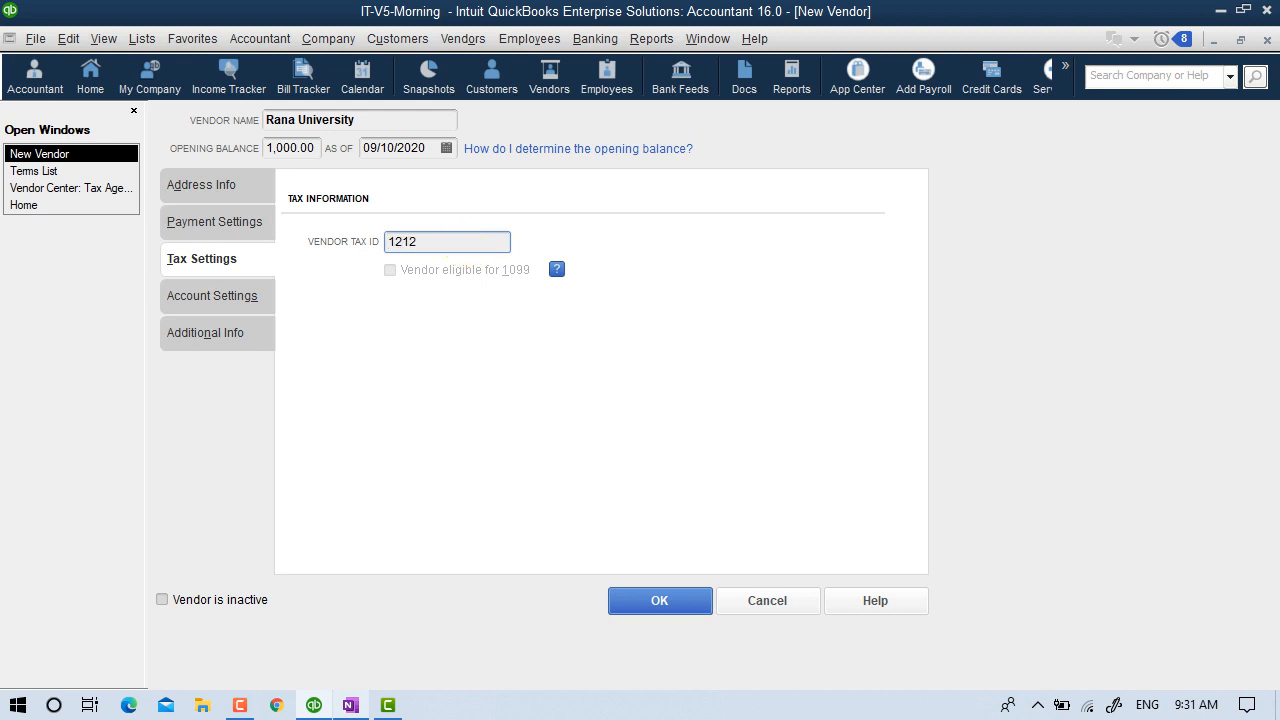
key(BackSpace)
key(BackSpace)
text(-1414141)
click(199, 309)
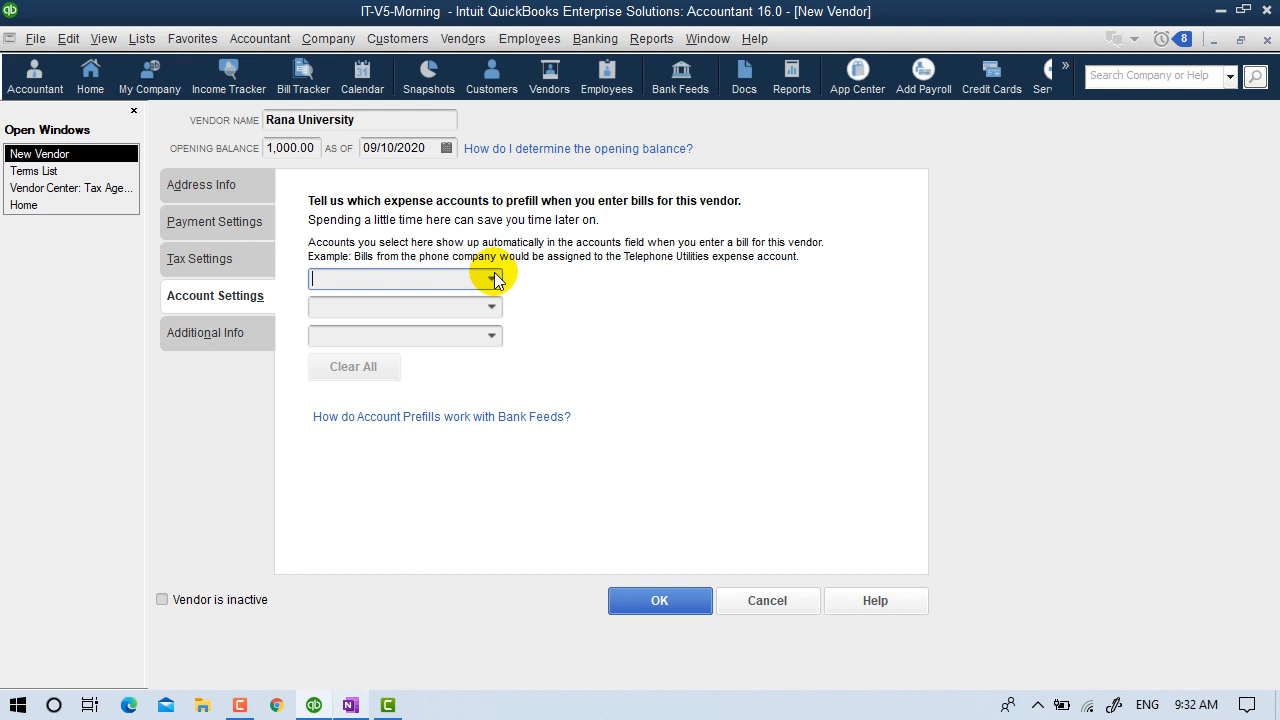
Prefill Automobile Expense as the new vendor's expense account and view the Additional Info page.
click(492, 279)
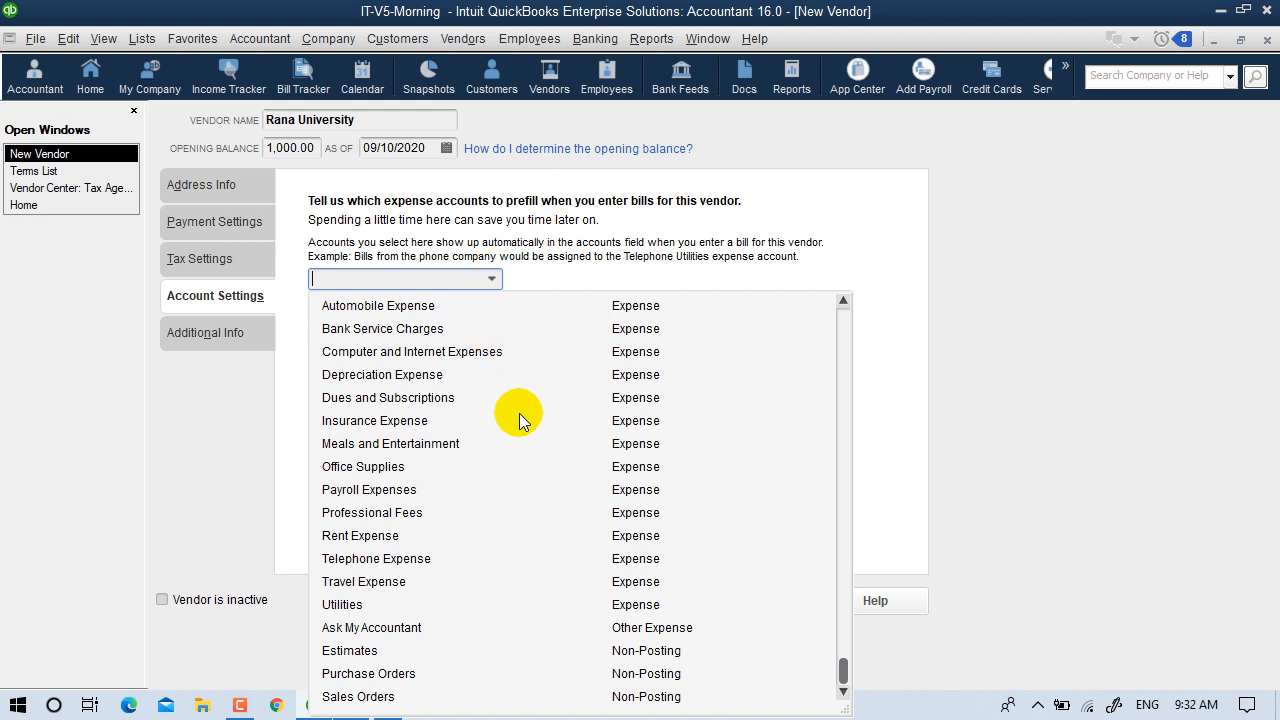
click(402, 304)
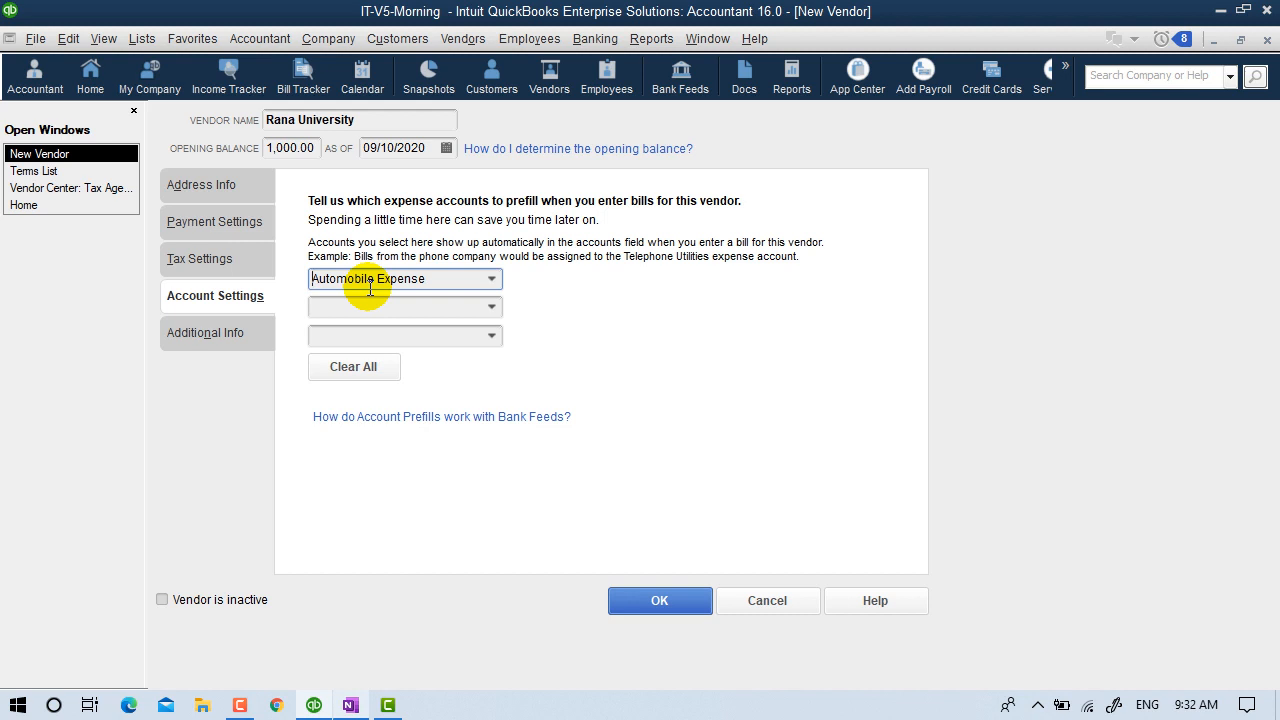
click(192, 335)
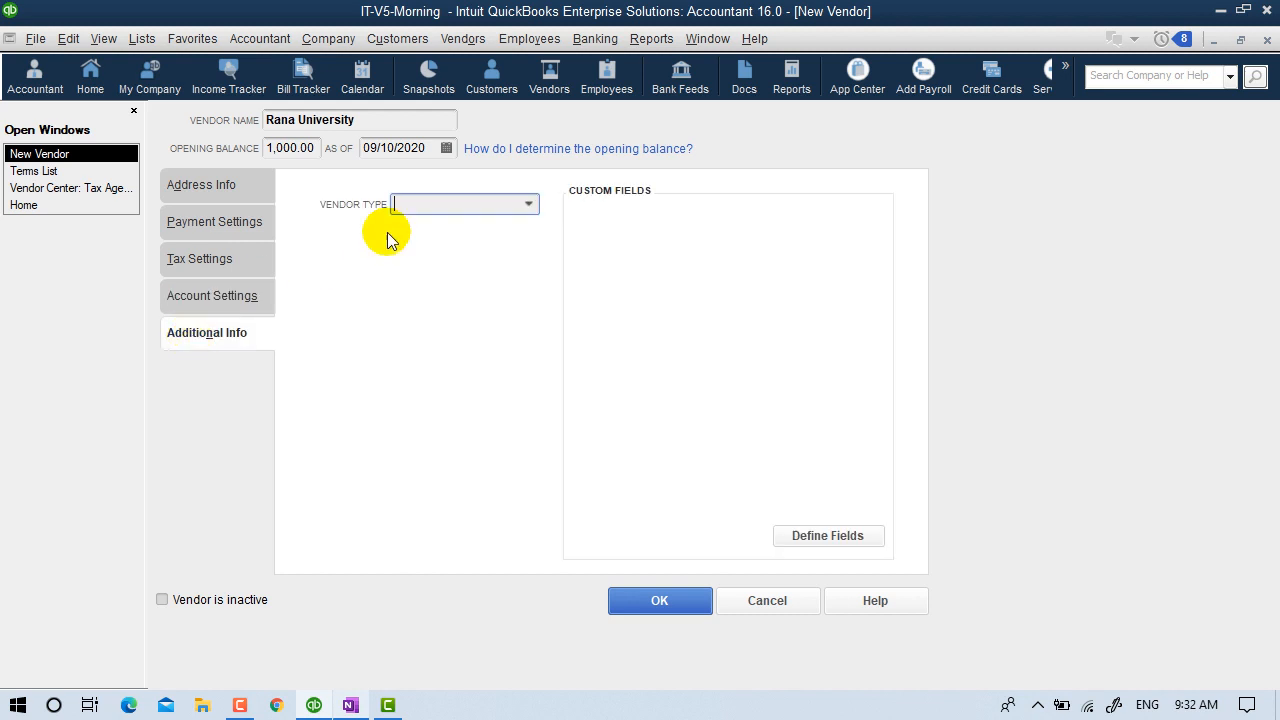
Review vendor types in the dropdown and Vendor Type List, then open Define Fields for names.
click(527, 203)
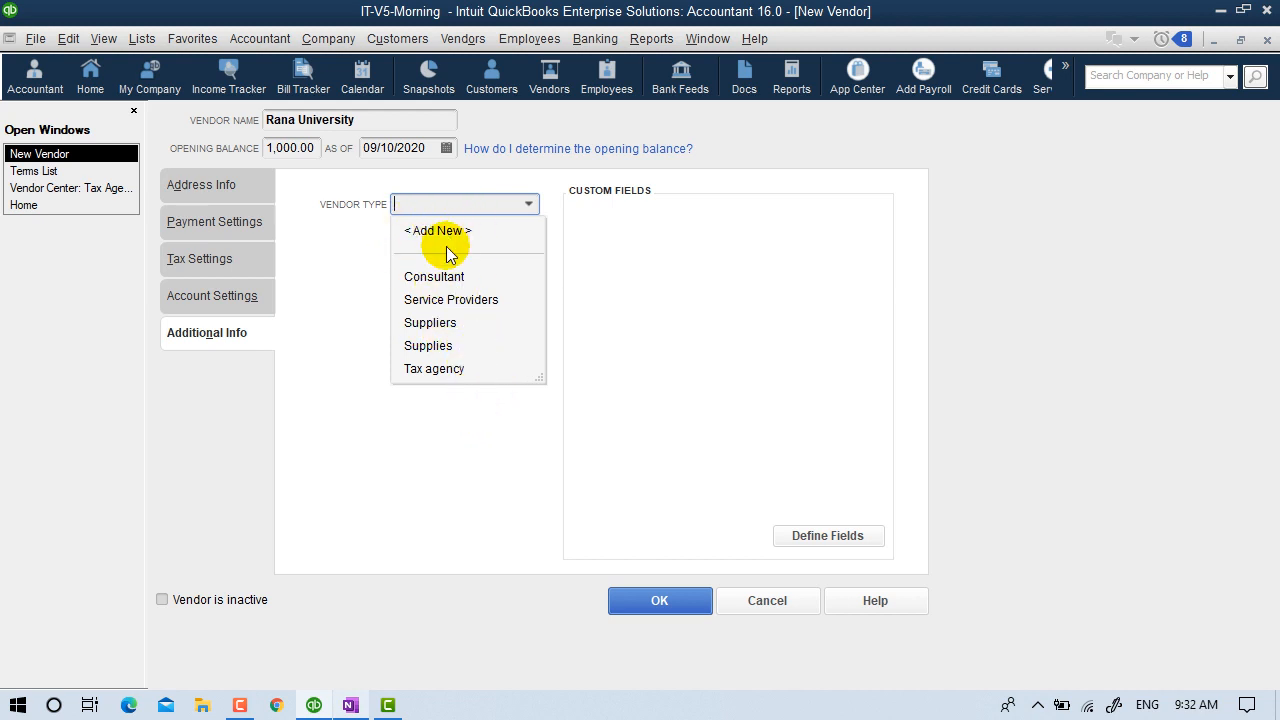
click(142, 38)
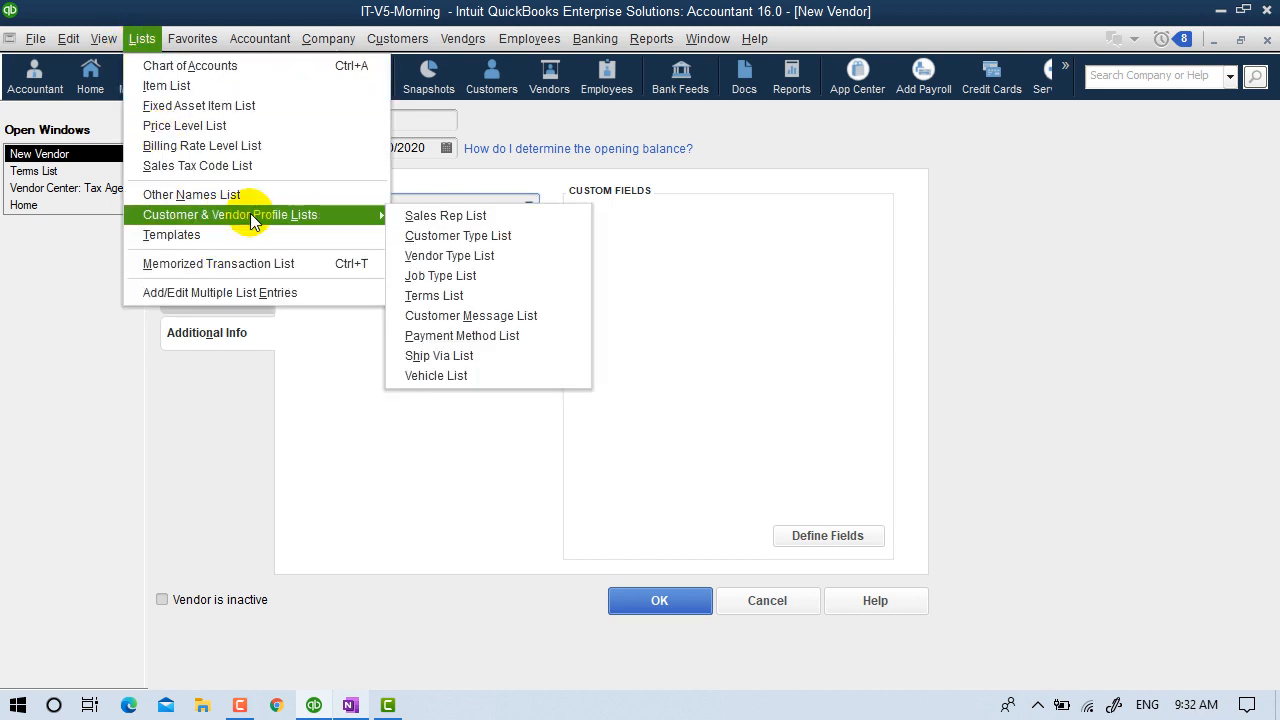
click(472, 256)
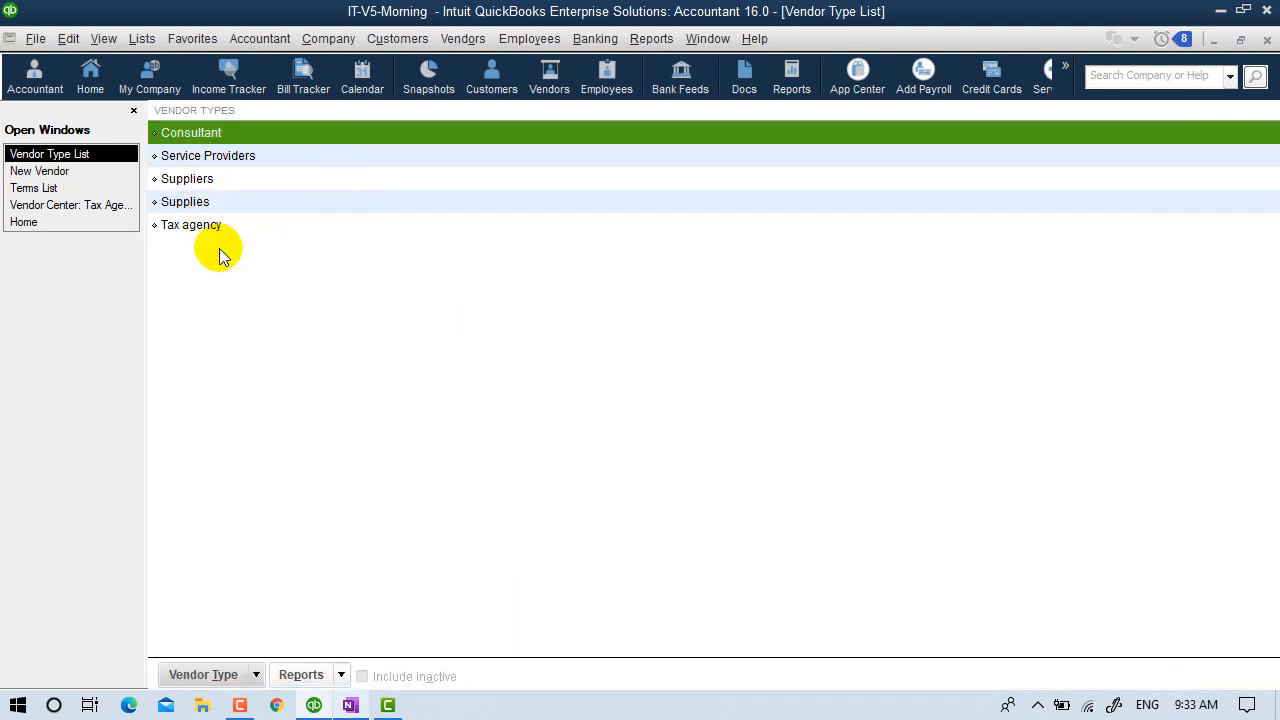
click(205, 674)
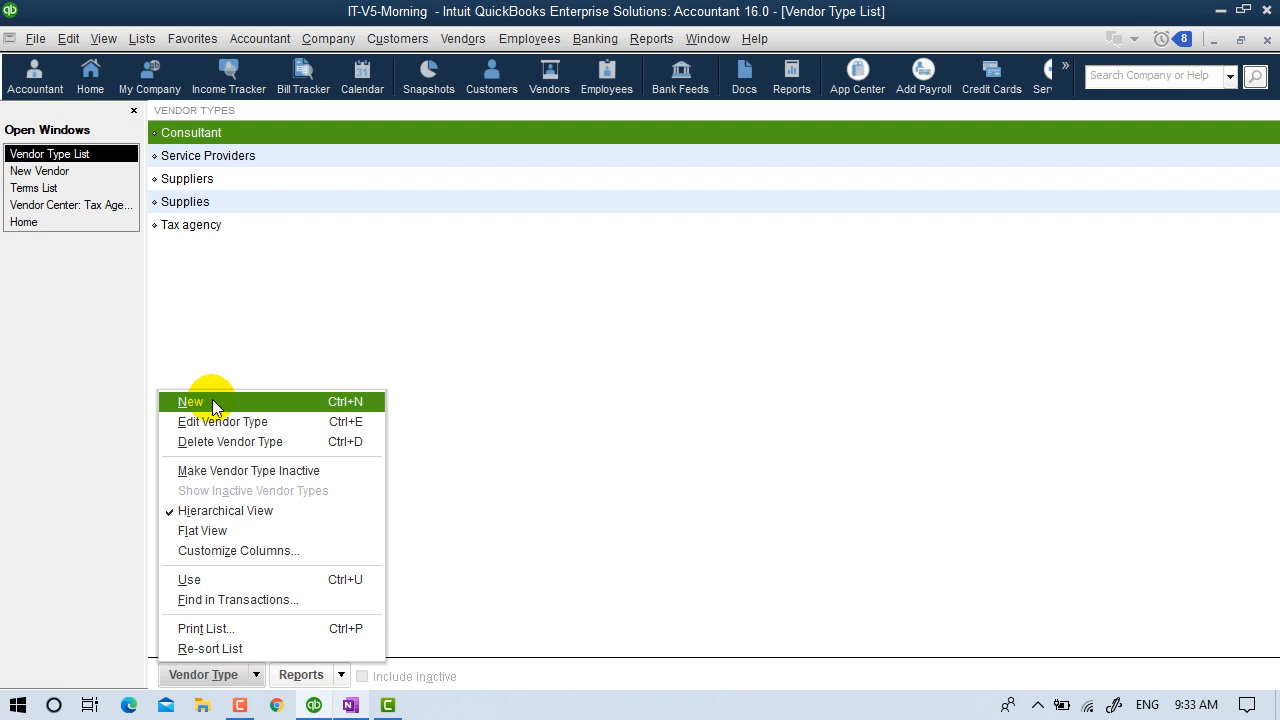
click(45, 172)
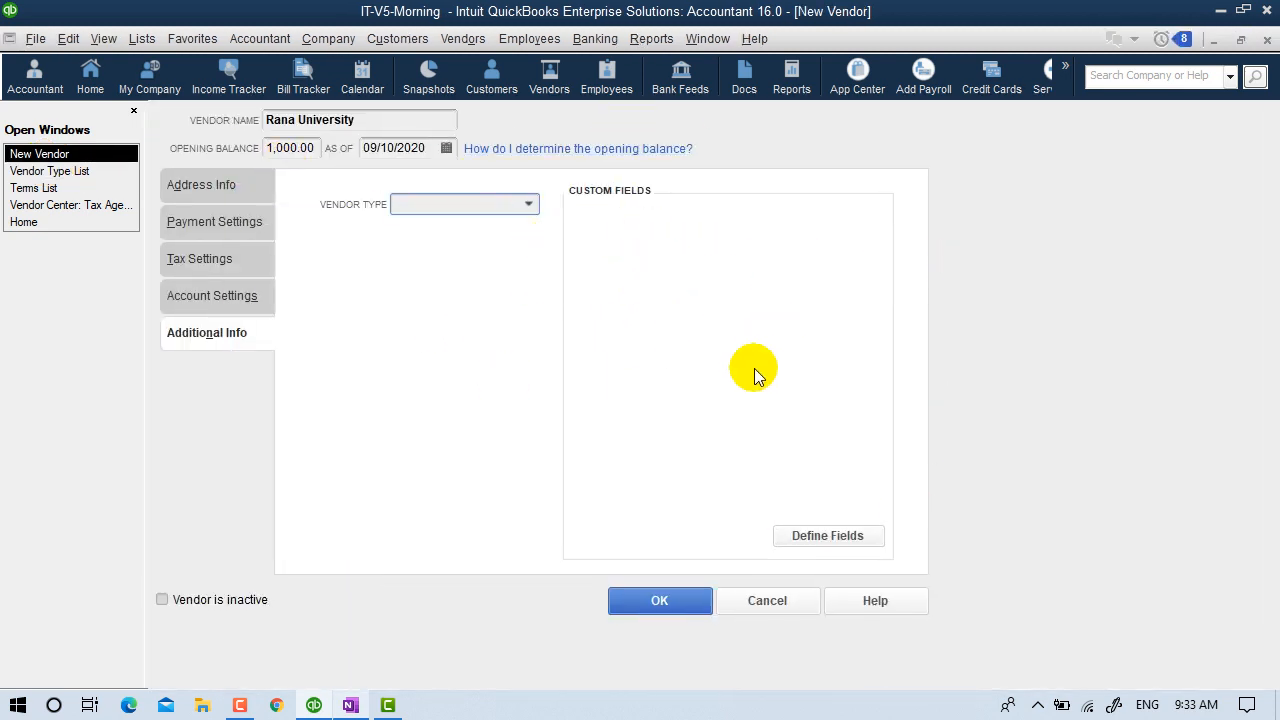
click(828, 537)
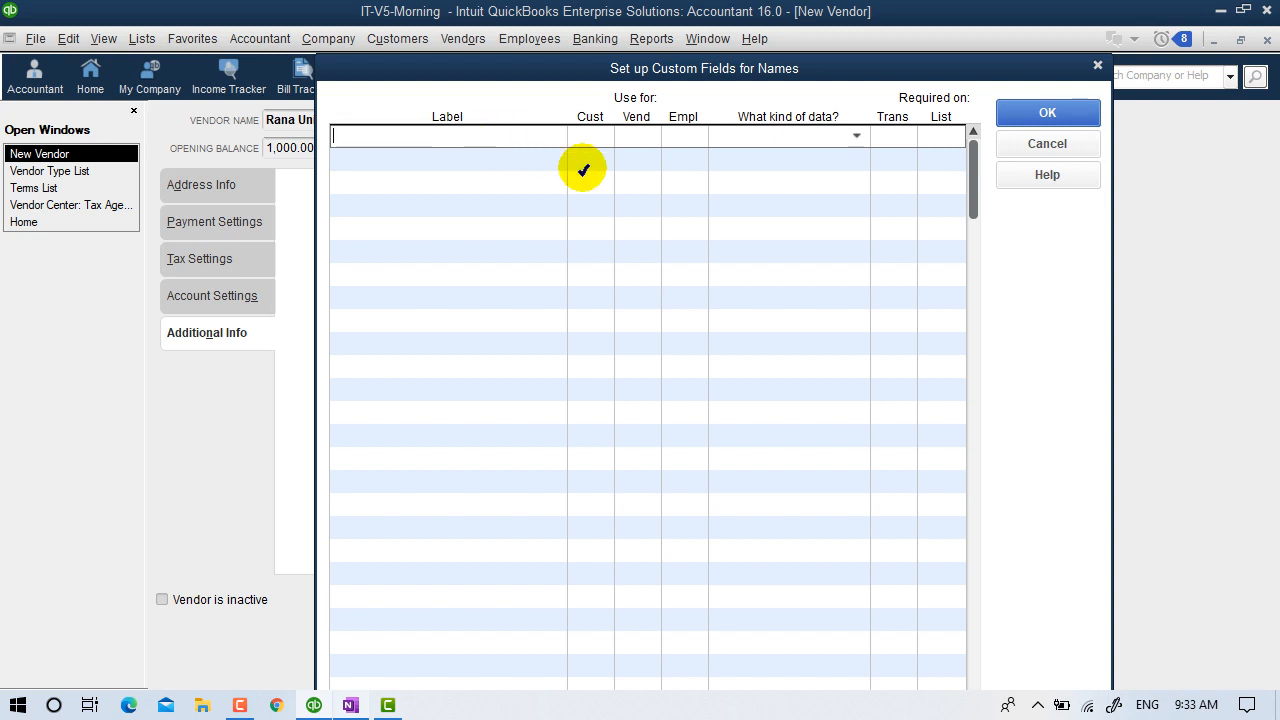
Create a vendor custom field 'Arrival Date' of type Date (mm/dd/yyyy) and save Rana University.
click(1040, 144)
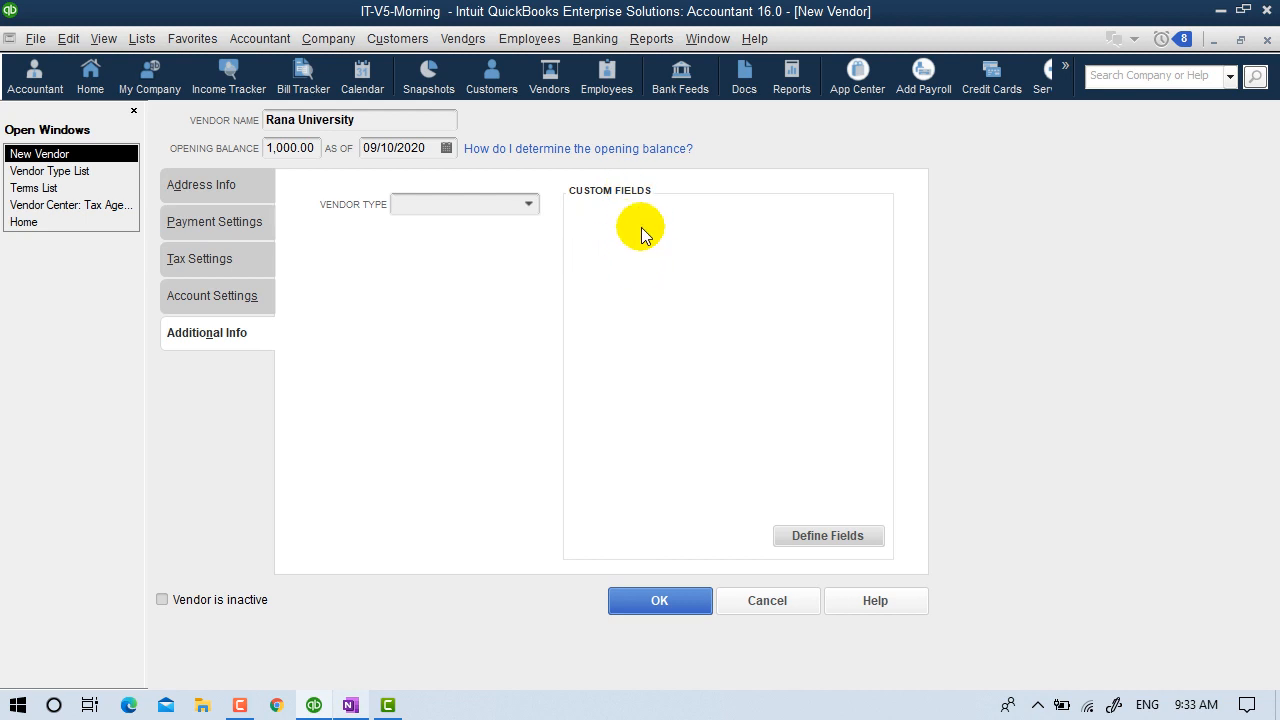
click(830, 536)
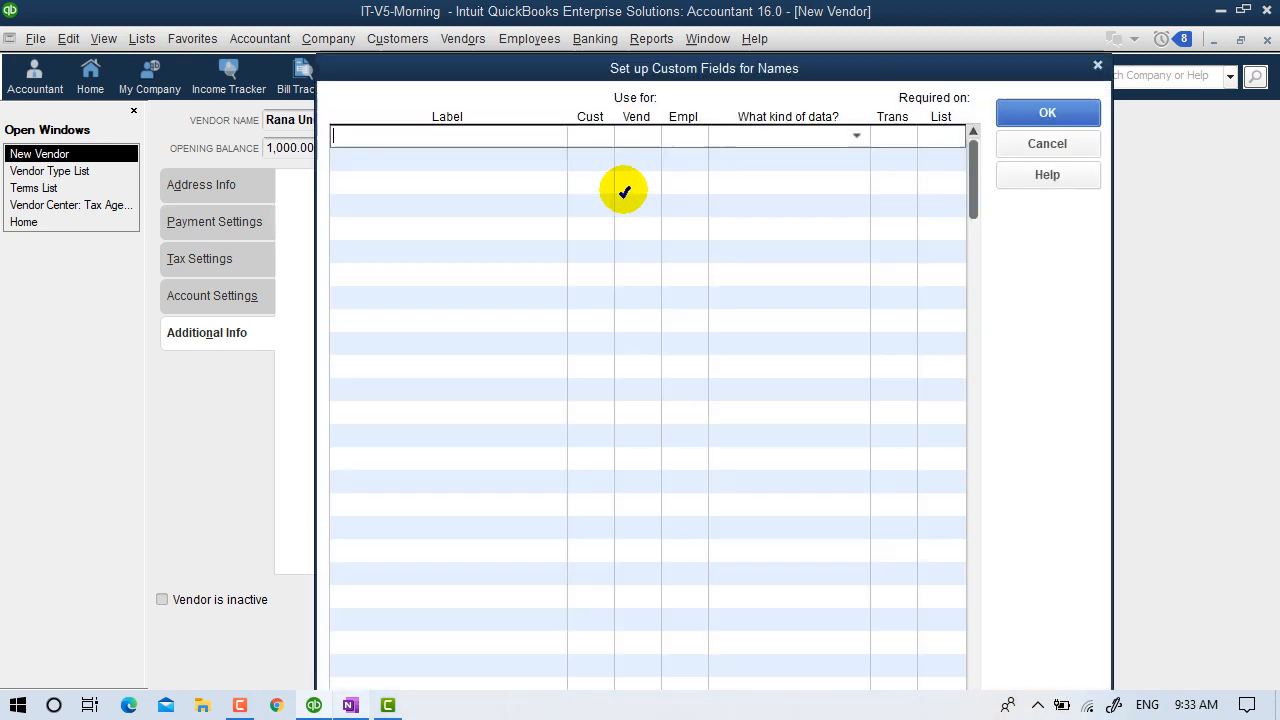
text(Ar)
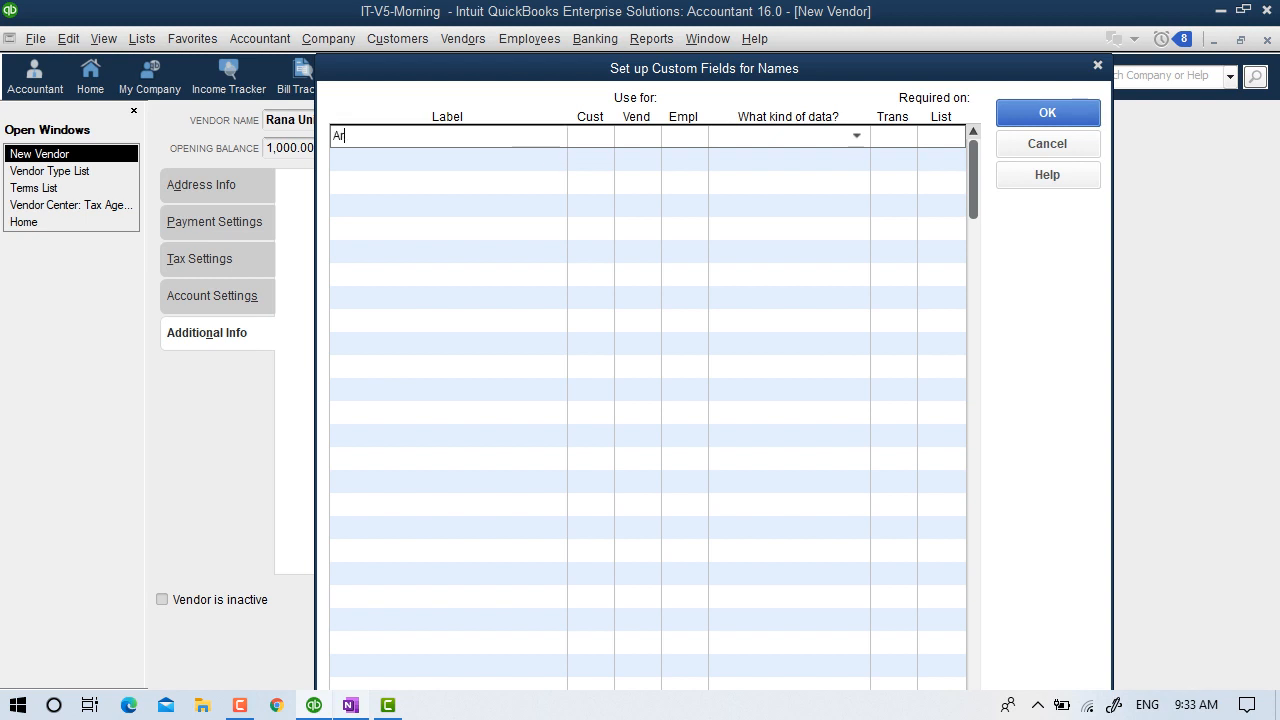
text(rival Date)
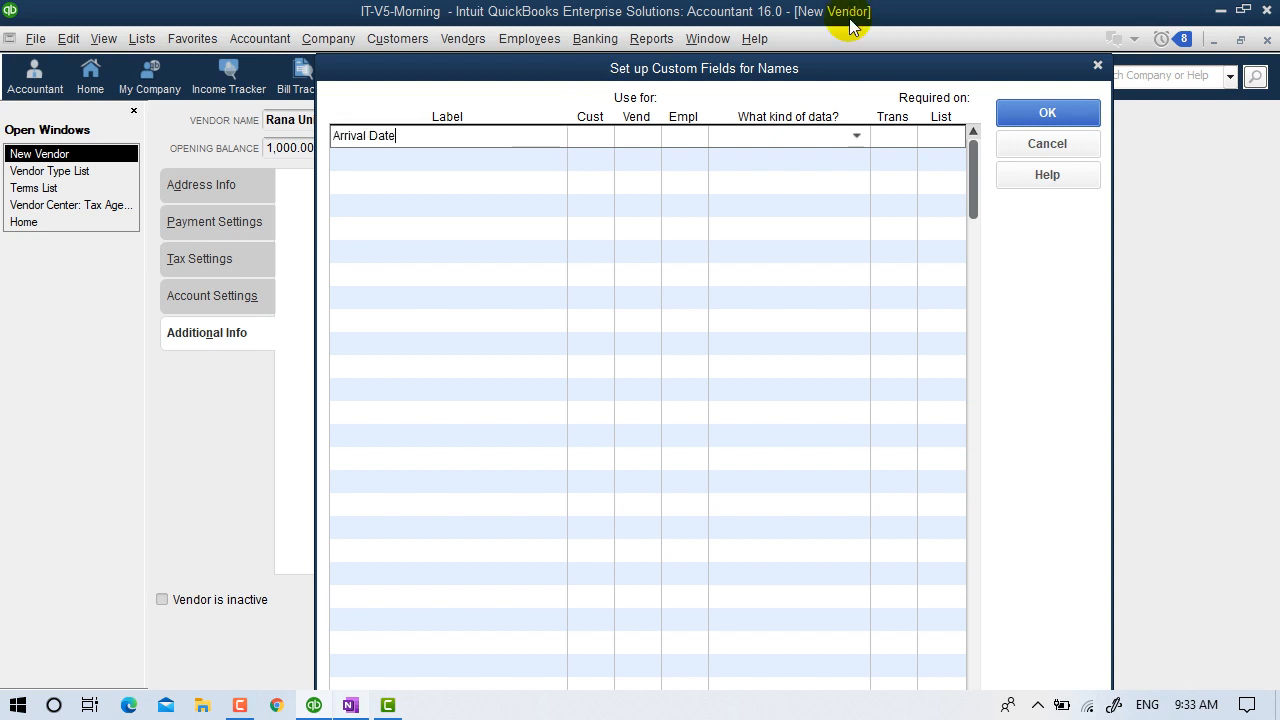
click(636, 137)
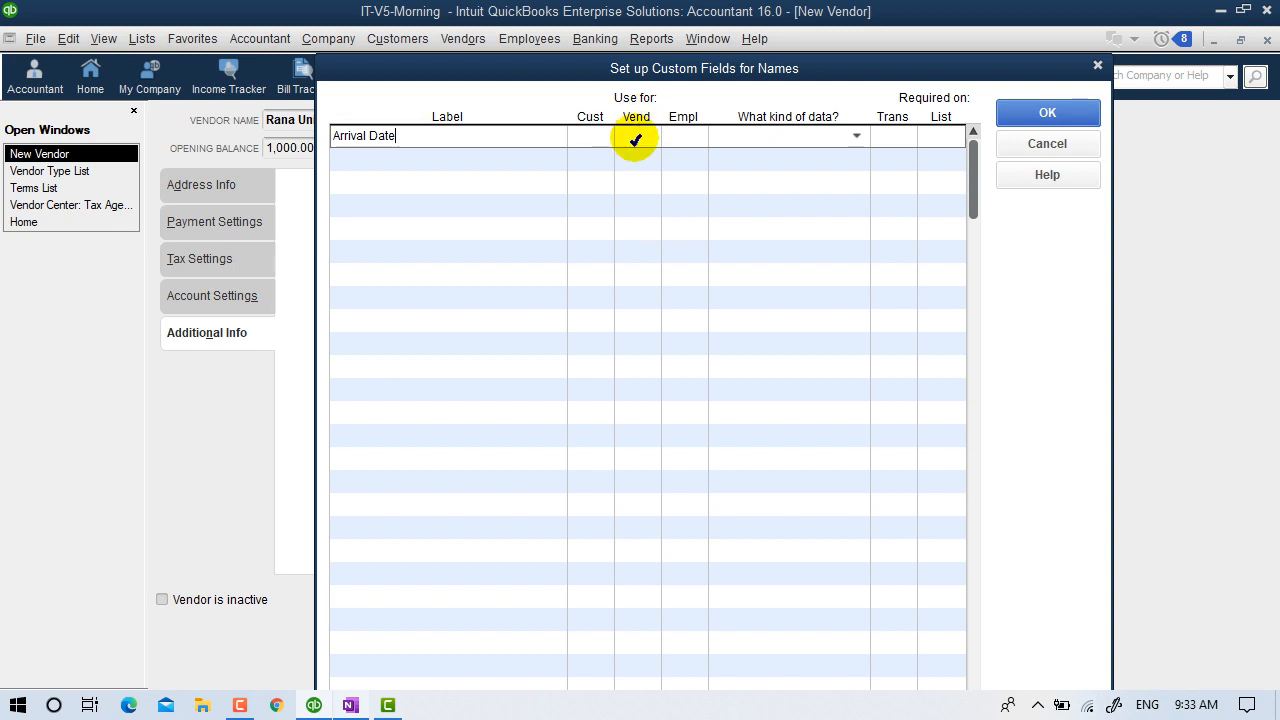
click(855, 137)
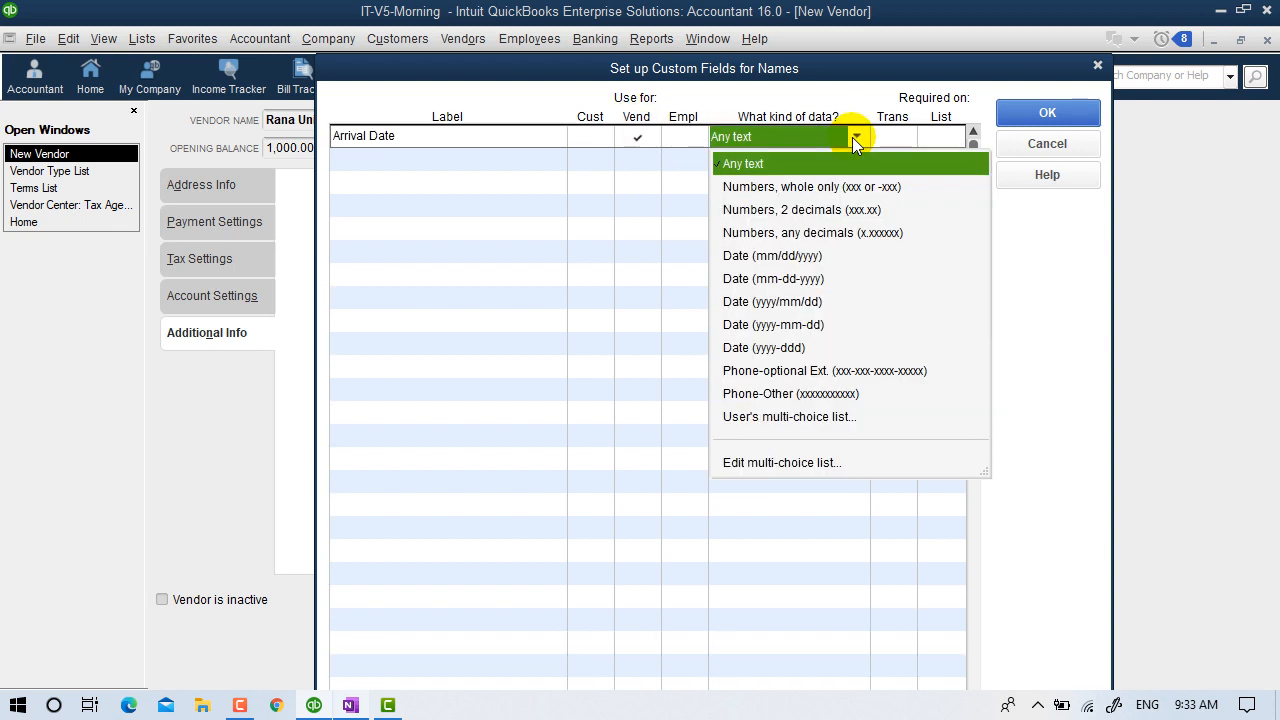
click(776, 257)
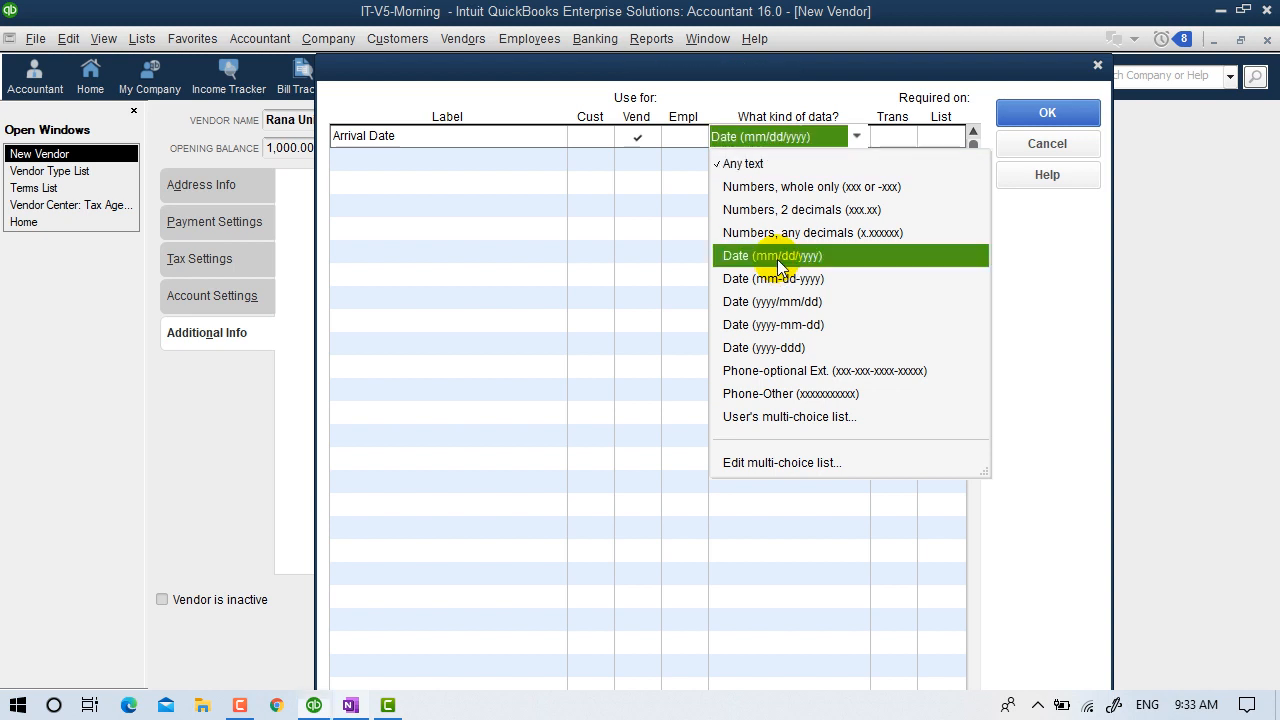
click(1040, 113)
click(735, 360)
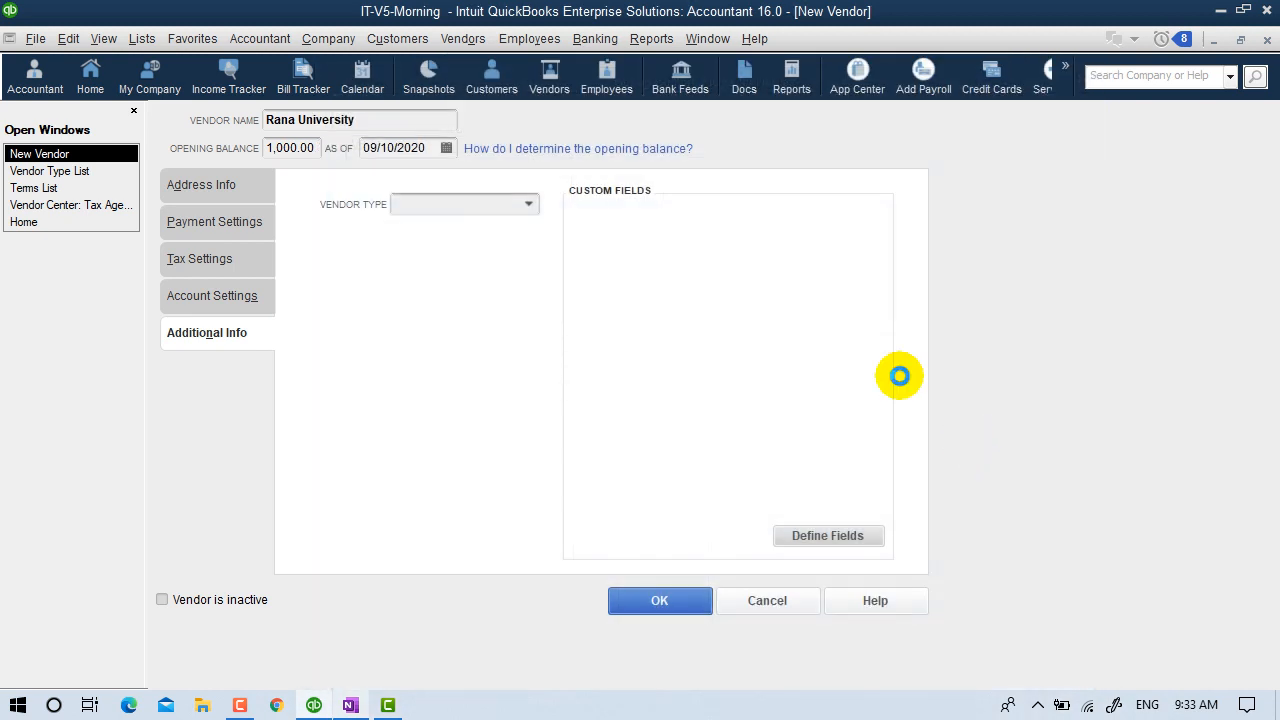
click(792, 217)
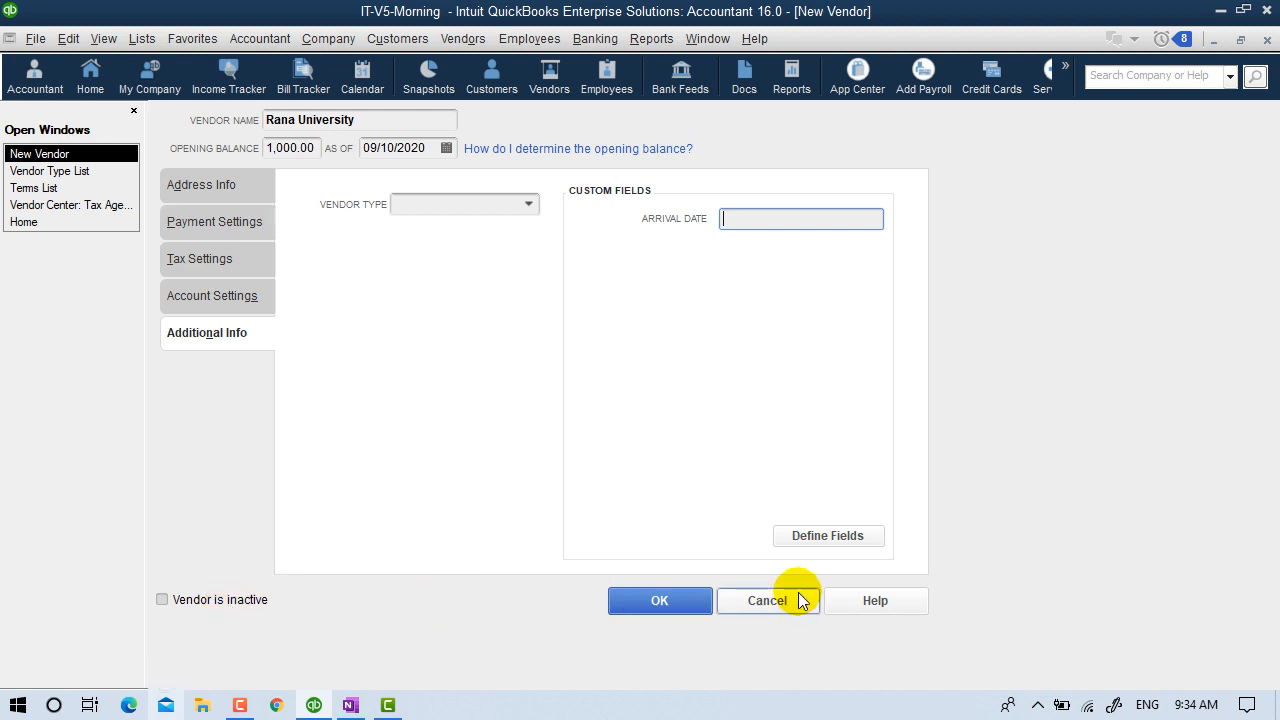
click(660, 602)
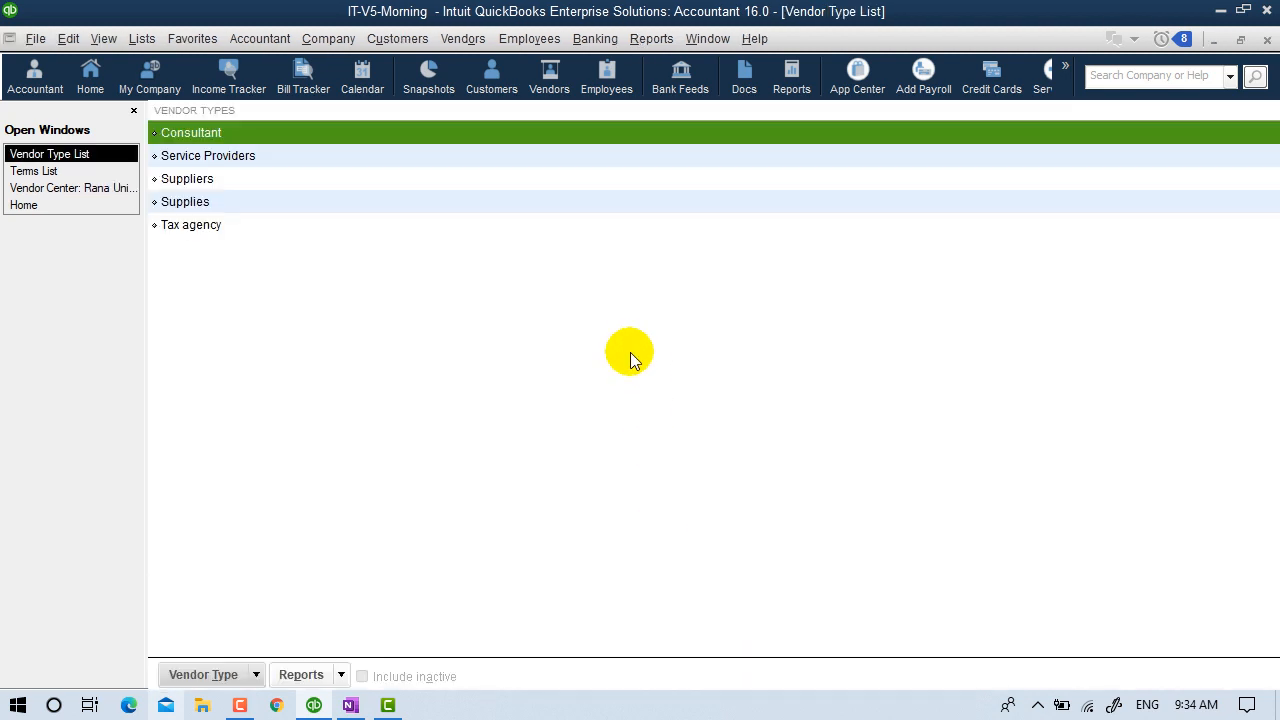
click(52, 190)
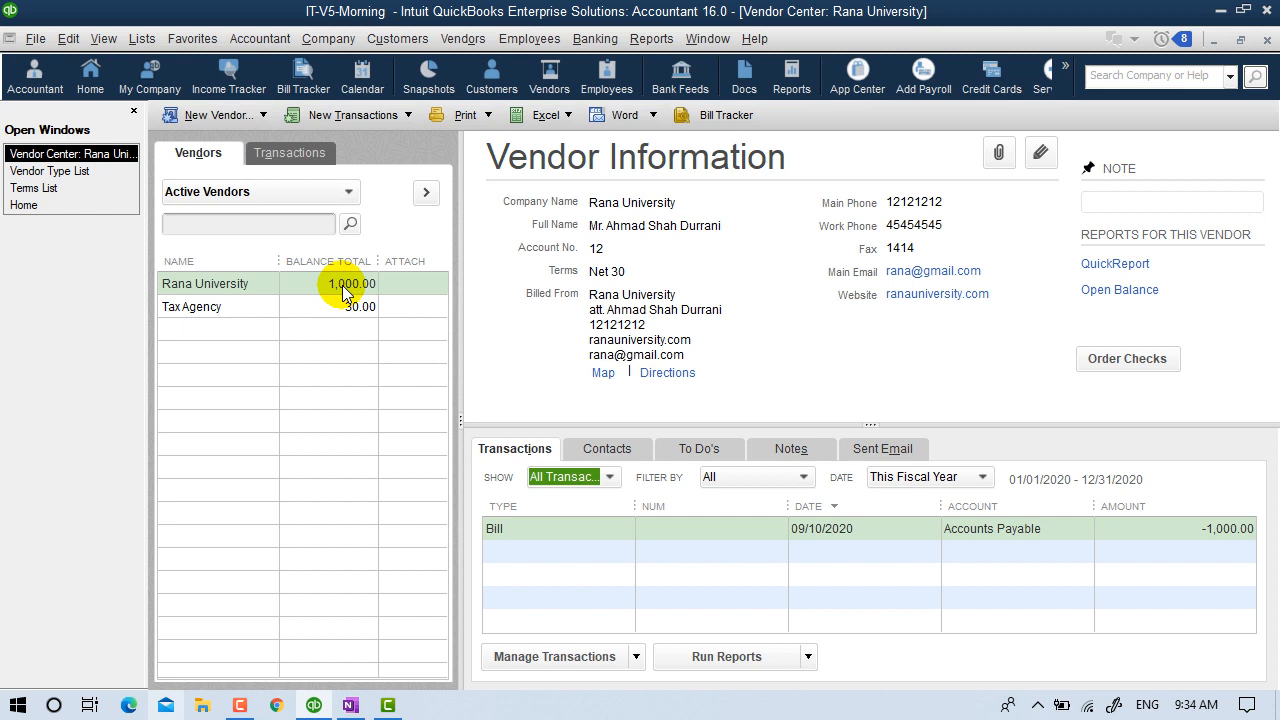
click(530, 530)
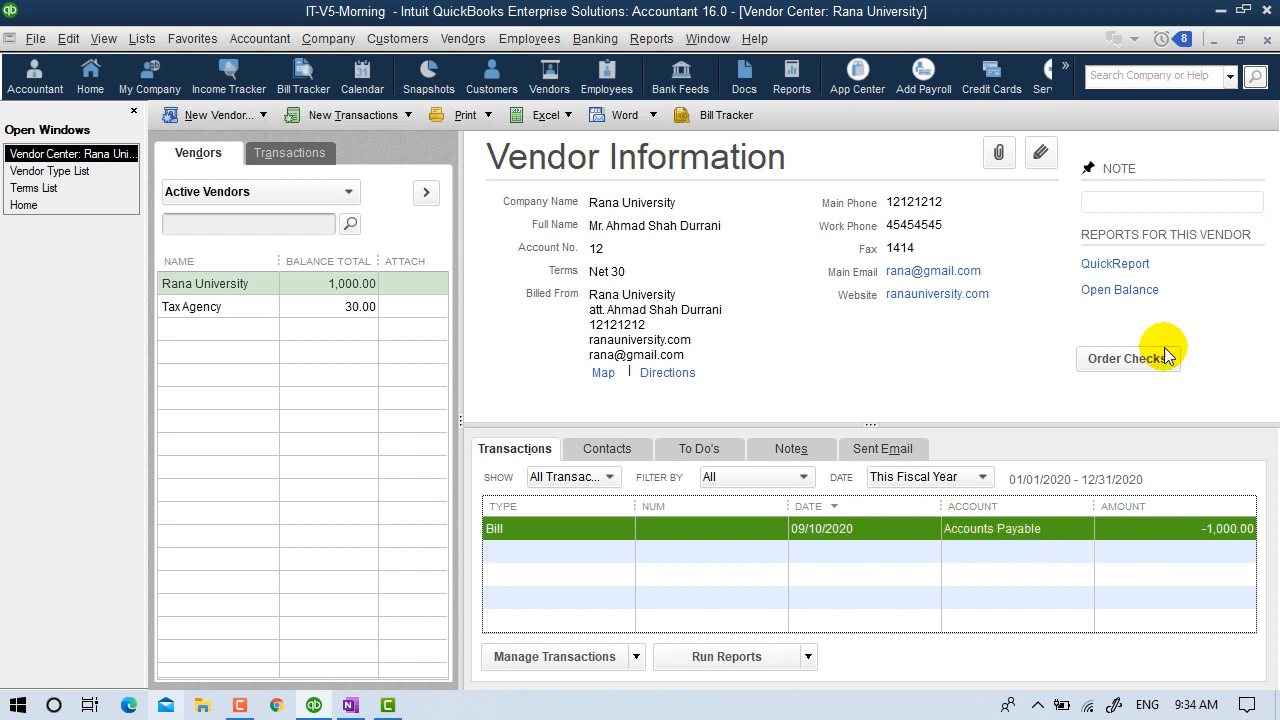
Close the Vendor Center and Vendor Type List and return to the Home page.
click(1267, 41)
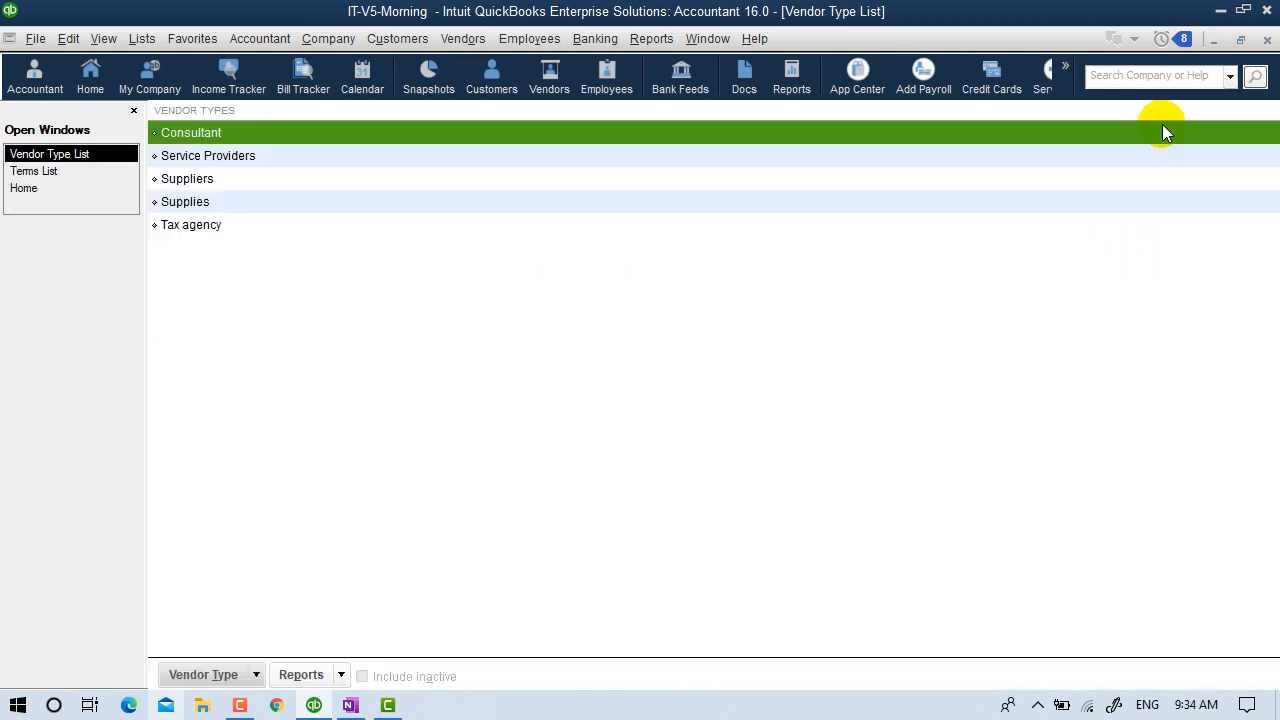
click(1267, 41)
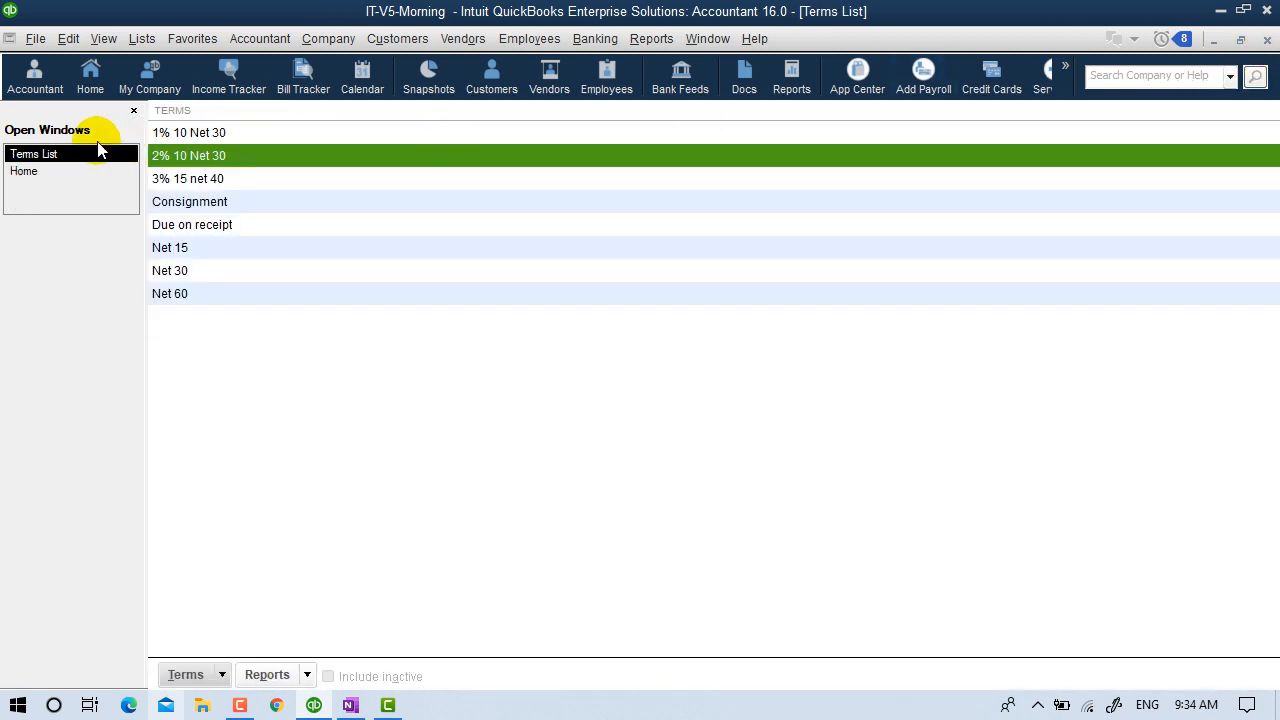
click(51, 171)
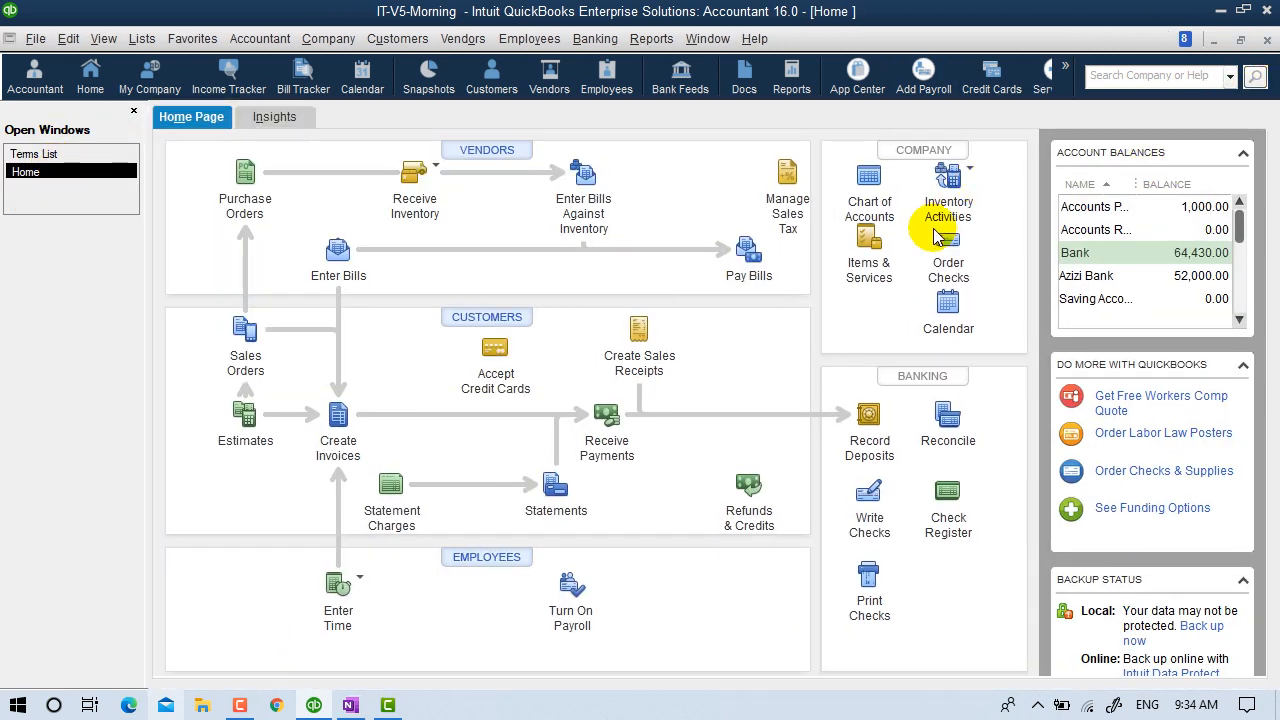
Review the Accounts Payable account in the Chart of Accounts, then close it.
click(862, 178)
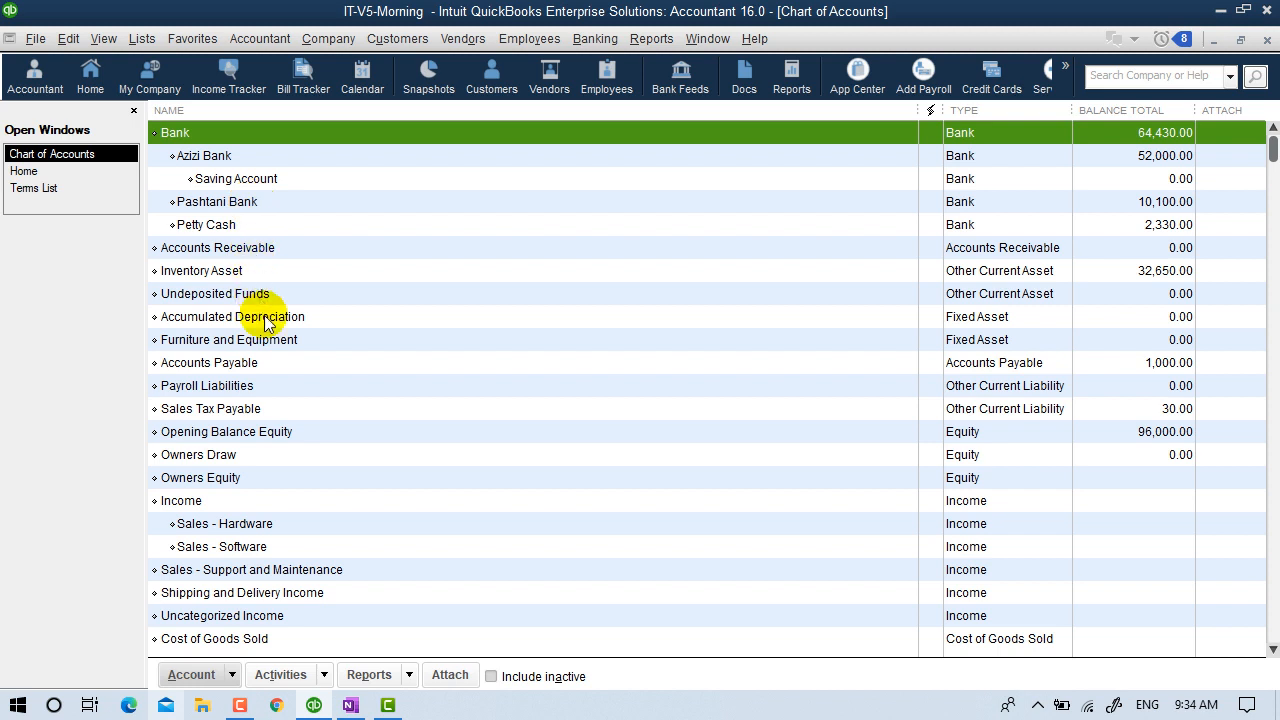
click(262, 362)
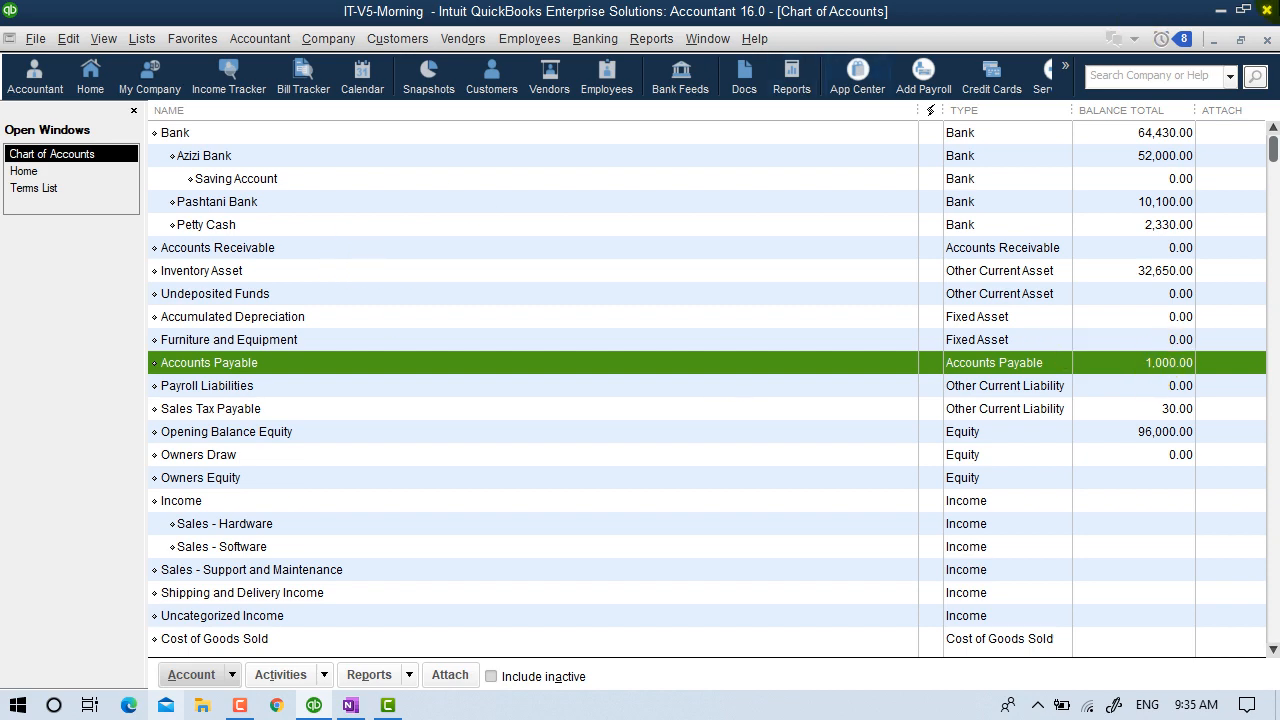
click(1267, 40)
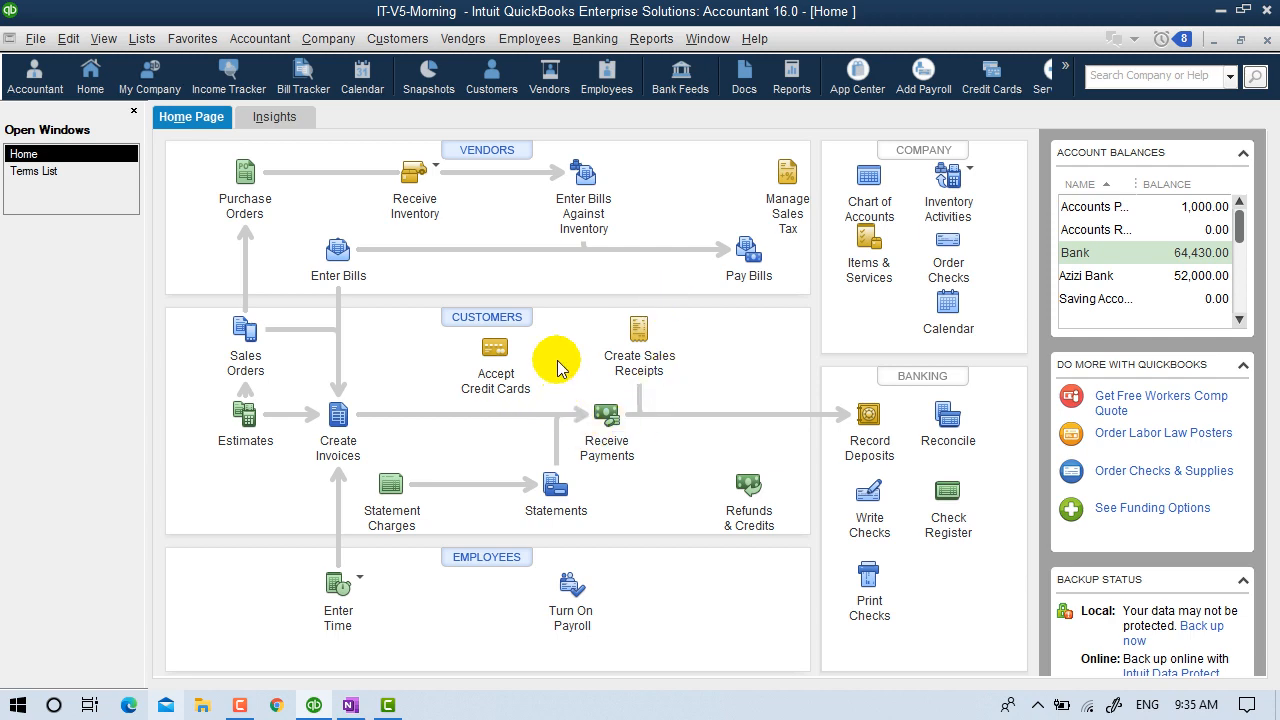
Set the CPU item's Preferred Vendor to Rana University in the Item List, then close the list.
click(142, 40)
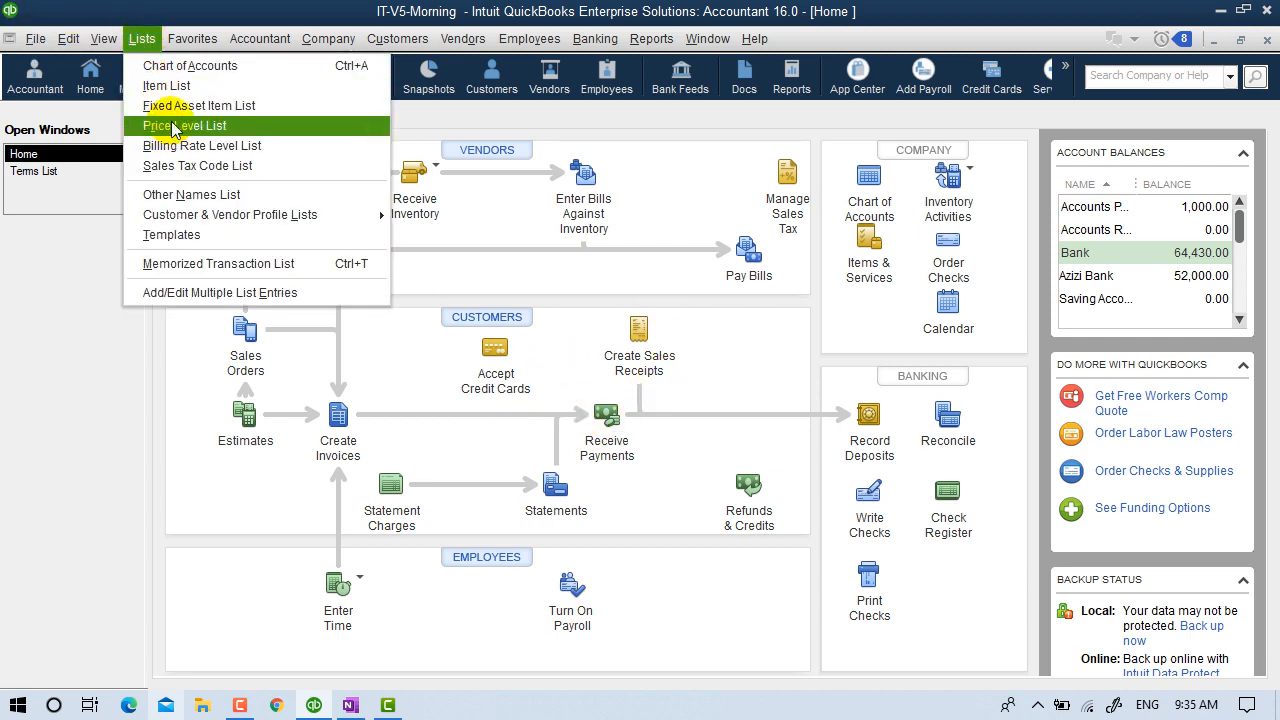
click(168, 86)
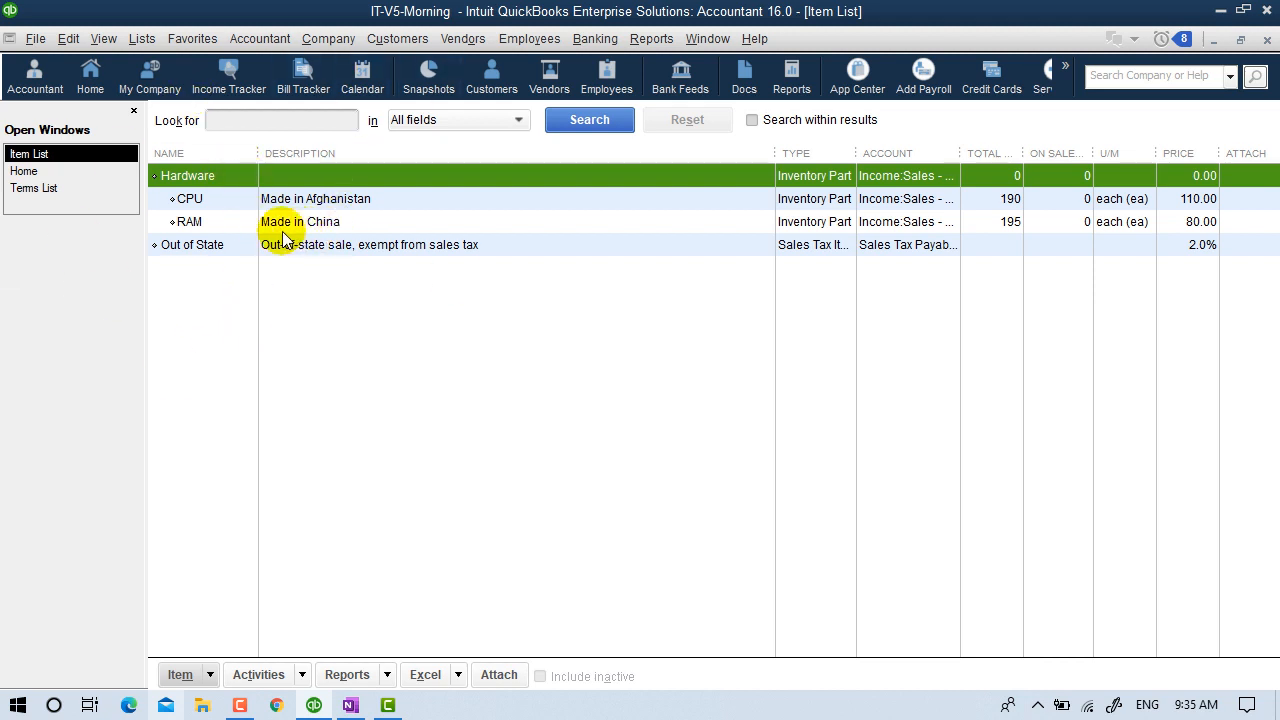
double_click(286, 199)
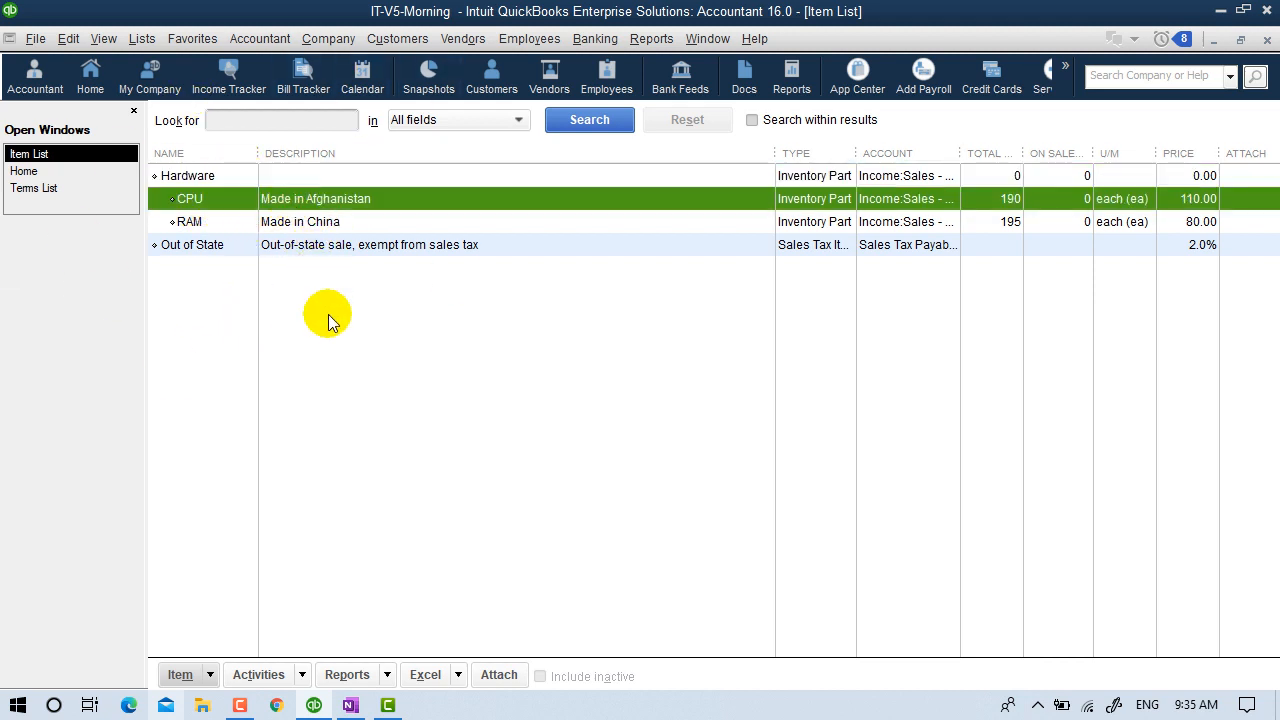
click(303, 488)
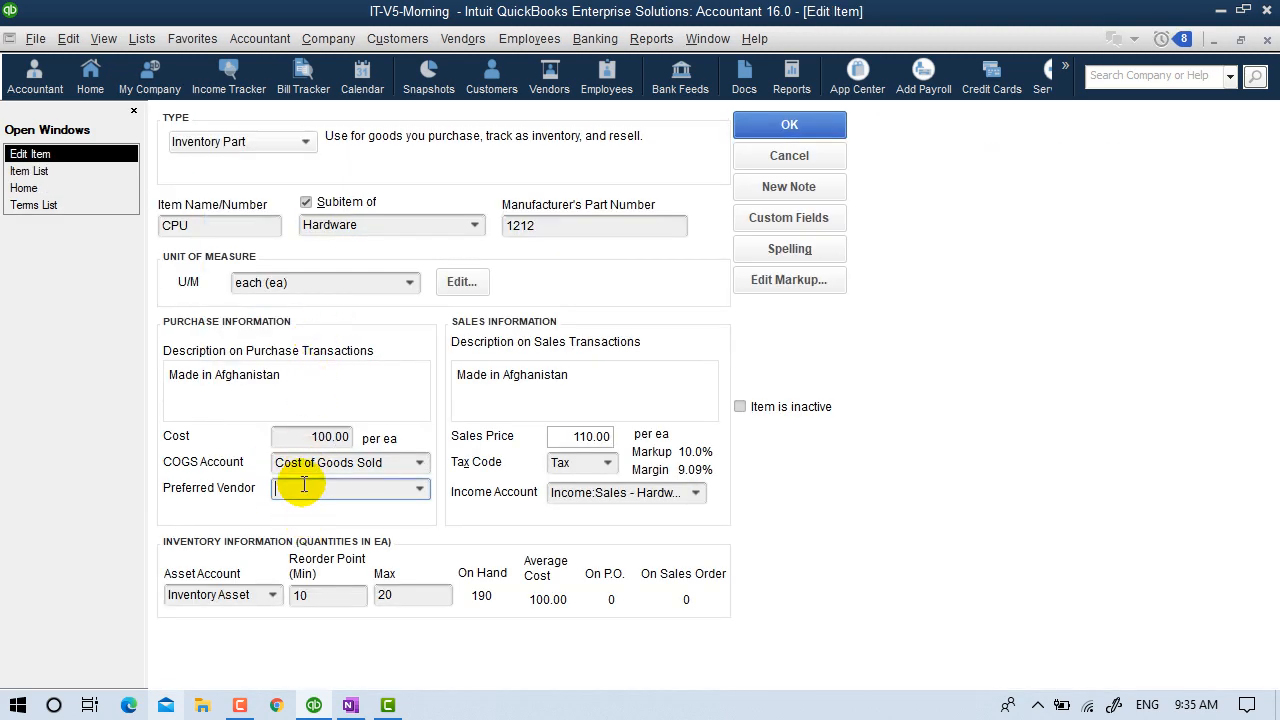
click(420, 489)
click(302, 561)
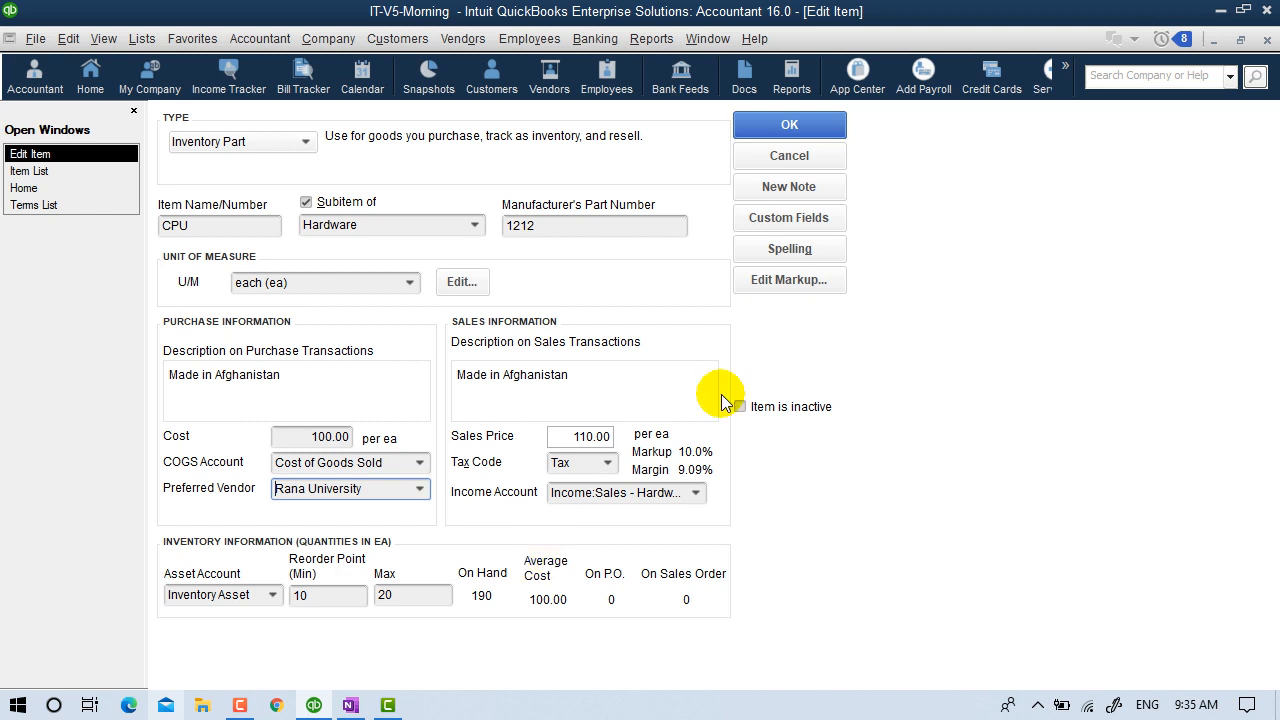
click(806, 133)
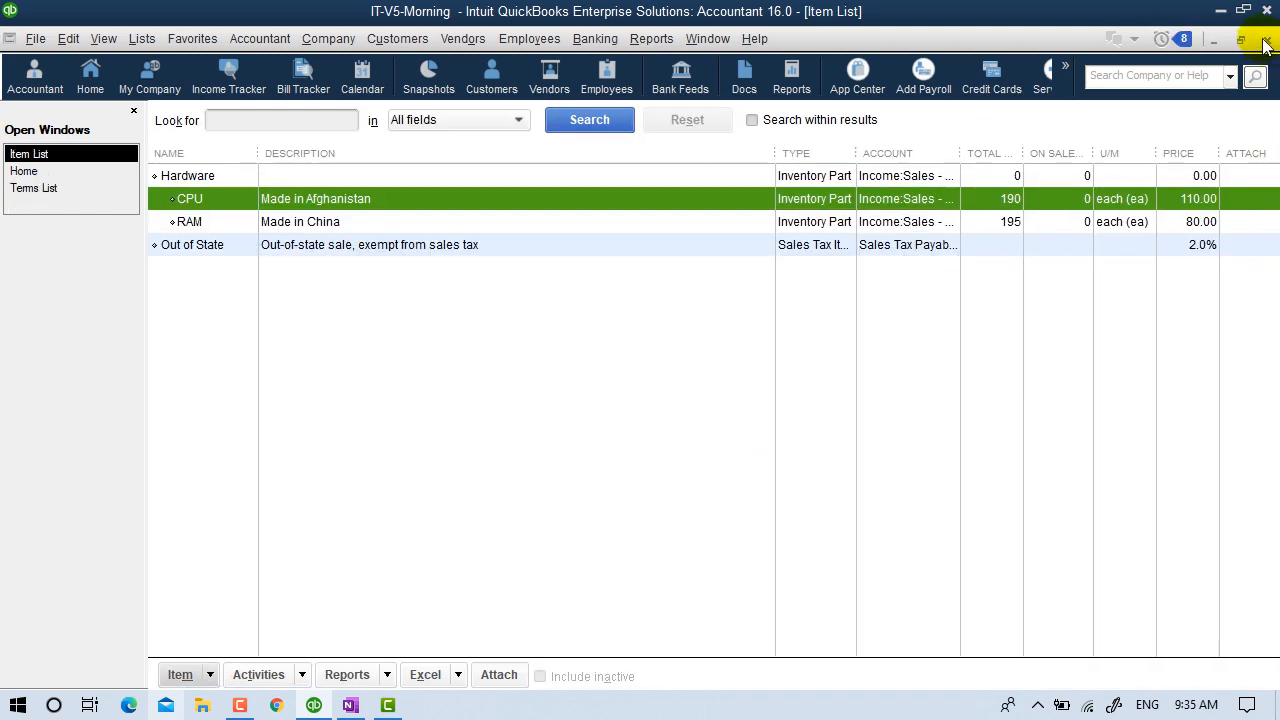
click(1267, 39)
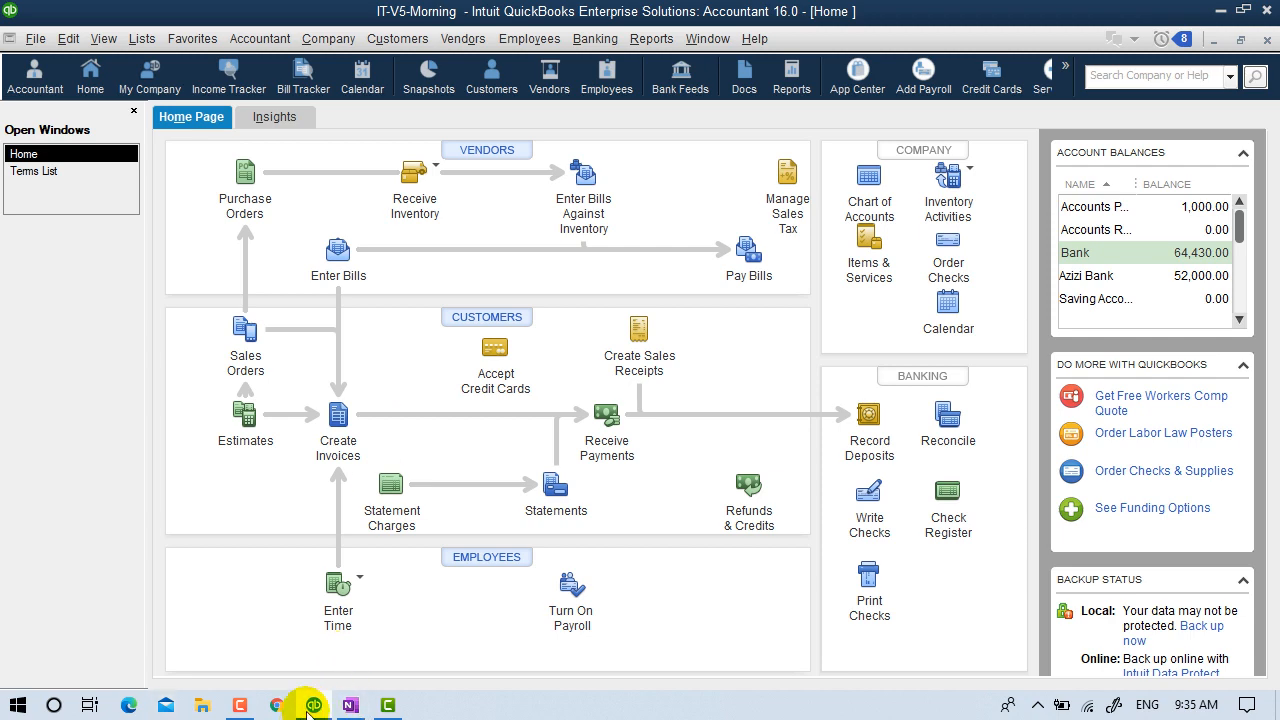
click(349, 705)
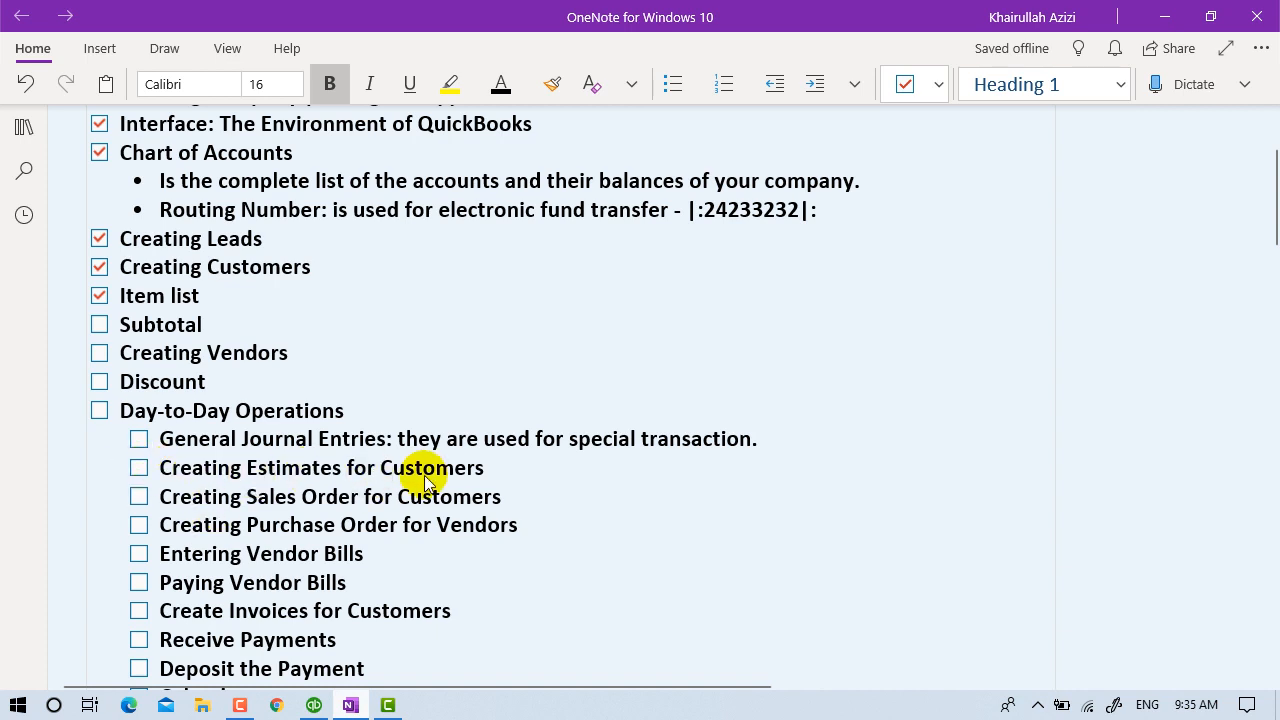
click(1164, 16)
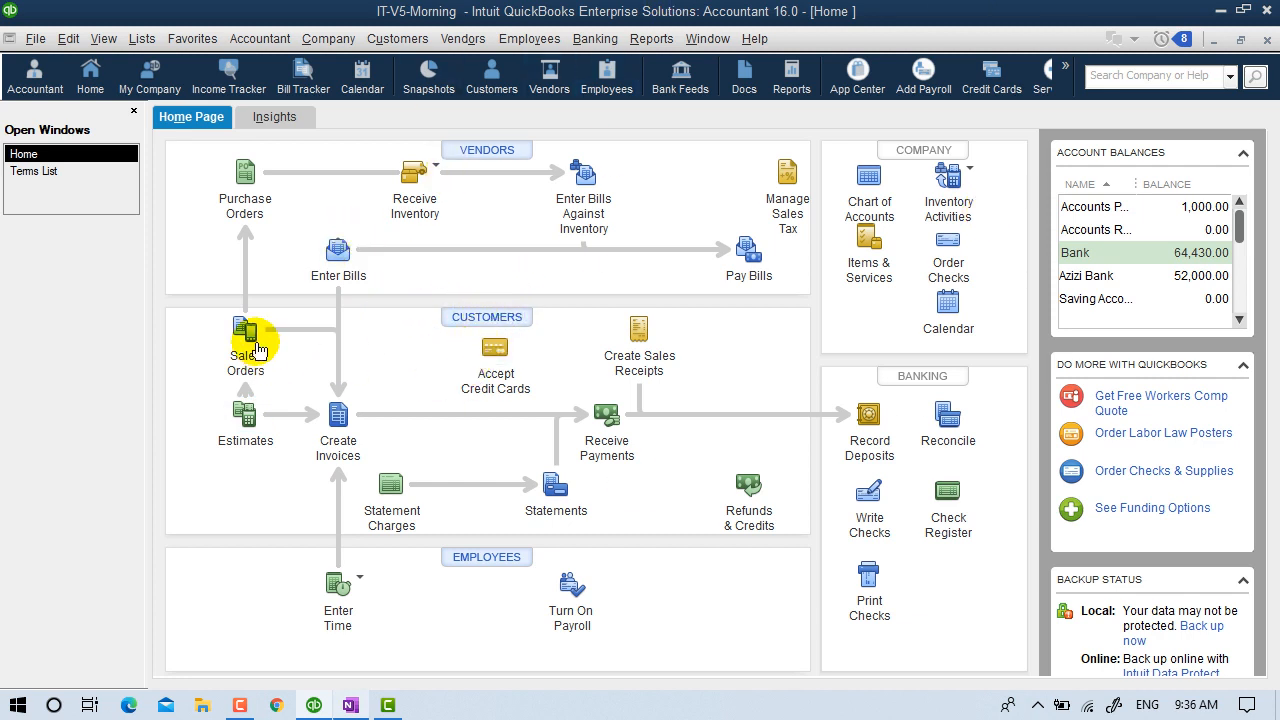
Start a blank estimate 3 on the Retail Estimate template from the Home page Estimates icon.
click(408, 42)
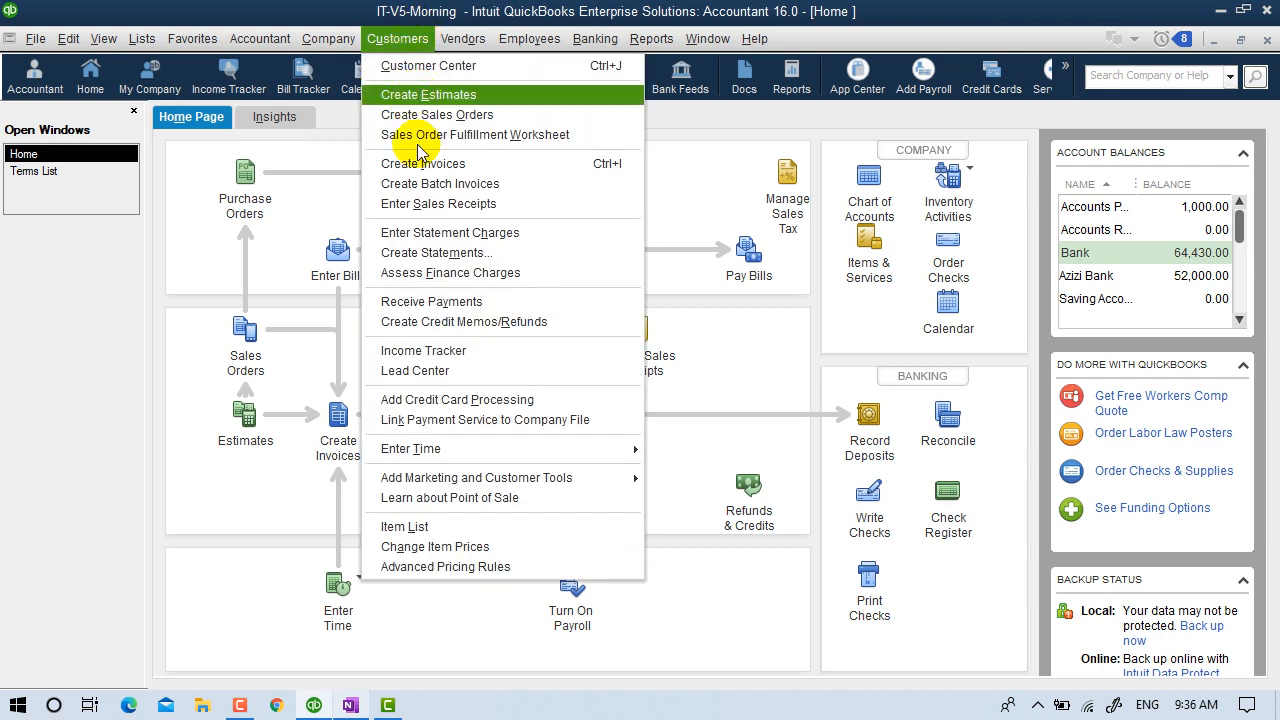
click(196, 410)
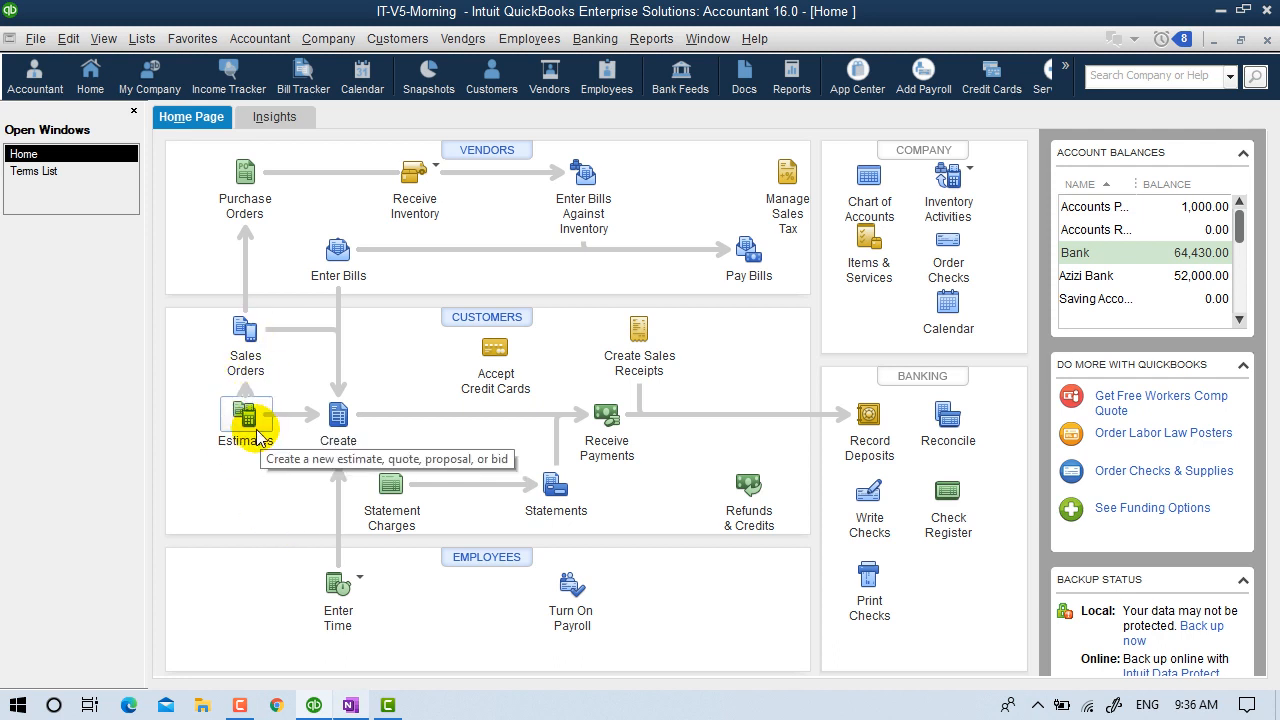
click(338, 462)
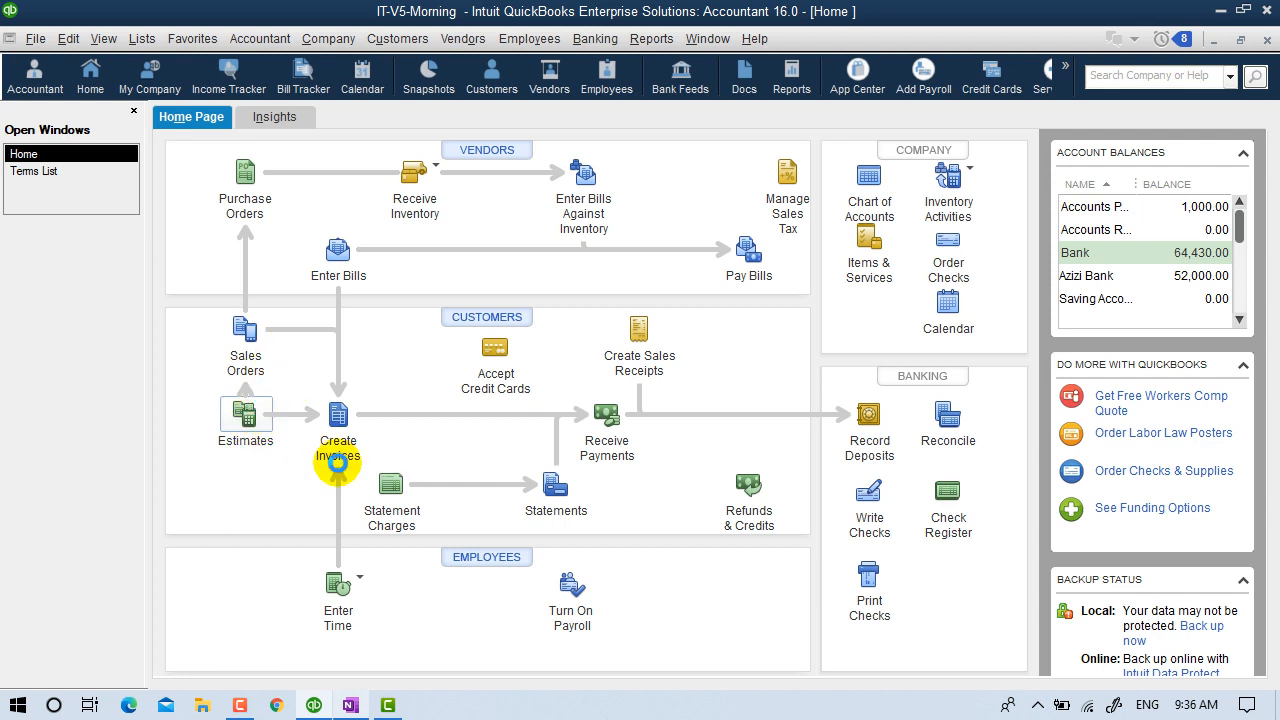
click(238, 450)
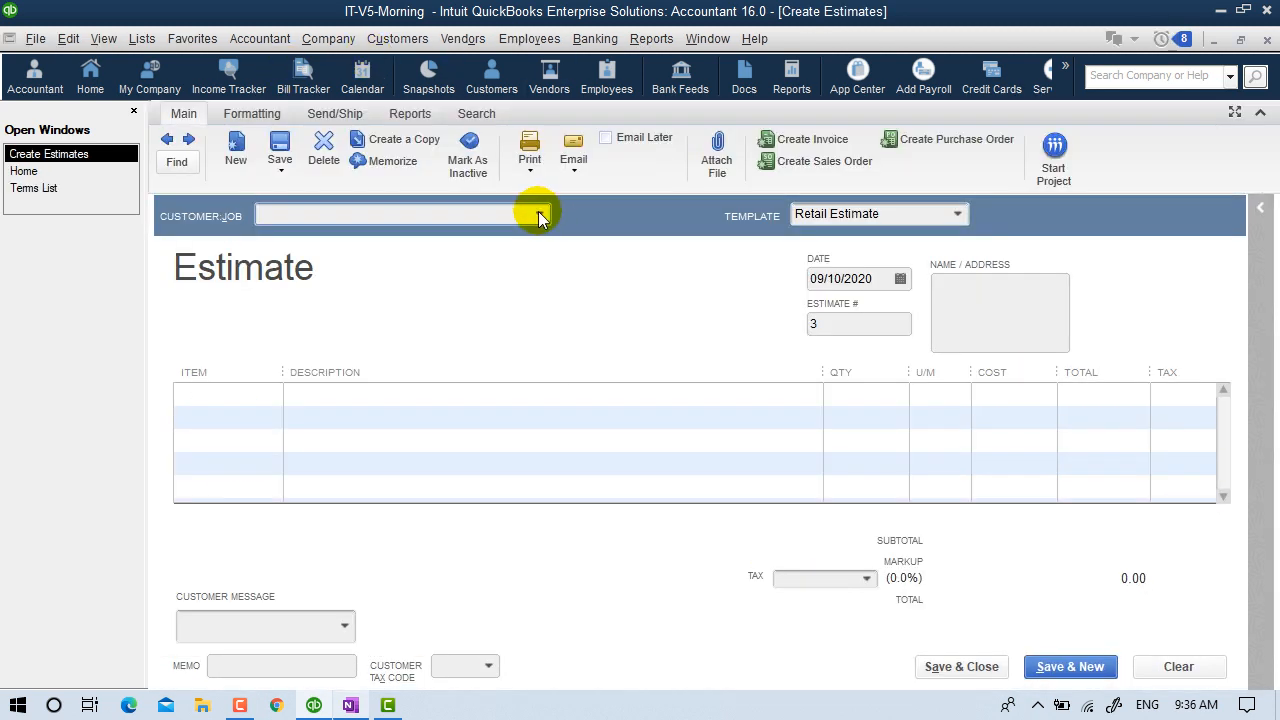
Set estimate 3's customer to the first listed customer, with Out of State 2.0% tax and account summary.
click(539, 214)
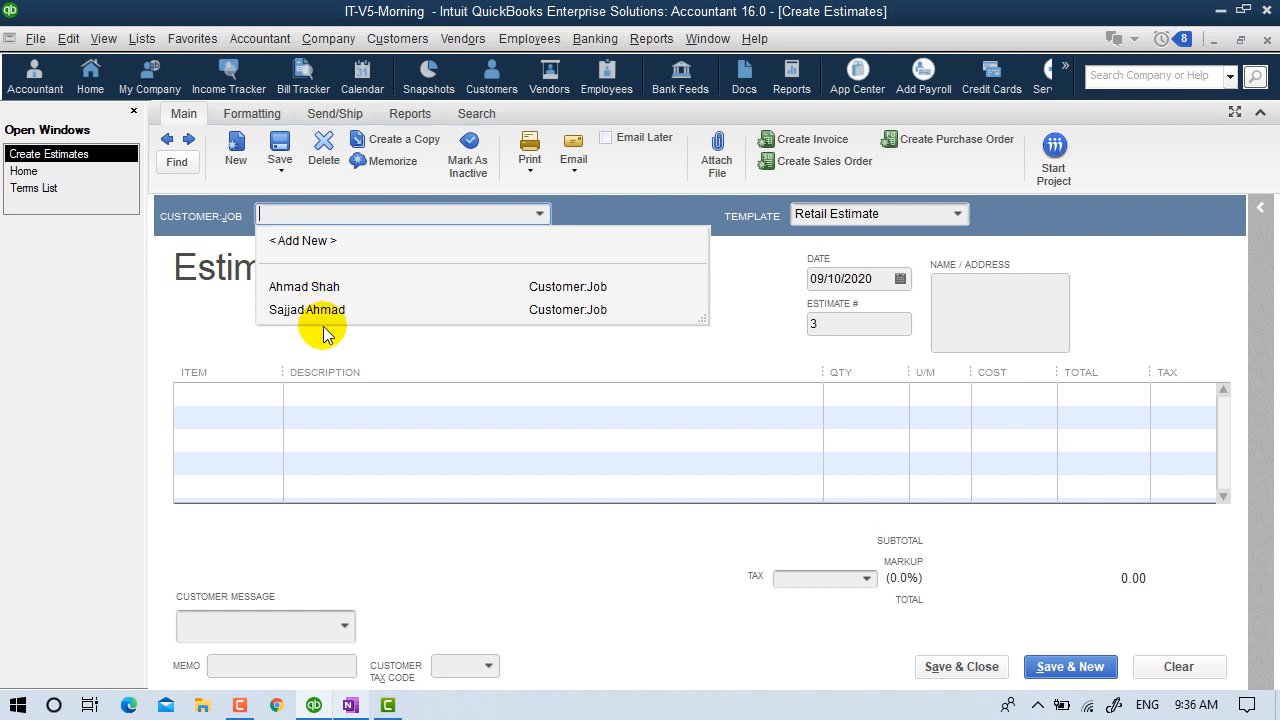
click(325, 290)
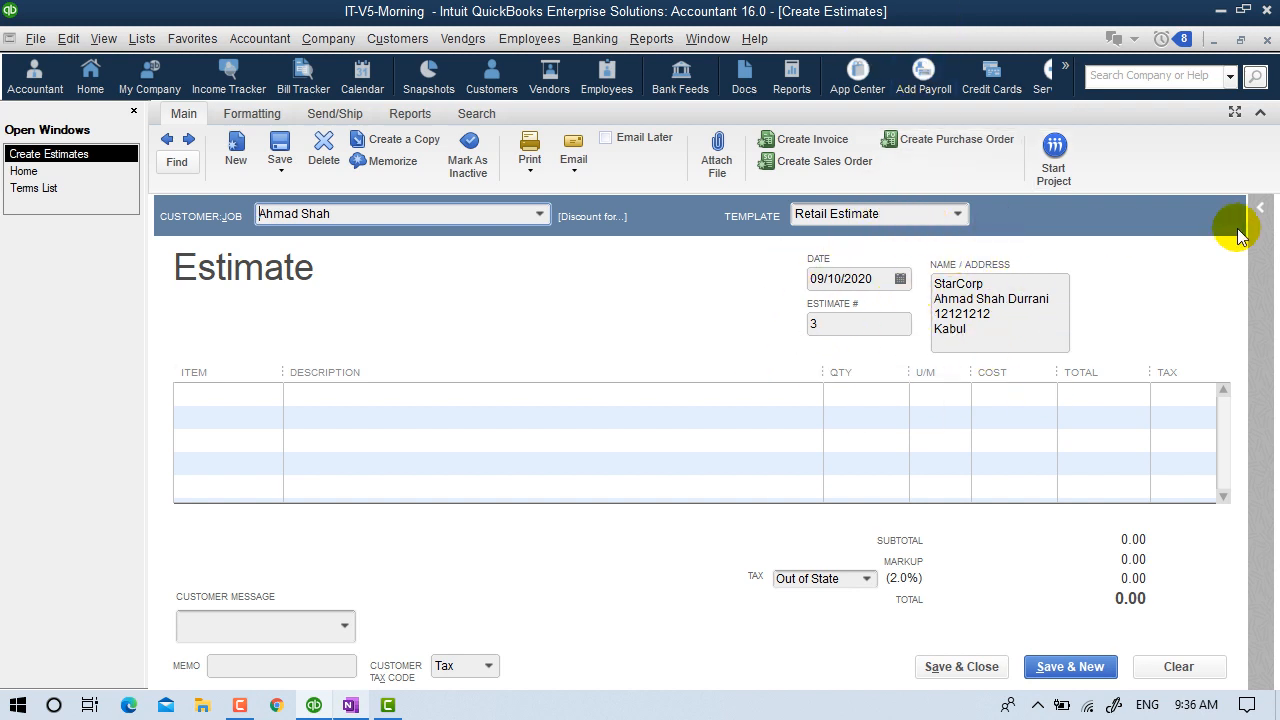
click(1259, 207)
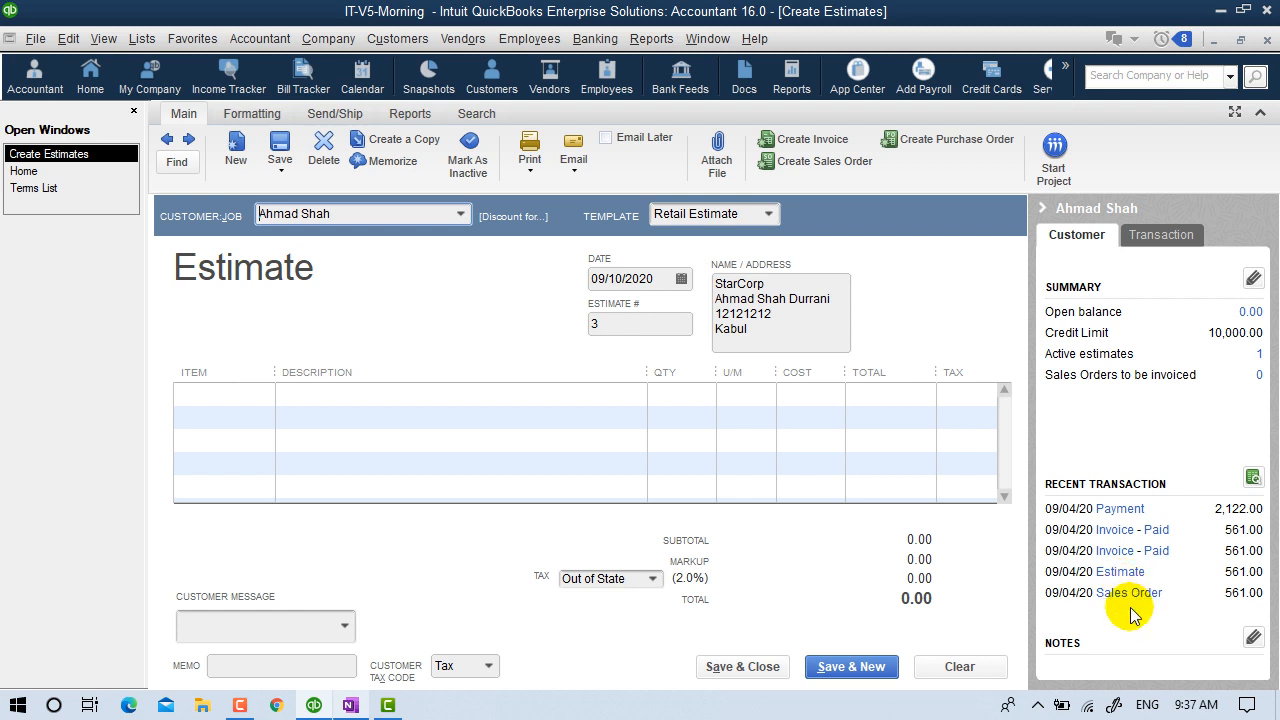
click(460, 215)
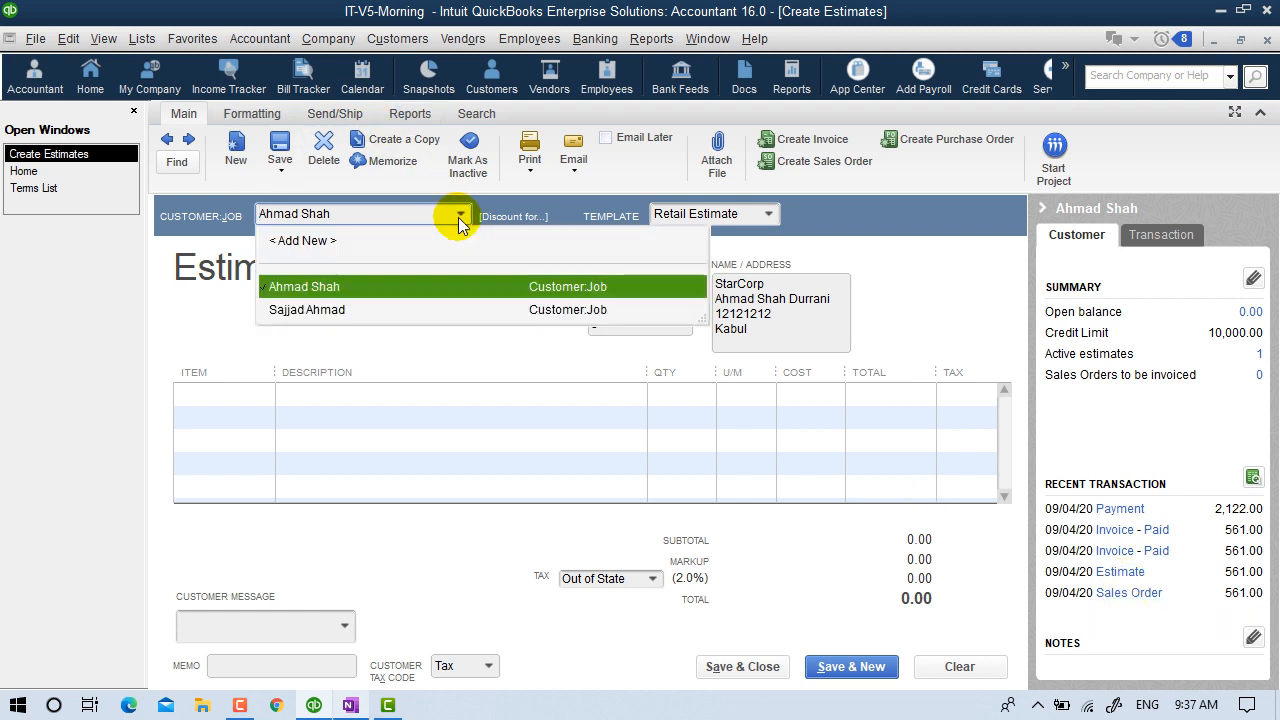
click(313, 314)
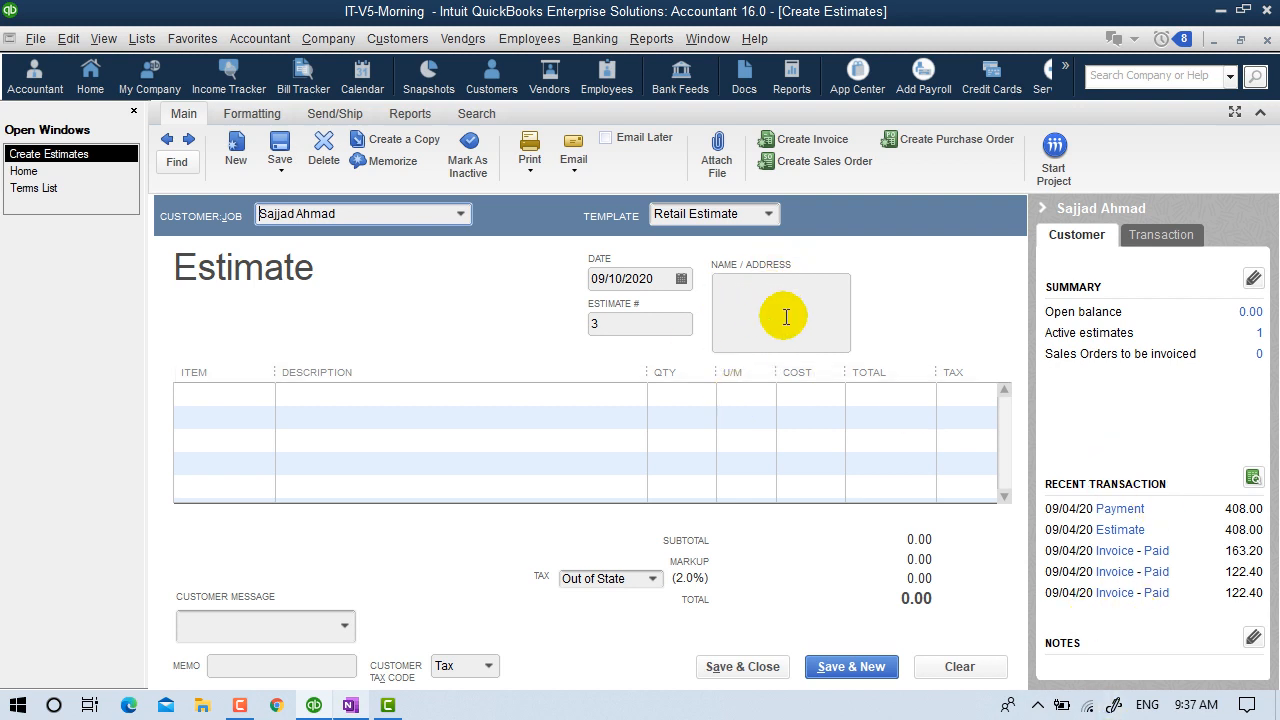
click(462, 214)
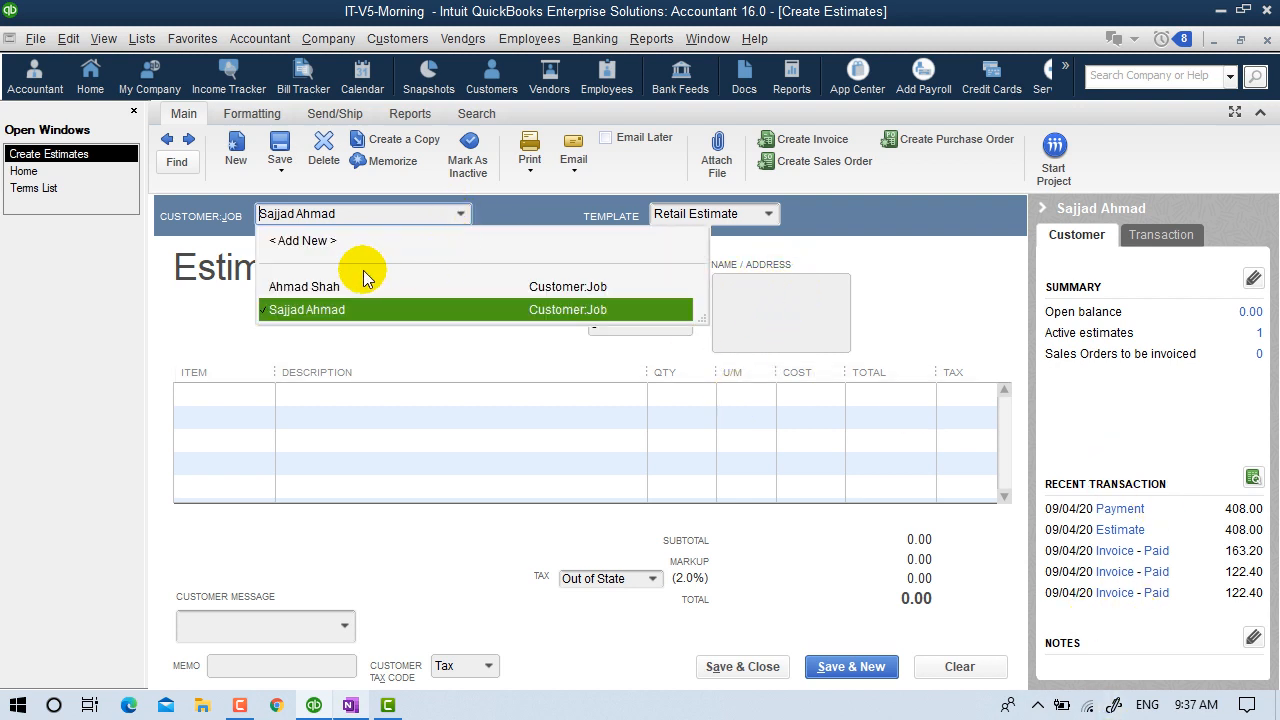
click(322, 290)
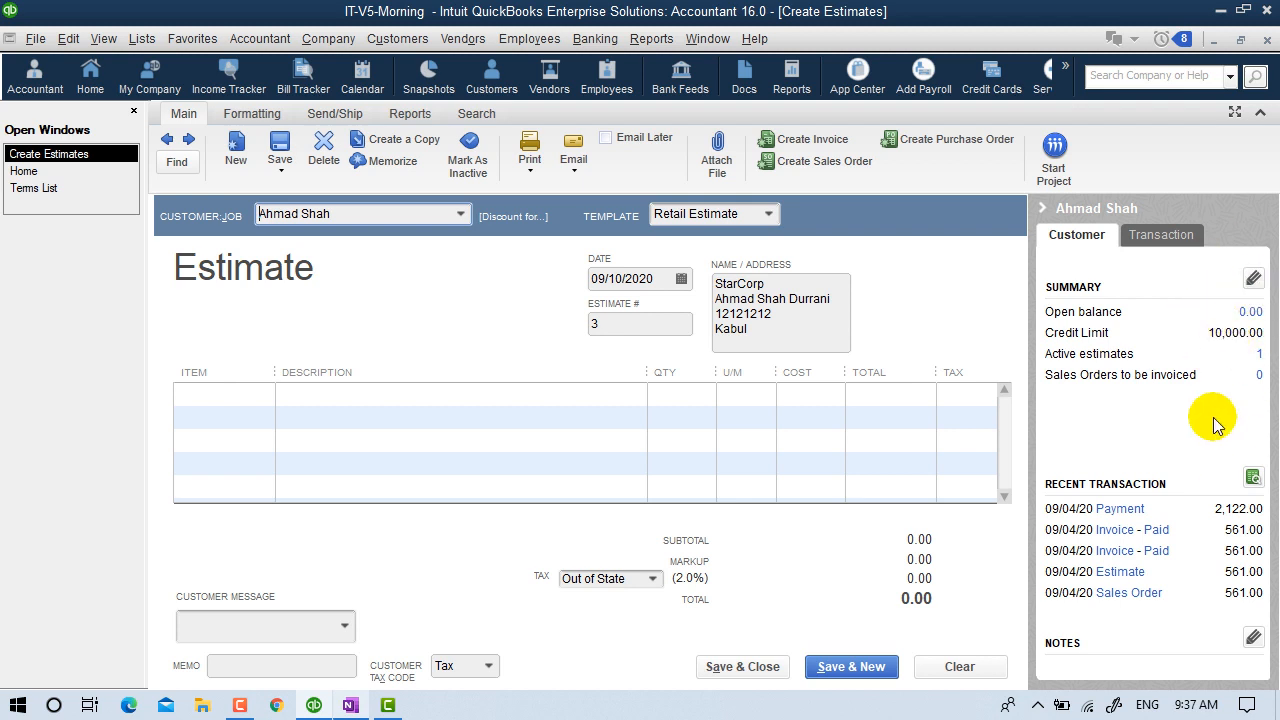
Add 5 Hardware:CPU at 104.50 as the estimate's first line item.
click(1042, 208)
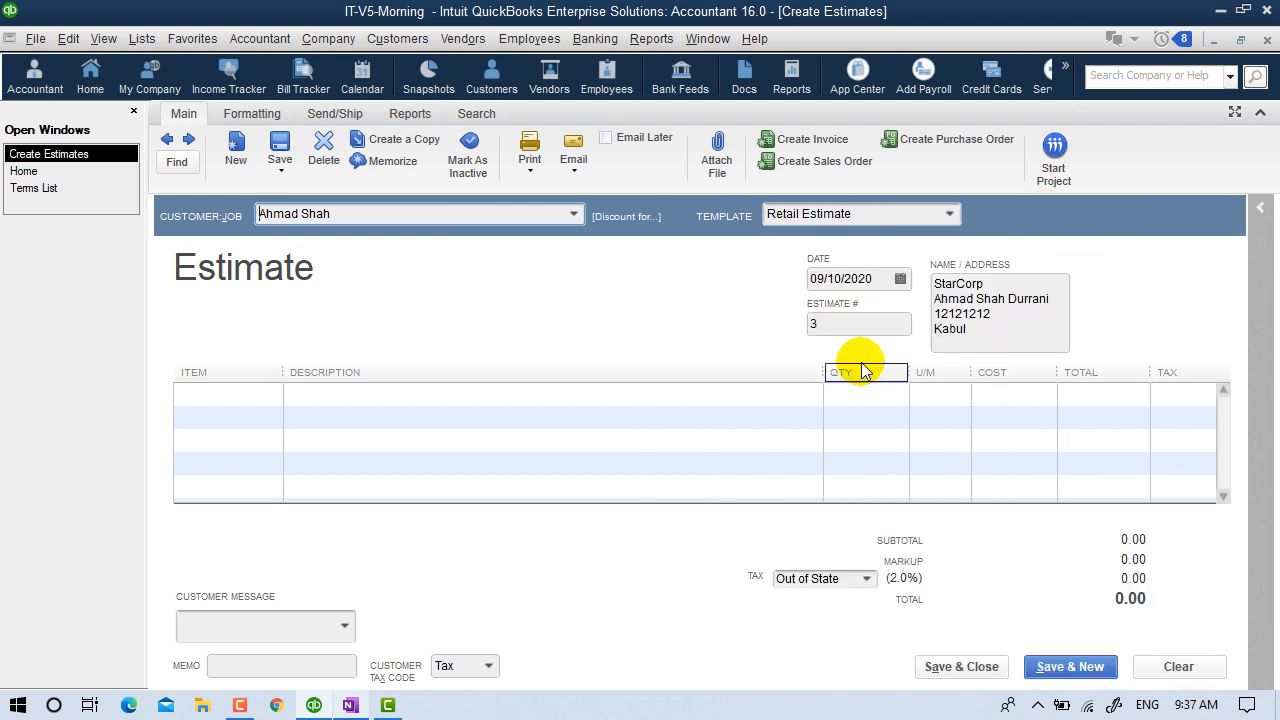
click(225, 392)
click(270, 393)
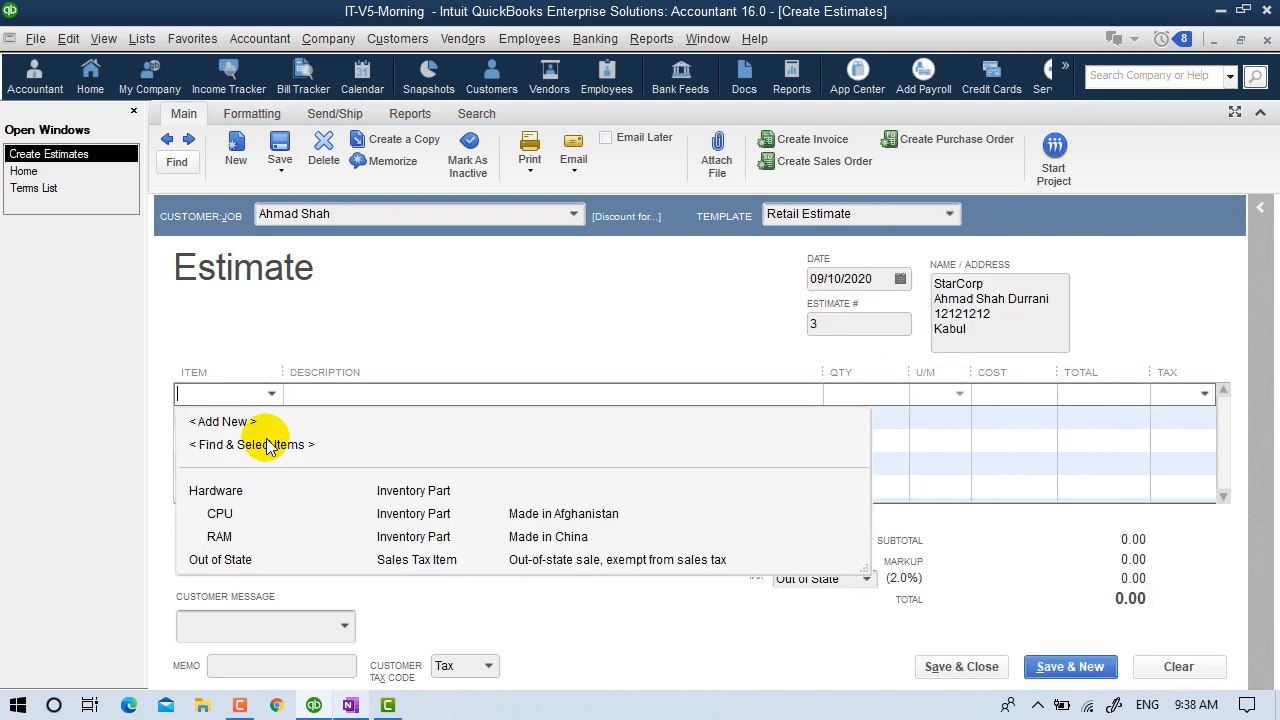
click(222, 515)
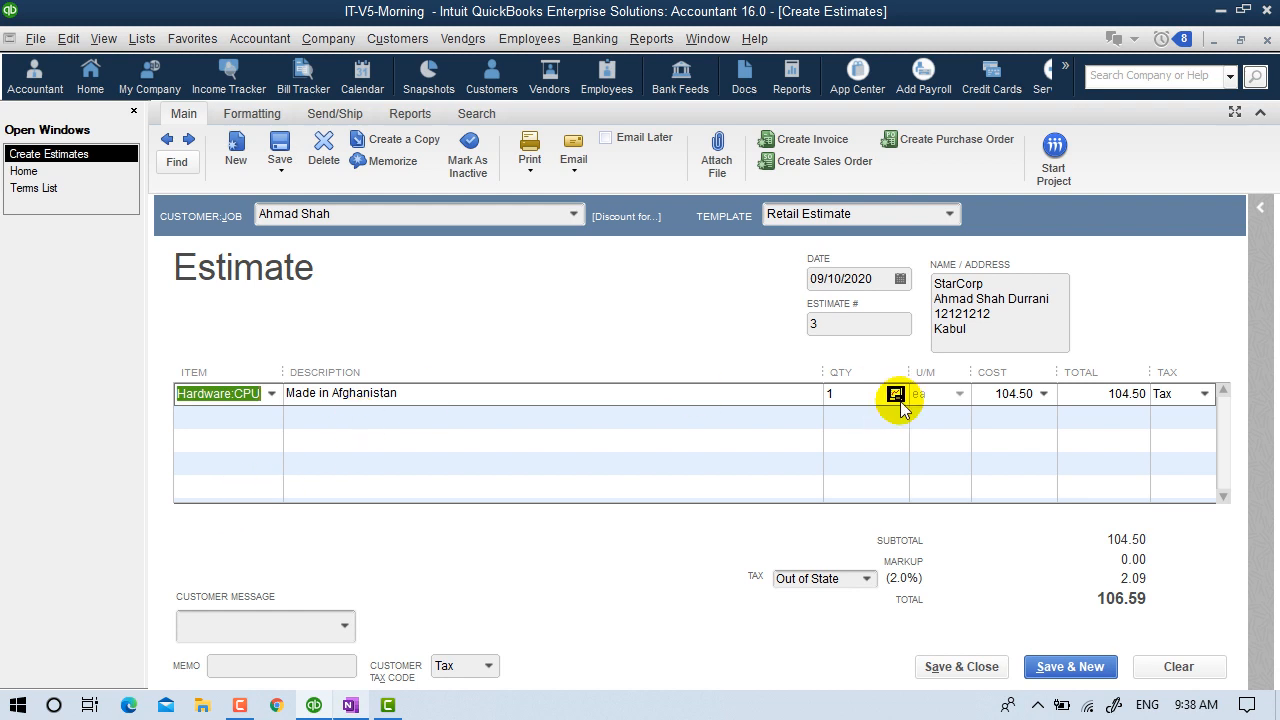
text(5)
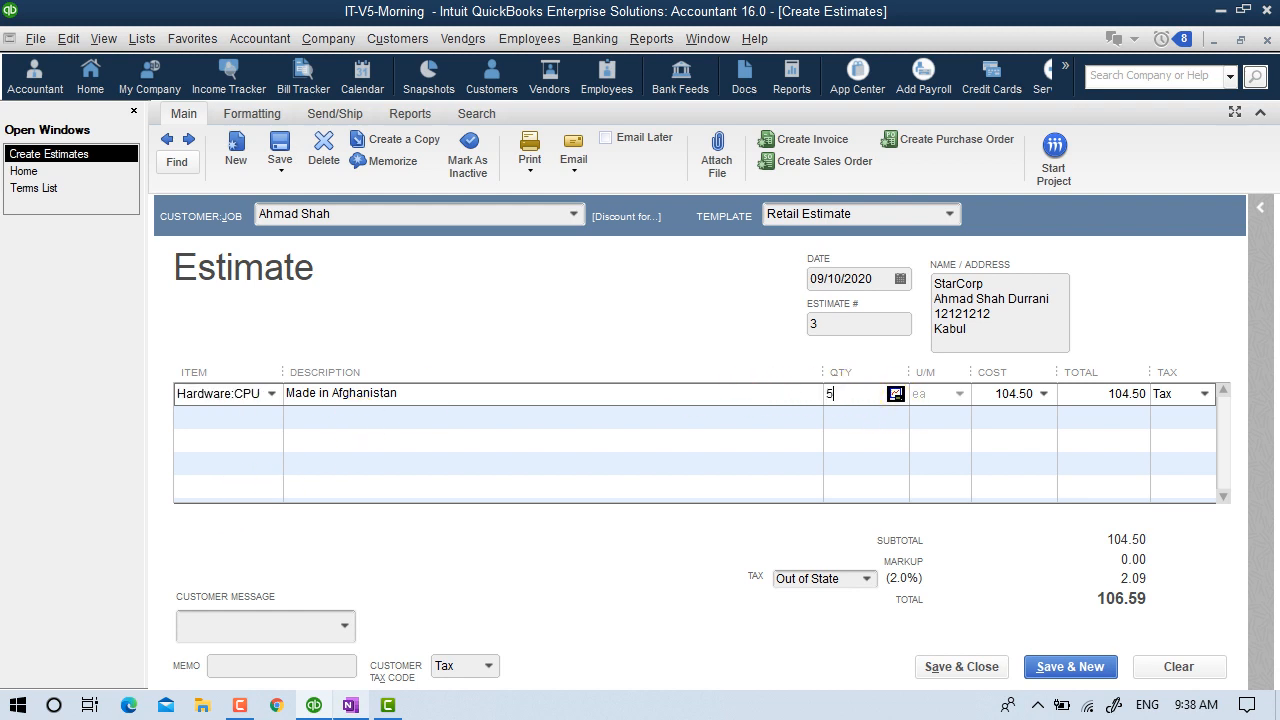
key(Tab)
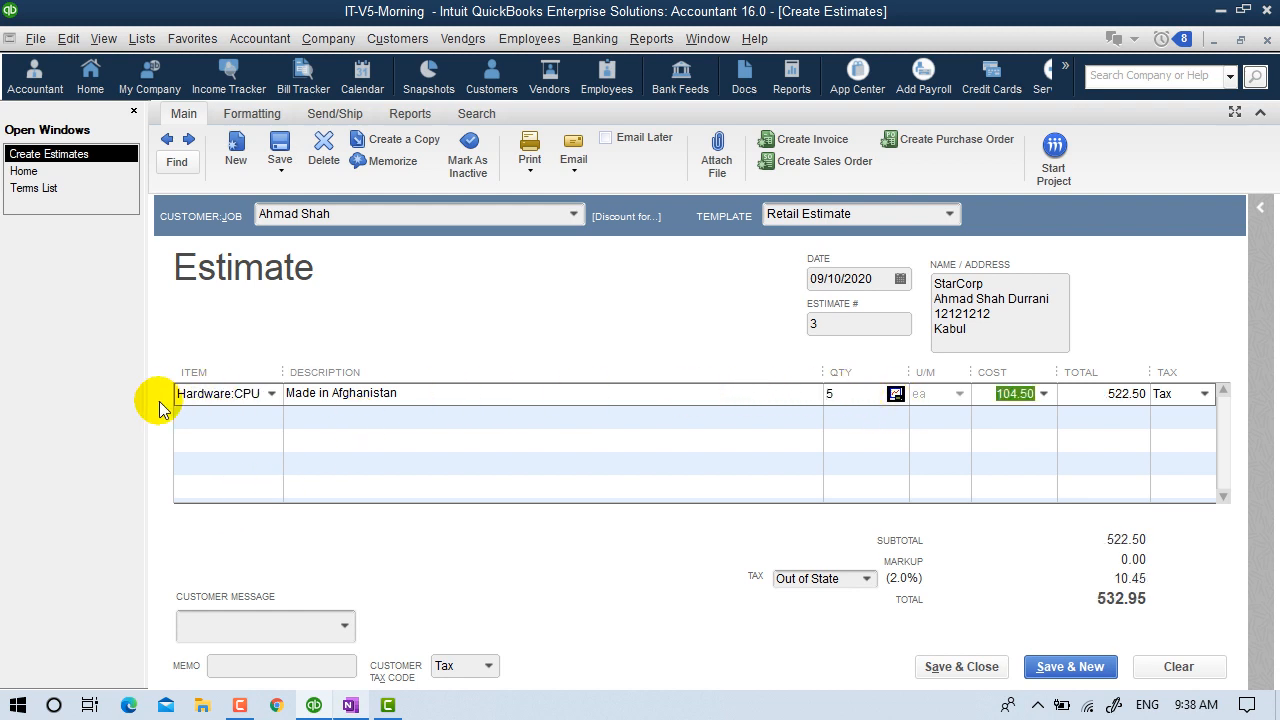
Add 3 Hardware:RAM at 80.00 on the second line, bringing the total to 777.75.
click(222, 418)
click(271, 418)
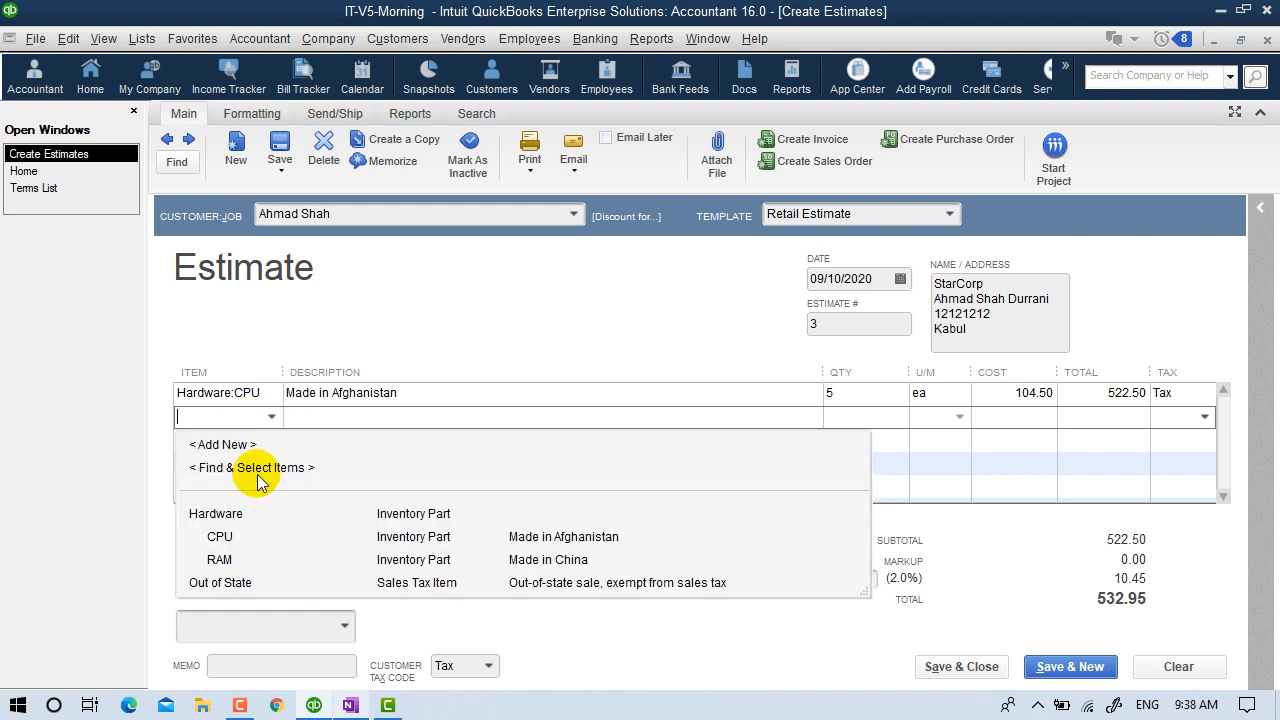
click(233, 560)
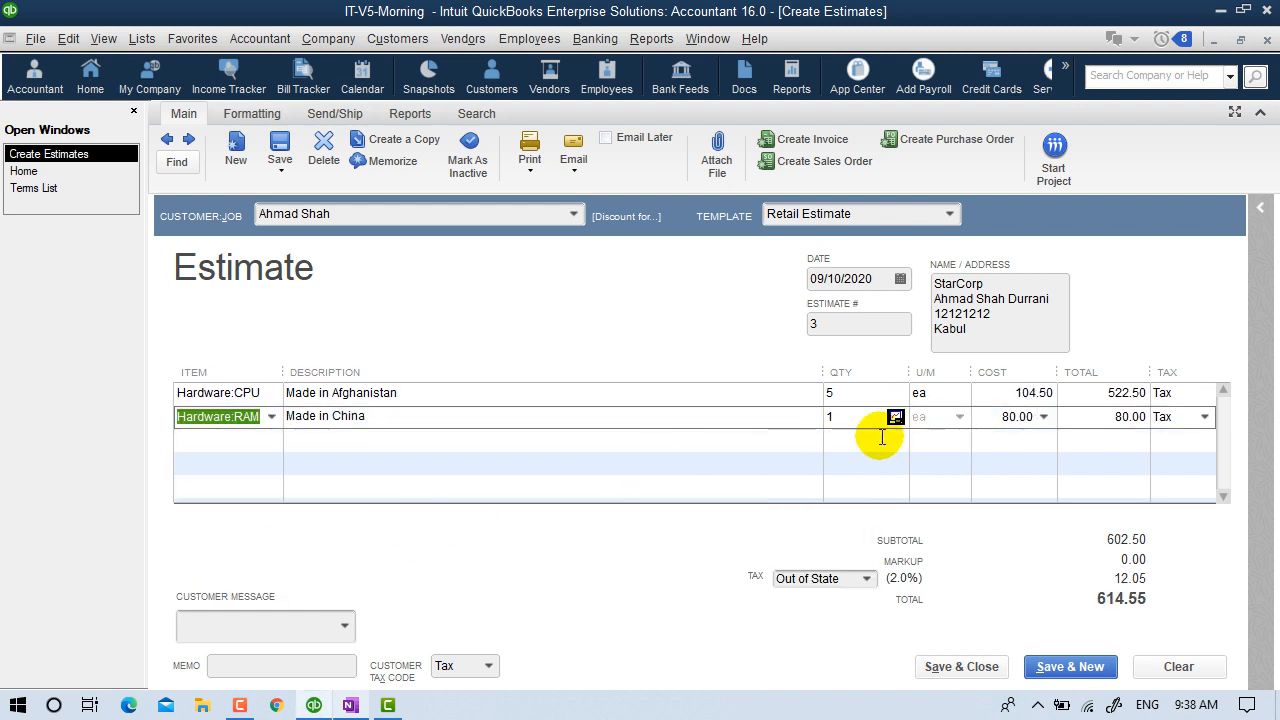
click(834, 416)
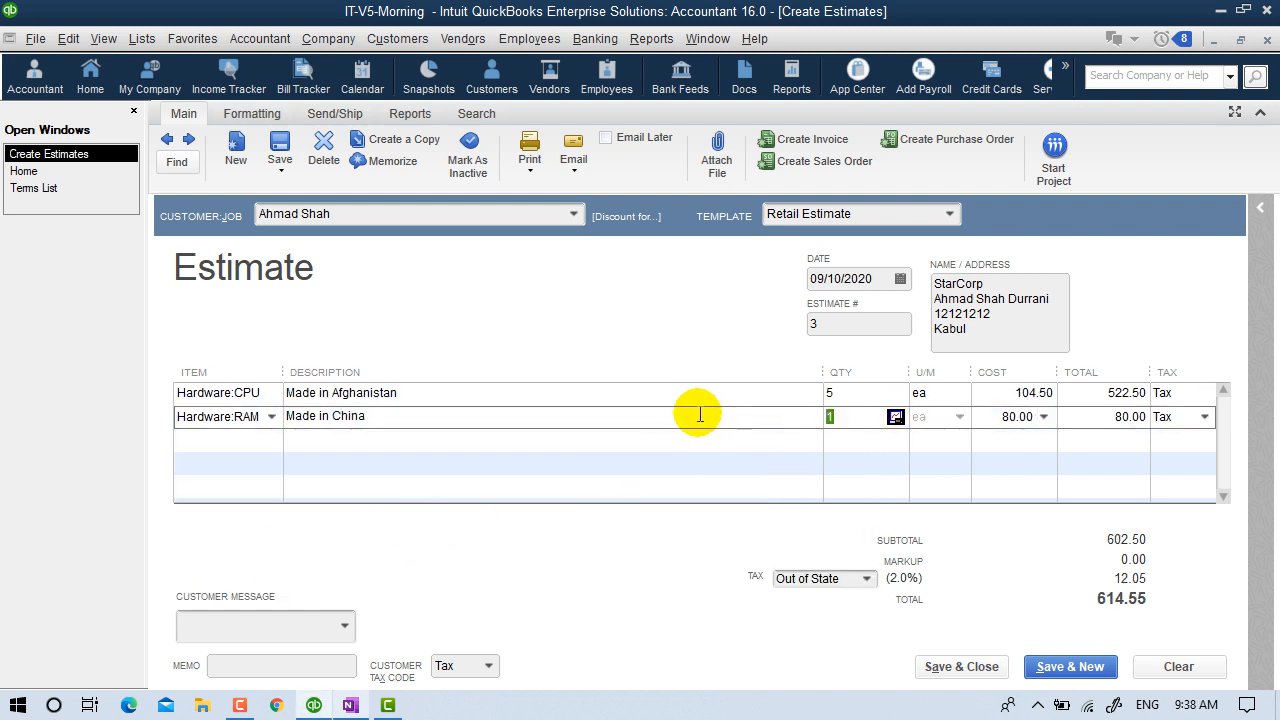
text(3)
key(Tab)
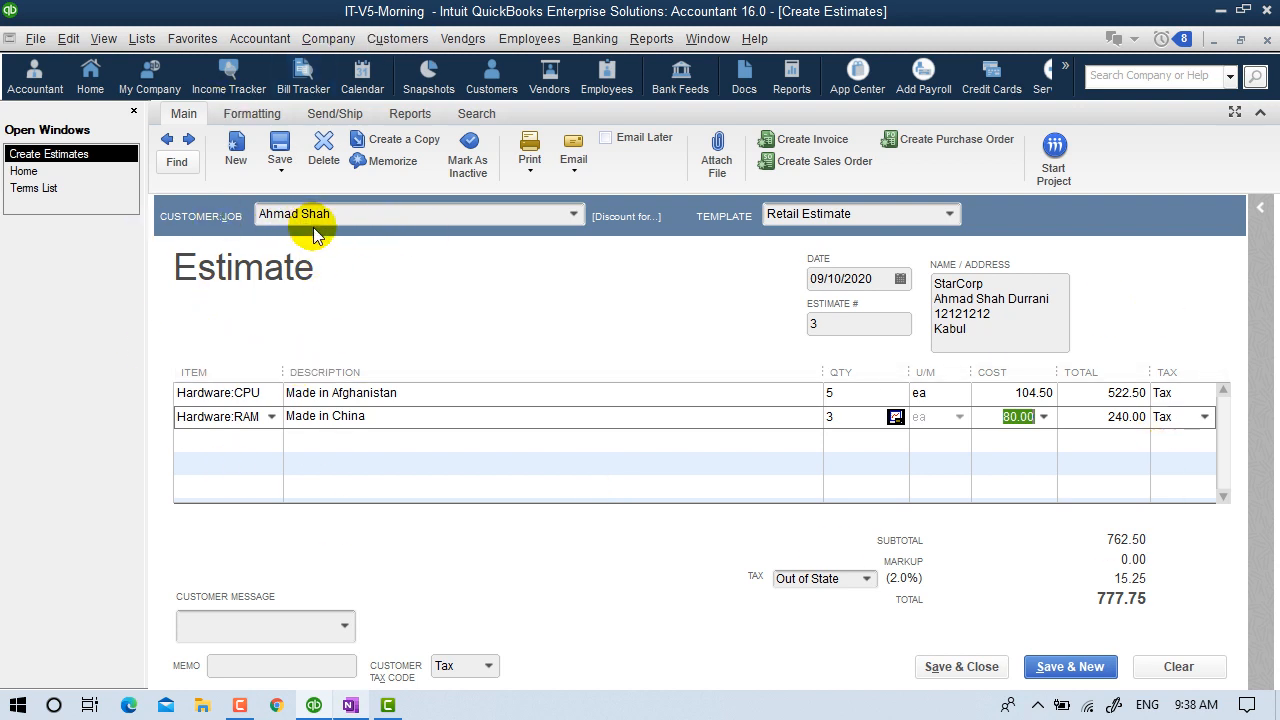
Add the customer message 'It's been a pleasure working with you!' and memo 'It is valid for 10 days.'.
click(344, 626)
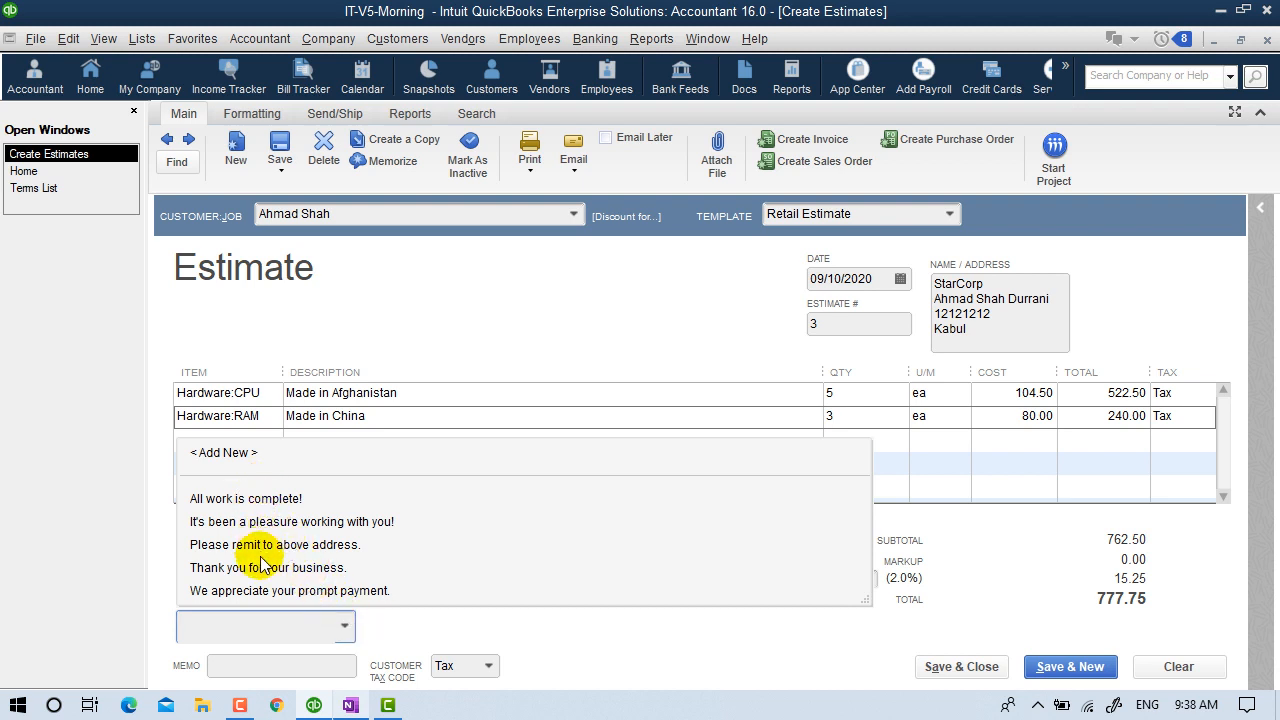
click(254, 524)
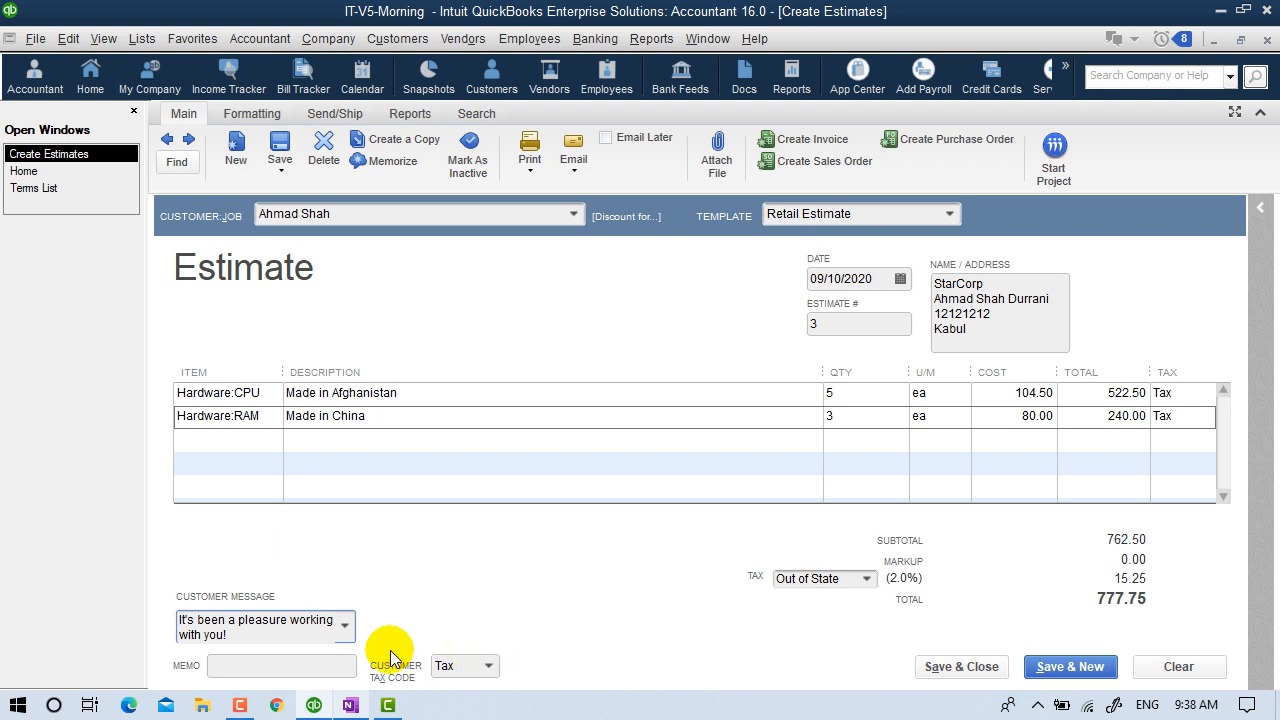
click(289, 667)
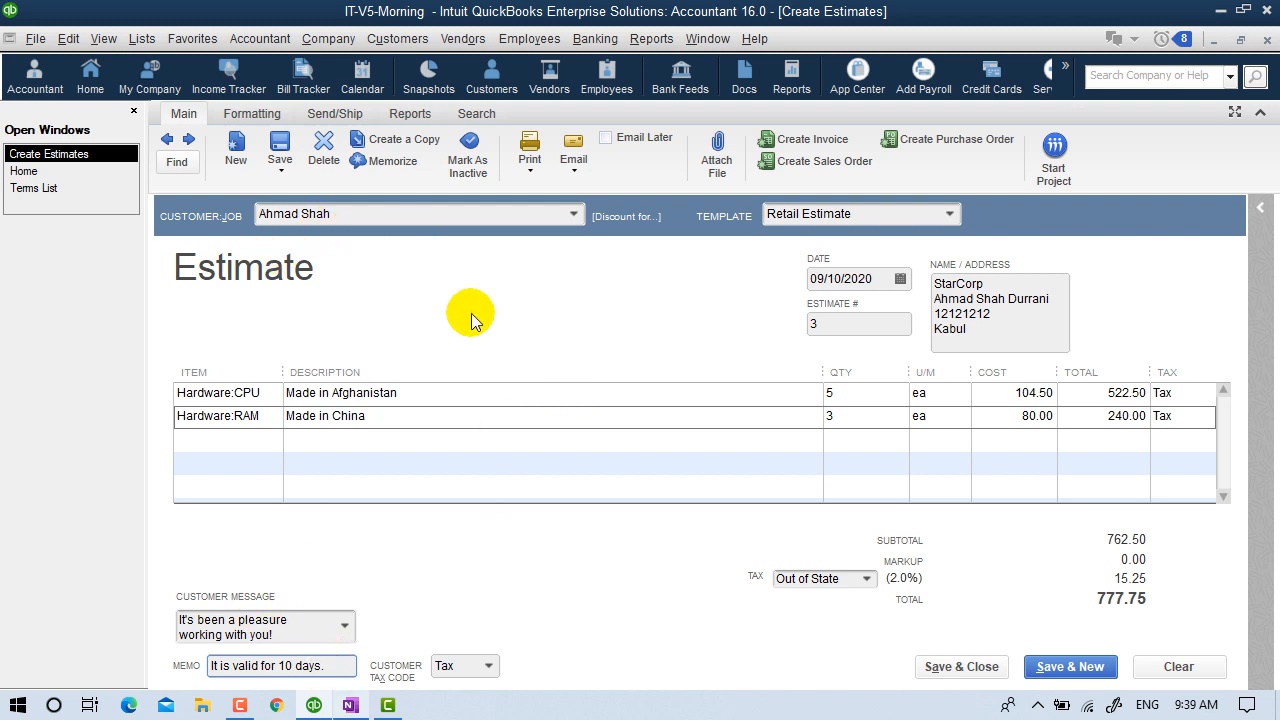
click(538, 177)
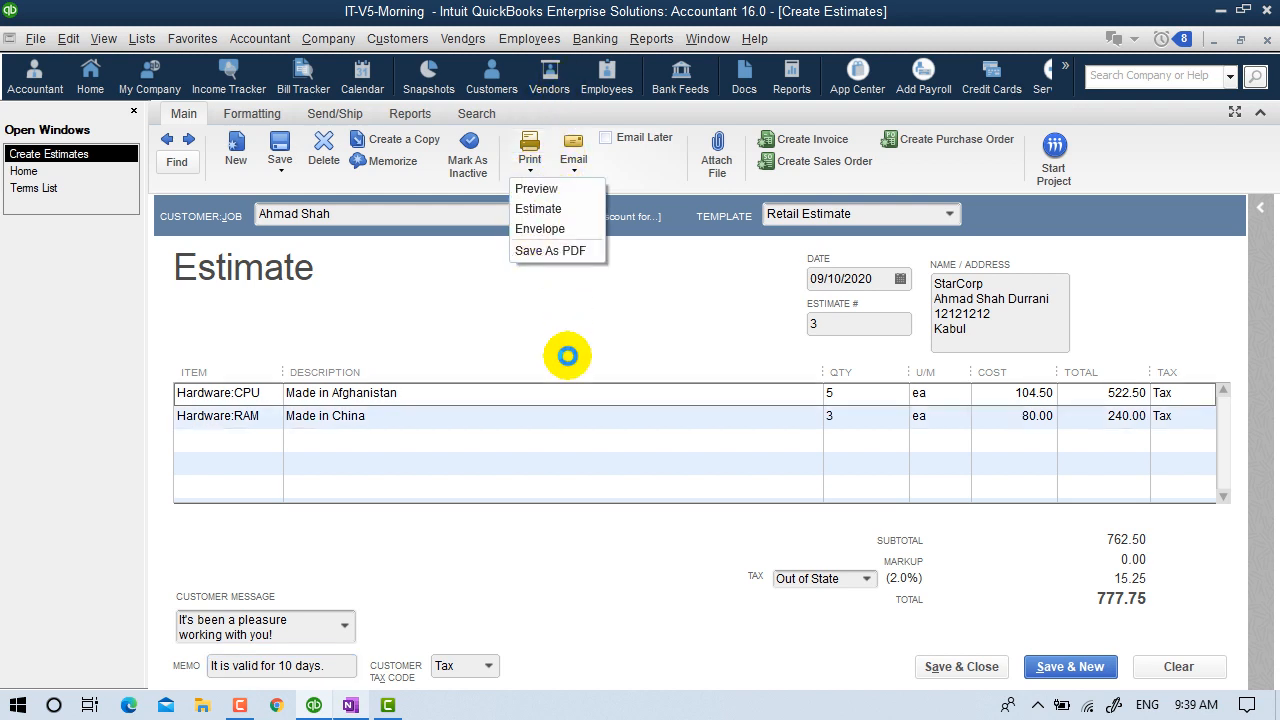
click(560, 251)
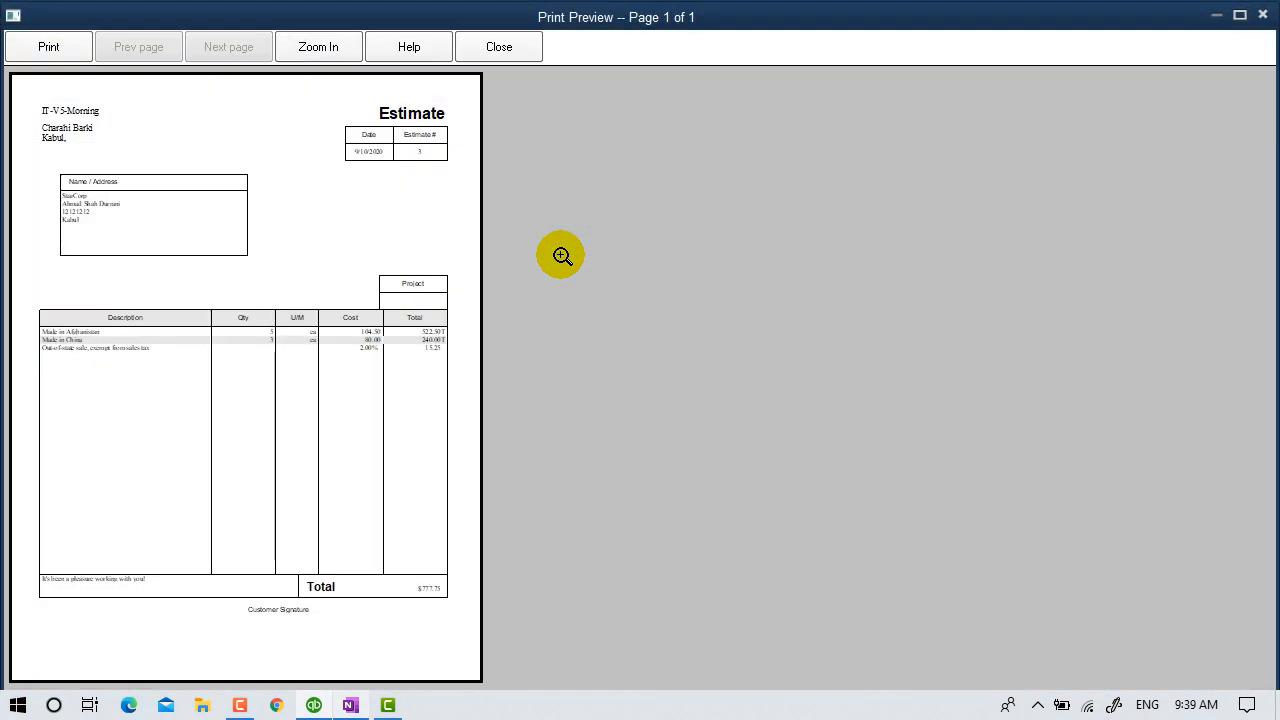
click(243, 337)
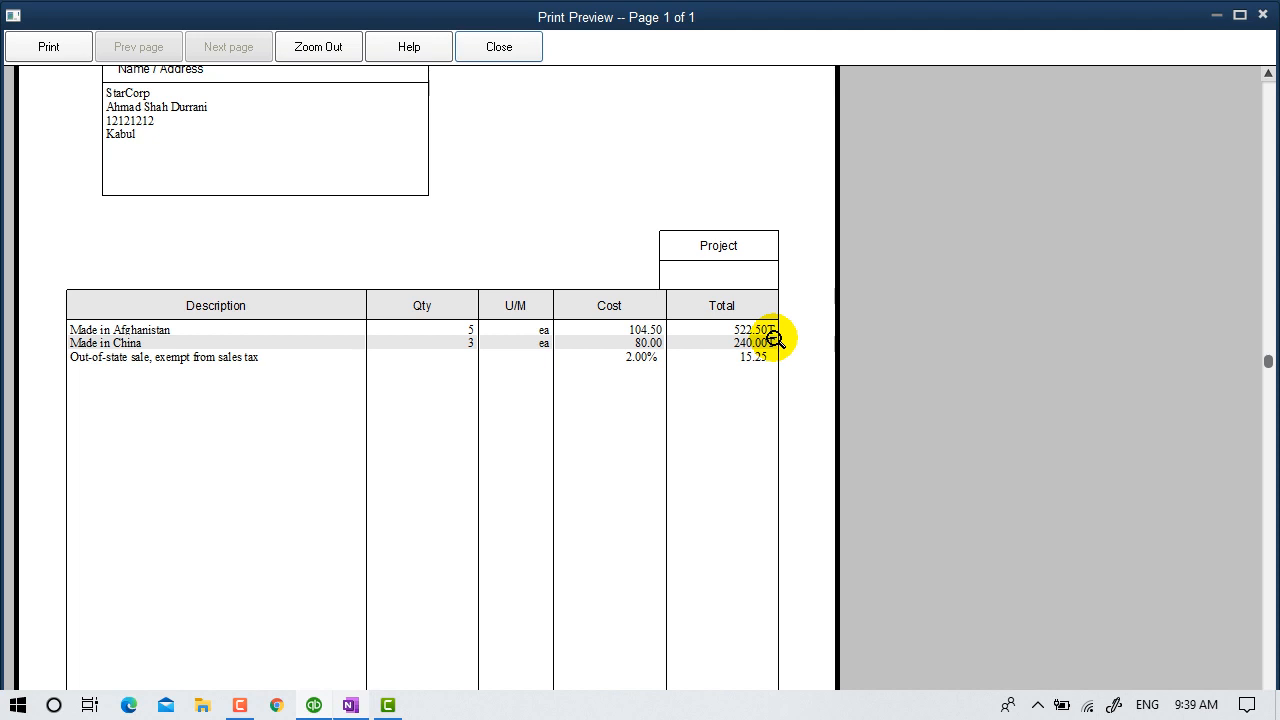
click(655, 305)
click(400, 108)
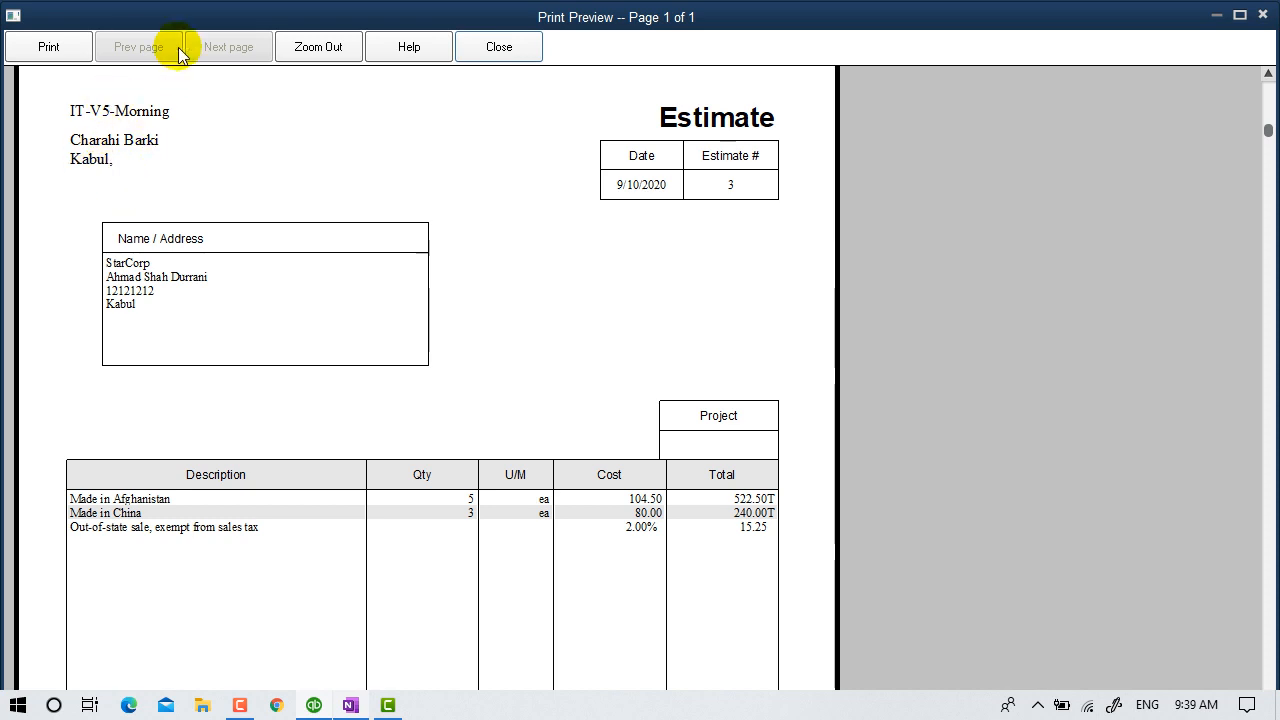
click(179, 297)
click(390, 618)
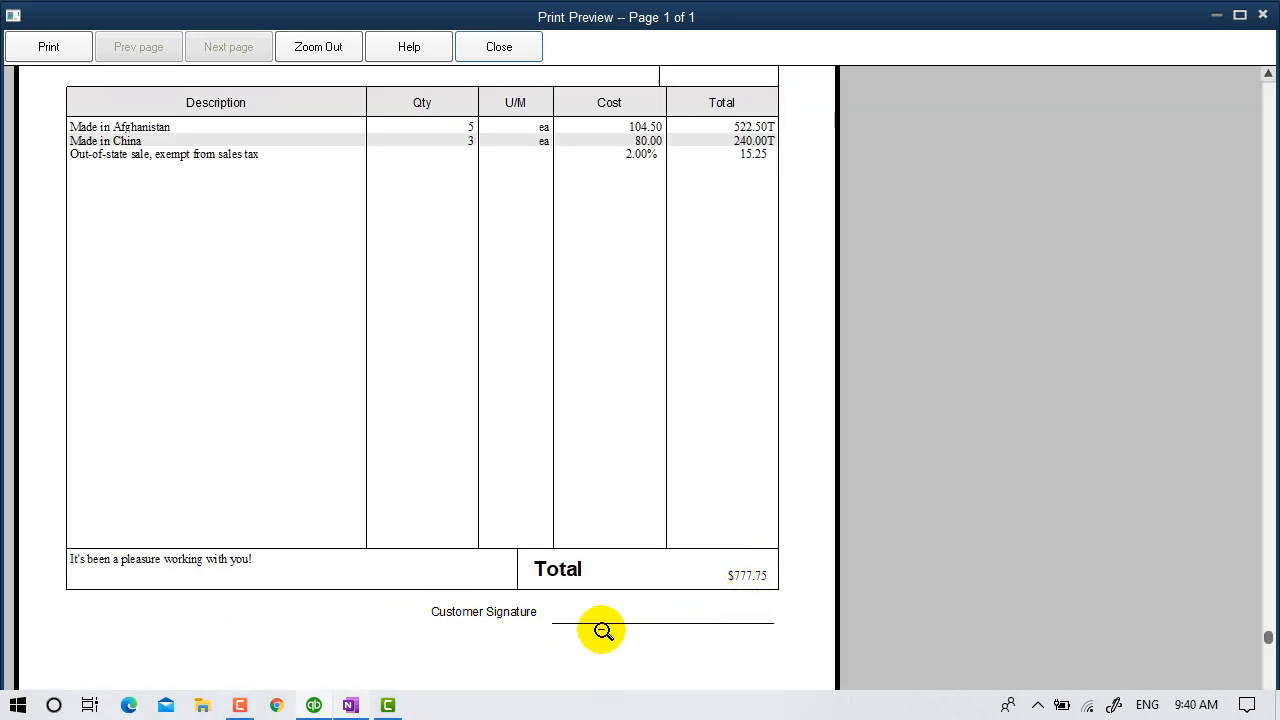
click(643, 600)
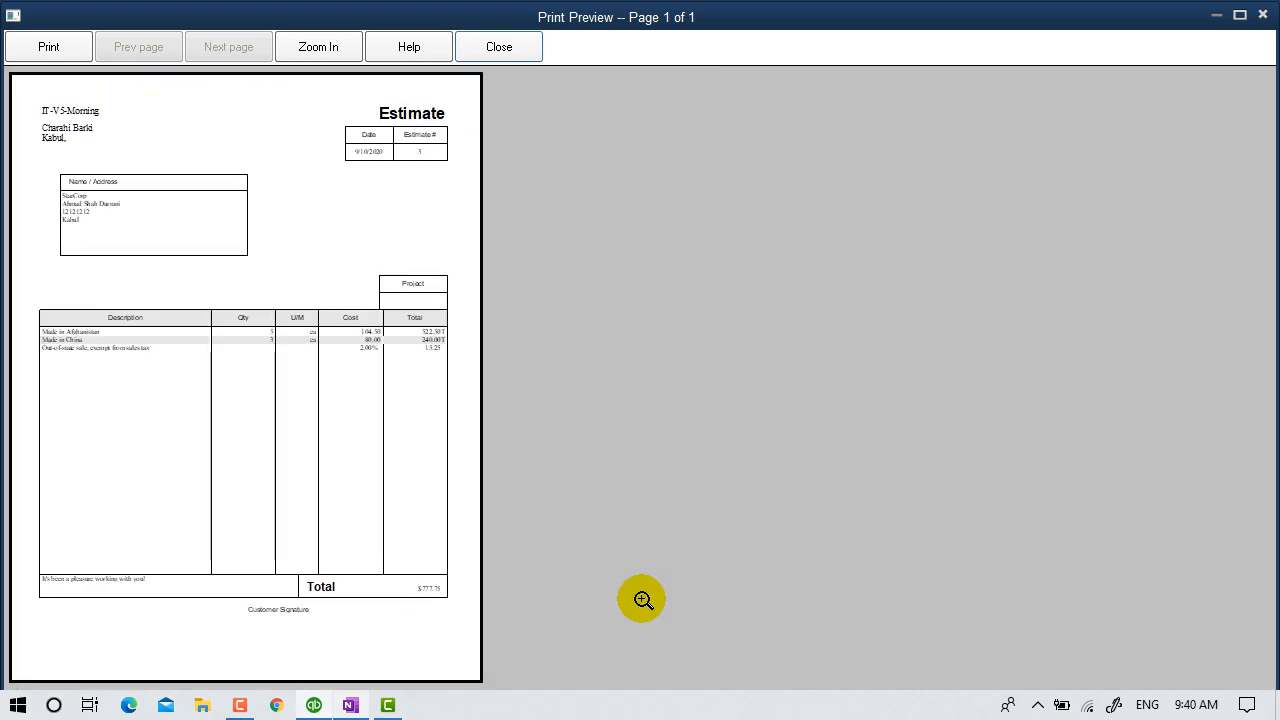
click(495, 48)
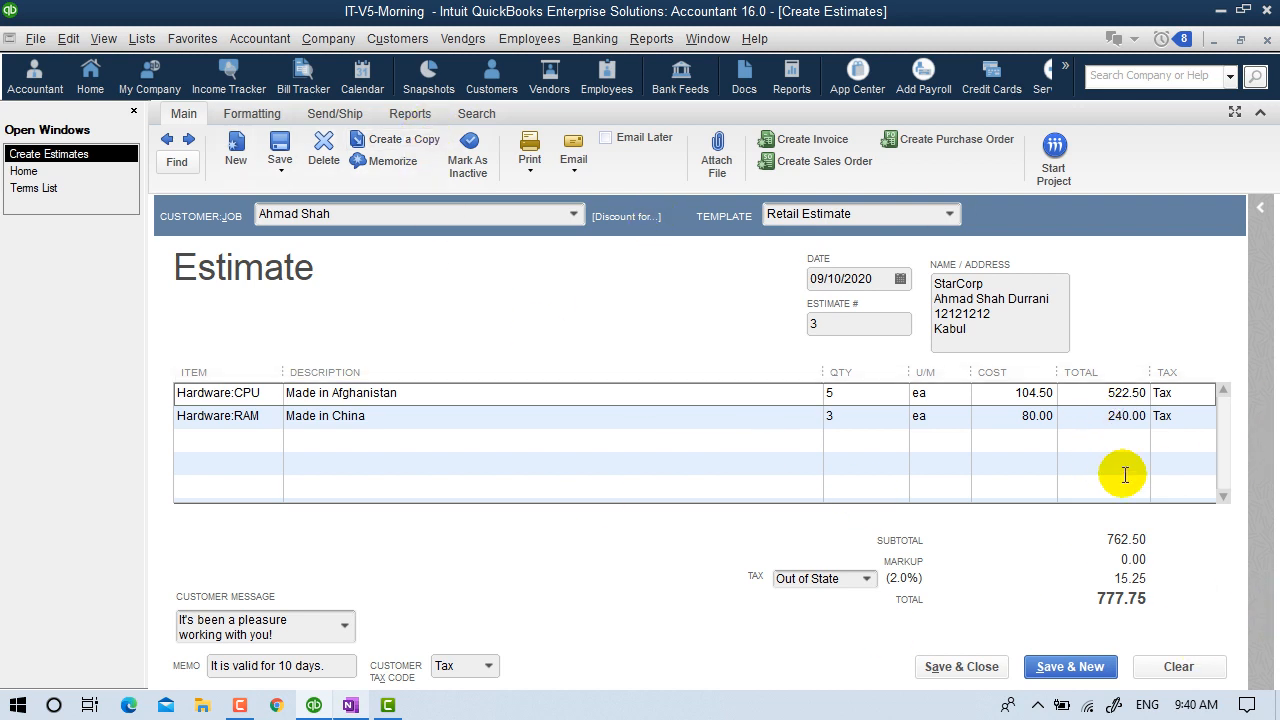
Save estimate 3 and find the 777.75 estimate dated 09/10/2020 in the Customer Center.
click(960, 668)
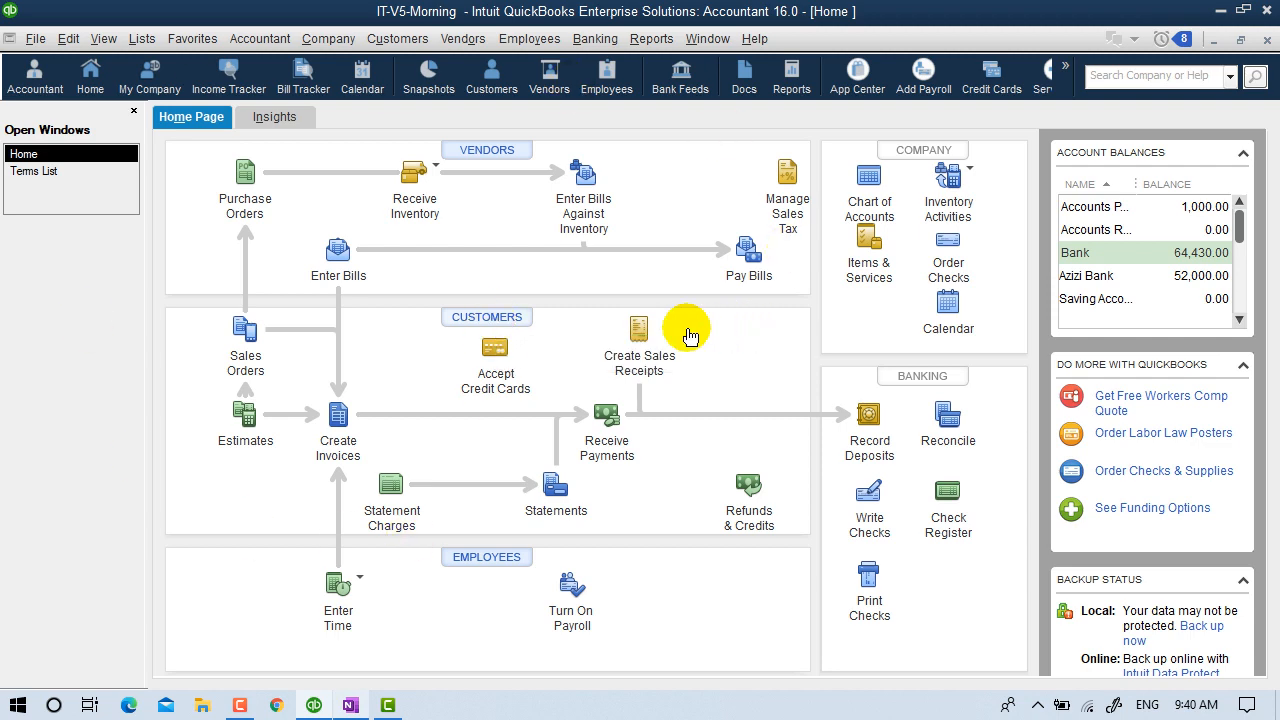
click(638, 332)
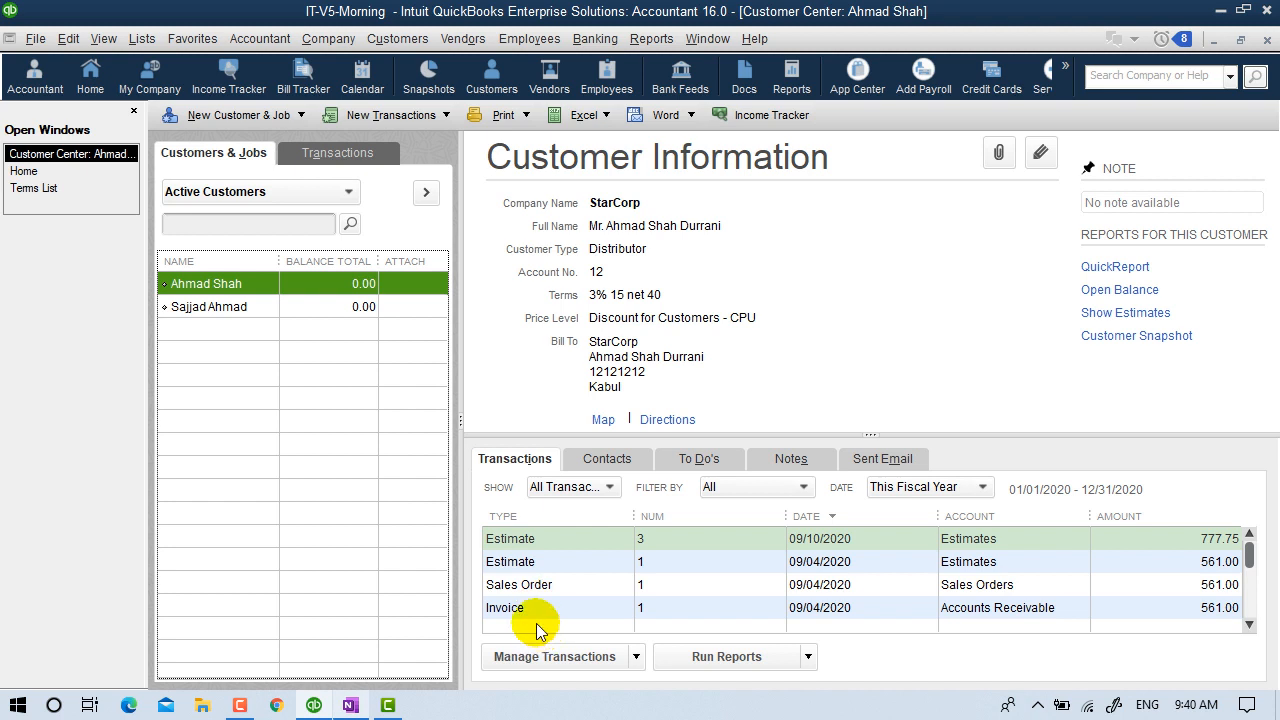
click(516, 538)
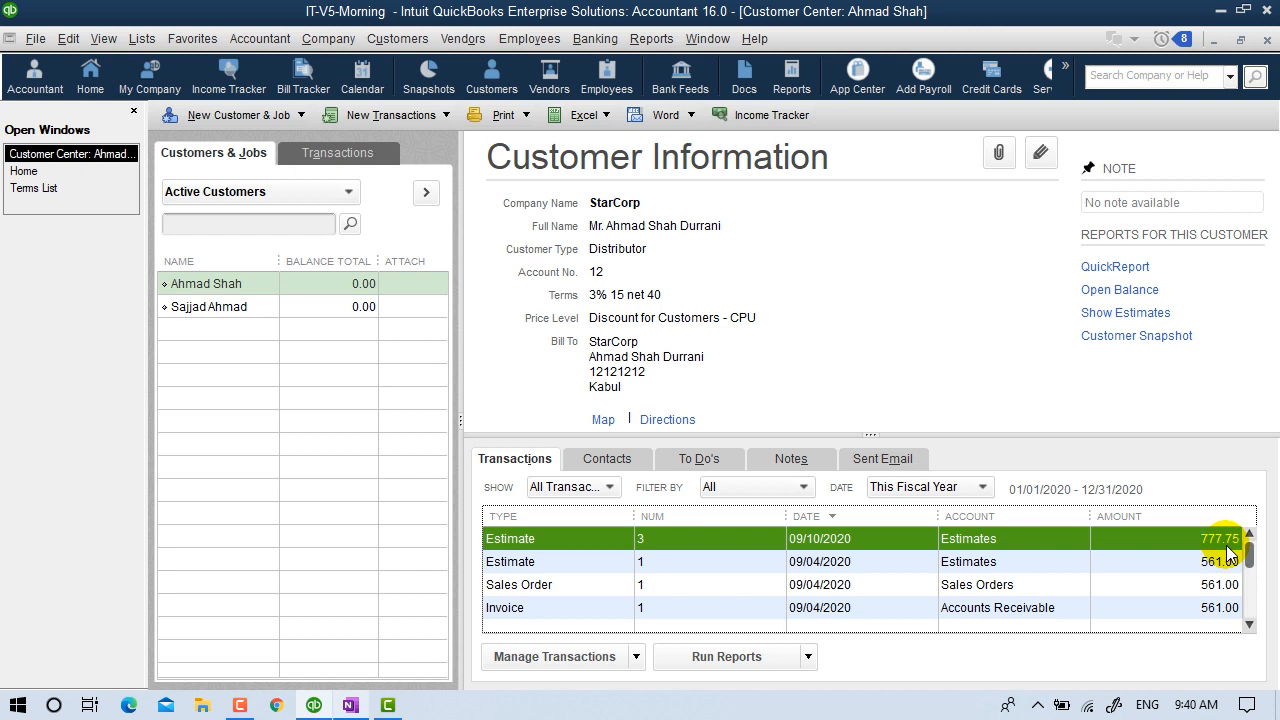
click(1267, 41)
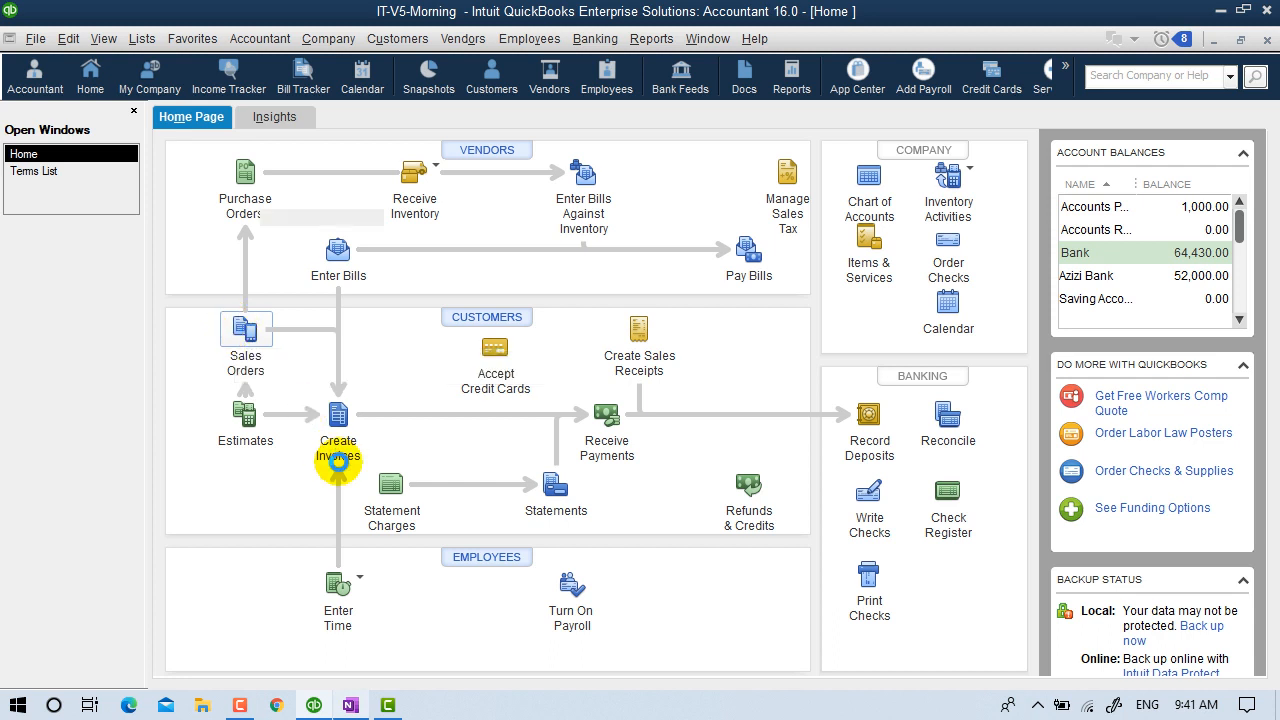
Start a new sales order and assign it to the customer.
click(336, 458)
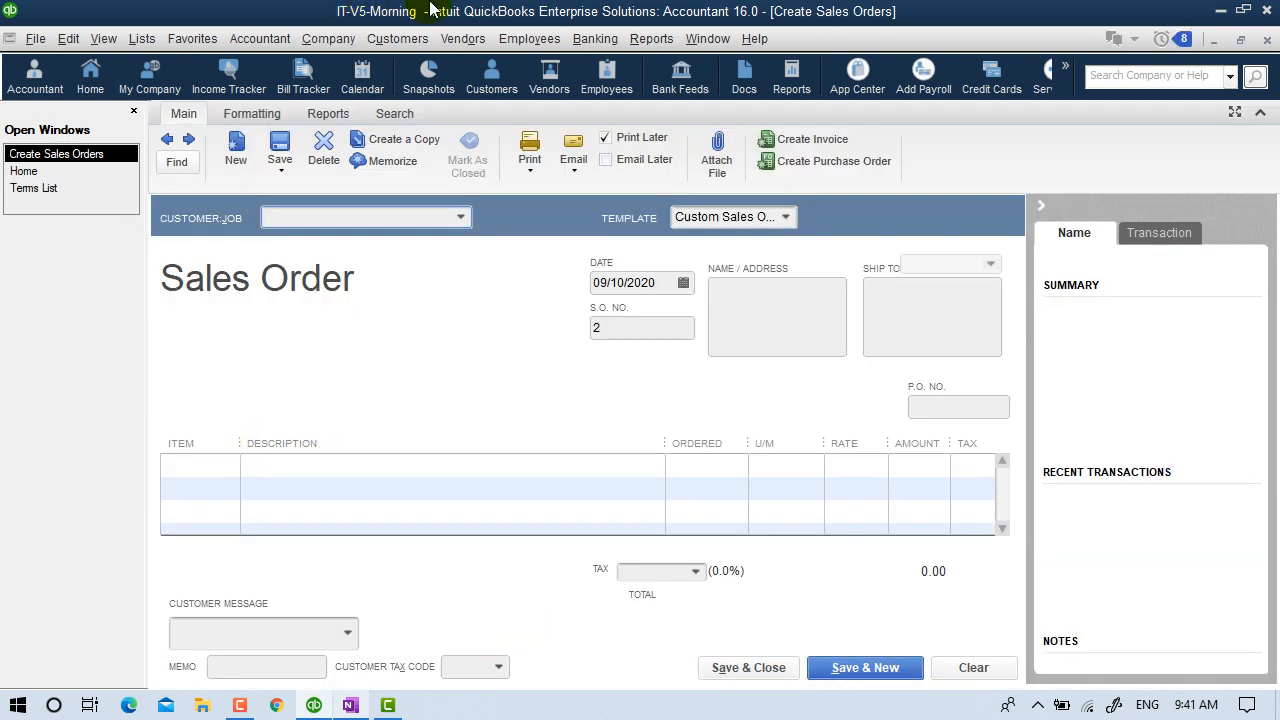
click(402, 40)
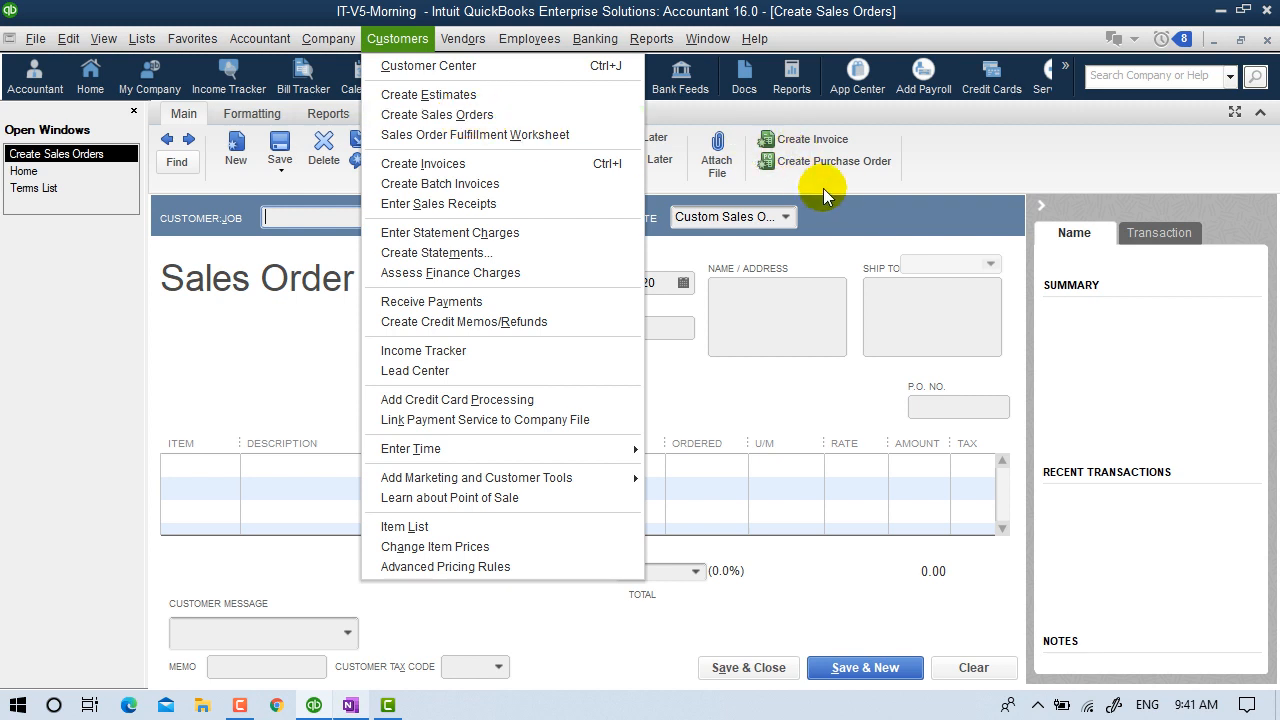
click(850, 190)
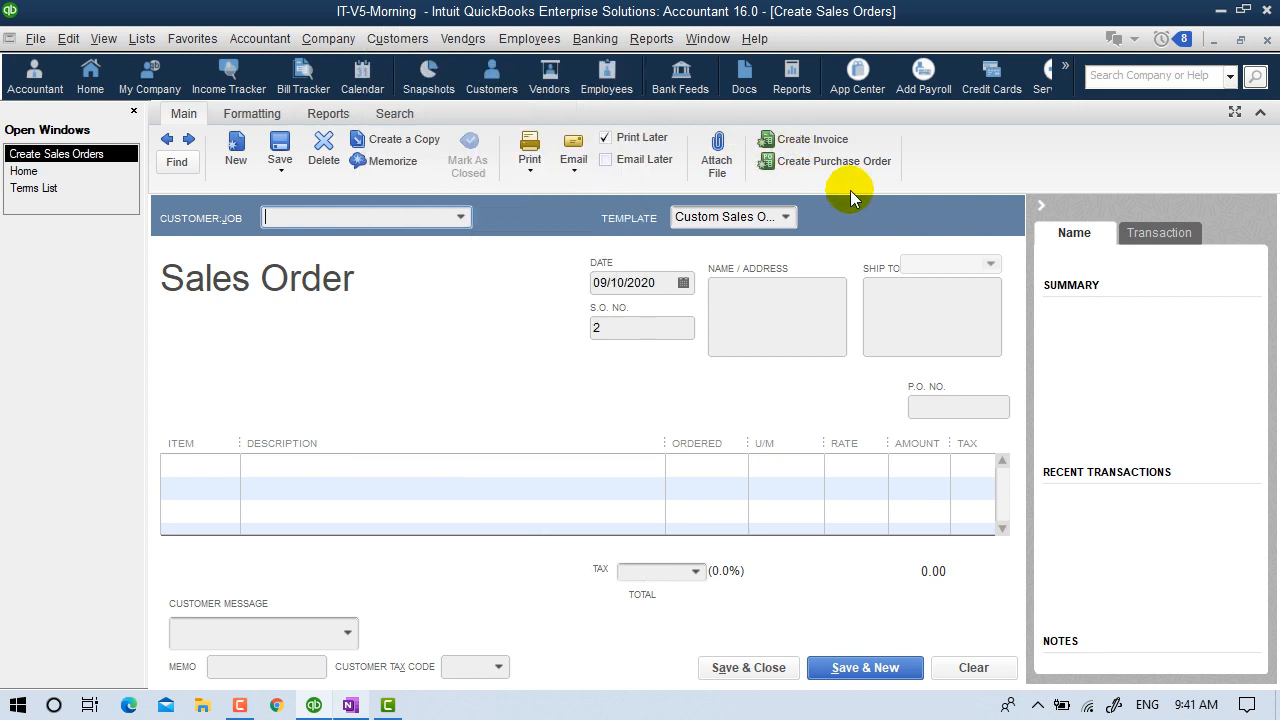
click(462, 218)
click(363, 285)
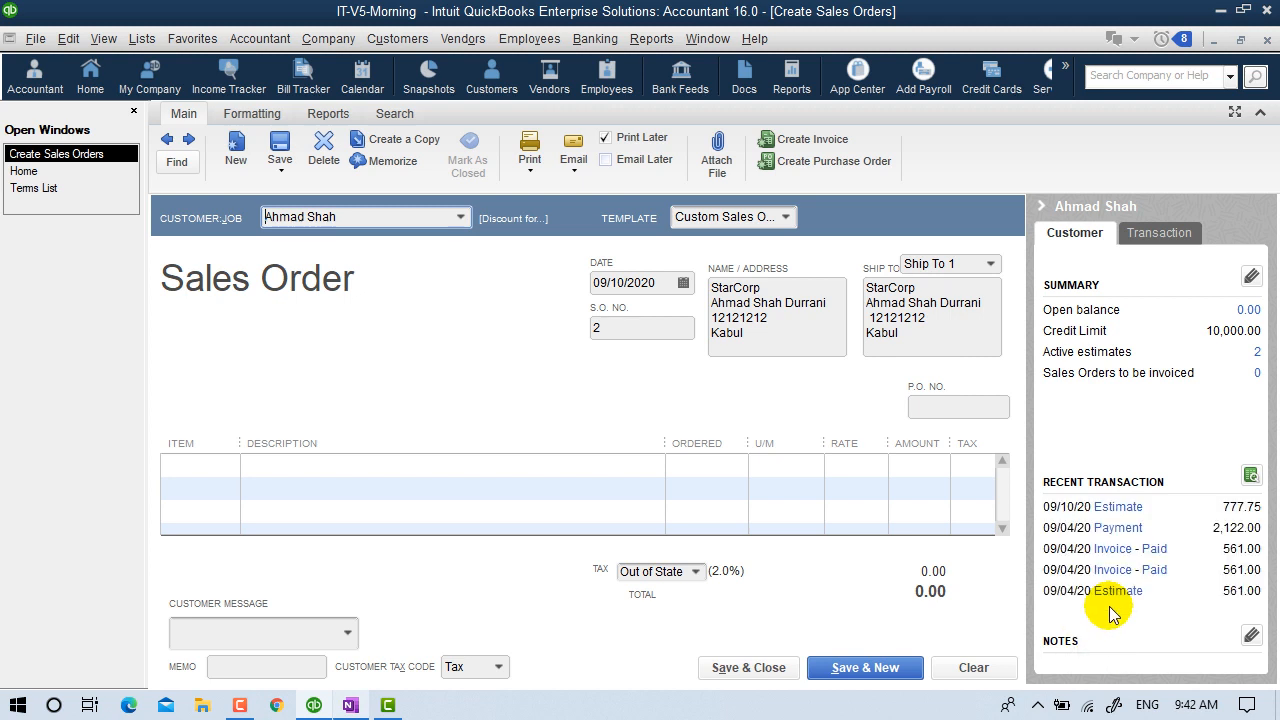
Add CPU as the first line item with quantity 3.
click(209, 466)
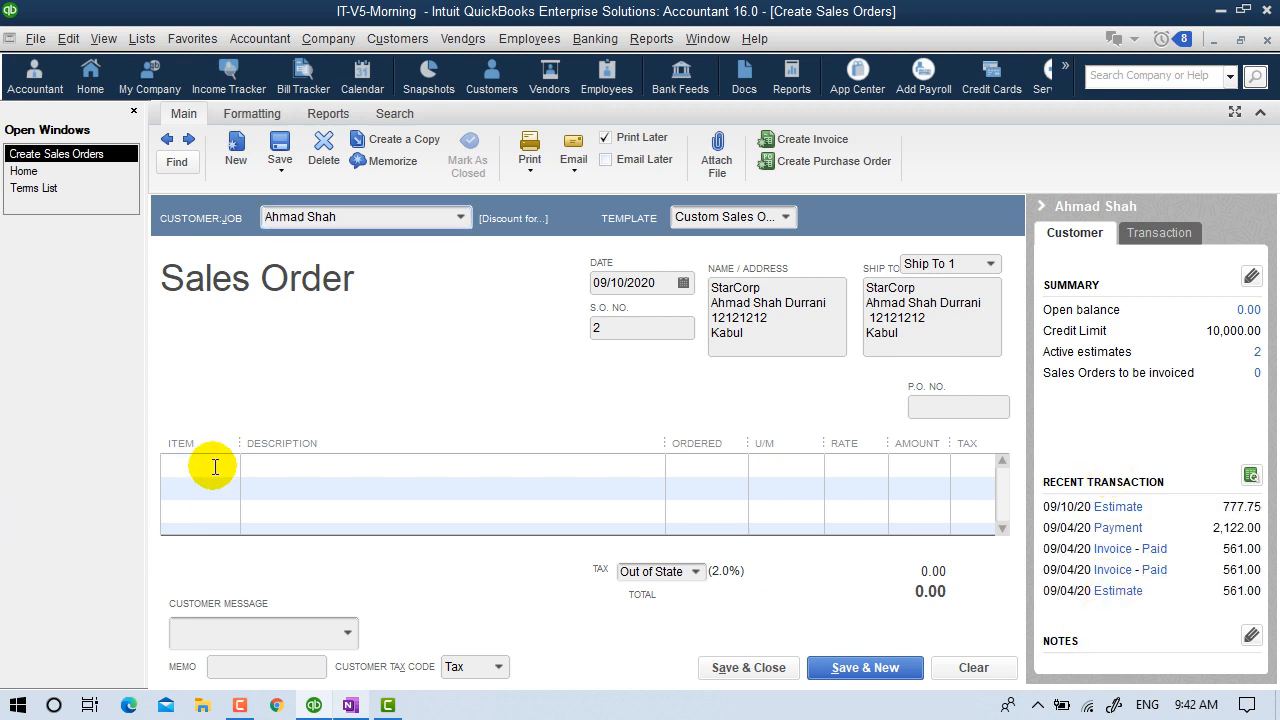
click(228, 465)
click(207, 585)
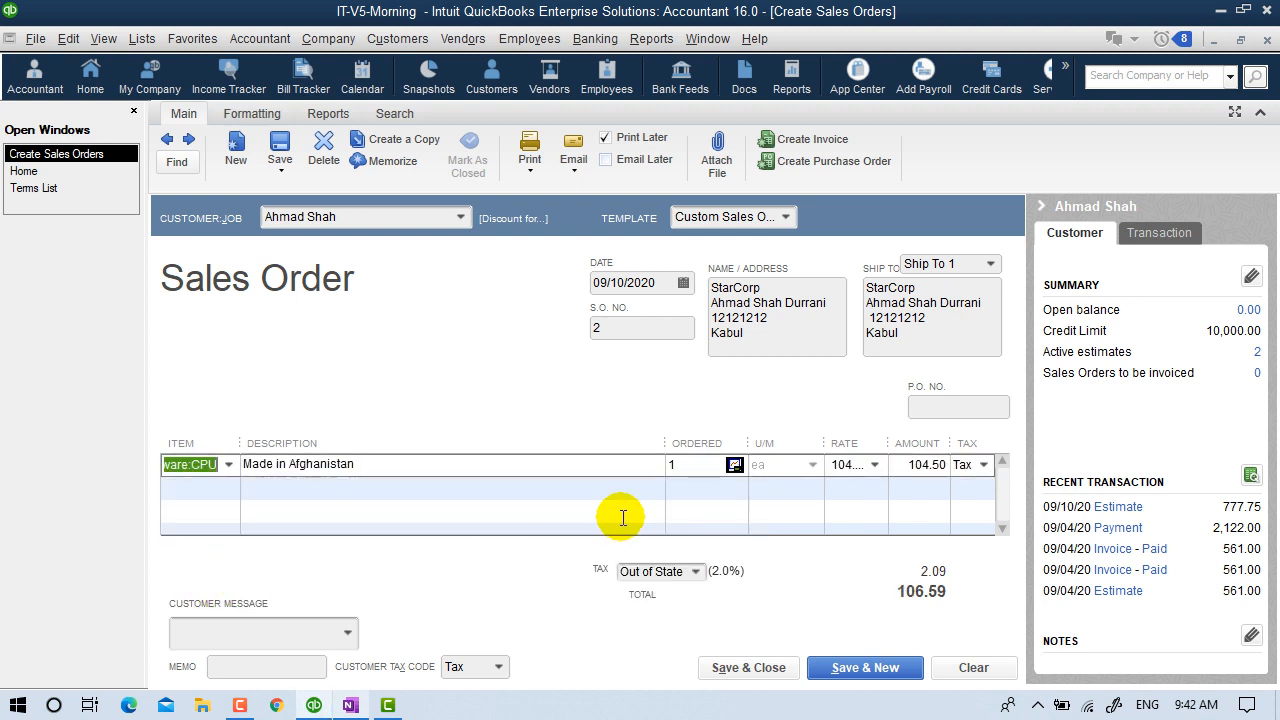
click(682, 467)
drag(686, 471, 610, 507)
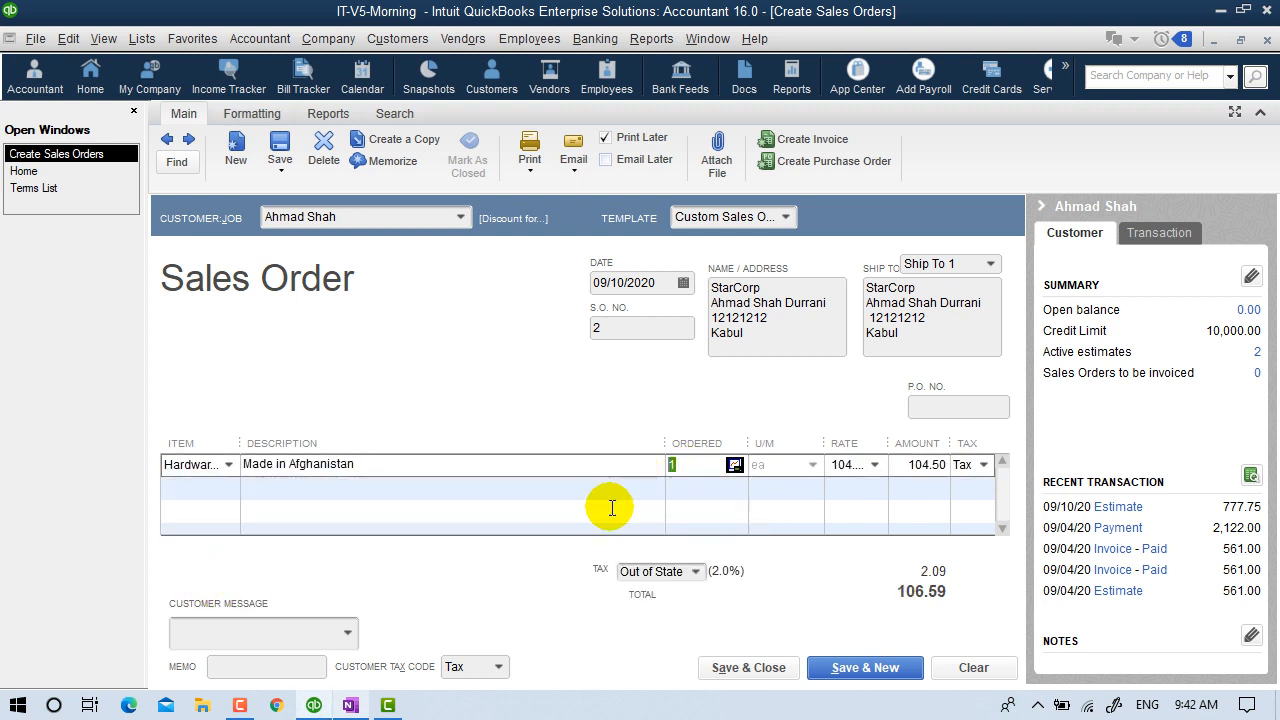
text(3)
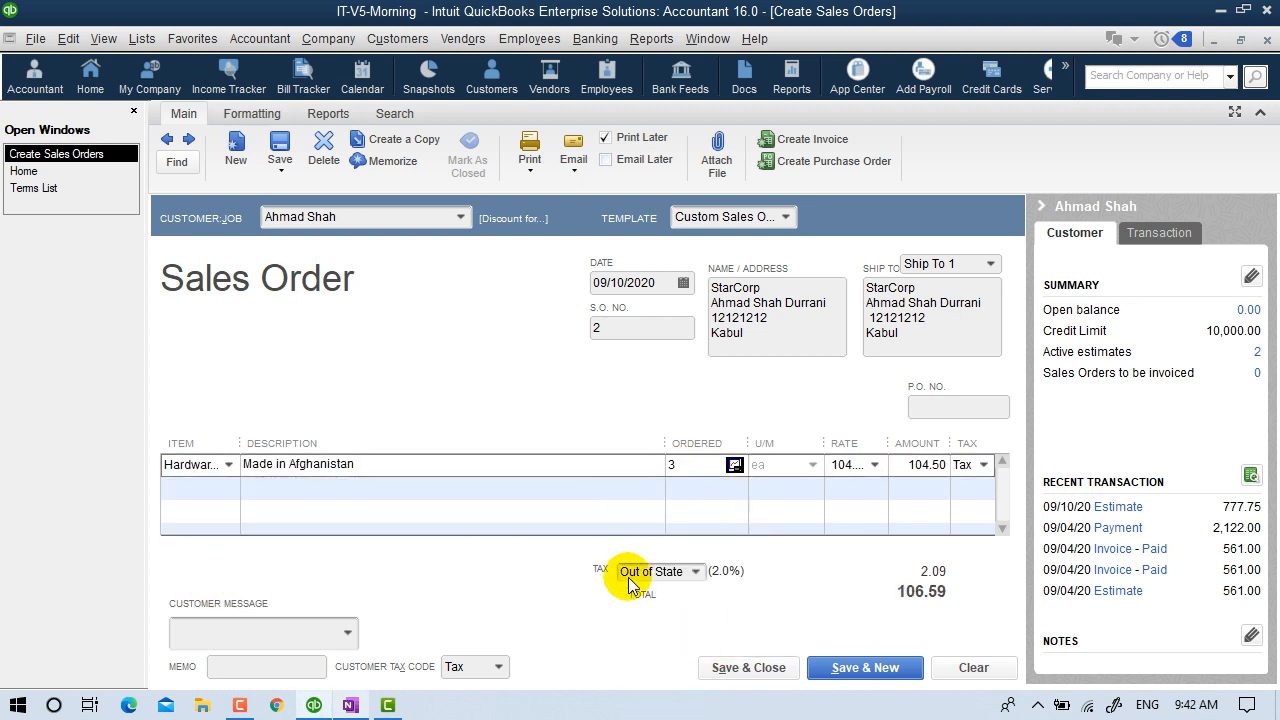
click(308, 487)
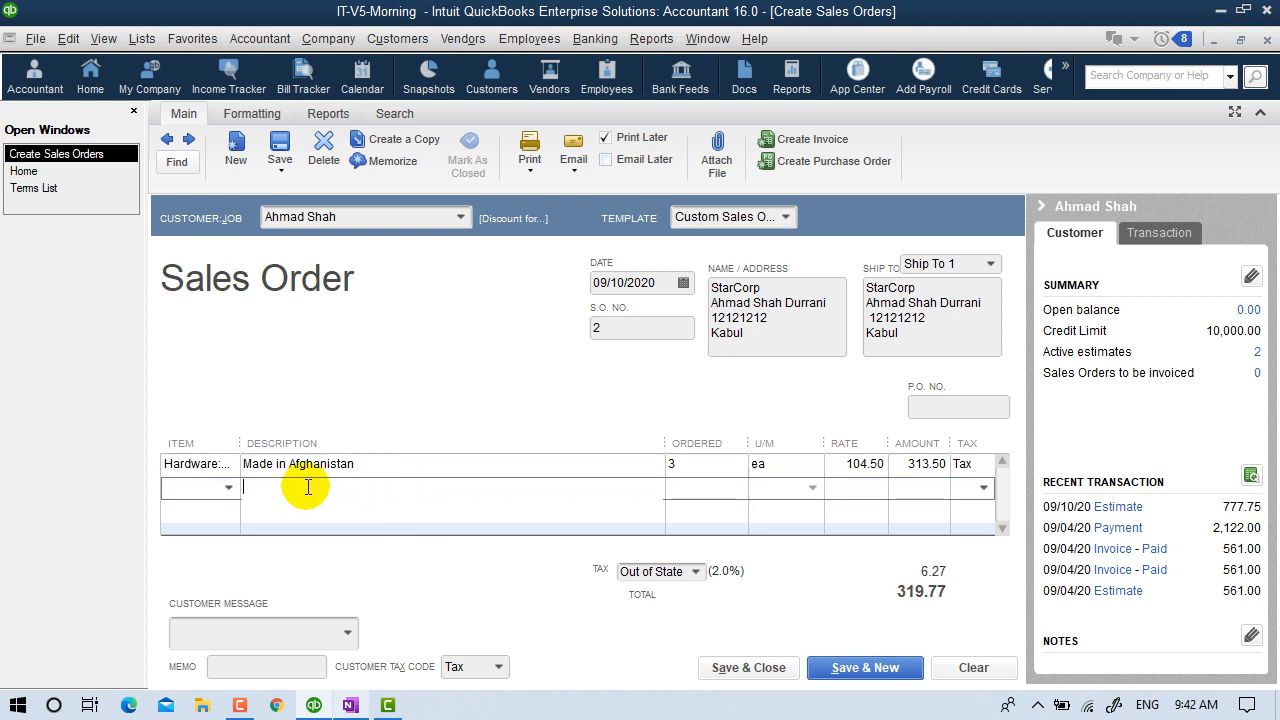
Add a RAM line and the message 'It's been a pleasure working with you!', then save and close.
click(229, 488)
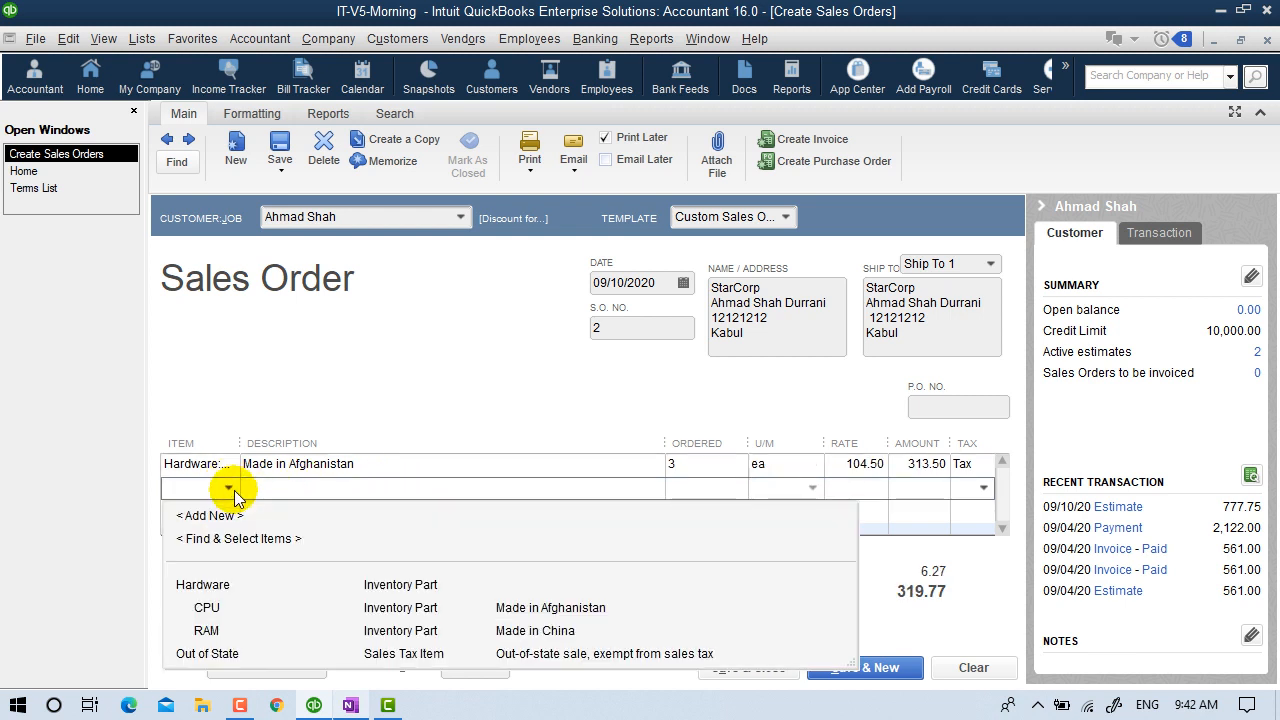
click(206, 630)
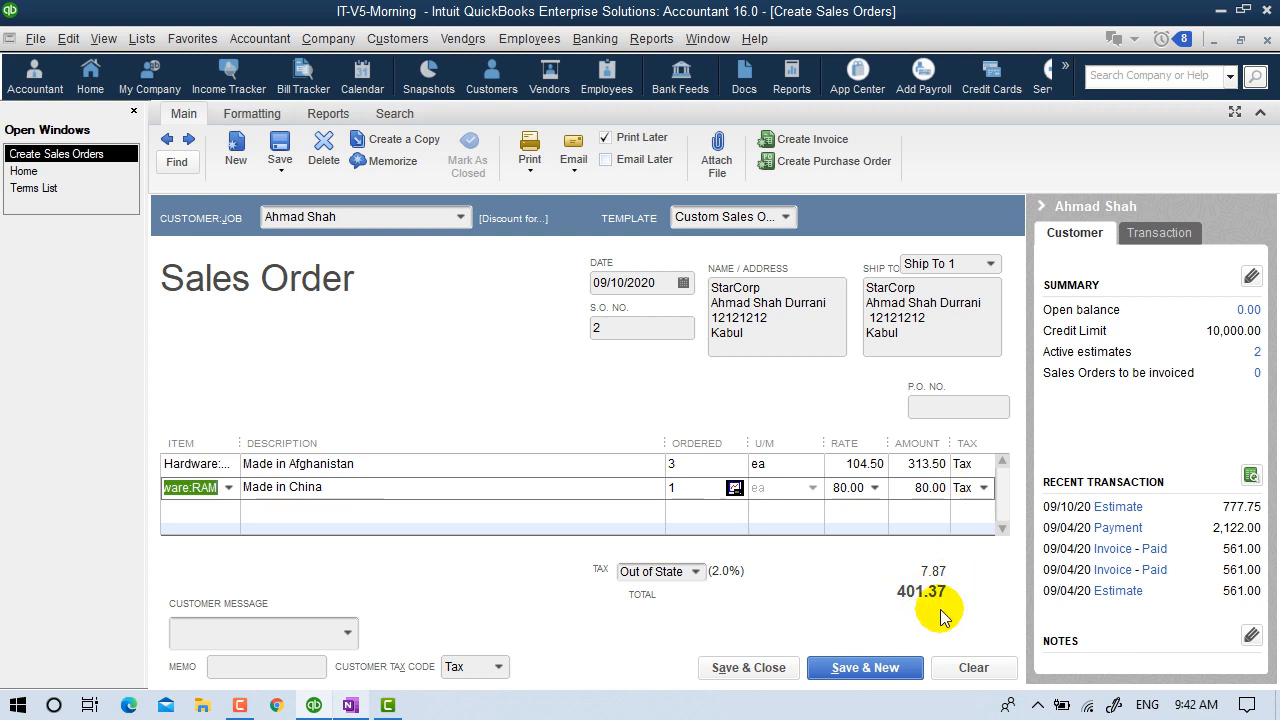
click(340, 633)
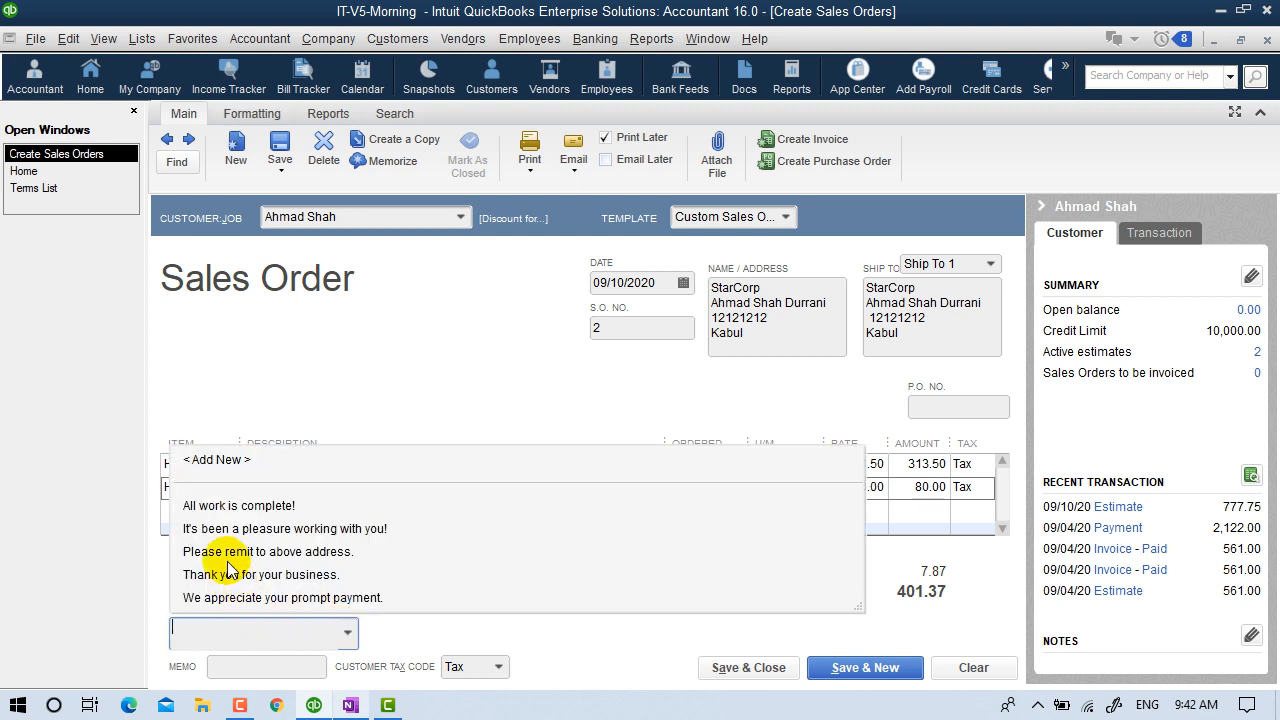
click(237, 526)
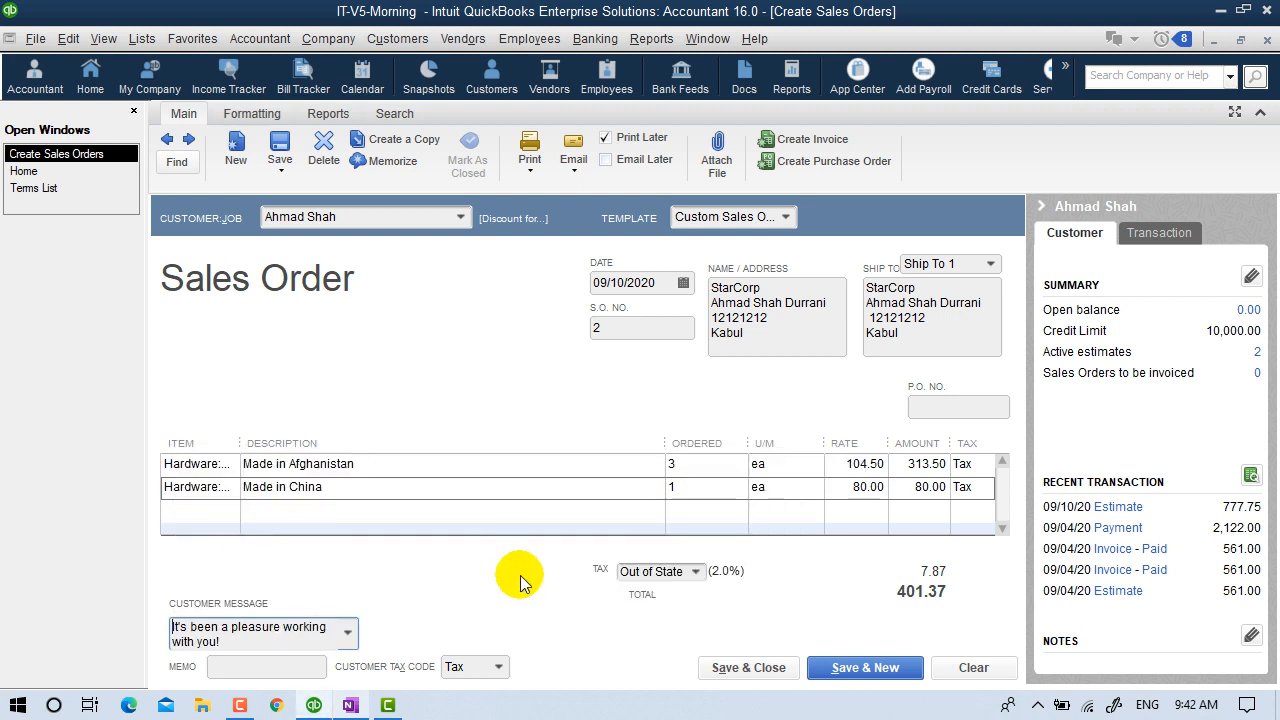
click(289, 665)
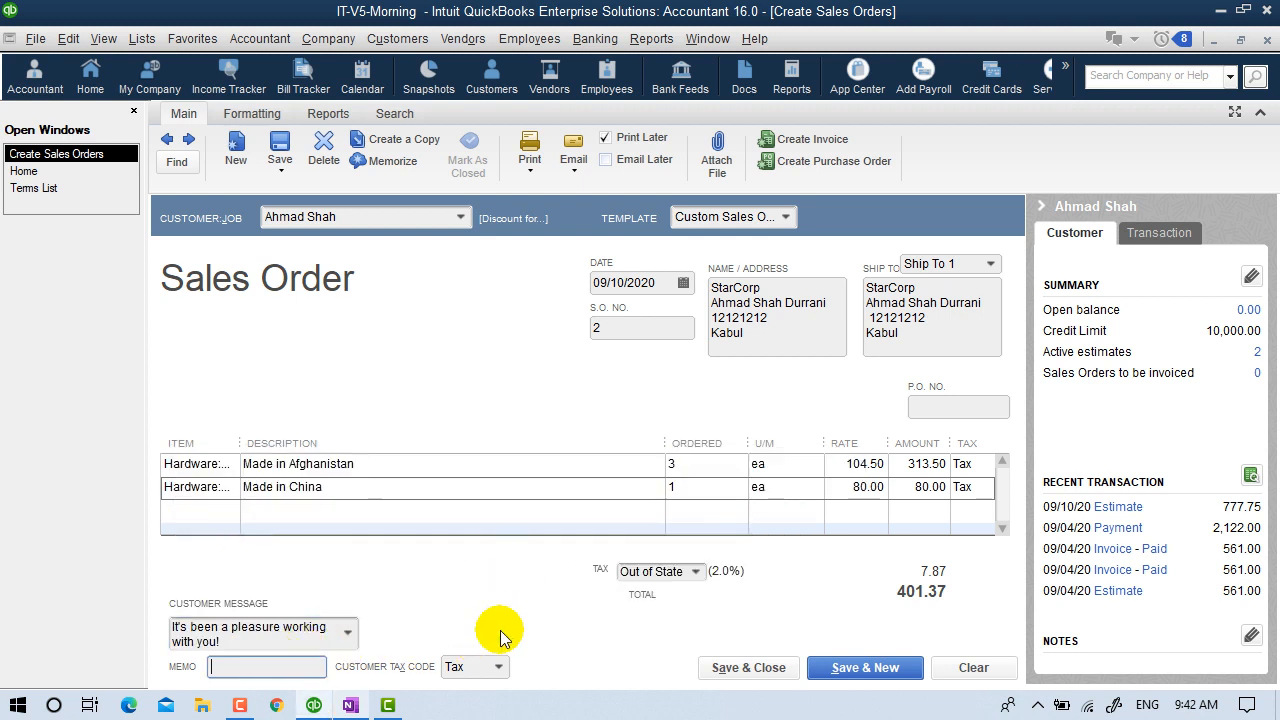
click(750, 672)
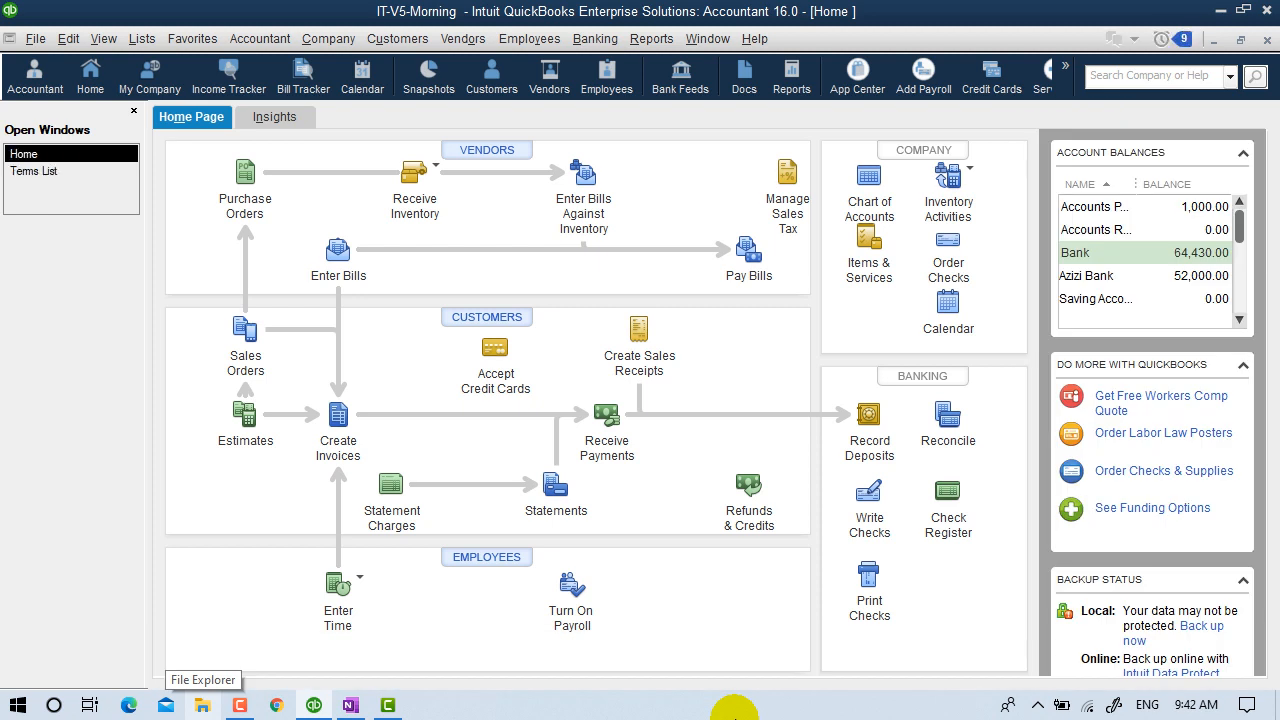
click(1168, 207)
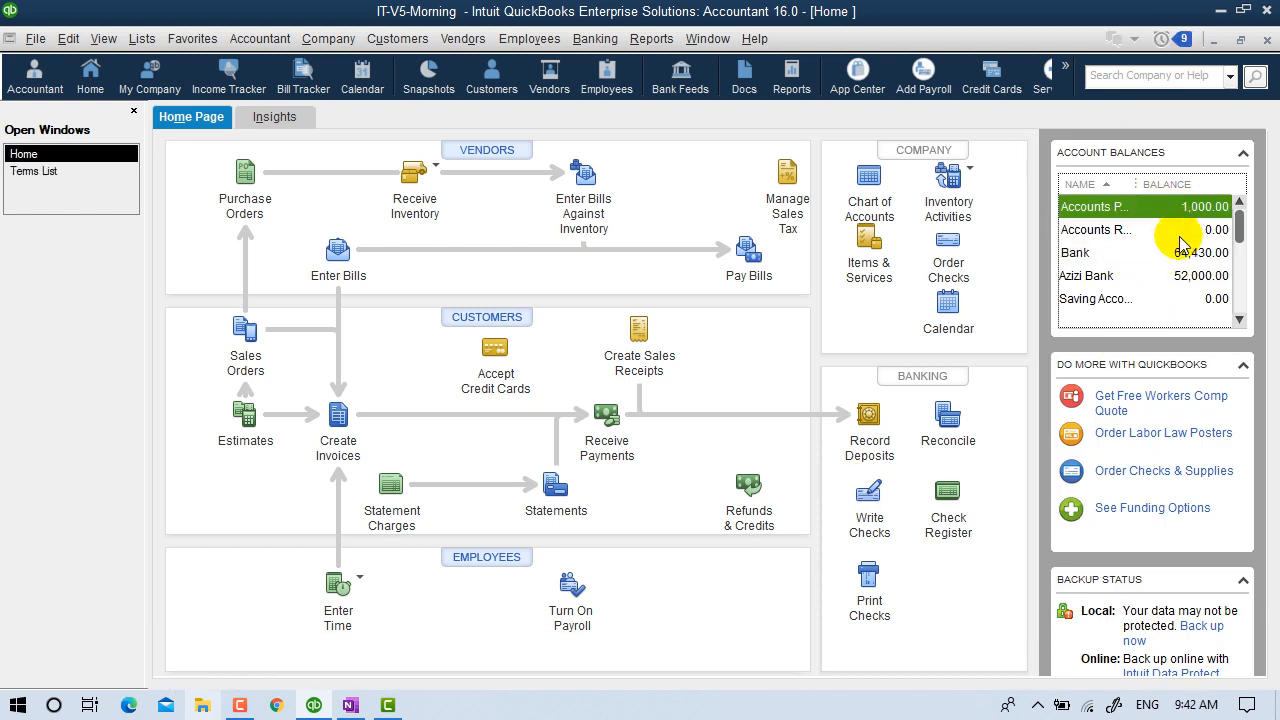
click(1145, 229)
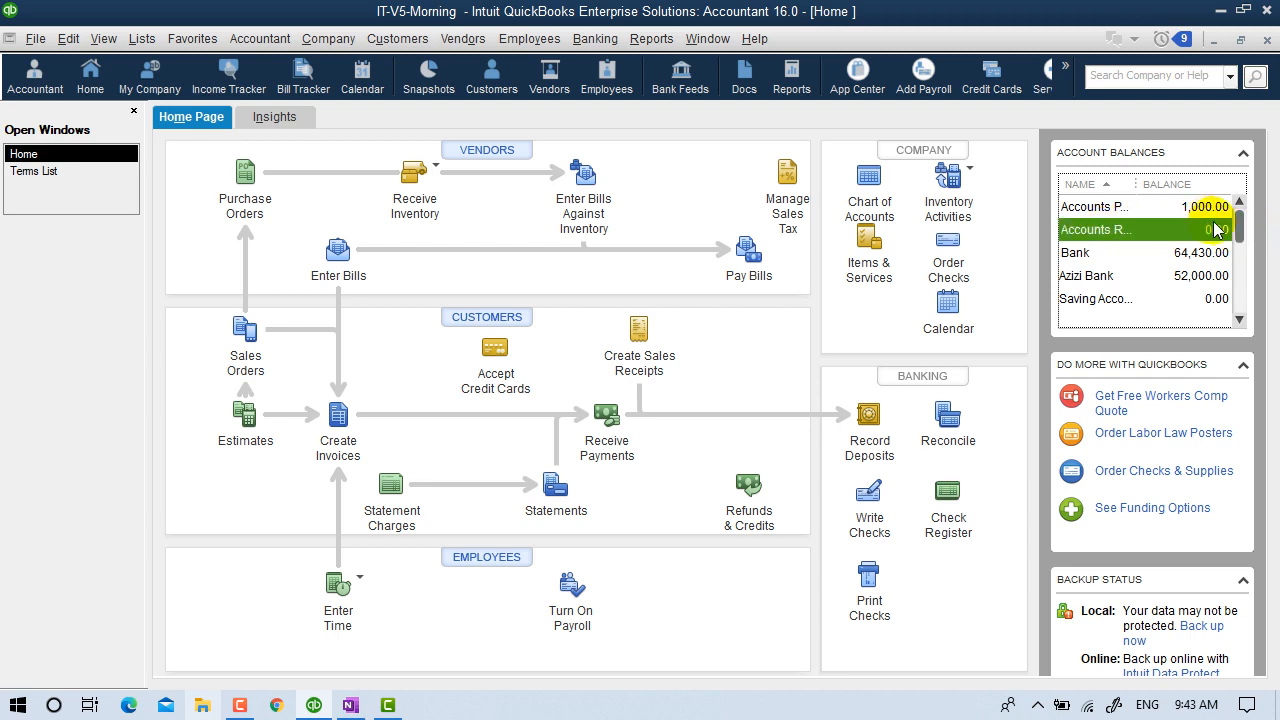
click(860, 203)
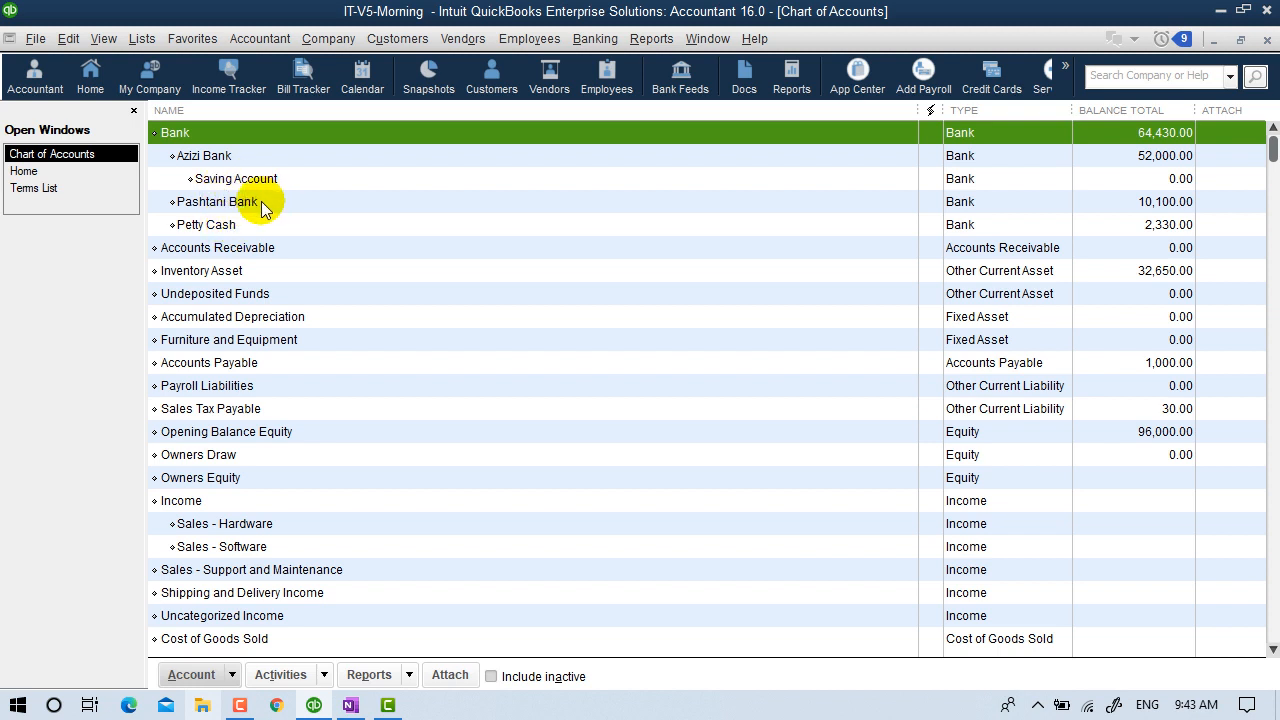
click(240, 249)
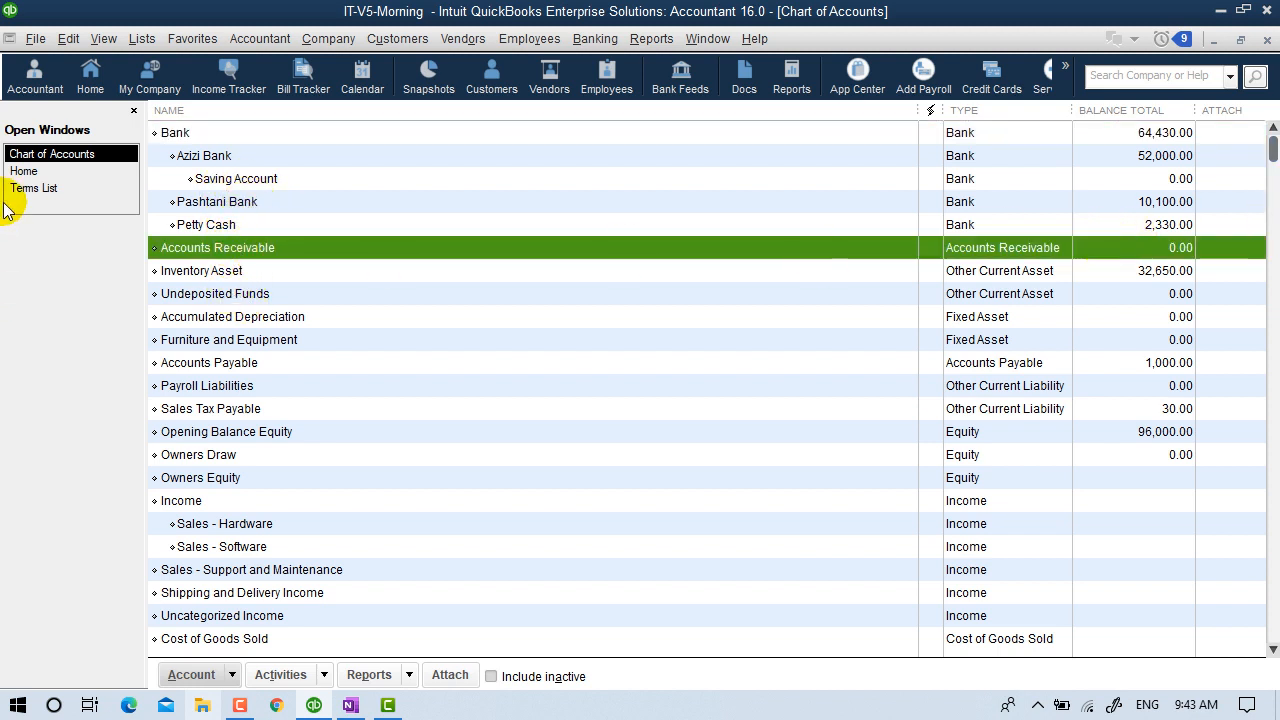
click(29, 171)
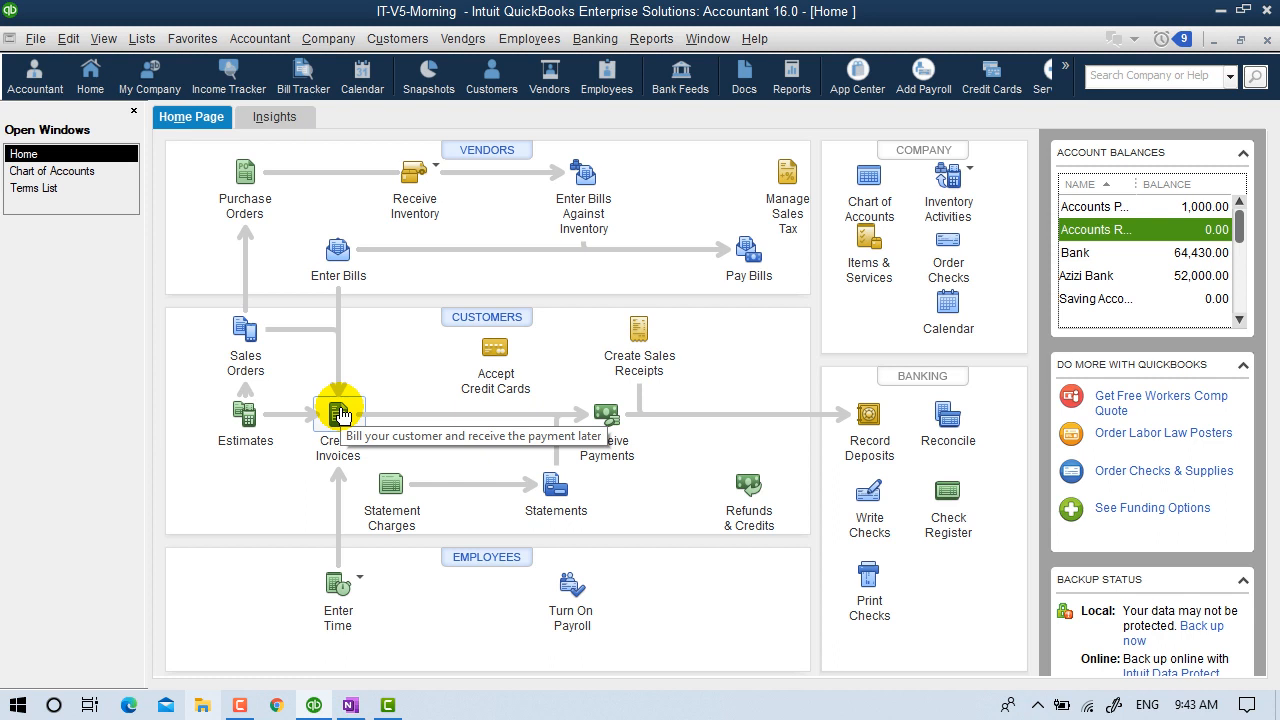
Start a new invoice and pick the customer in Customer:Job.
click(386, 45)
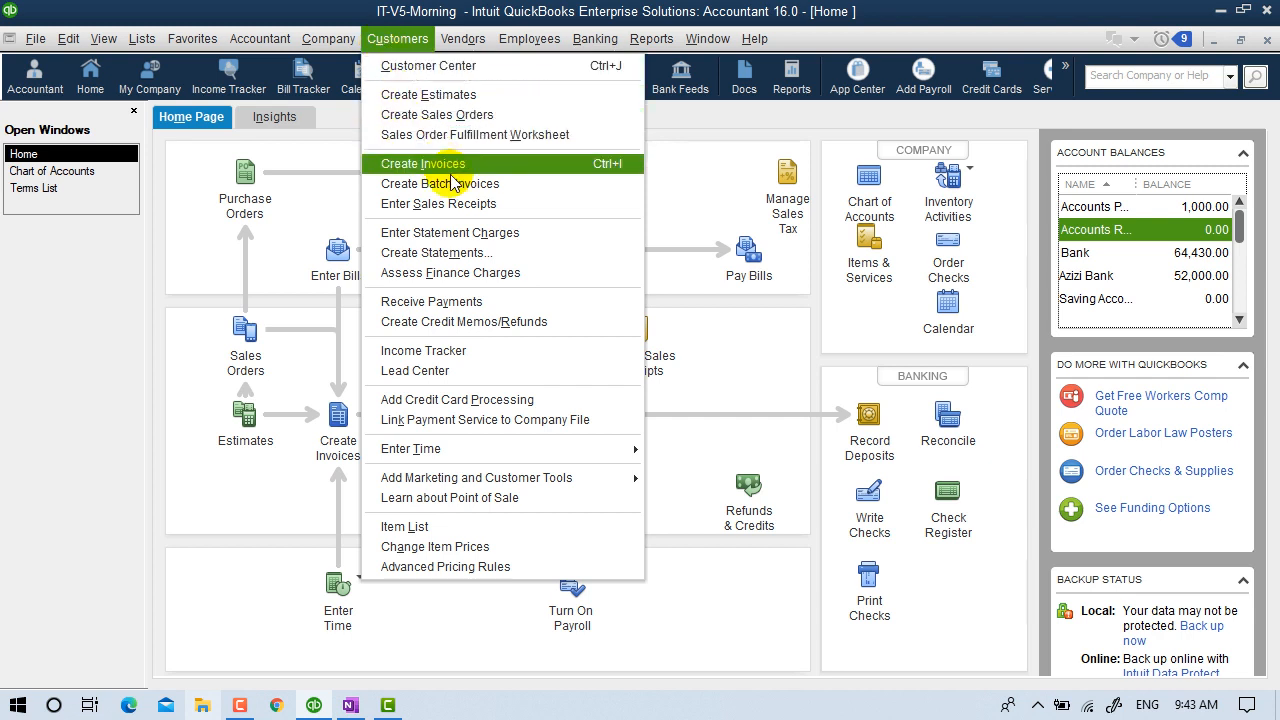
click(291, 508)
click(338, 414)
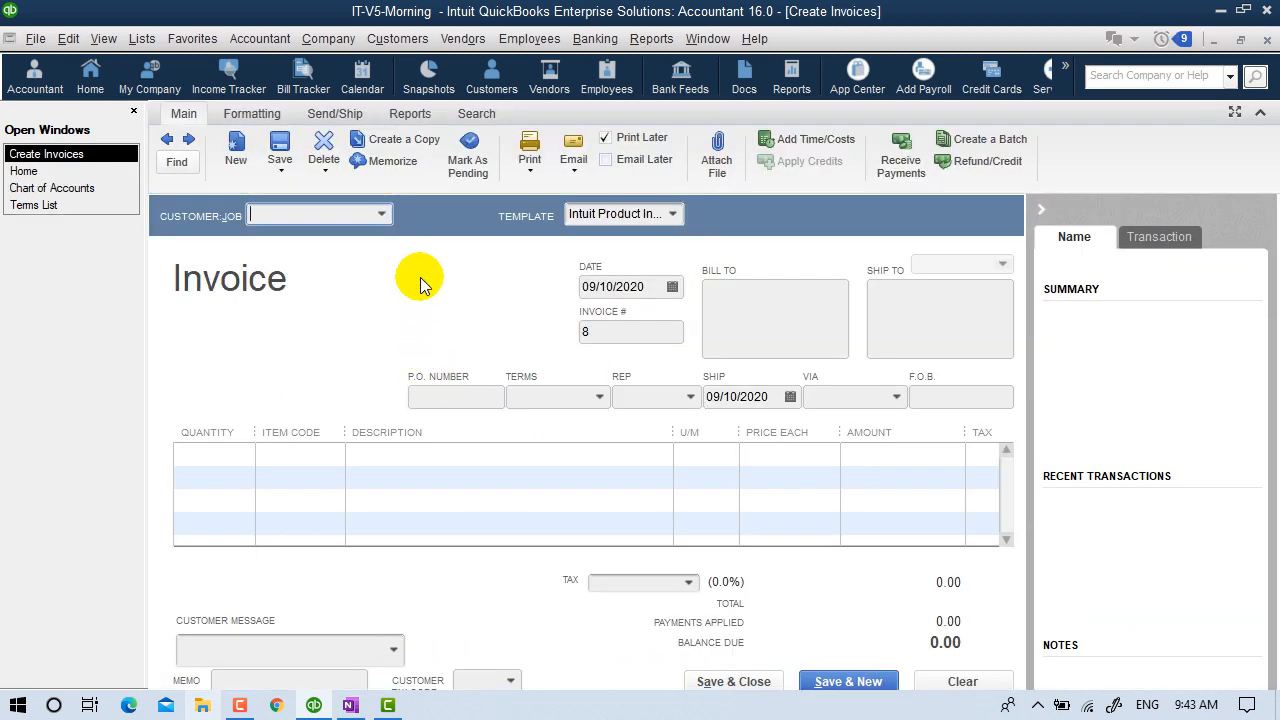
click(383, 216)
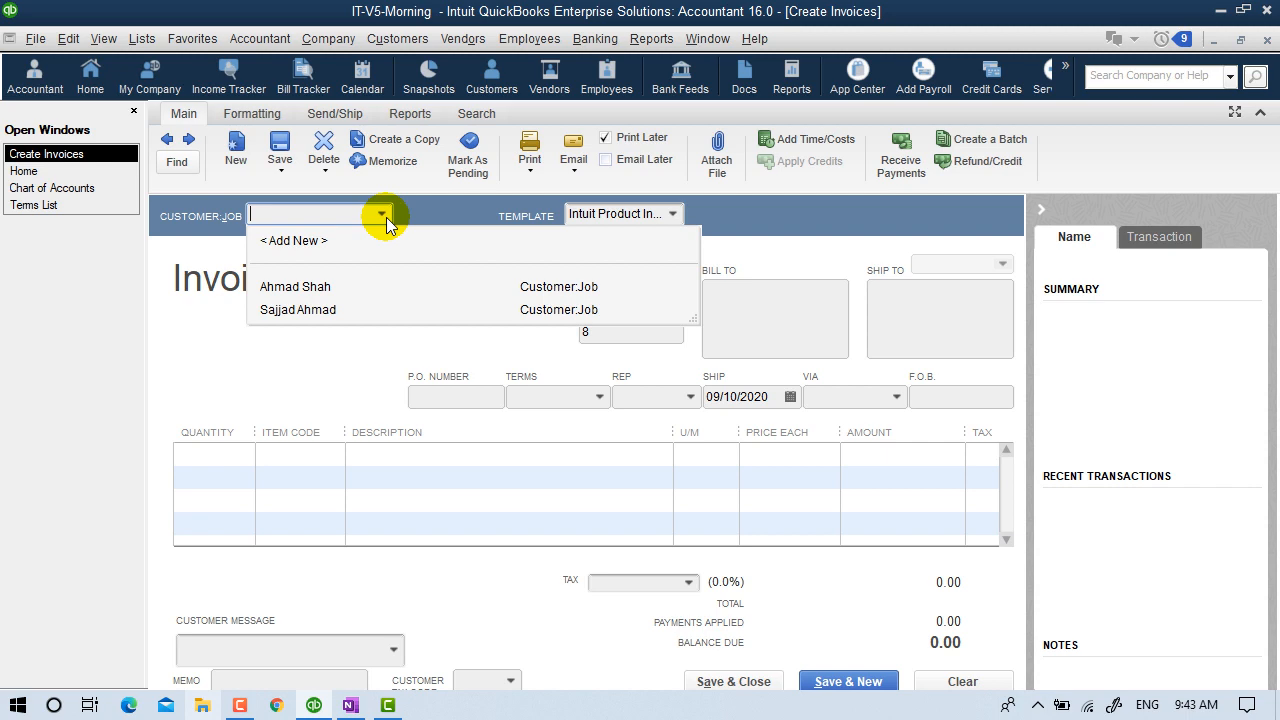
click(314, 288)
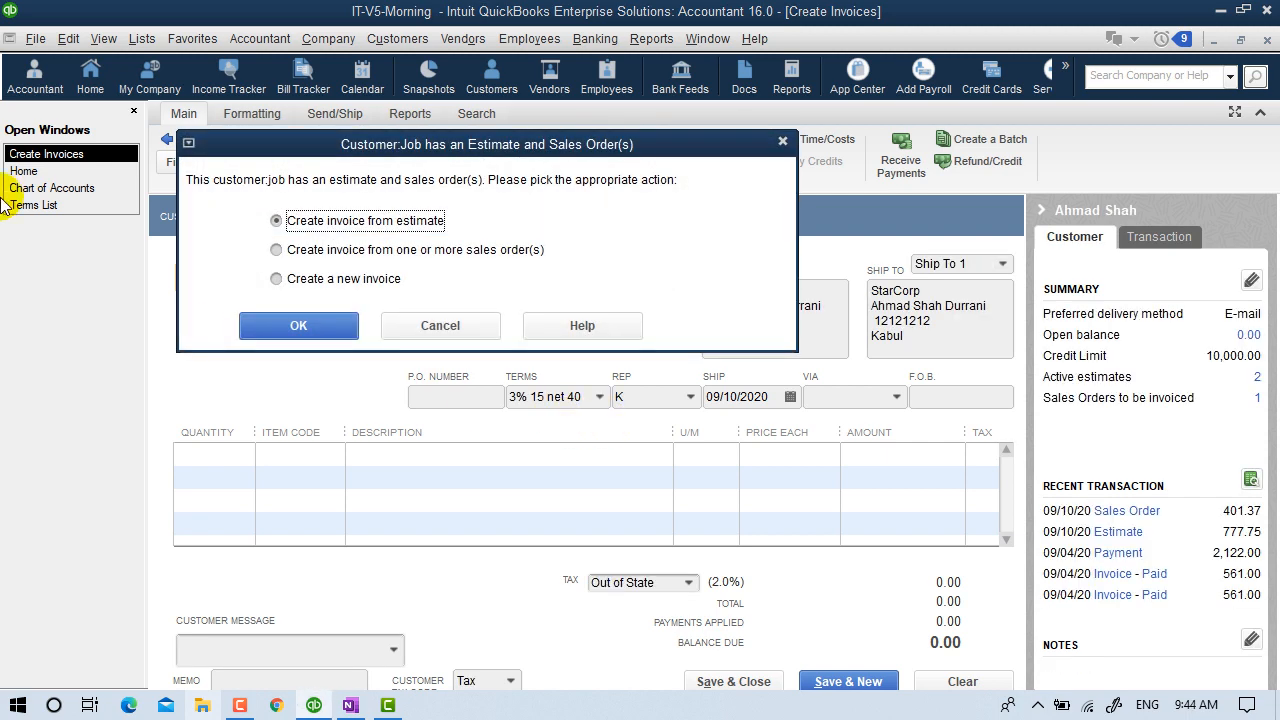
Choose 'Create invoice from one or more sales order(s)' instead of the estimate and confirm.
click(428, 252)
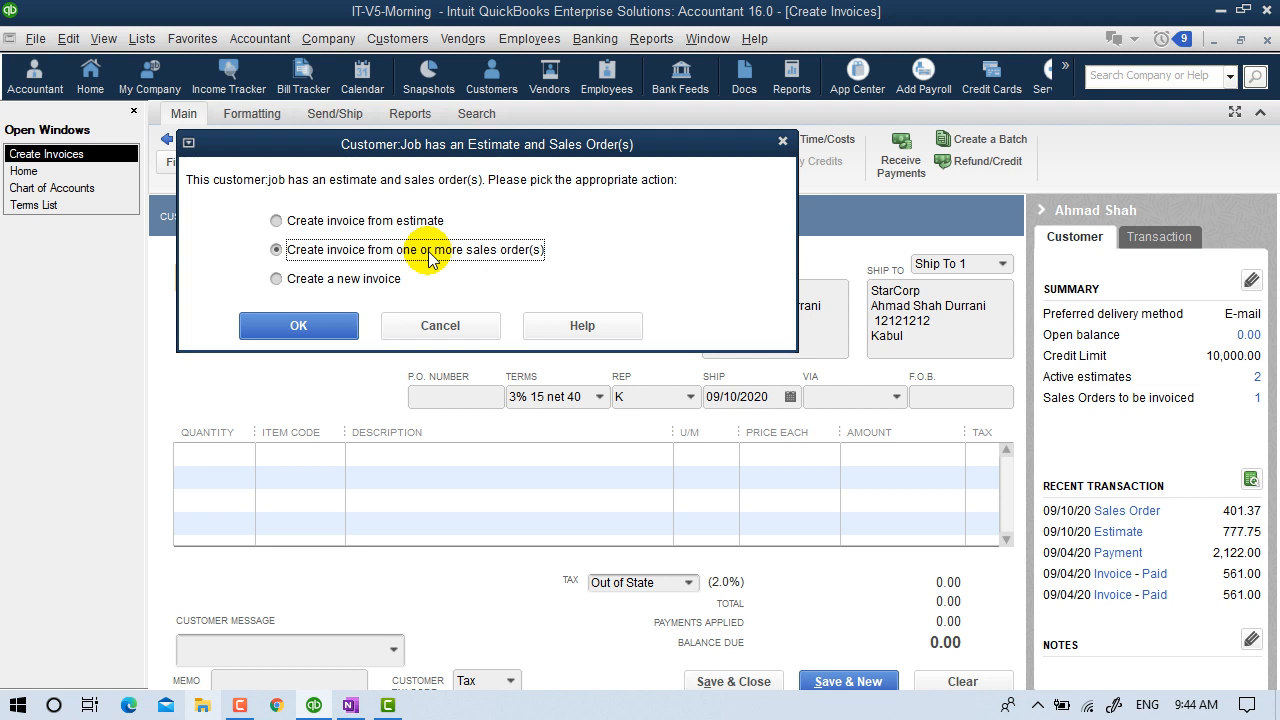
click(423, 220)
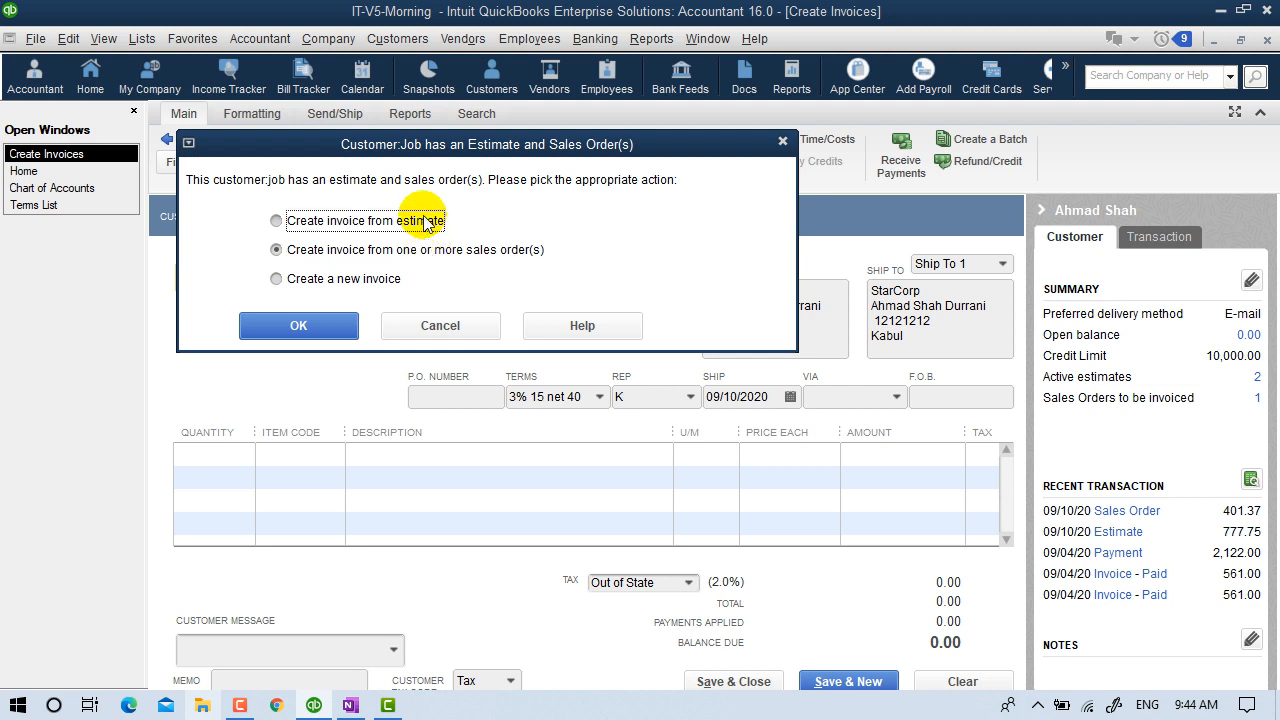
click(432, 252)
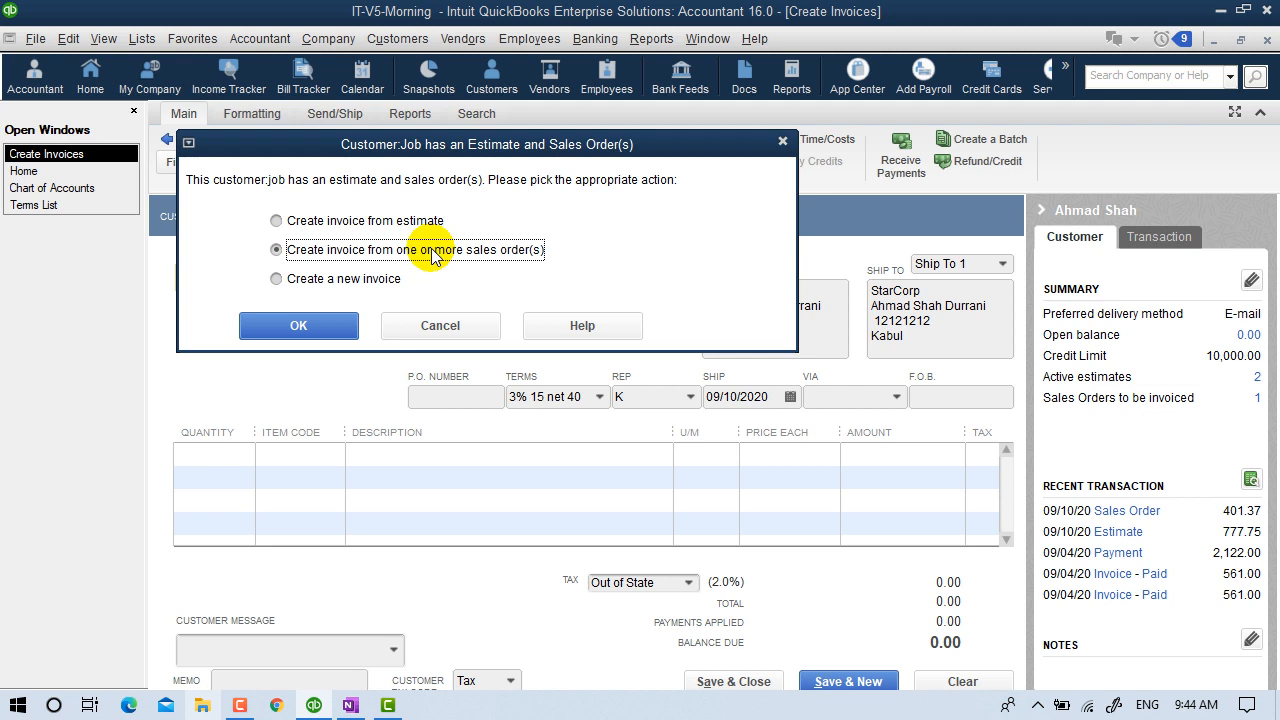
click(366, 284)
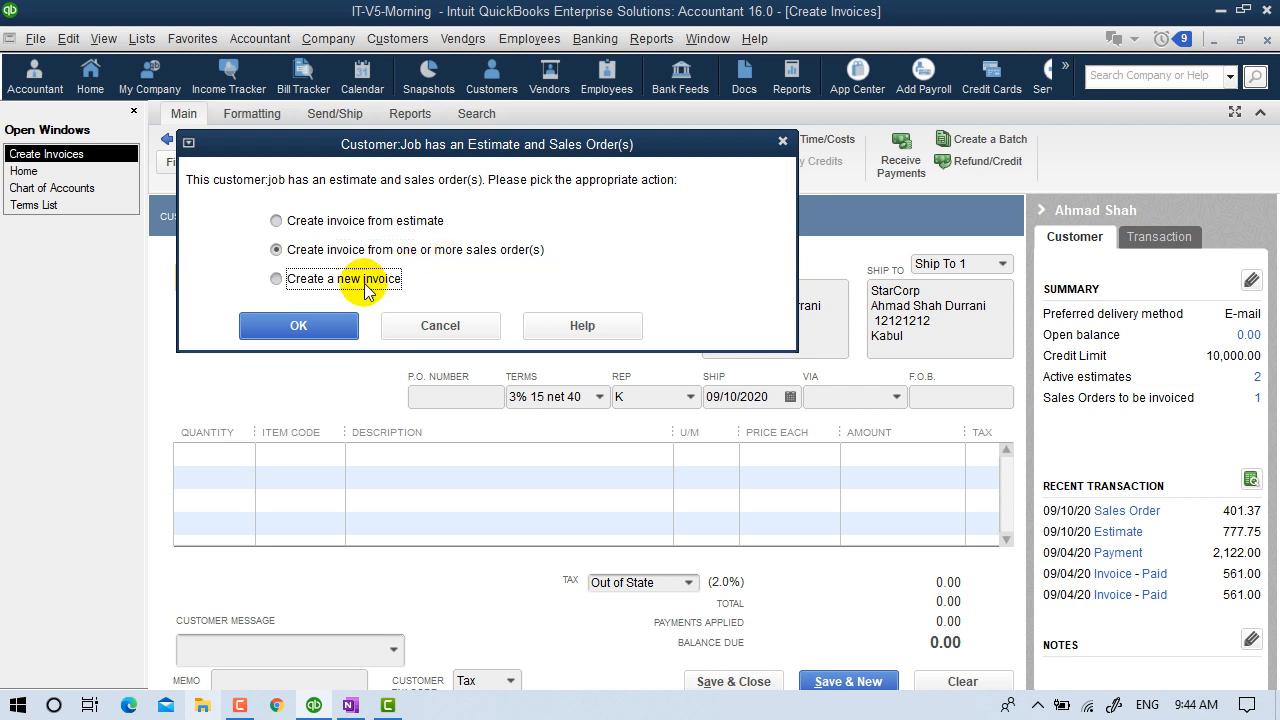
click(453, 254)
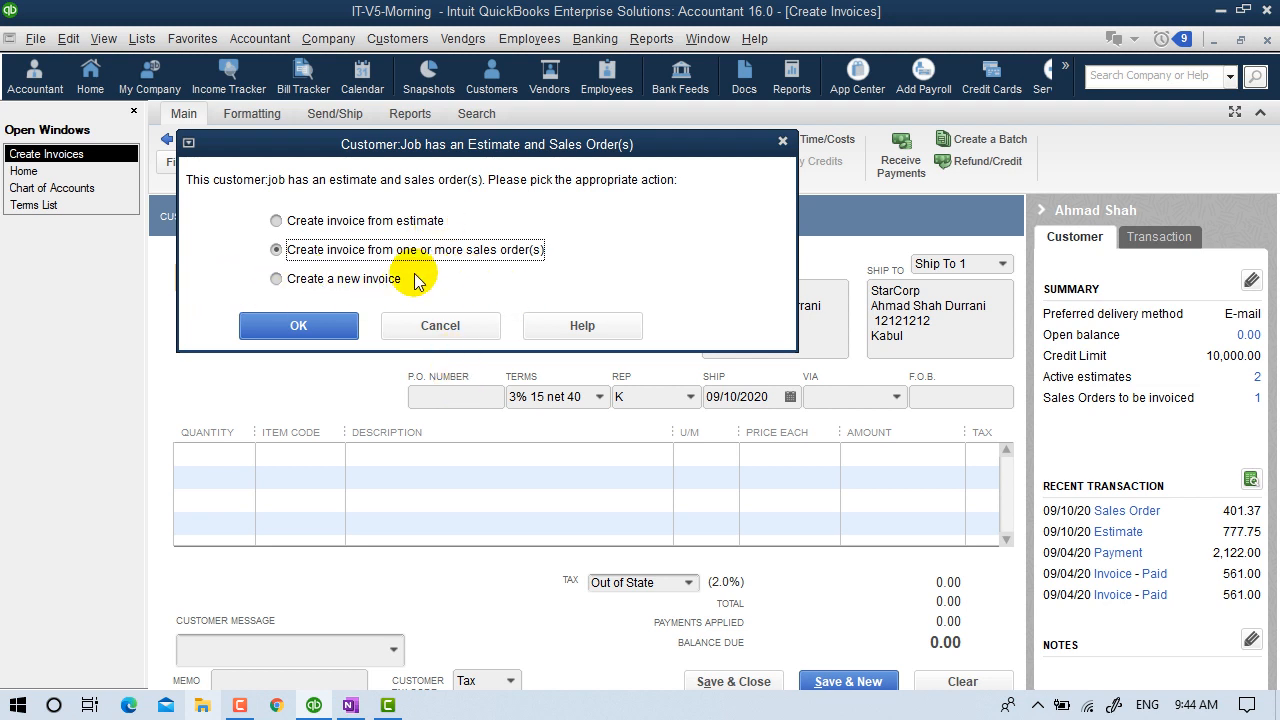
click(306, 325)
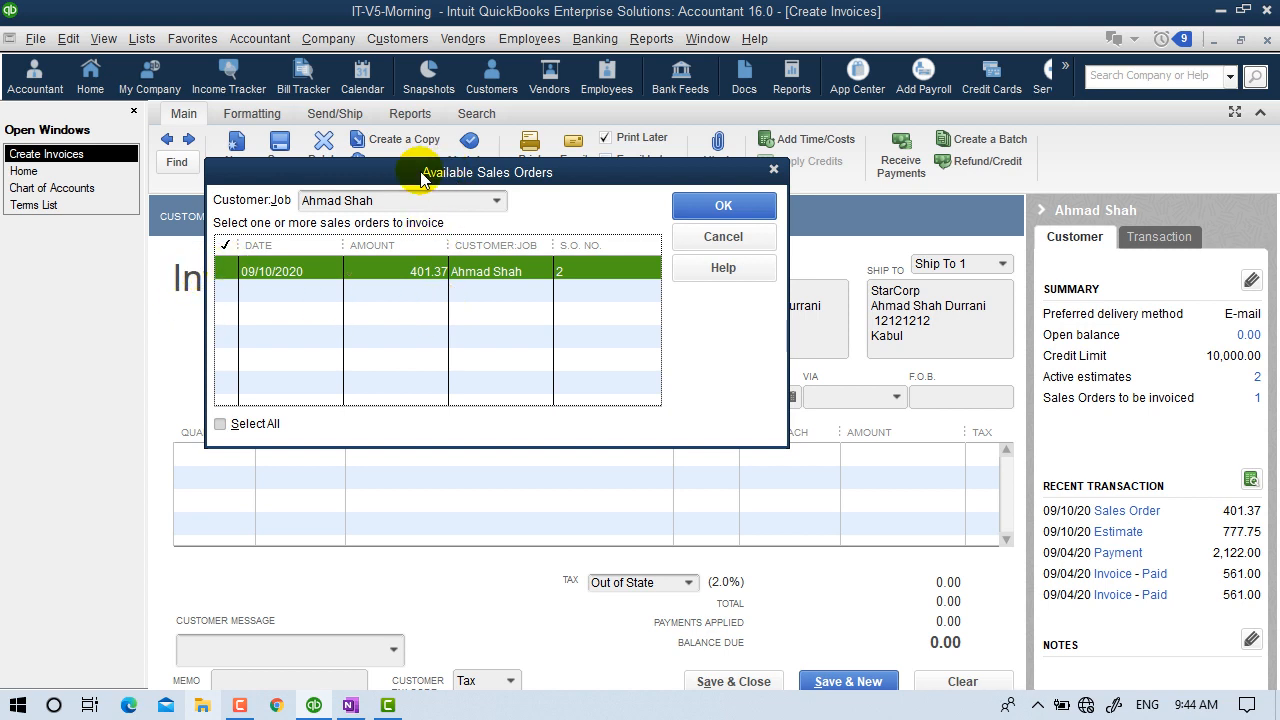
Tick sales order 2 dated 09/10/2020 for 401.37 and confirm it.
click(226, 271)
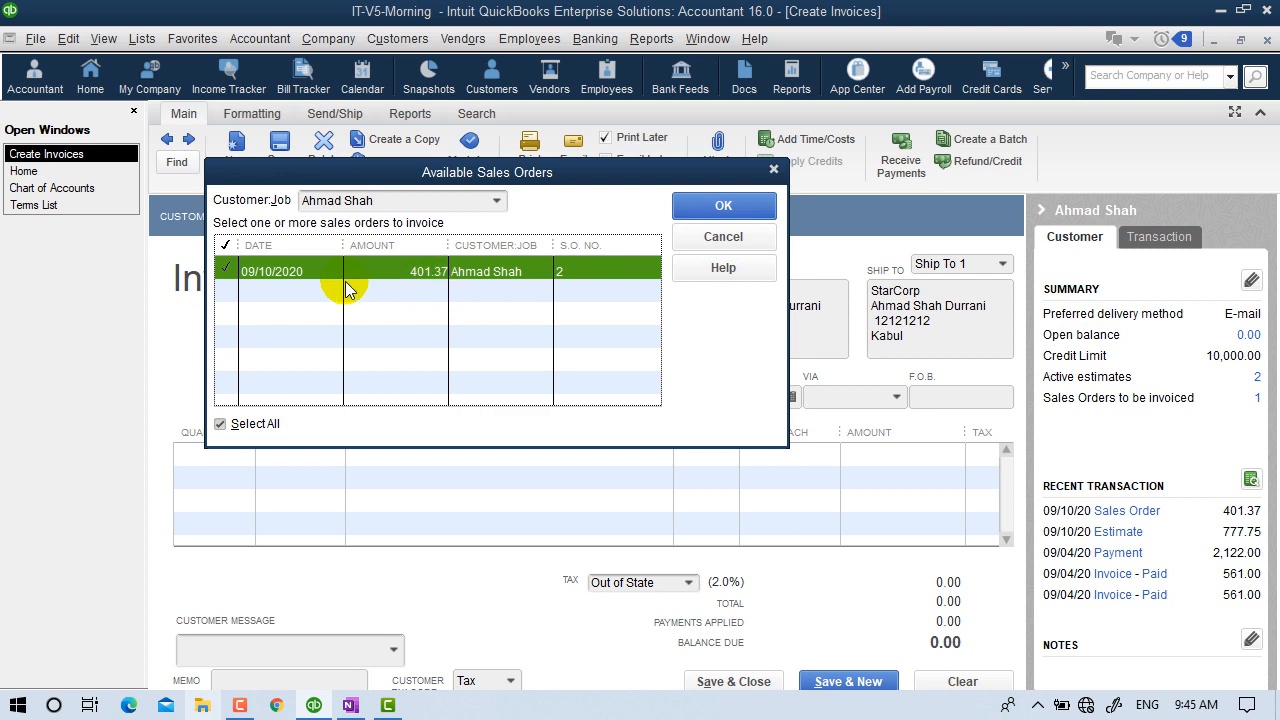
click(723, 205)
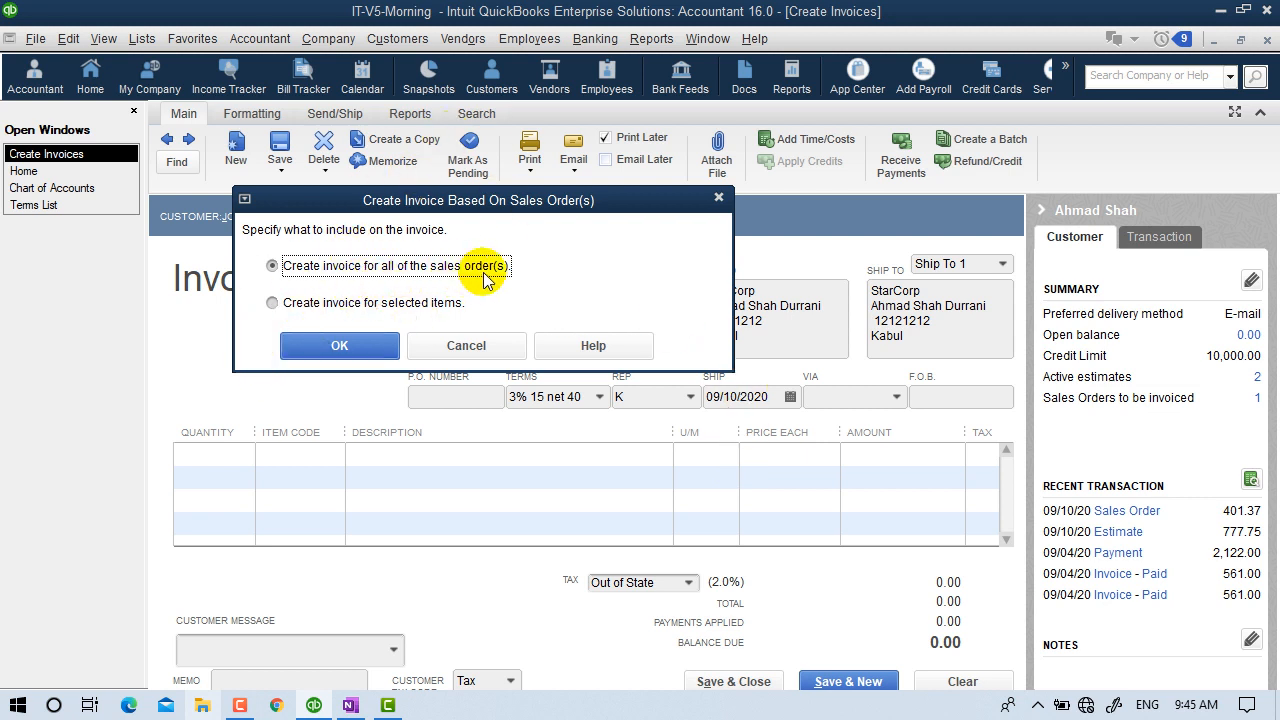
Choose to invoice all of the sales order's items rather than selected ones.
click(373, 301)
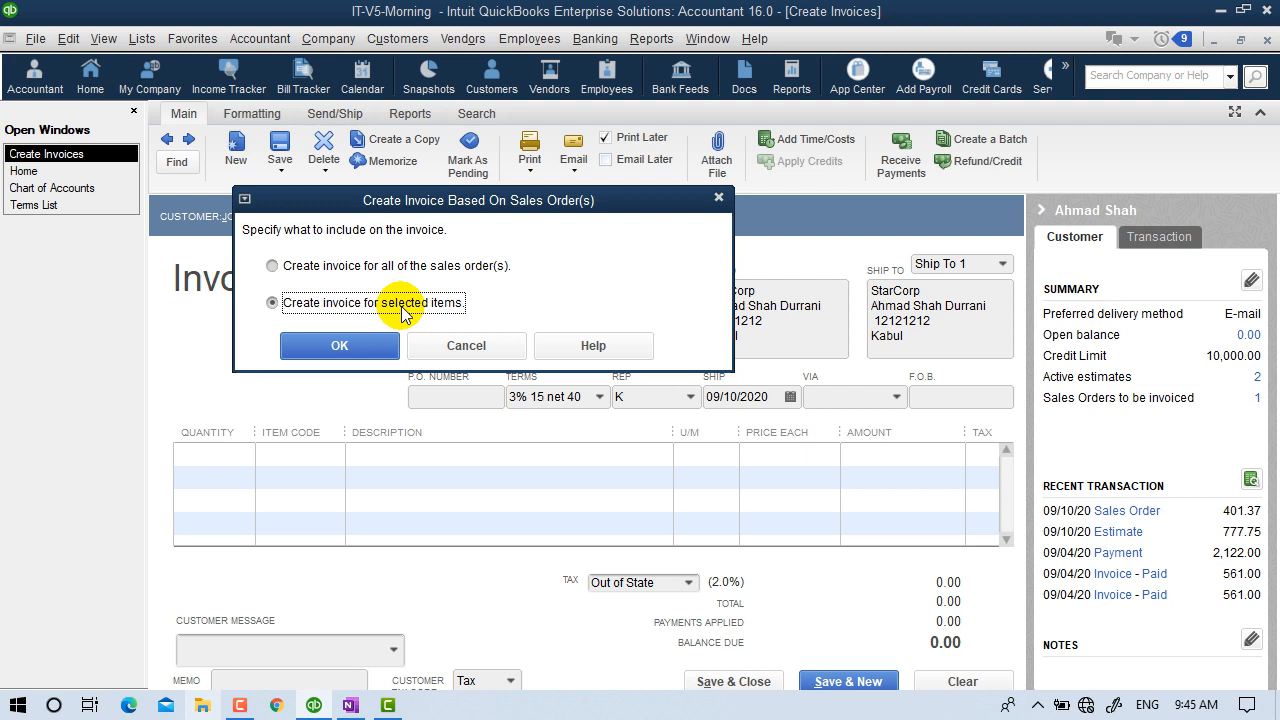
click(408, 265)
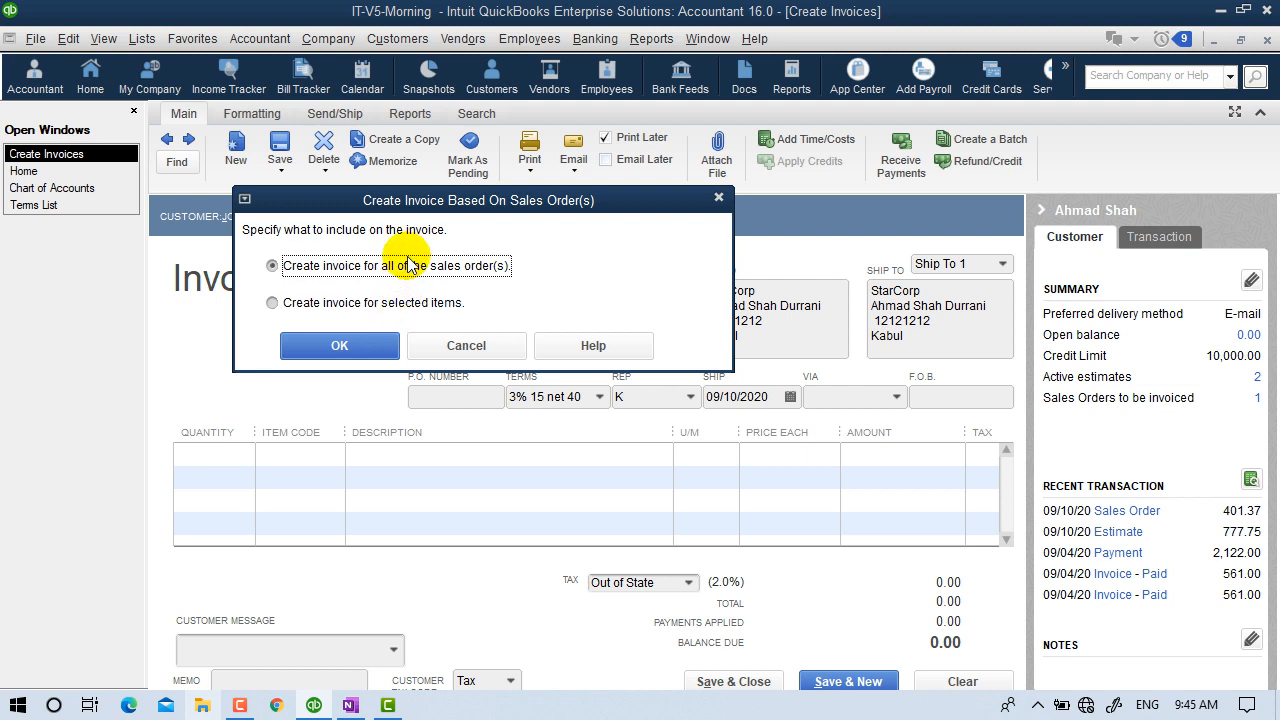
click(392, 306)
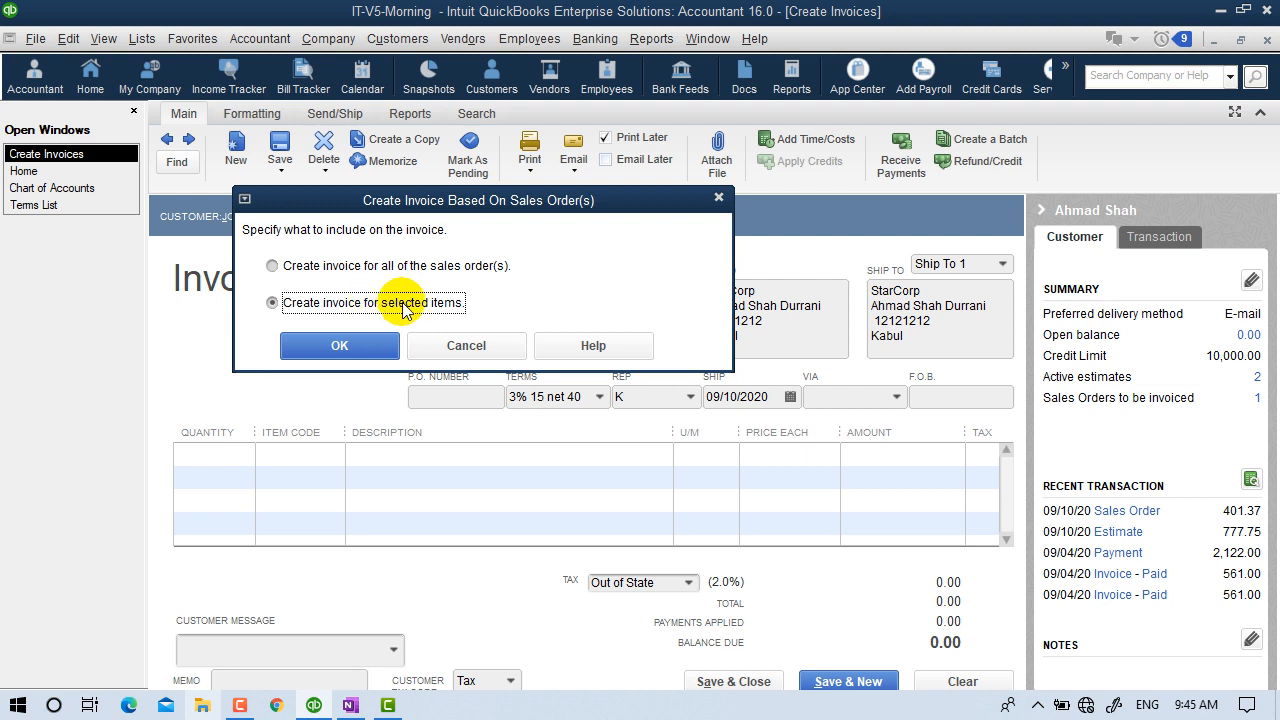
click(445, 270)
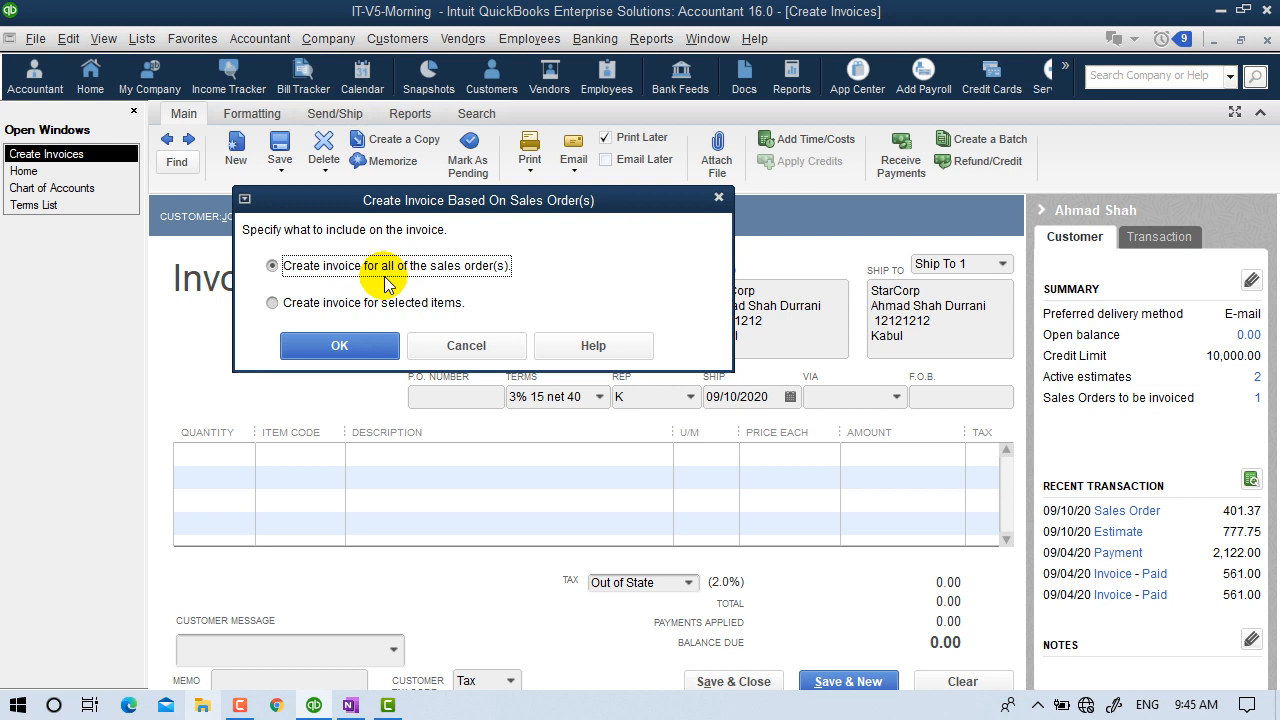
click(363, 347)
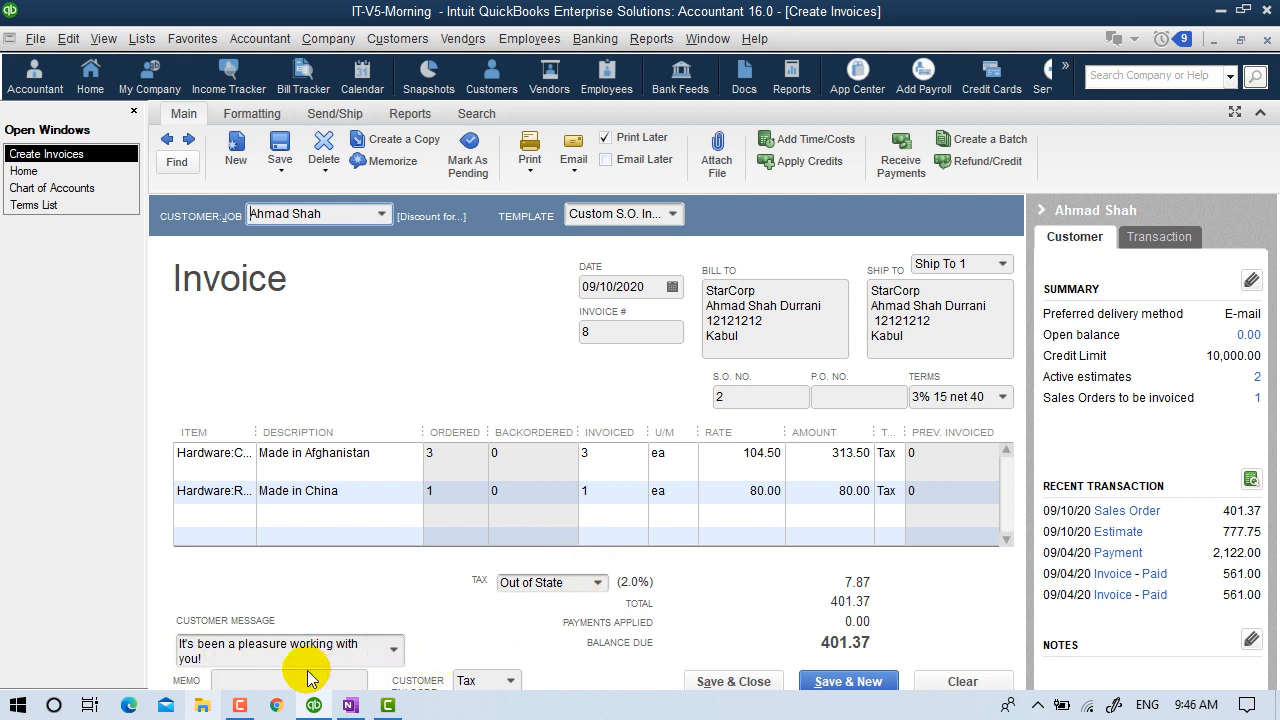
Enter the memo 'Money is not refundable.' on the invoice.
click(306, 686)
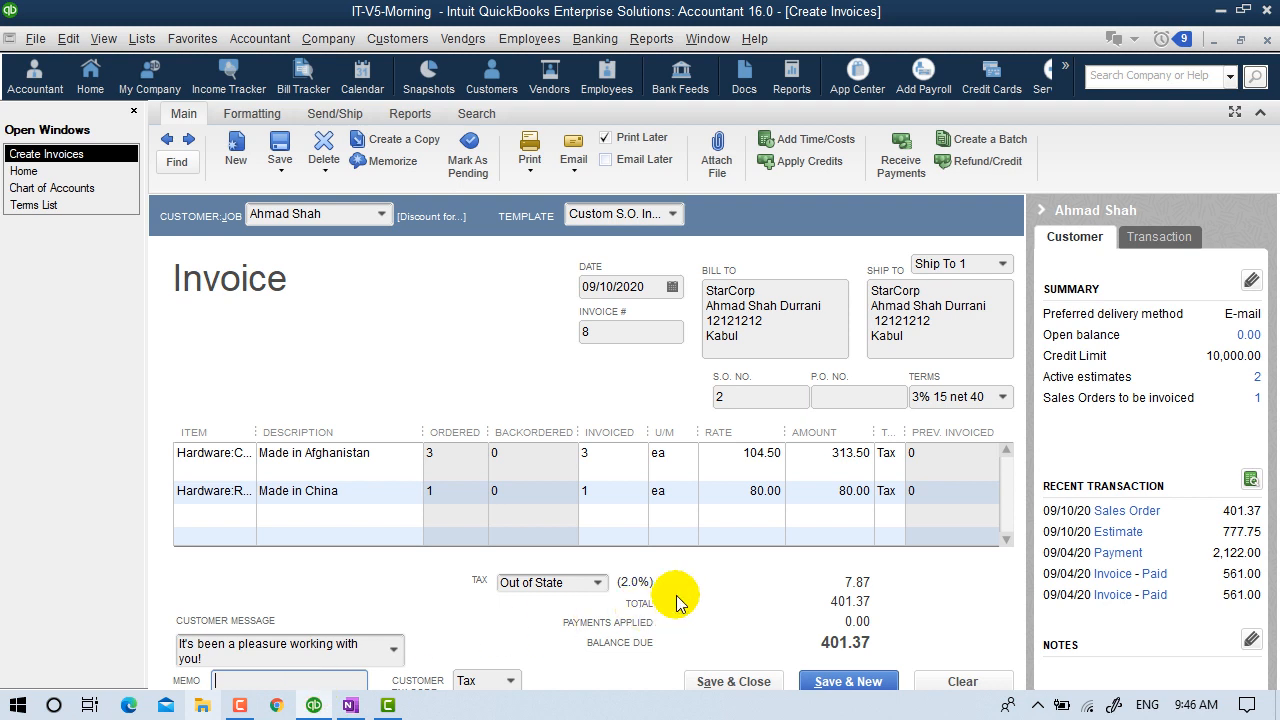
text(Mop)
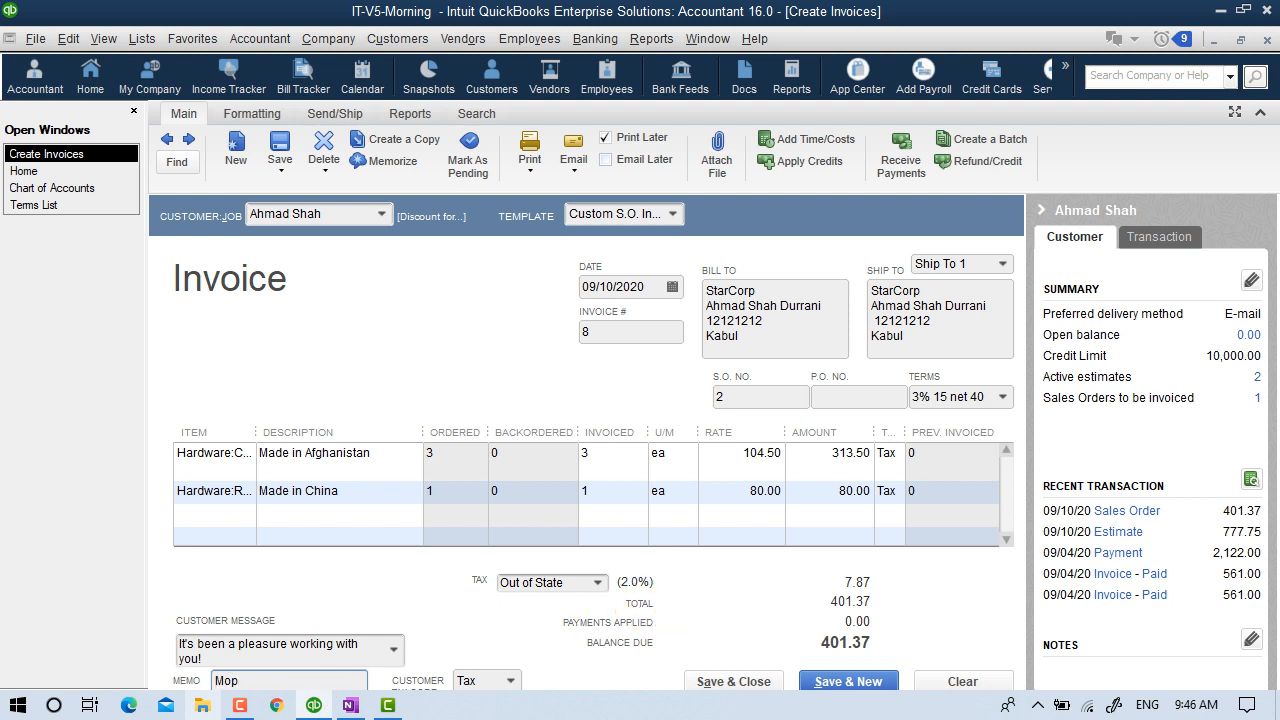
key(BackSpace)
text(ney is not refundable.)
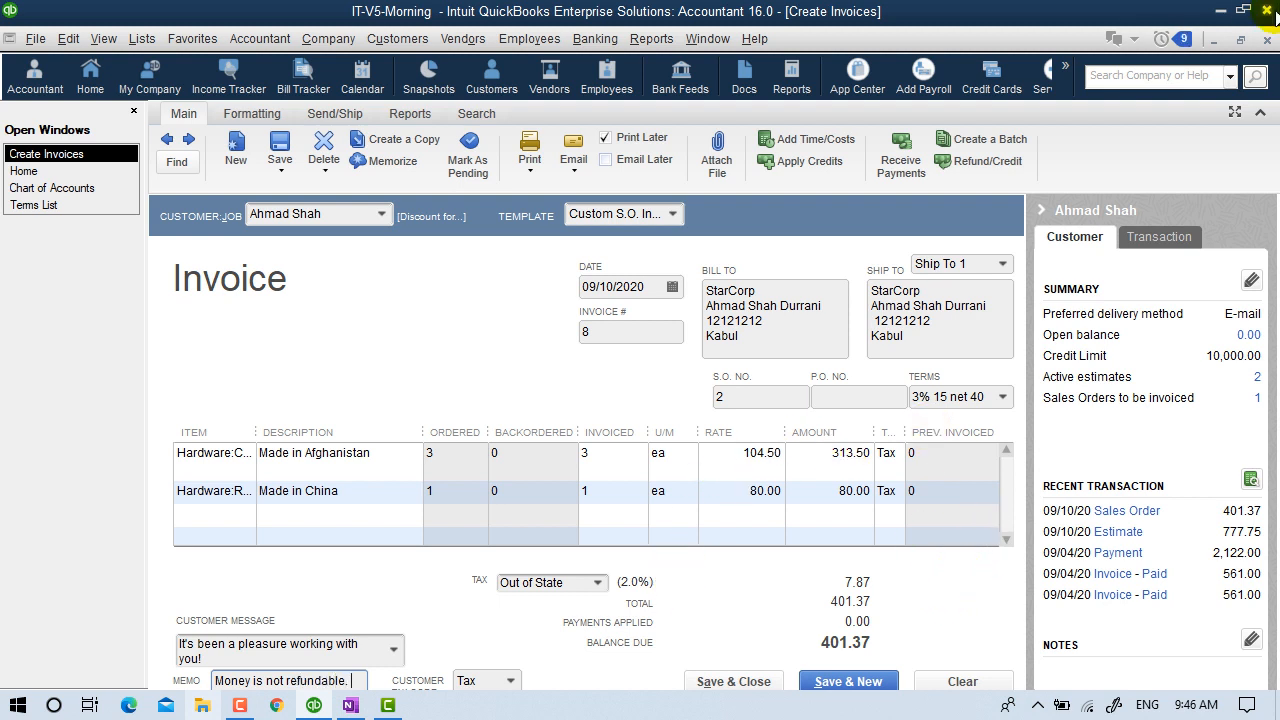
Collapse the customer details panel and save and close the invoice.
click(1155, 237)
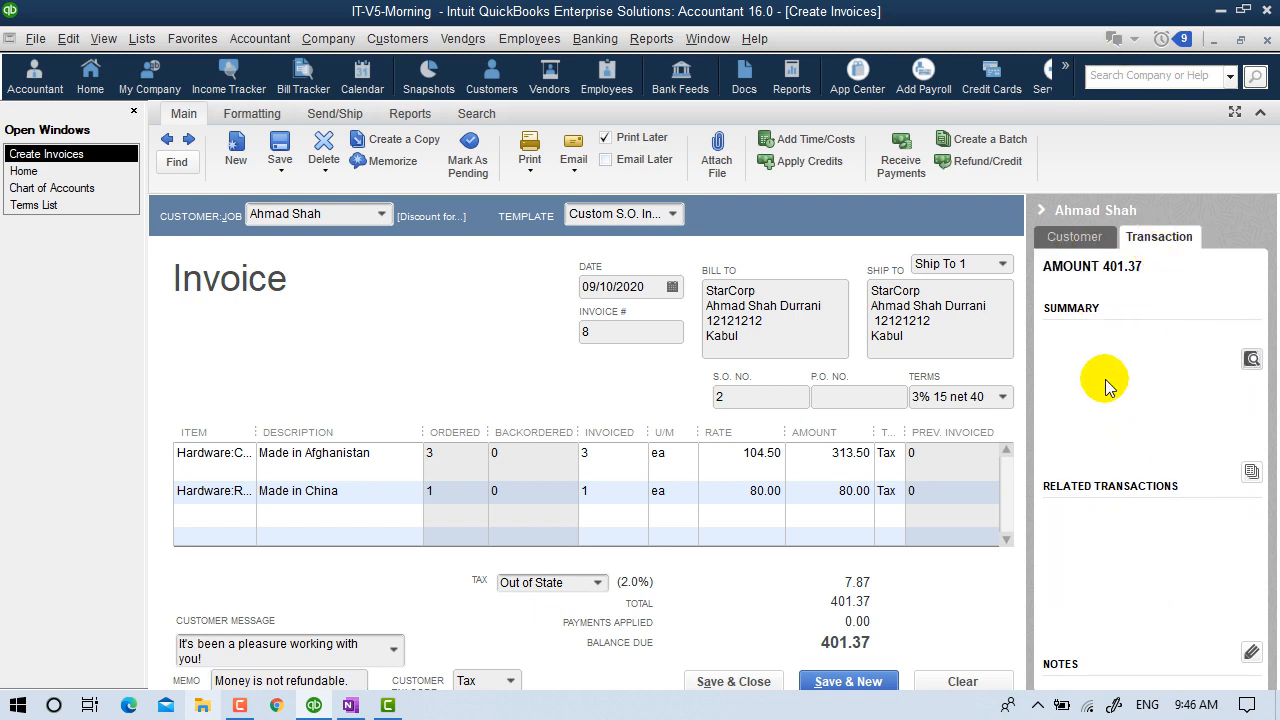
click(1052, 246)
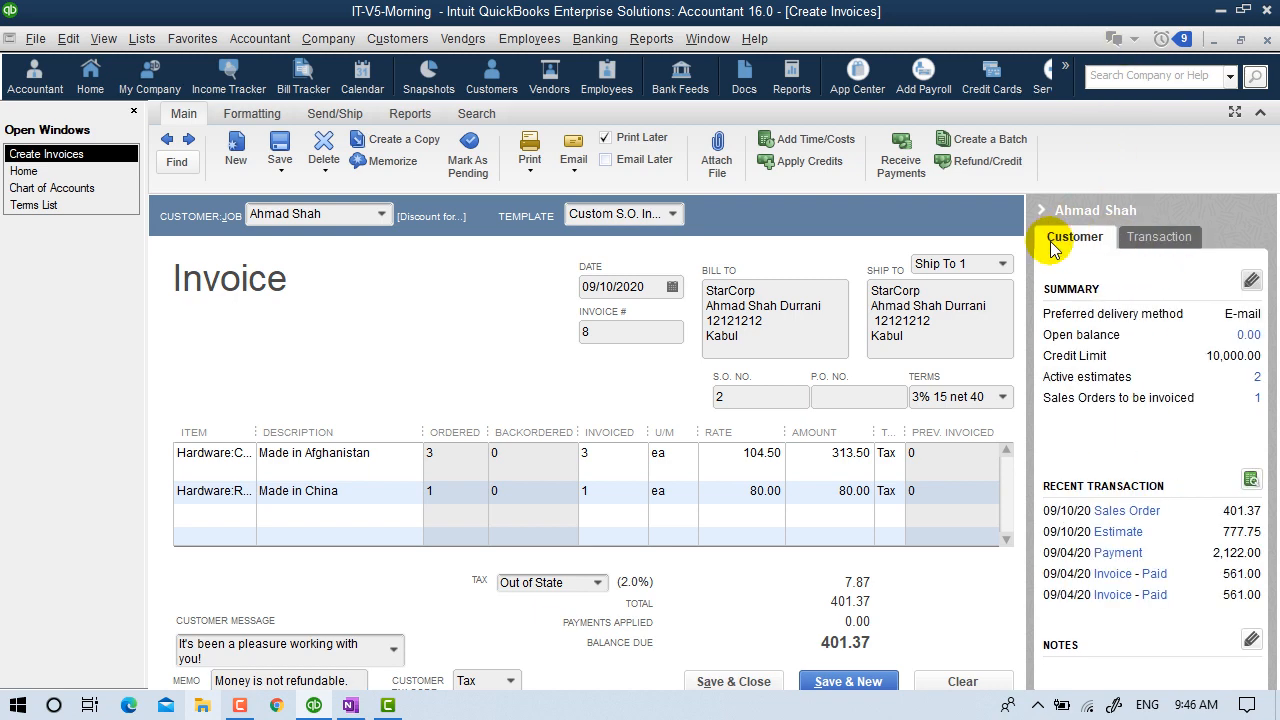
click(1041, 210)
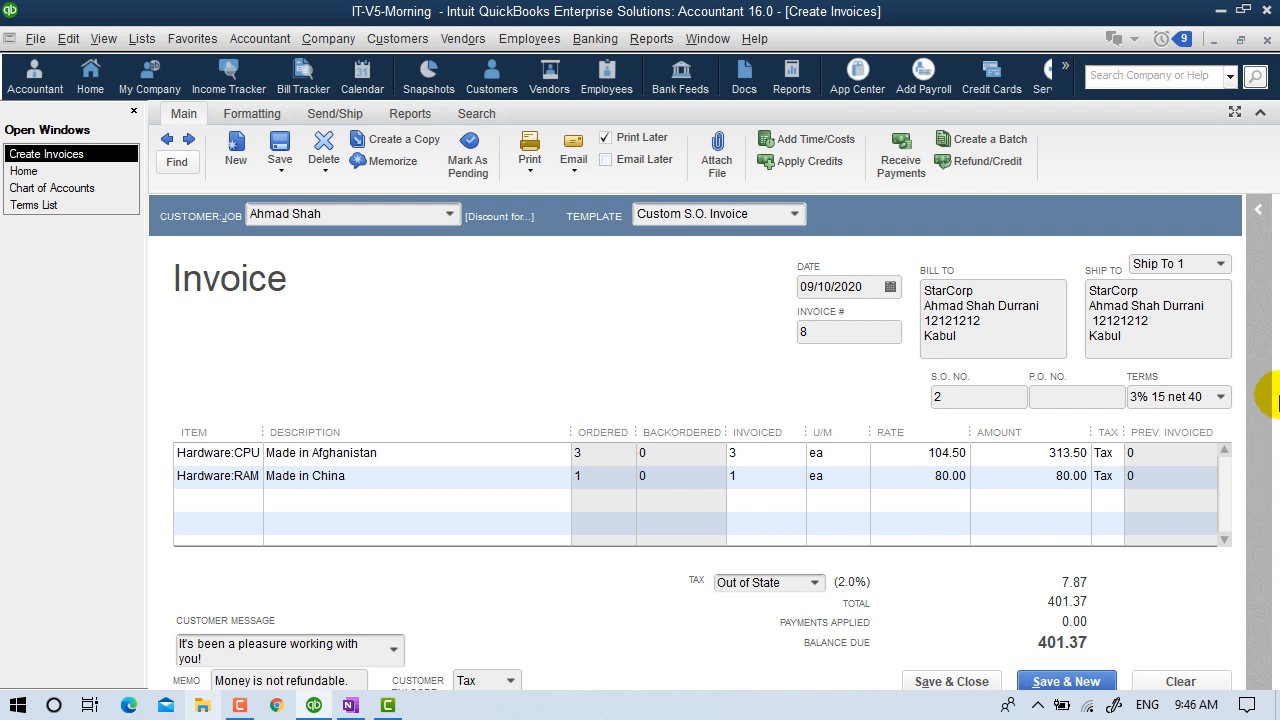
click(938, 686)
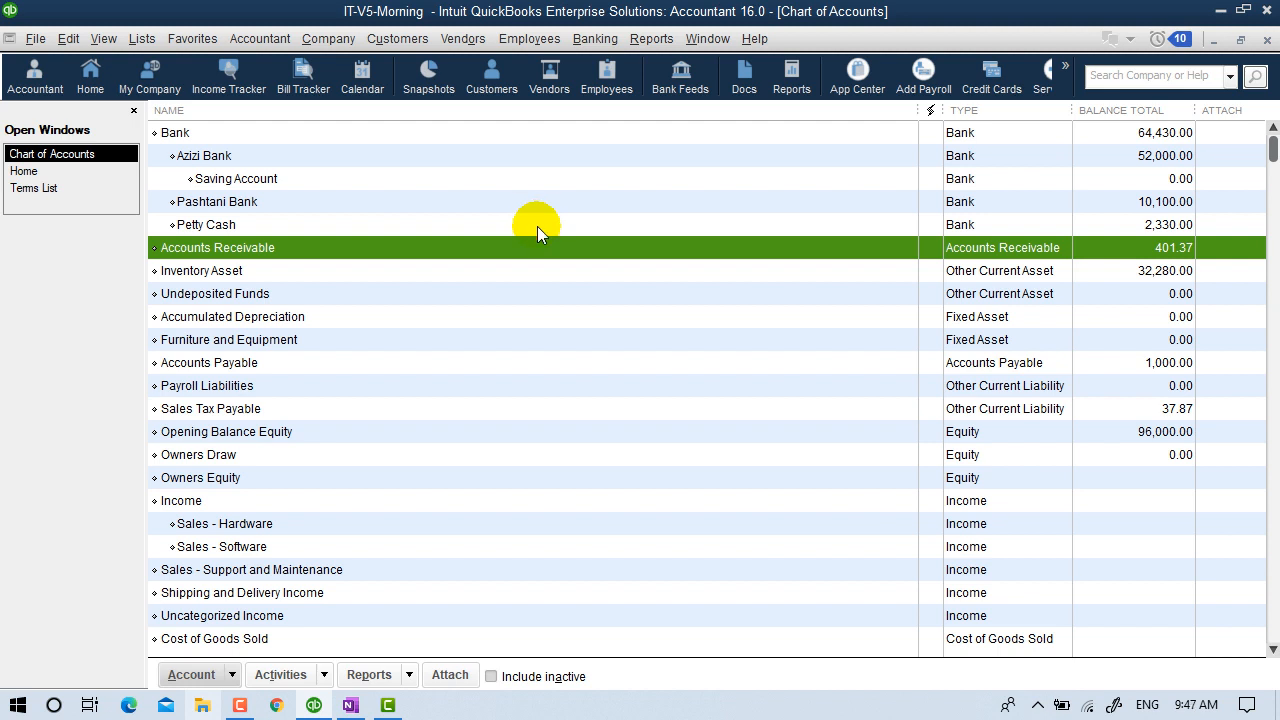
Close the Chart of Accounts after checking Accounts Receivable at 401.37.
click(1267, 40)
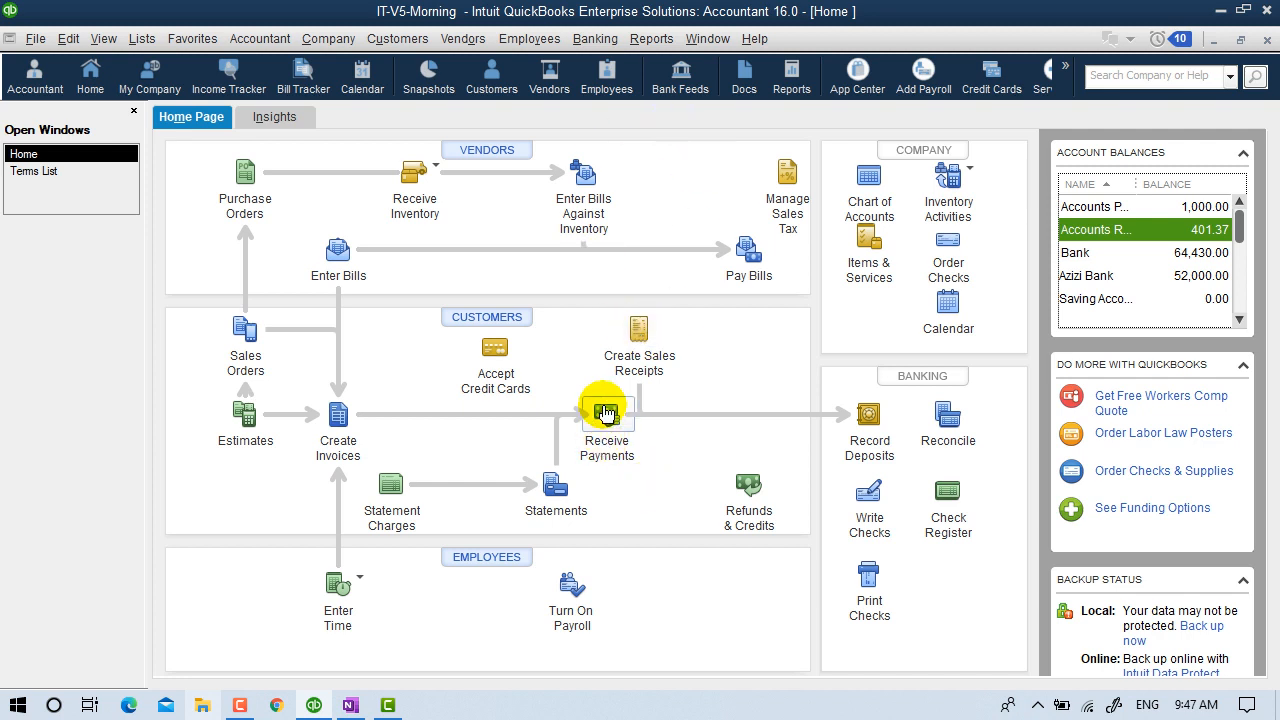
Open Receive Payments and select the customer in Received From.
click(397, 38)
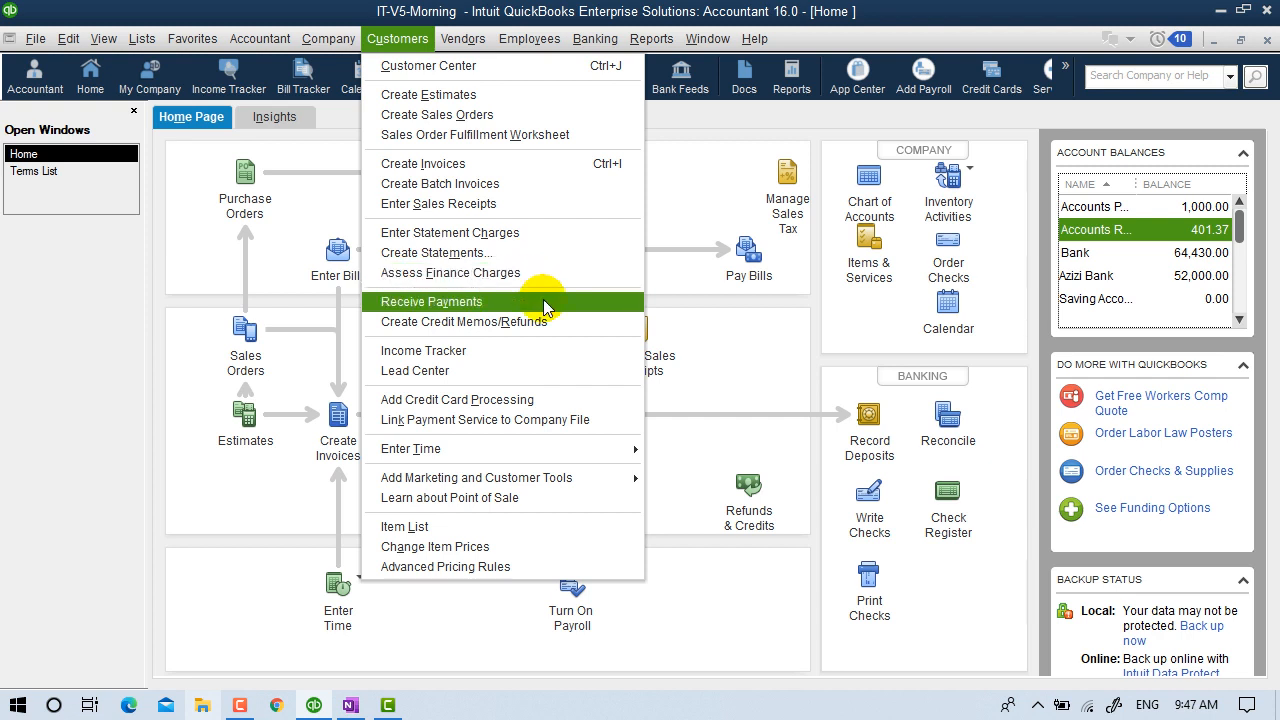
click(722, 337)
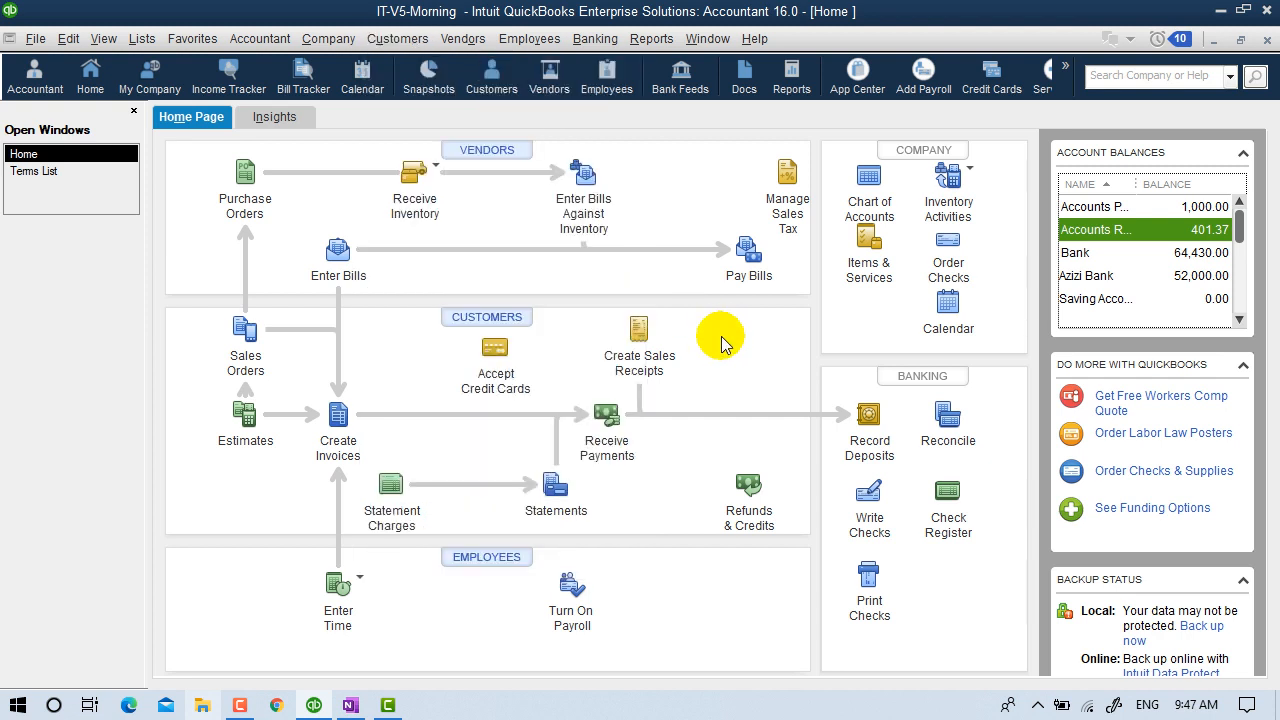
click(614, 427)
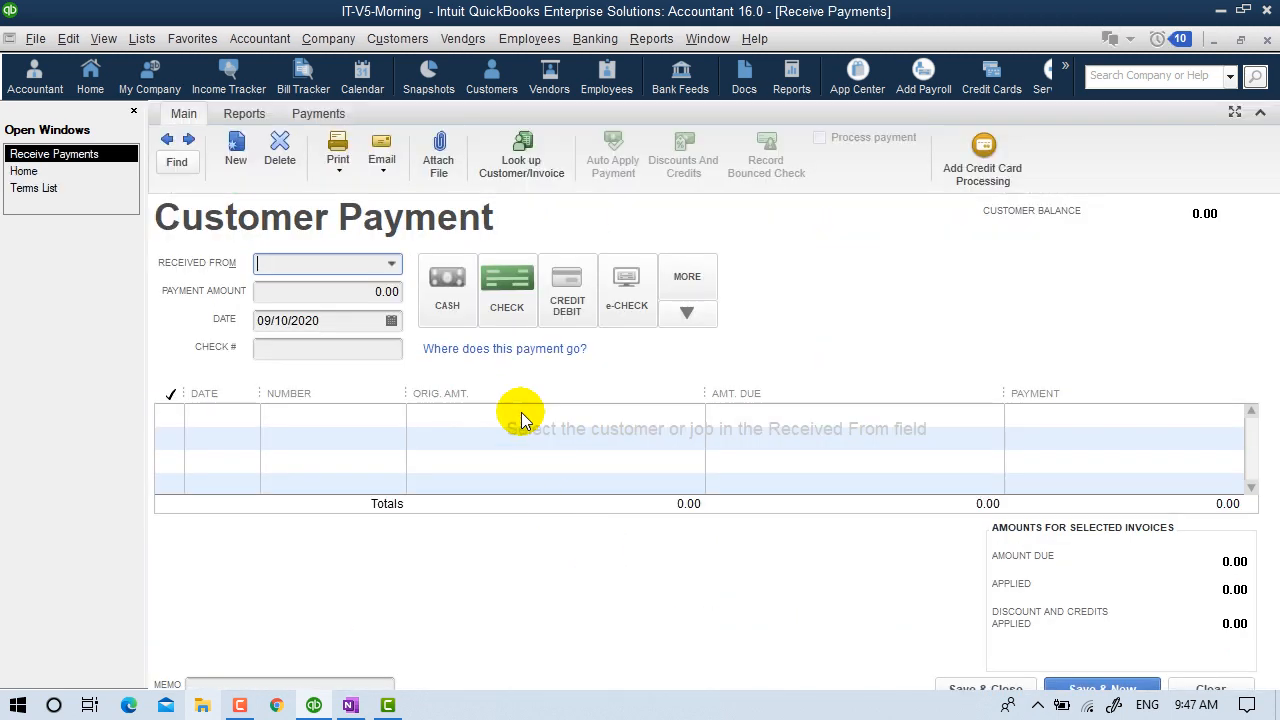
click(390, 266)
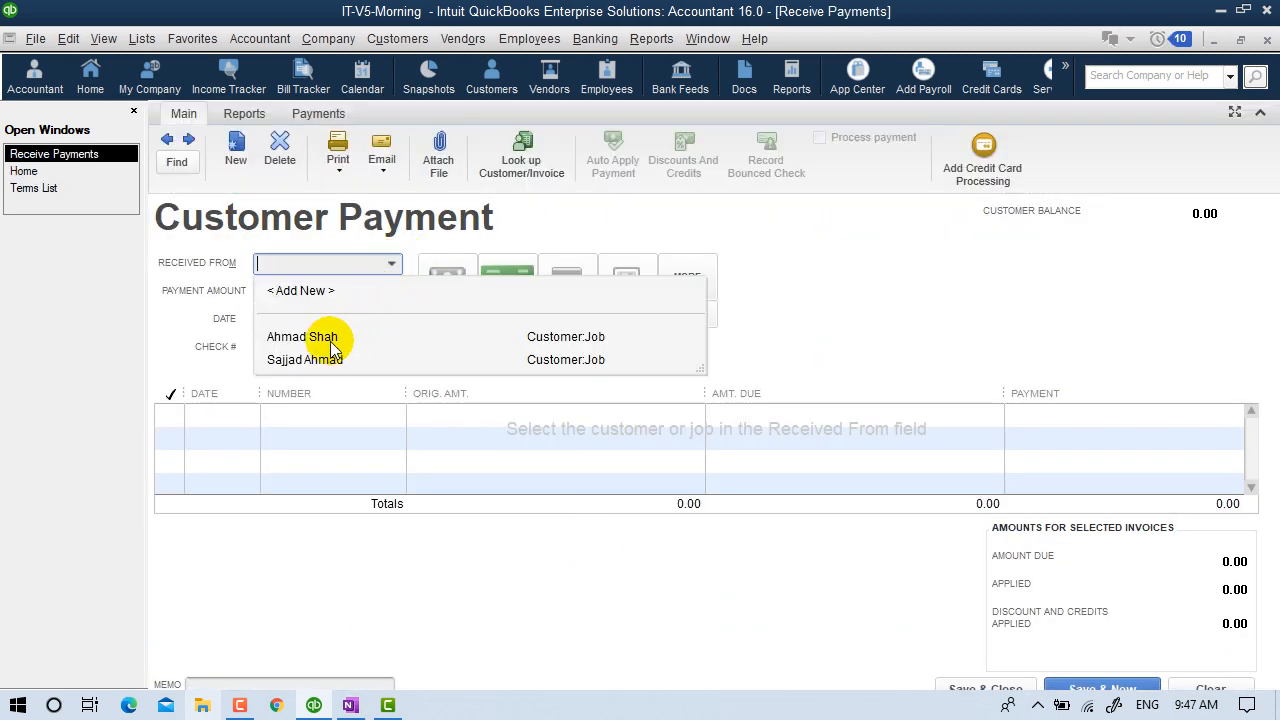
click(363, 340)
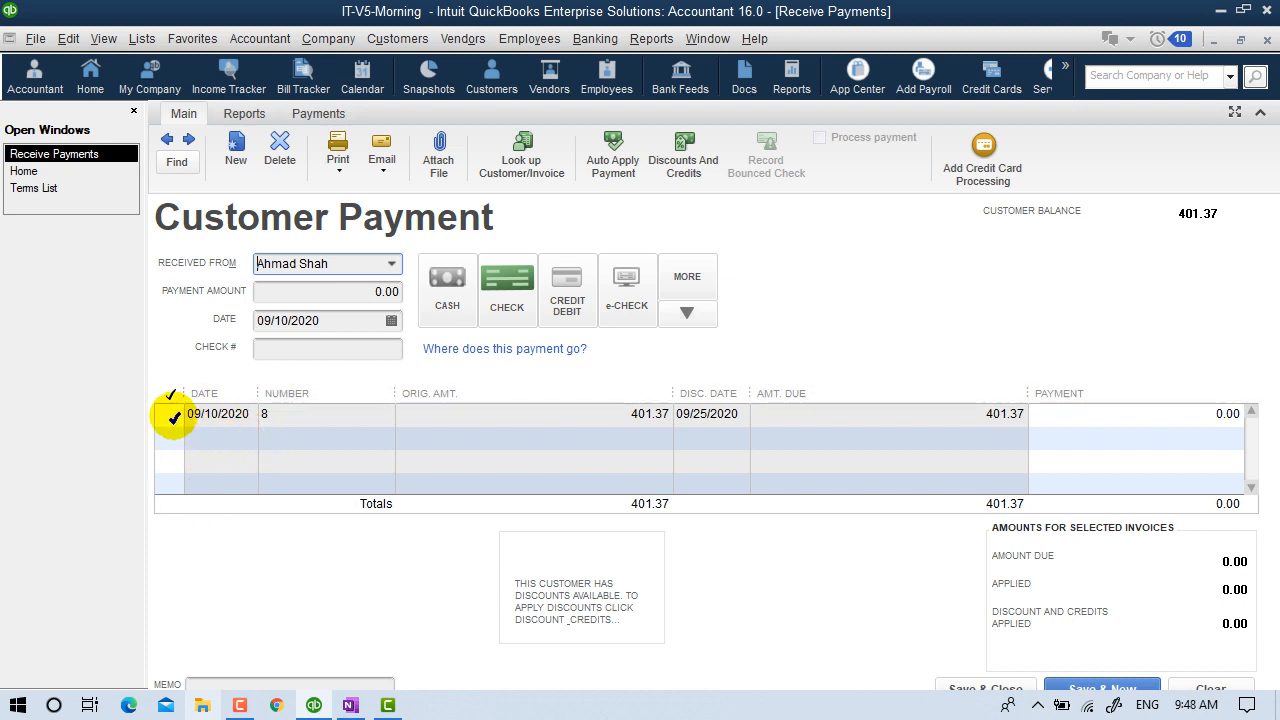
Tick invoice 8 for payment, dismissing the over-application warnings.
click(172, 414)
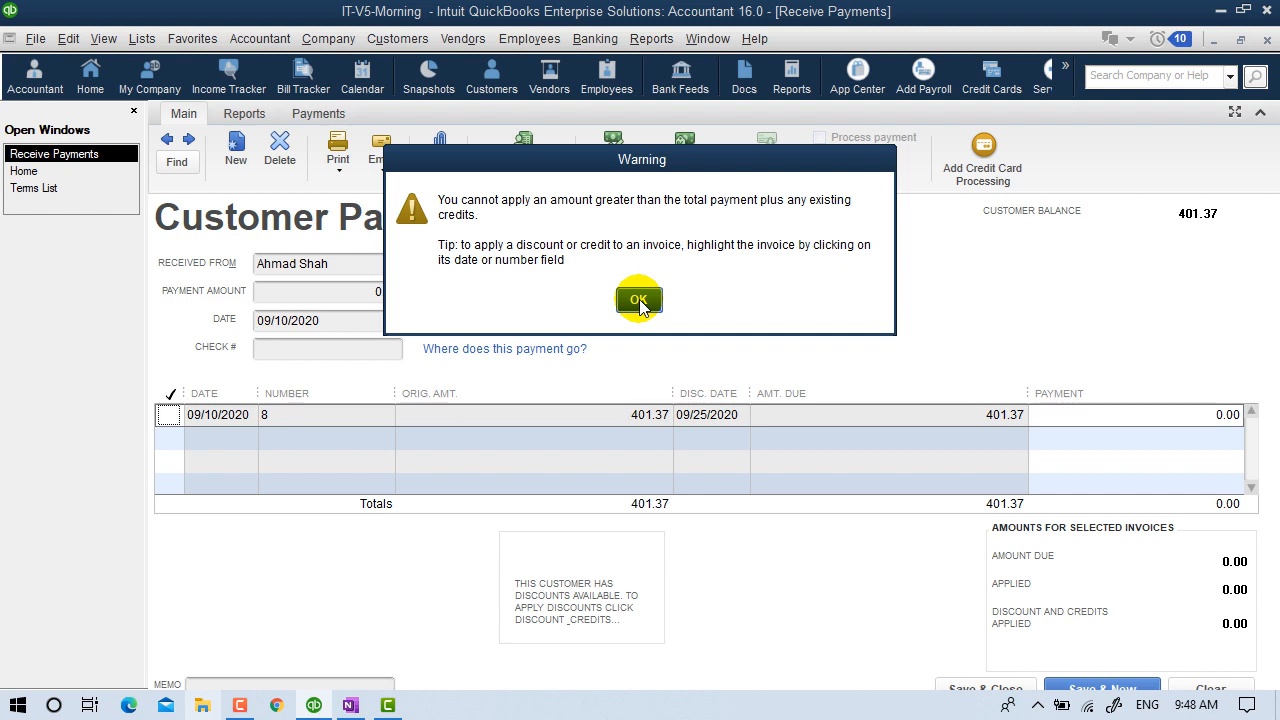
click(638, 300)
click(171, 414)
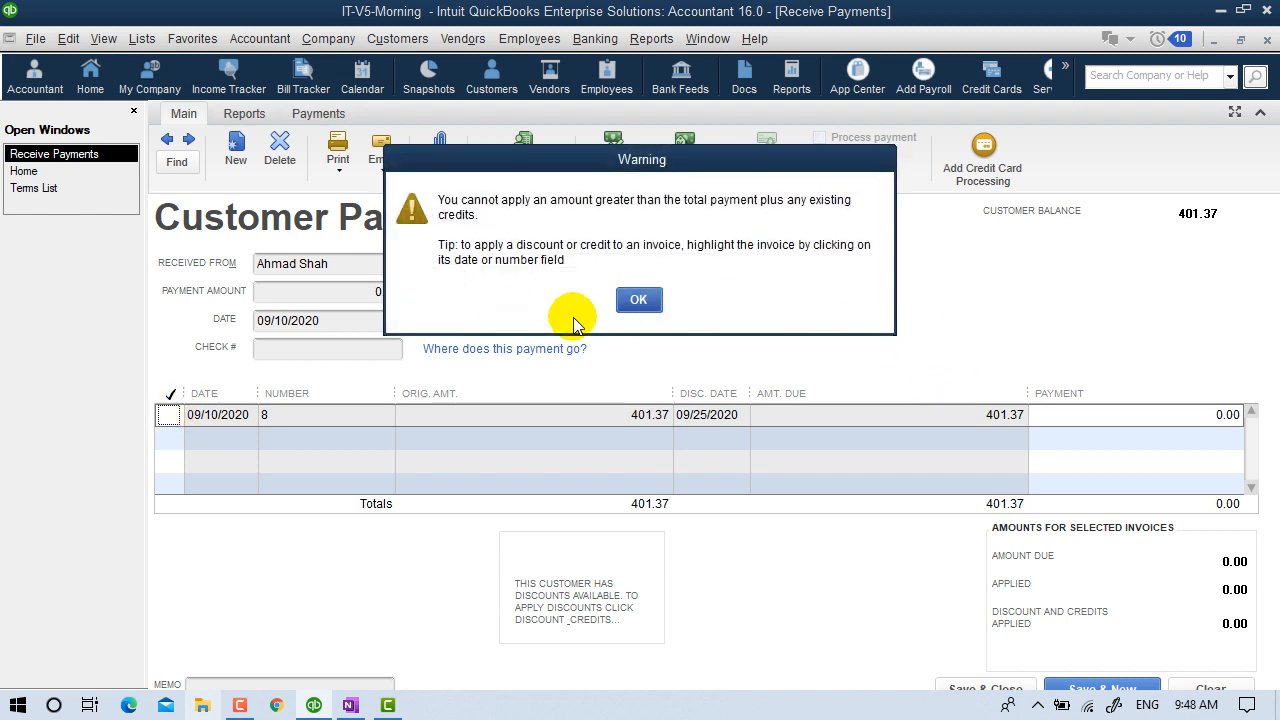
click(638, 300)
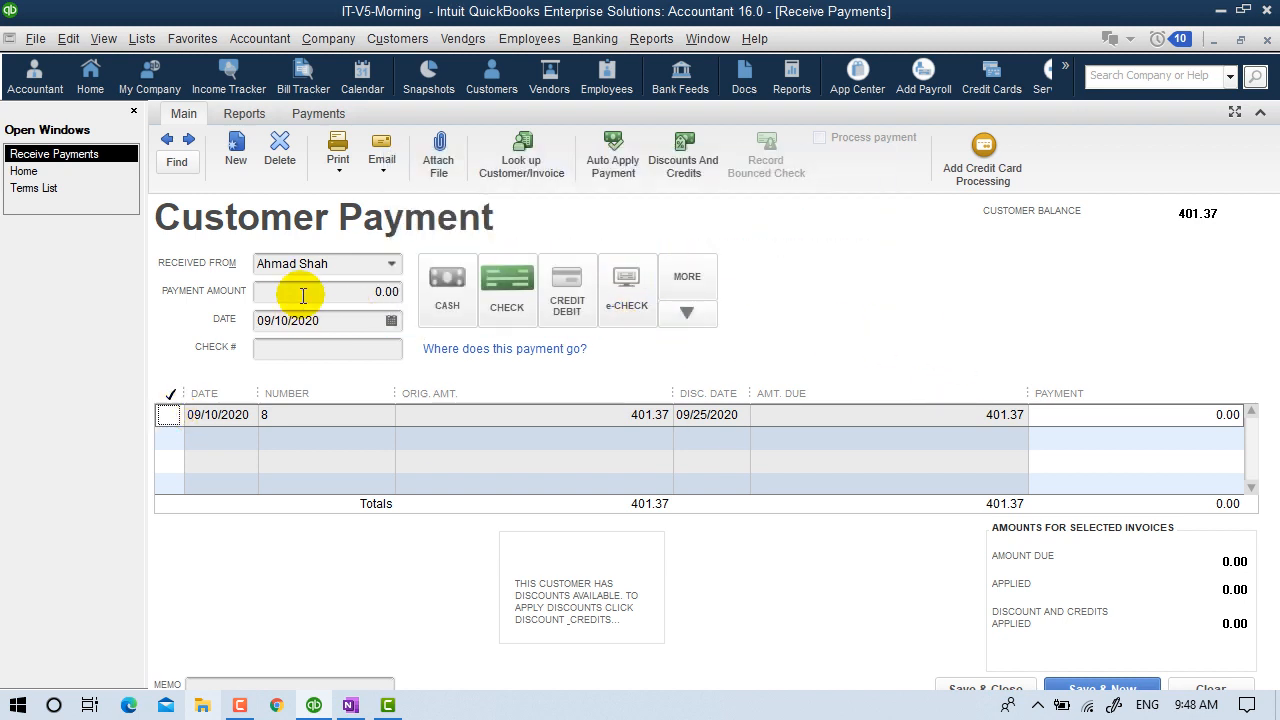
Record a CASH payment and apply 200.00 to invoice 8 as an underpayment.
click(449, 272)
click(326, 289)
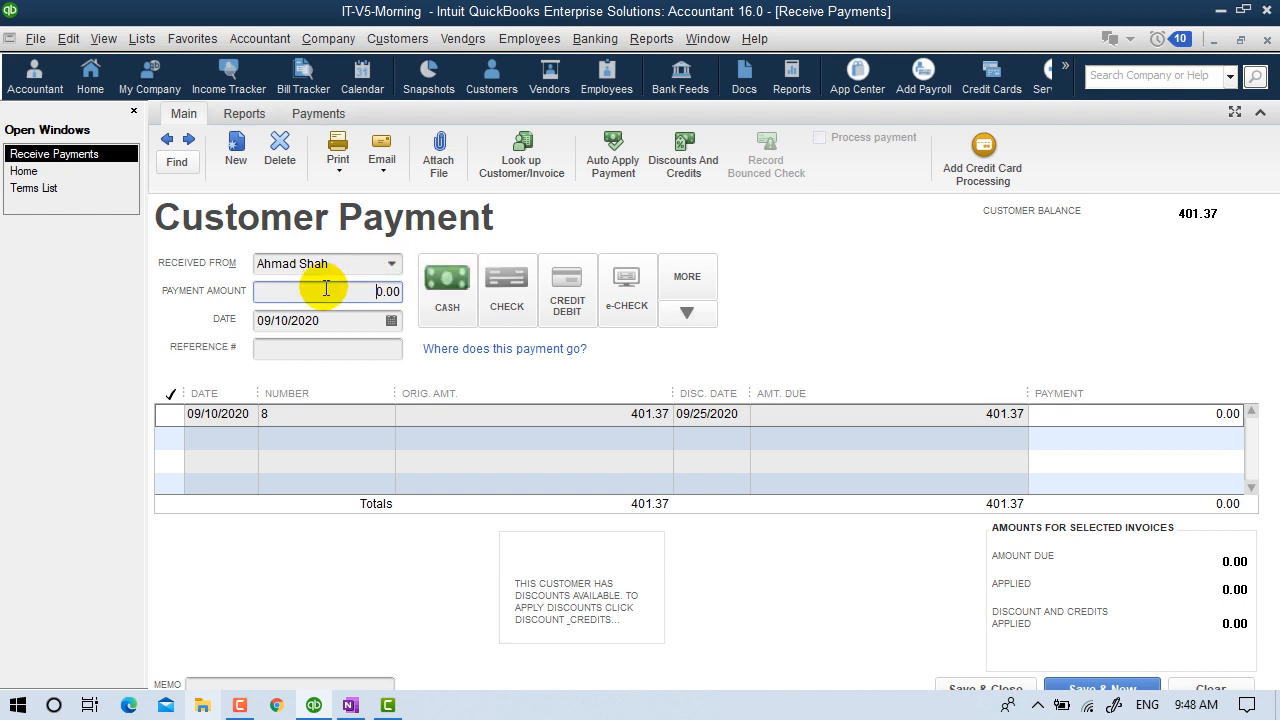
click(1119, 416)
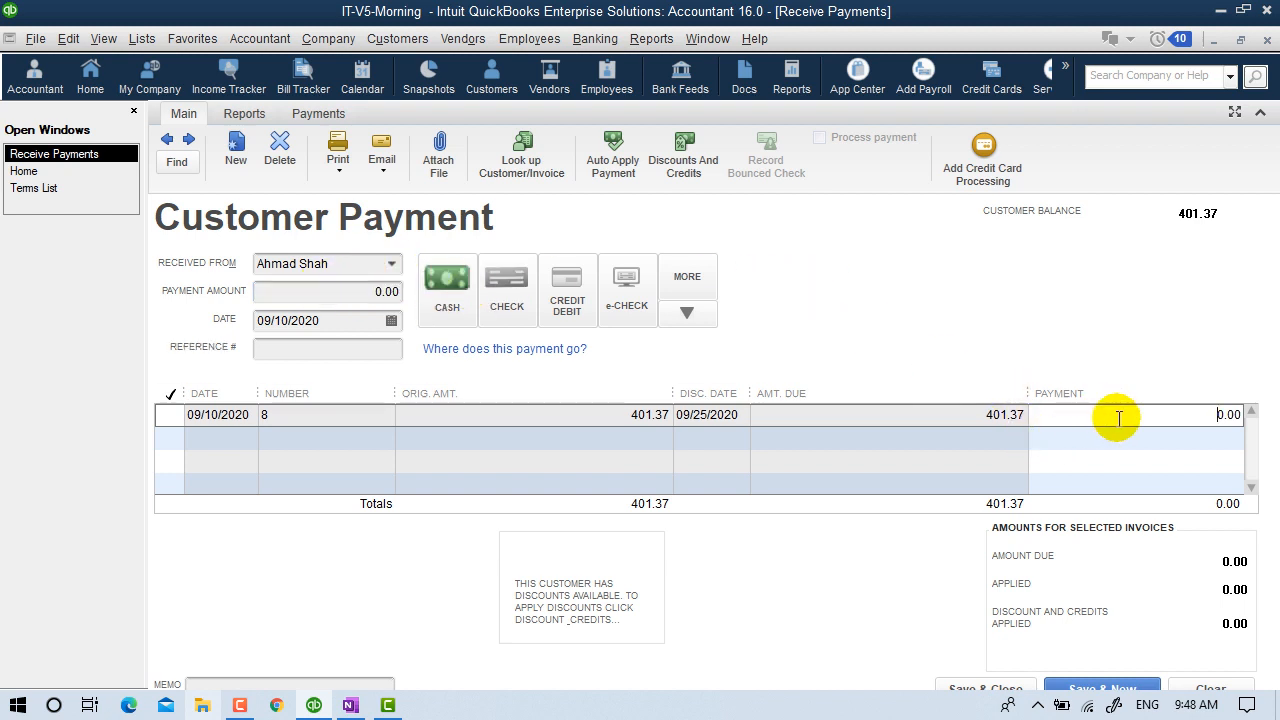
drag(1119, 416, 1262, 415)
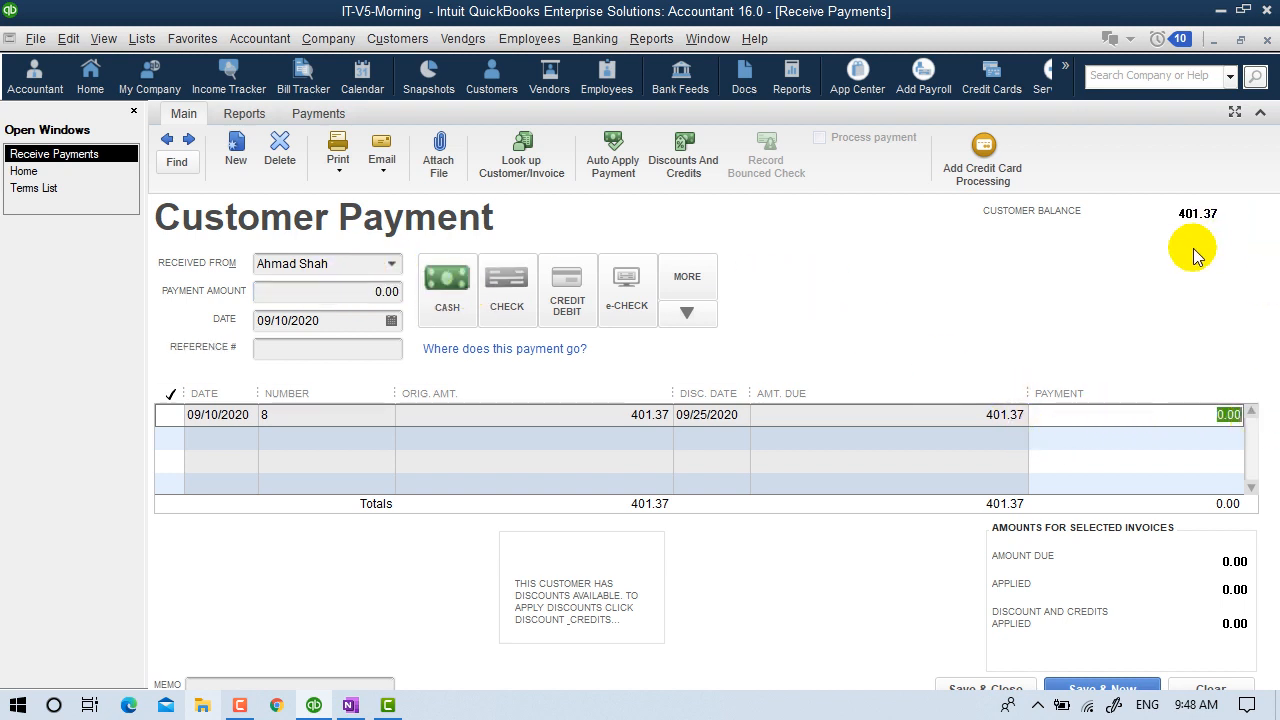
text(40)
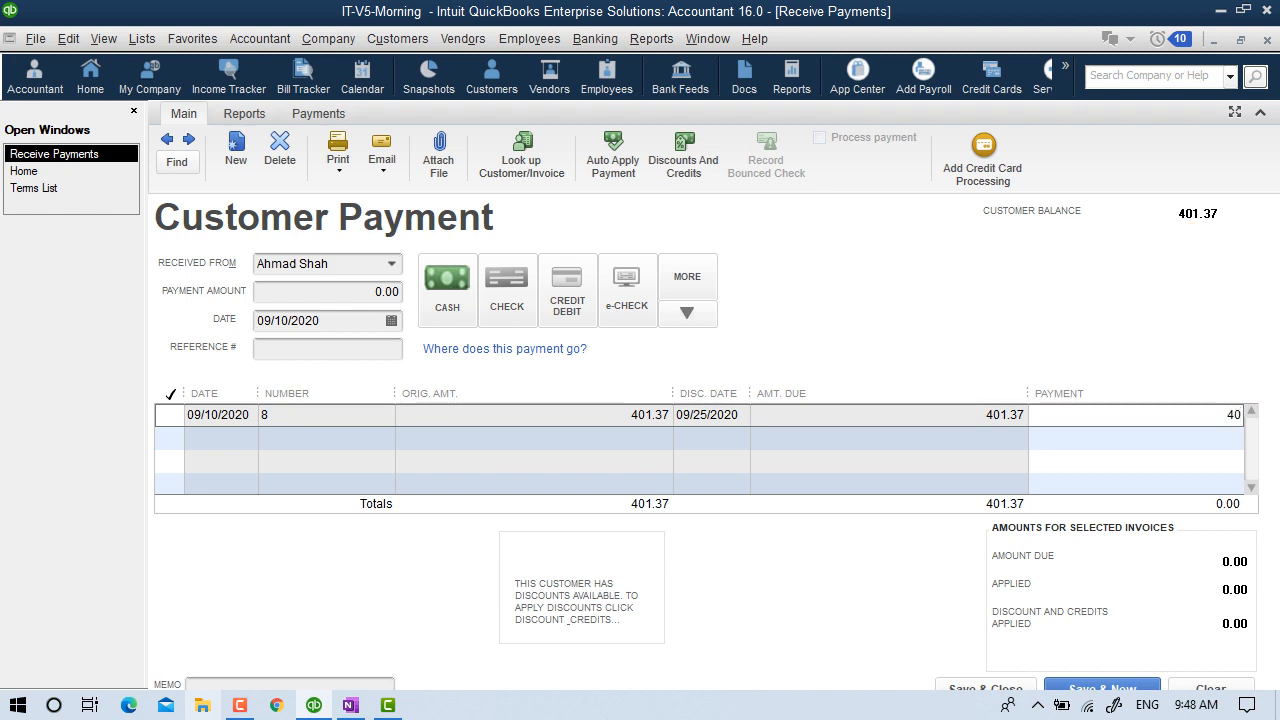
text(1.37)
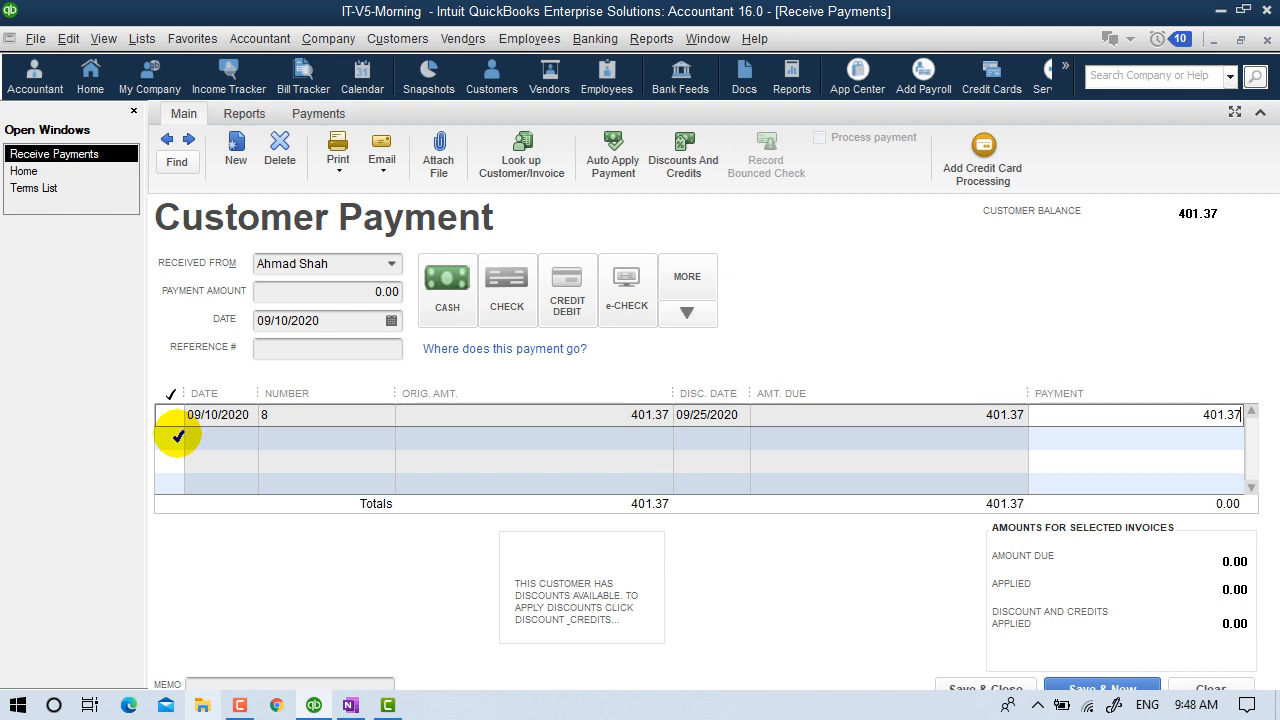
click(176, 415)
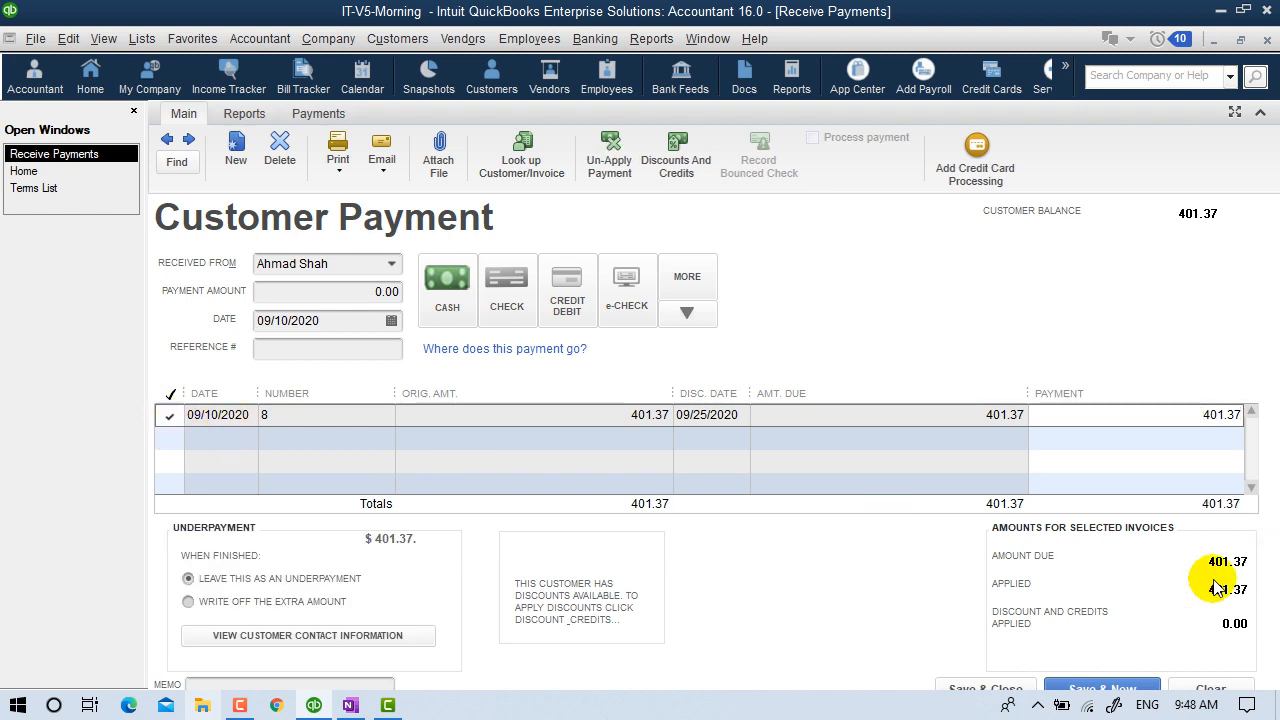
click(1146, 416)
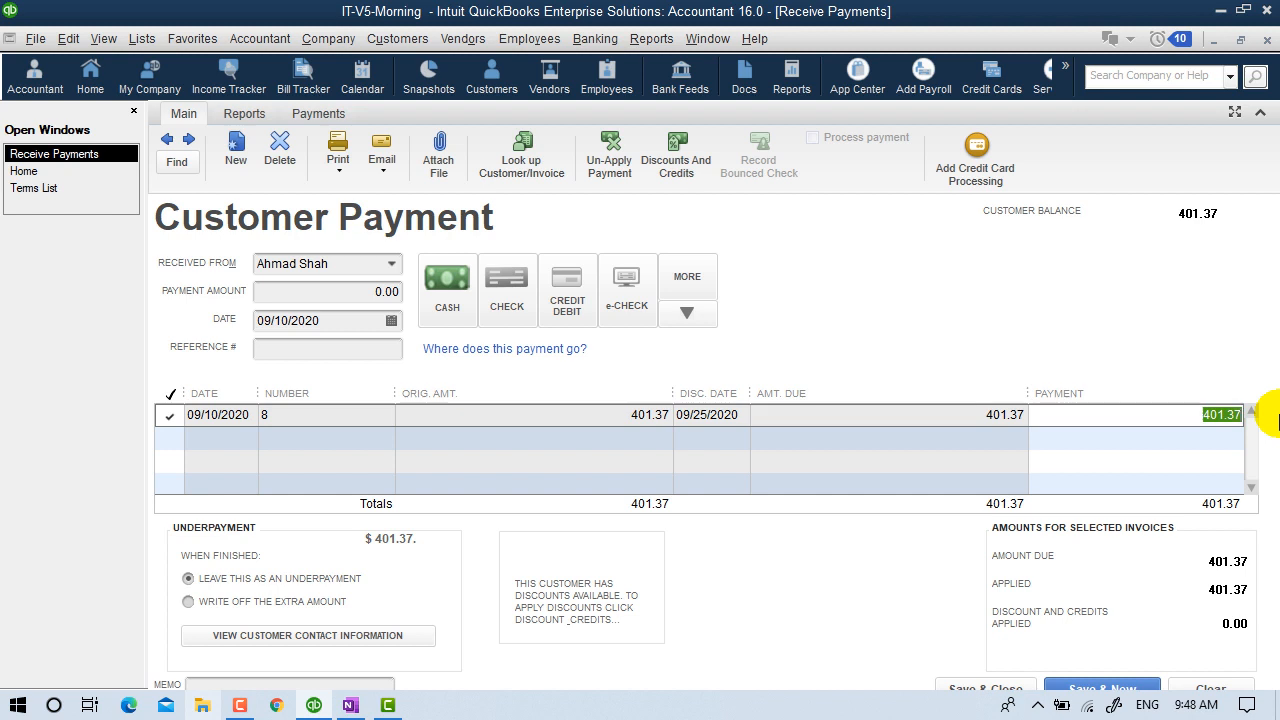
text(200)
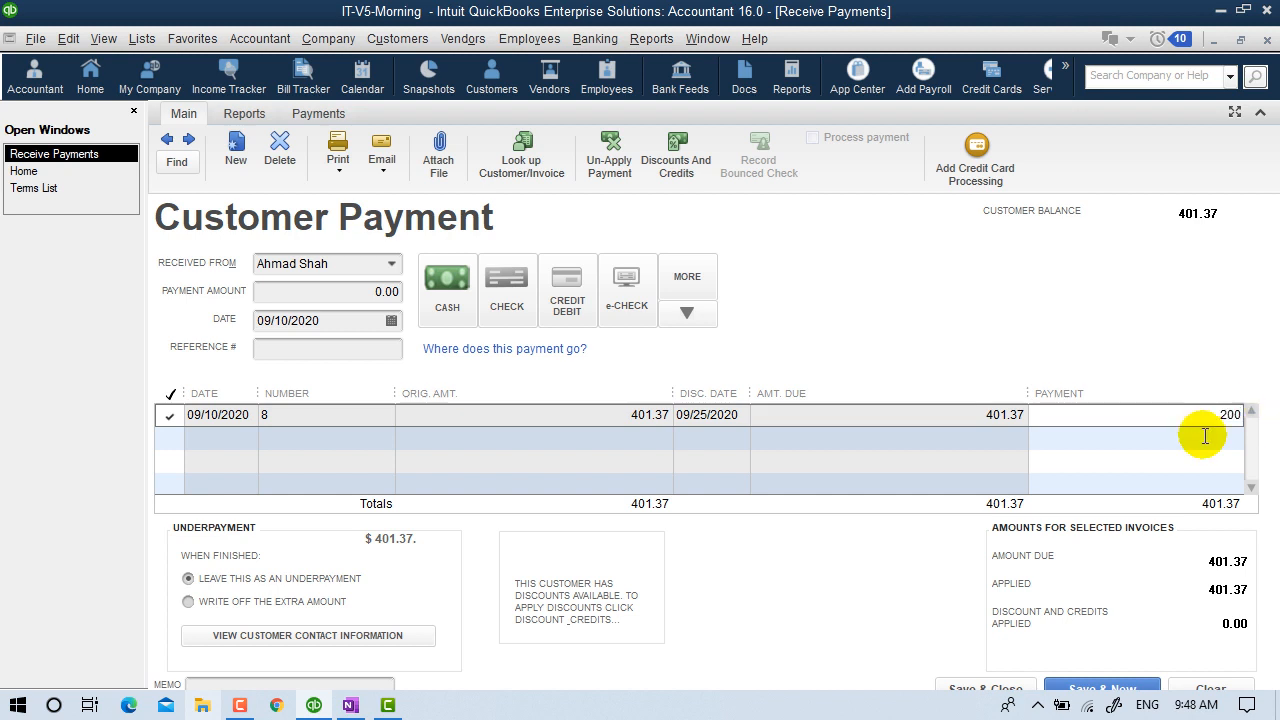
click(1198, 416)
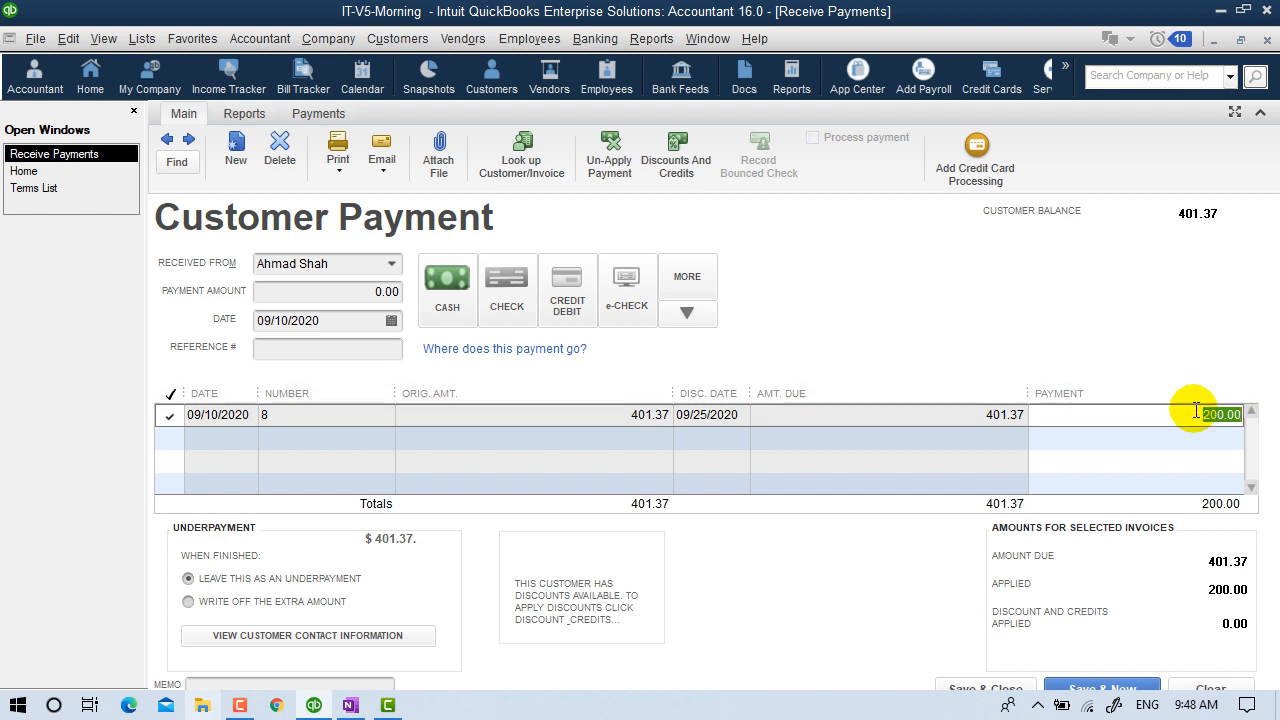
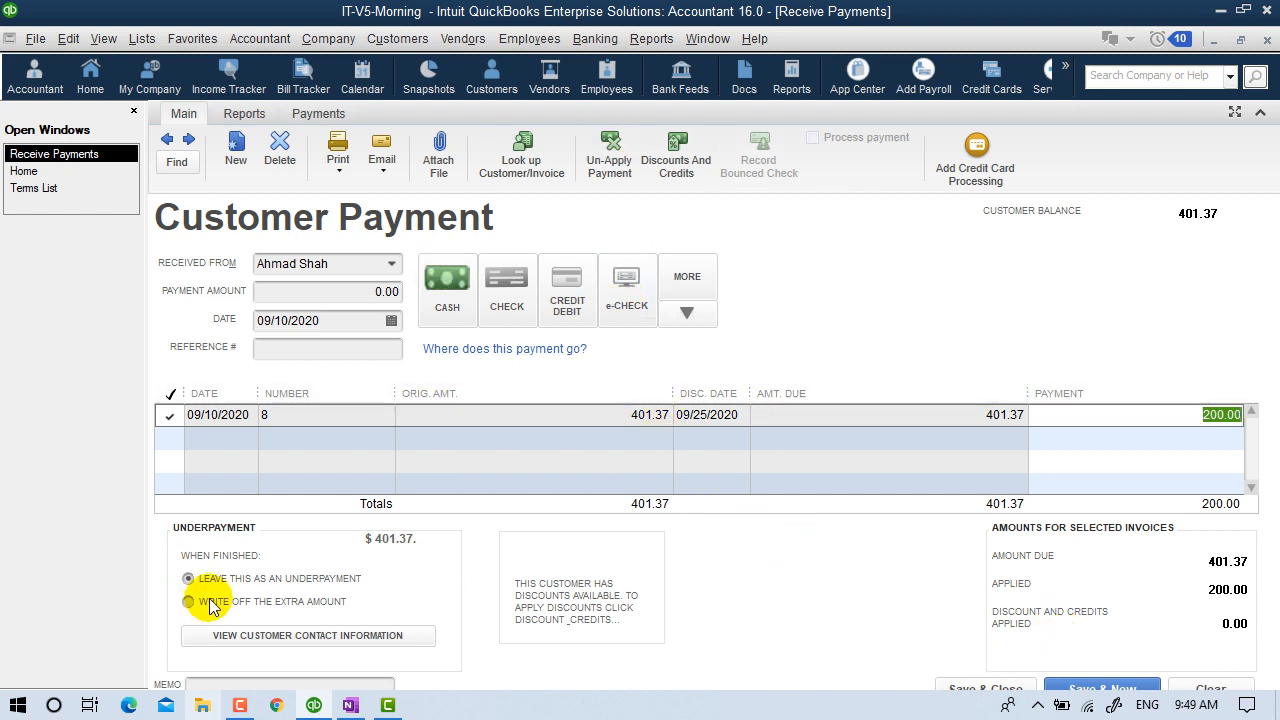
Enter 200.00 as the payment amount against invoice 8 and save the payment.
click(966, 690)
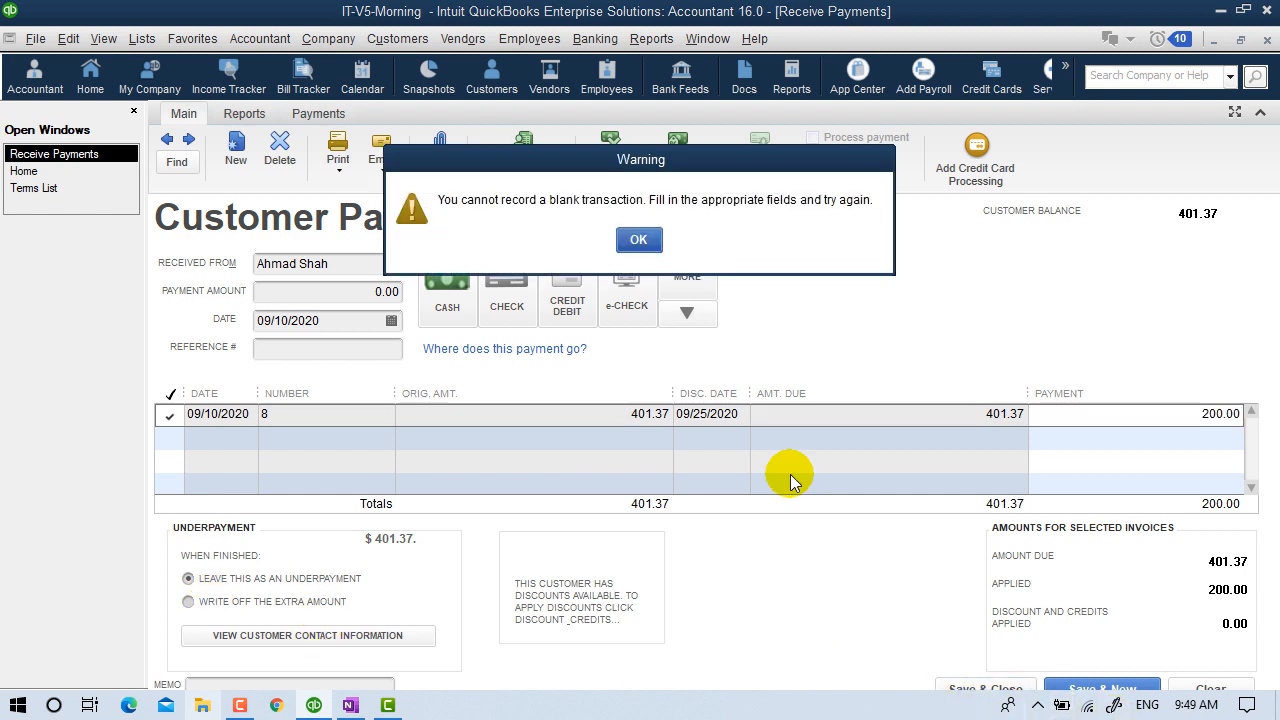
click(637, 241)
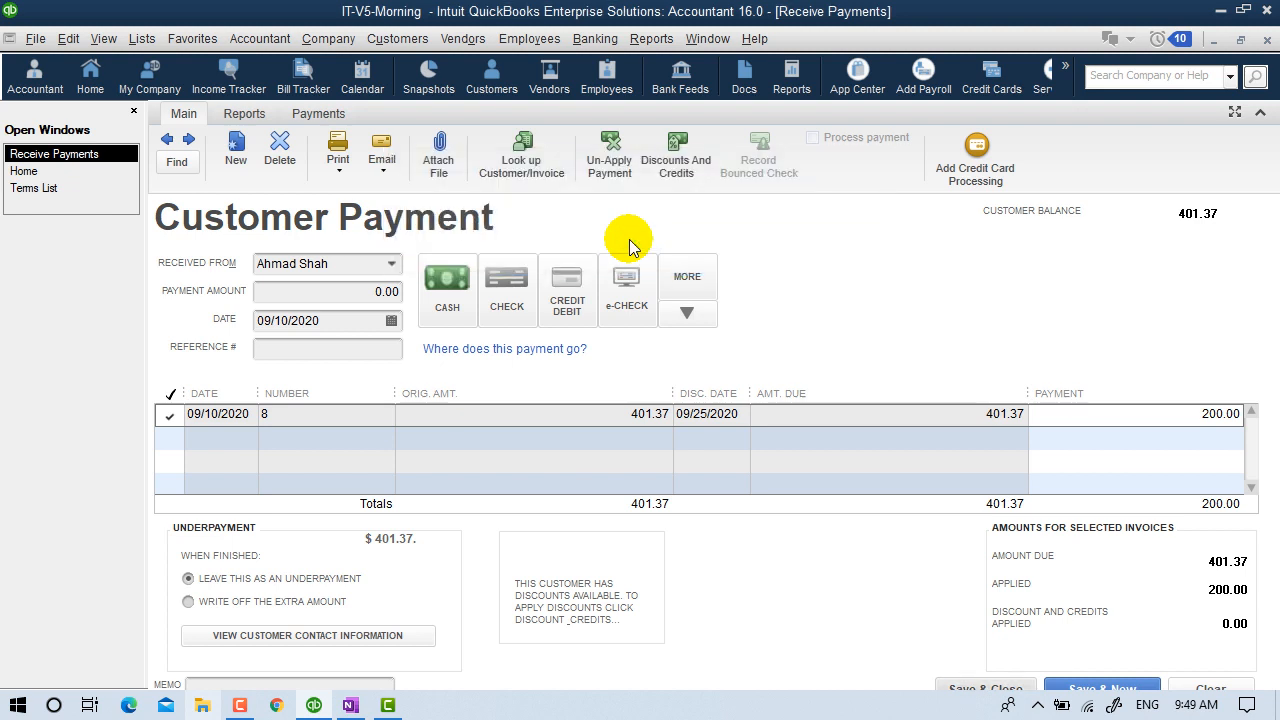
click(326, 292)
text(200)
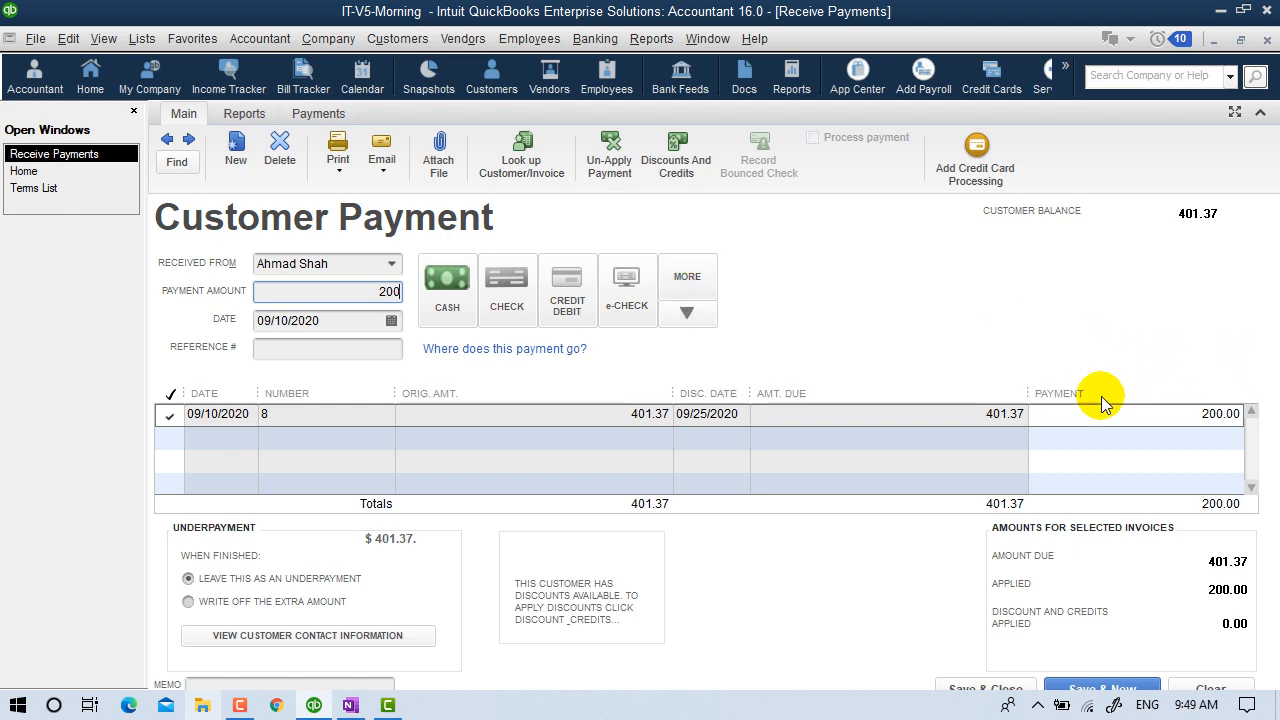
click(982, 689)
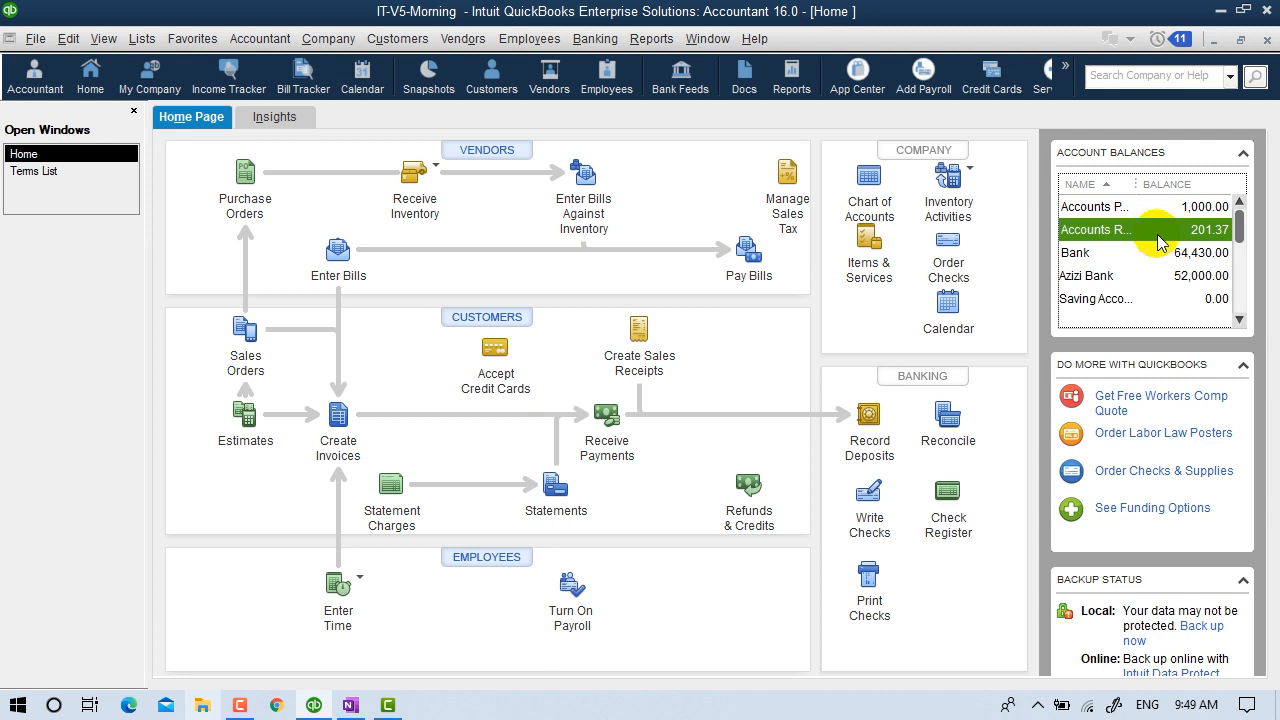
click(866, 182)
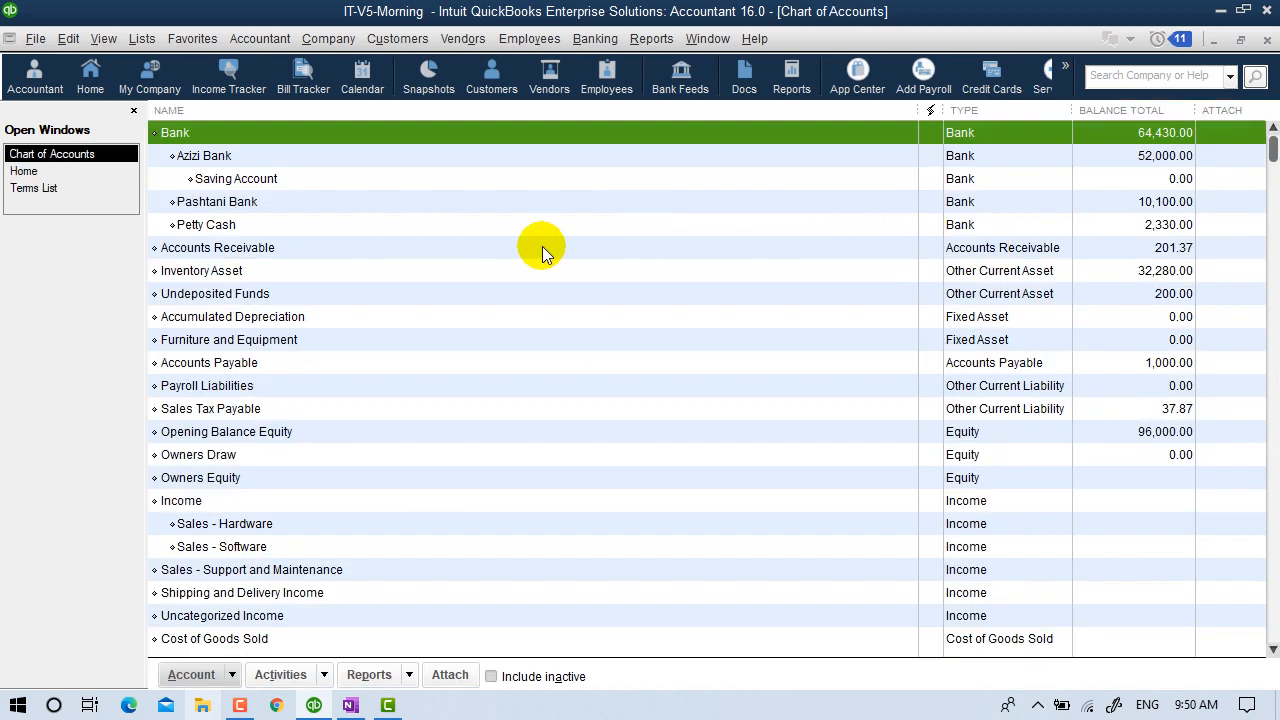
click(1148, 255)
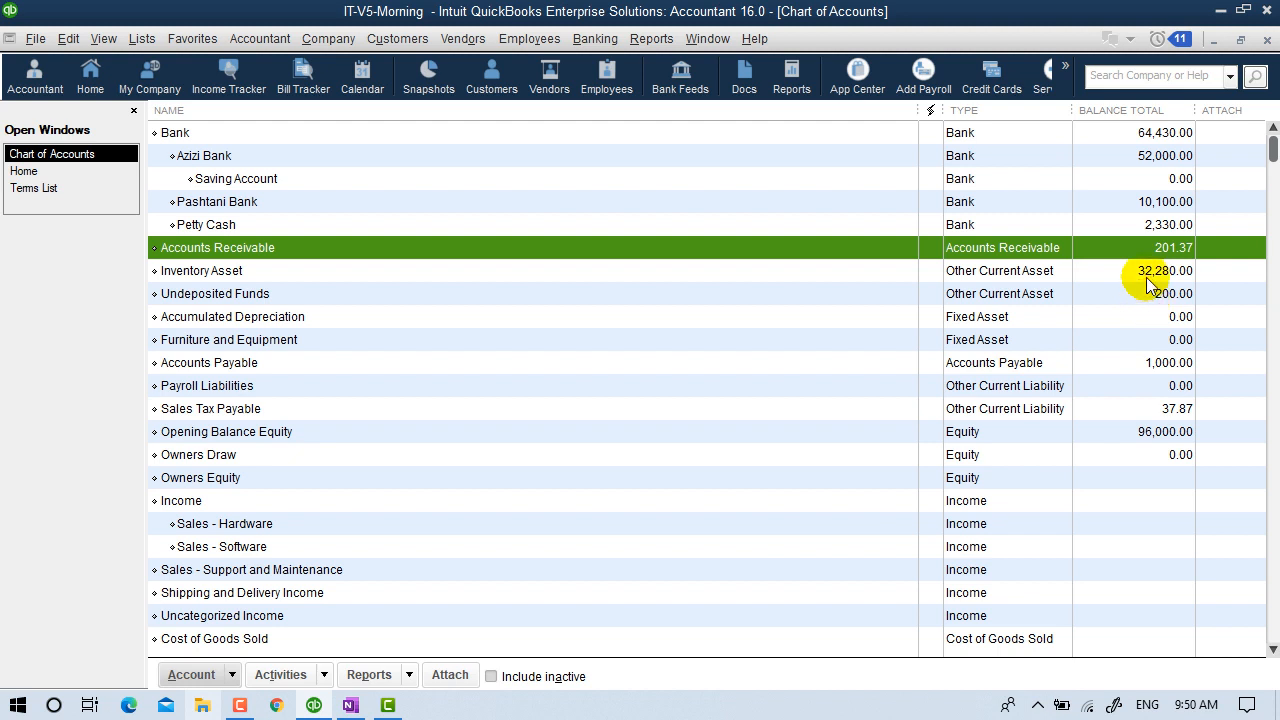
click(1267, 40)
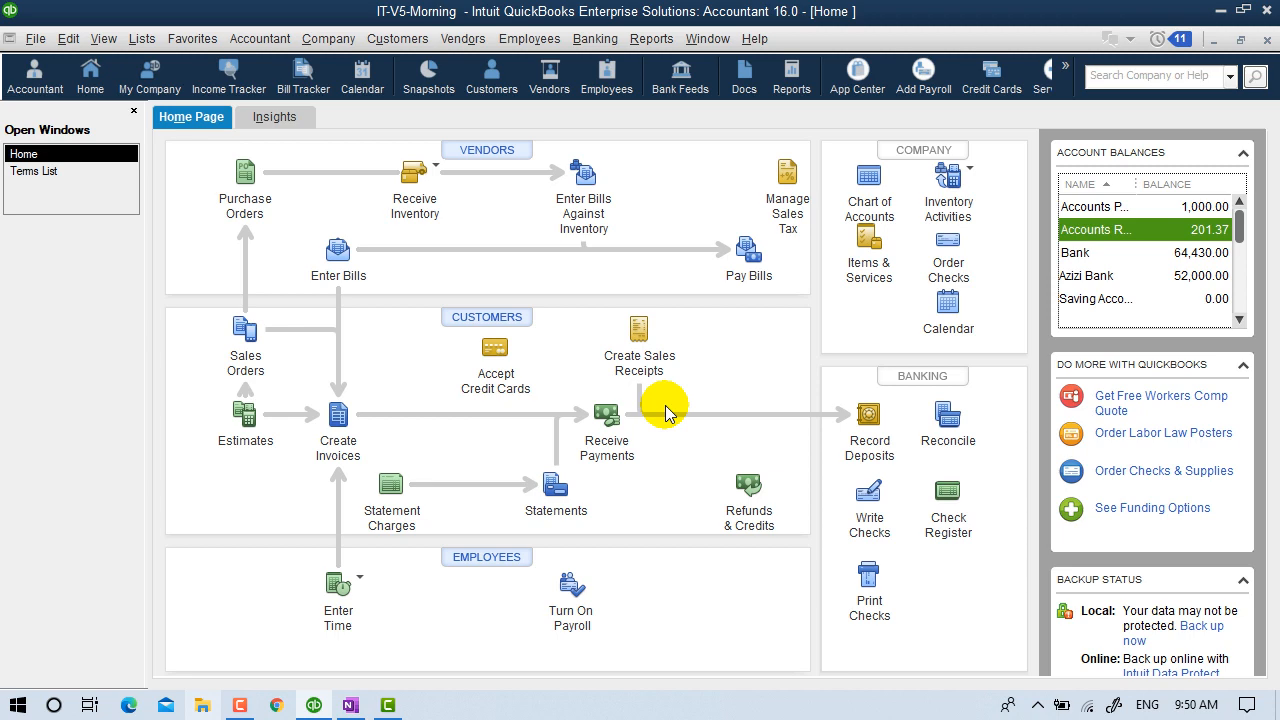
Start a new customer payment for the customer and tick invoice 8, dismissing the warning.
click(606, 411)
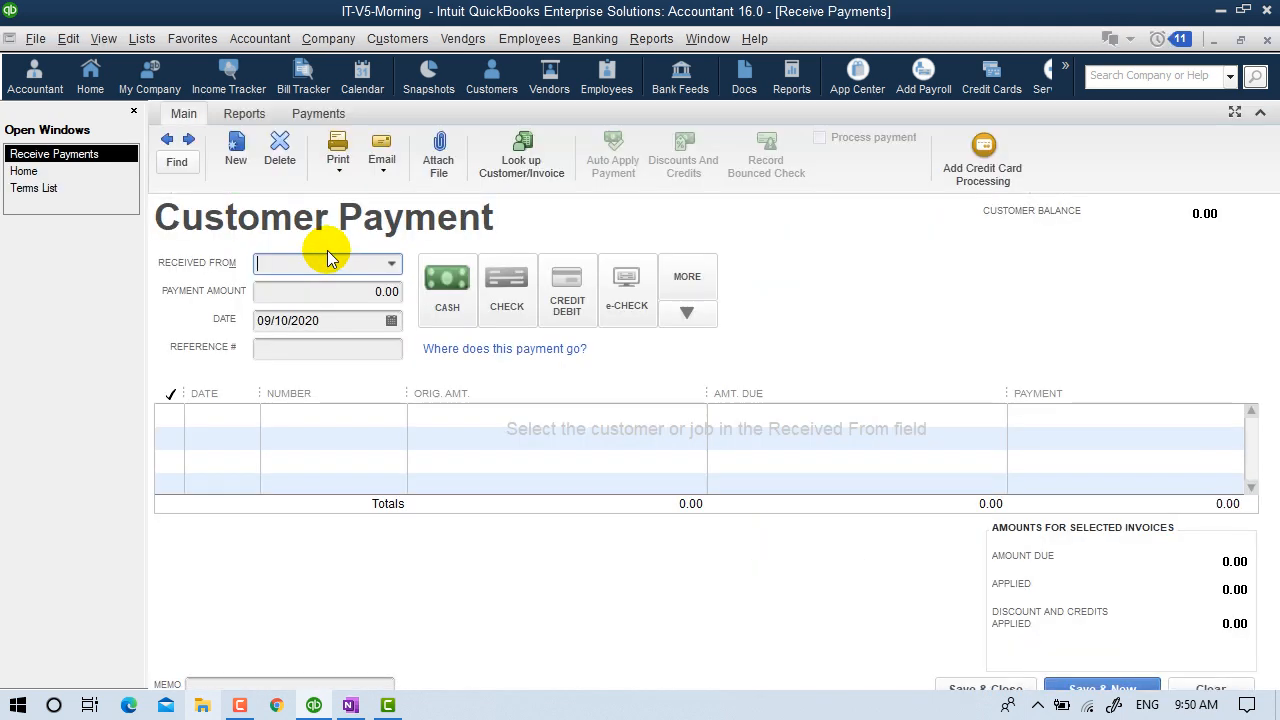
click(390, 264)
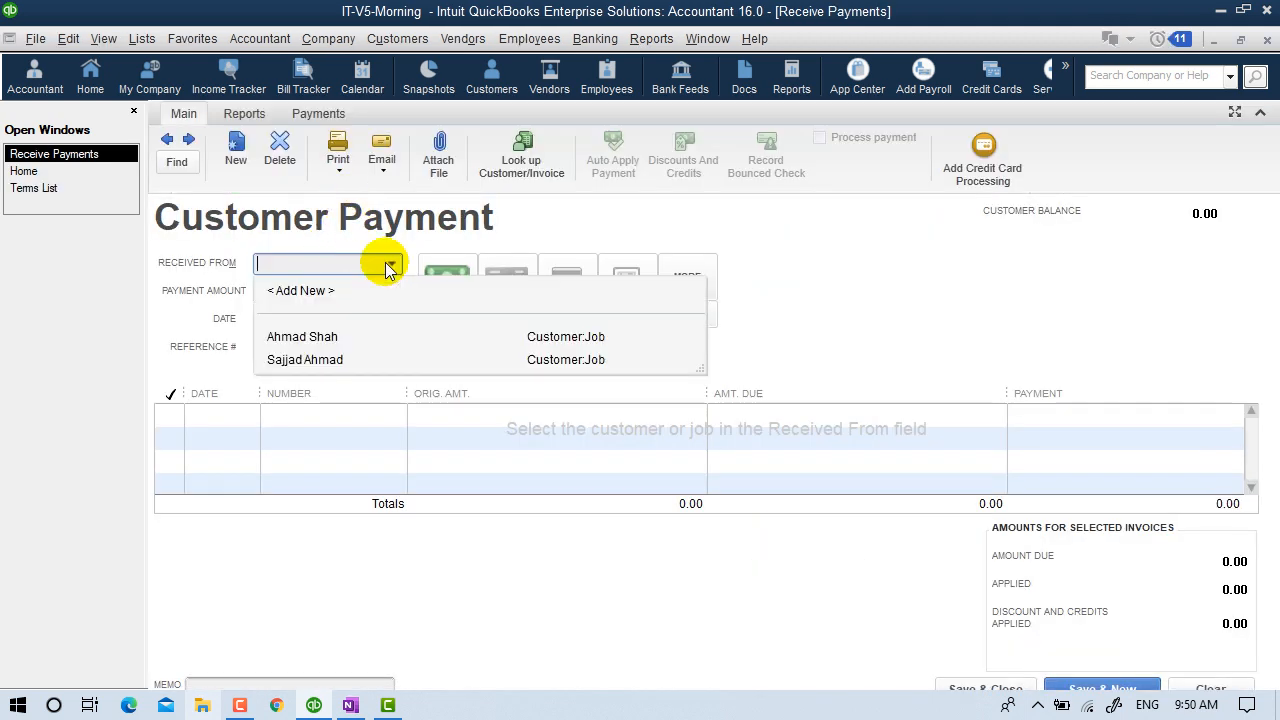
click(305, 336)
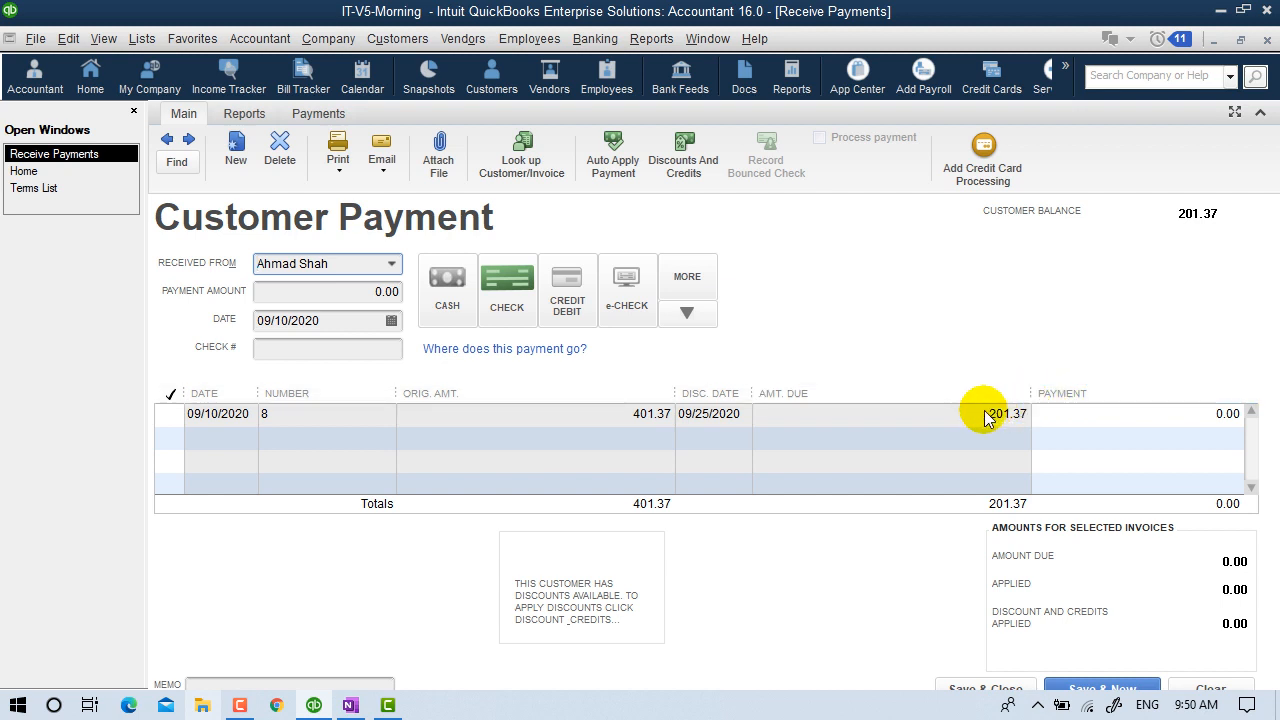
click(169, 426)
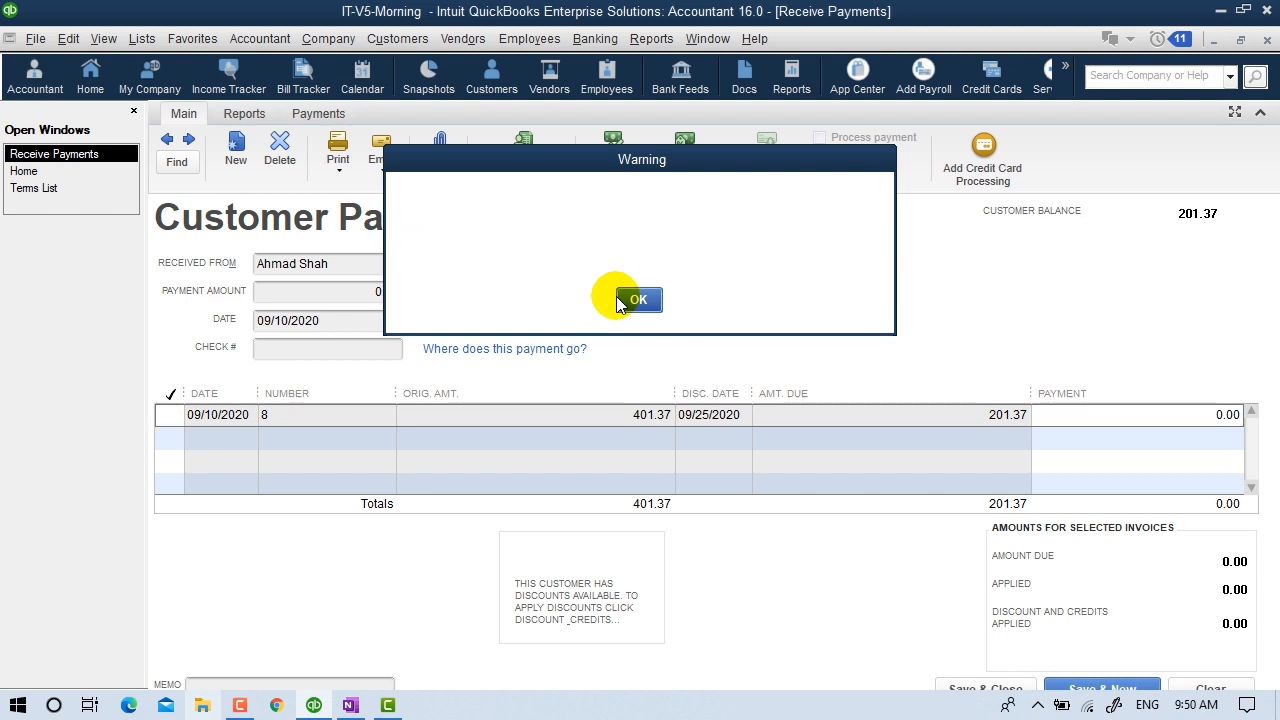
click(618, 297)
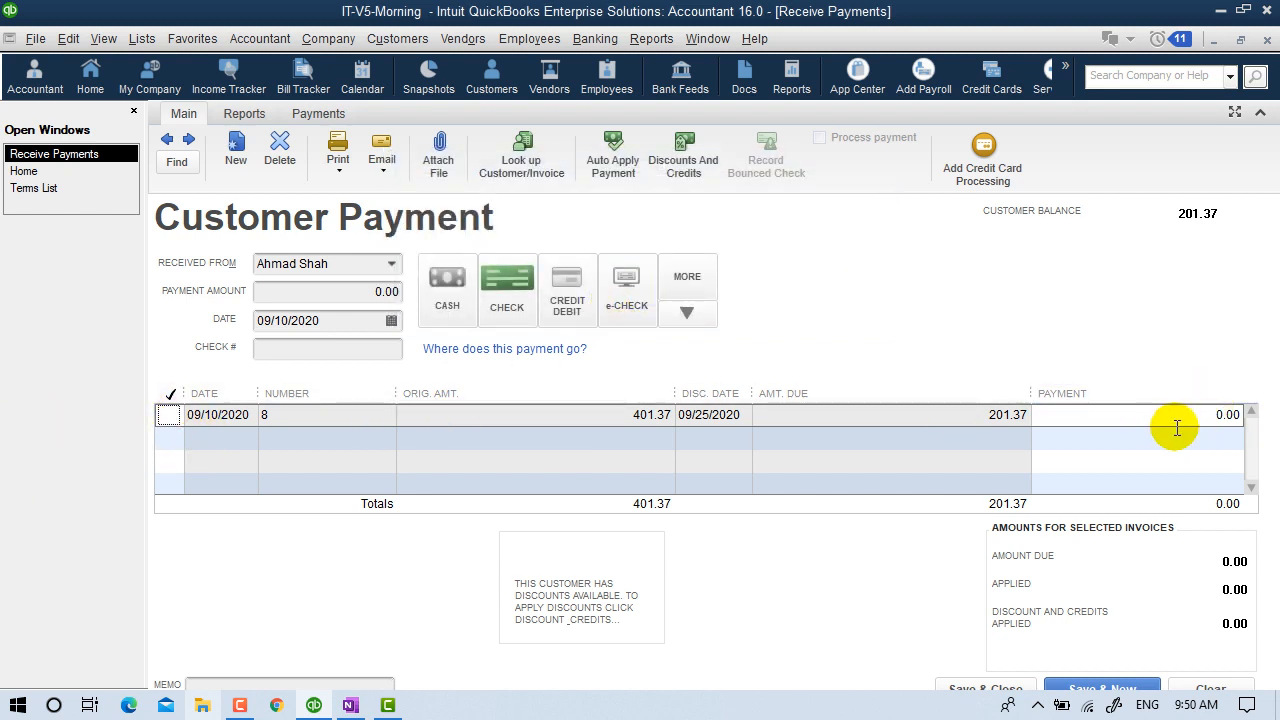
Apply 201.37 to invoice 8 and save the payment.
click(1180, 418)
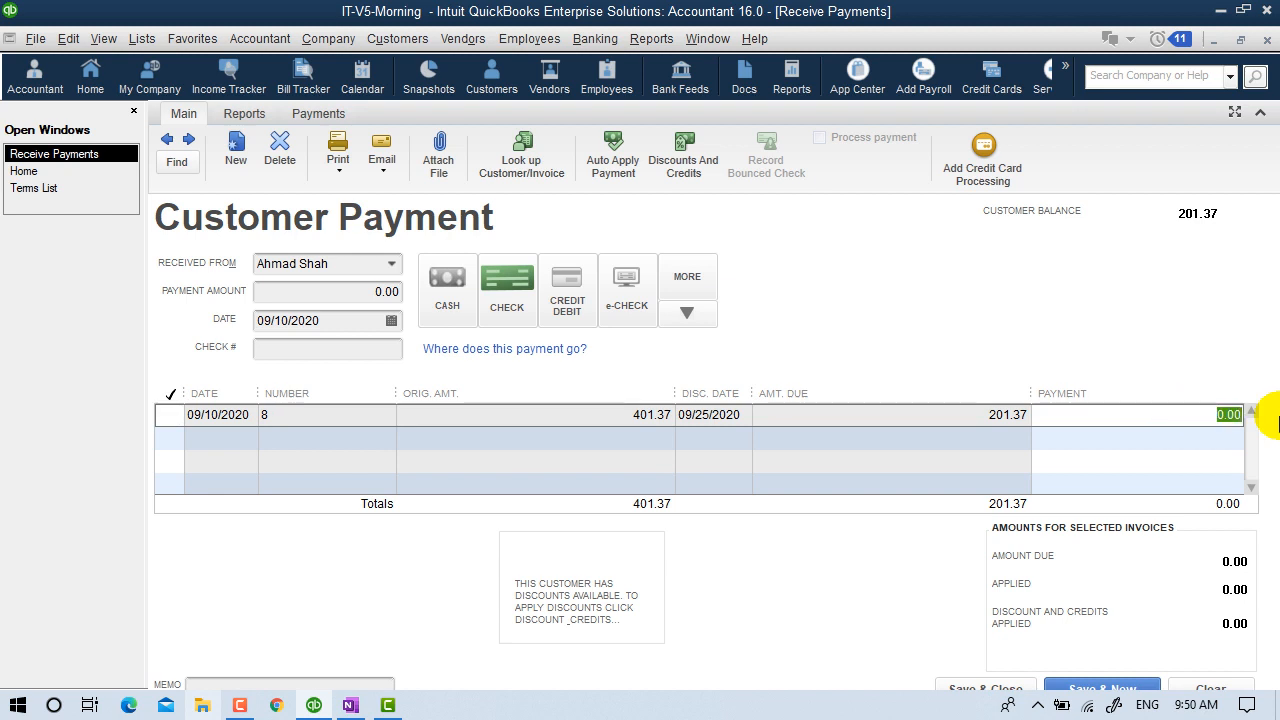
text(2)
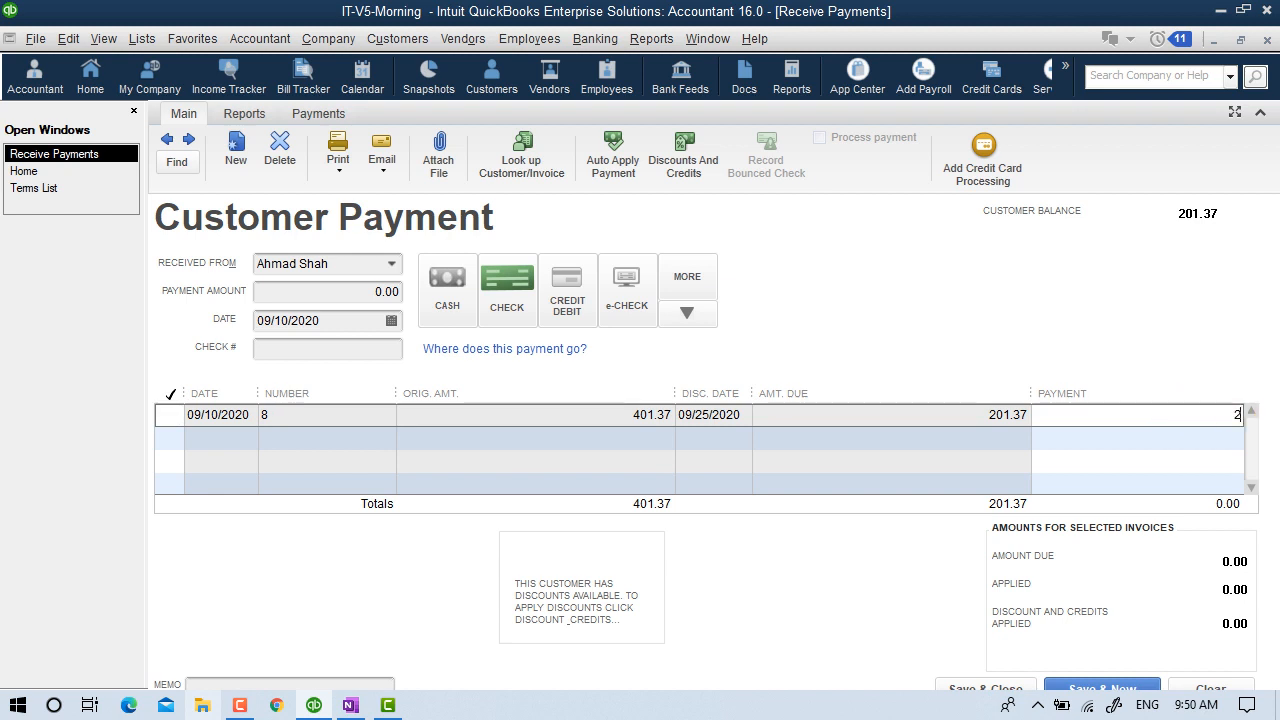
text(01.37)
drag(1162, 411, 1279, 413)
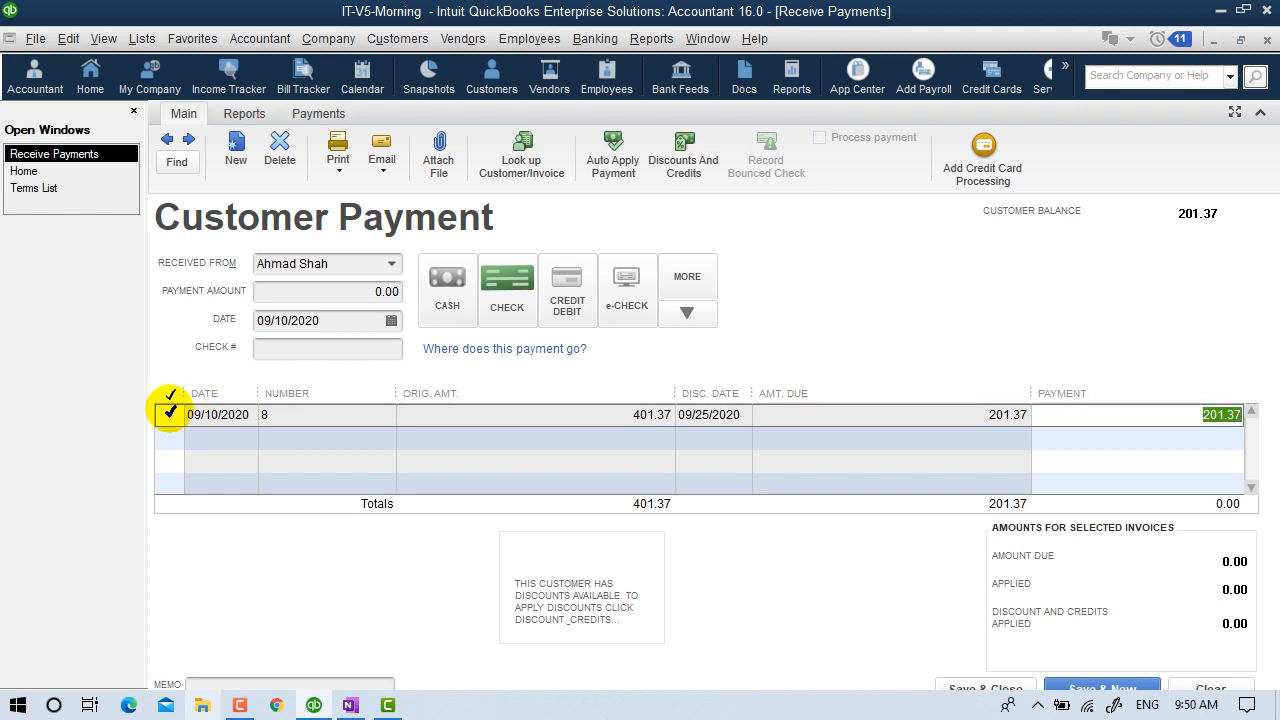
click(169, 413)
click(302, 287)
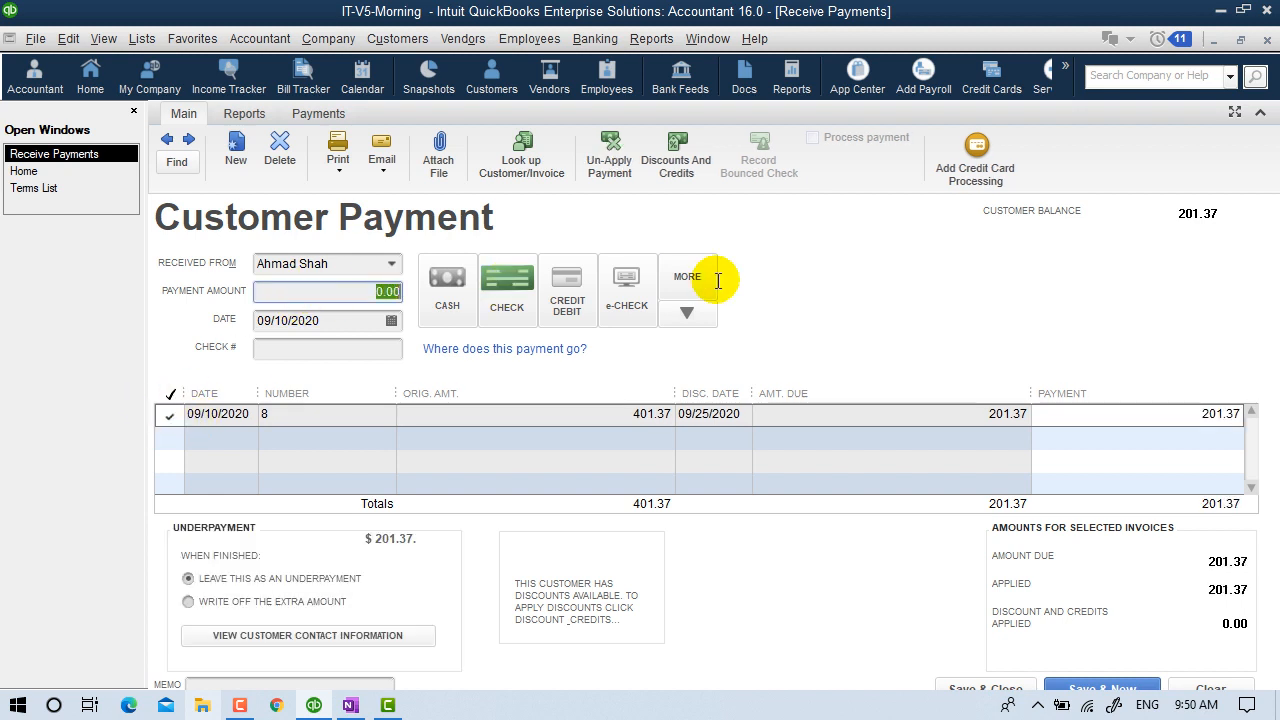
click(975, 688)
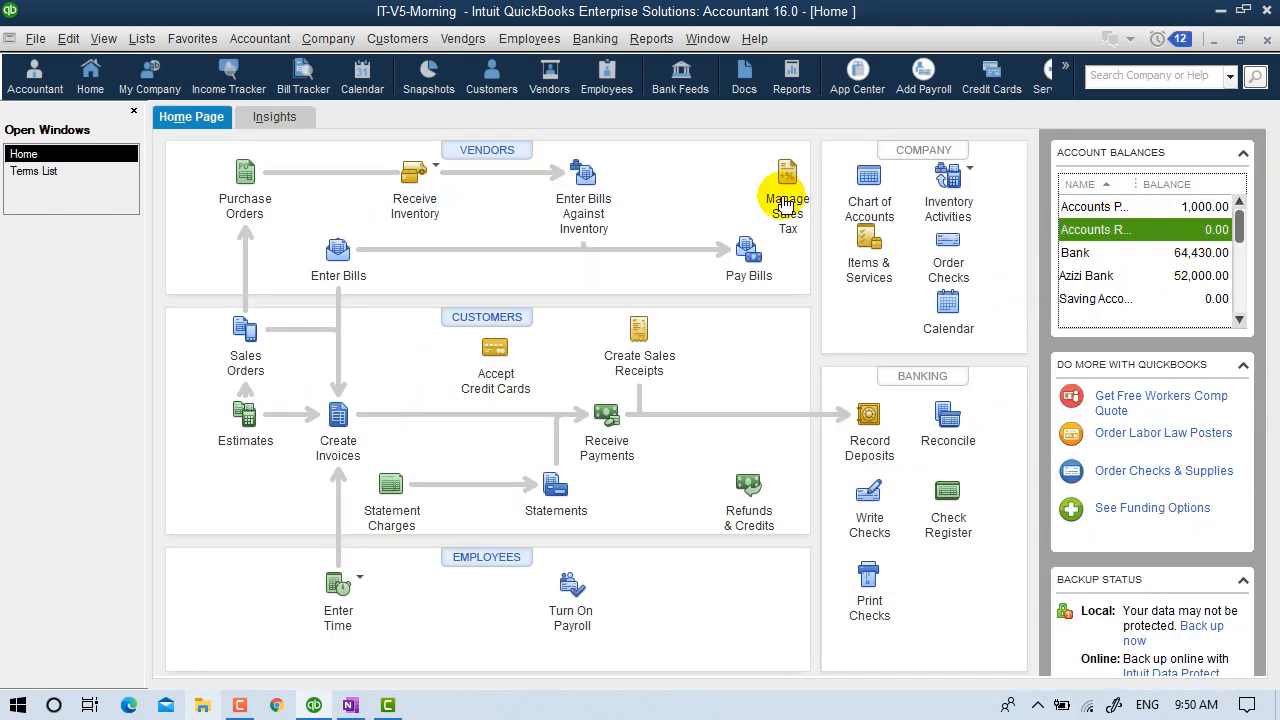
click(876, 194)
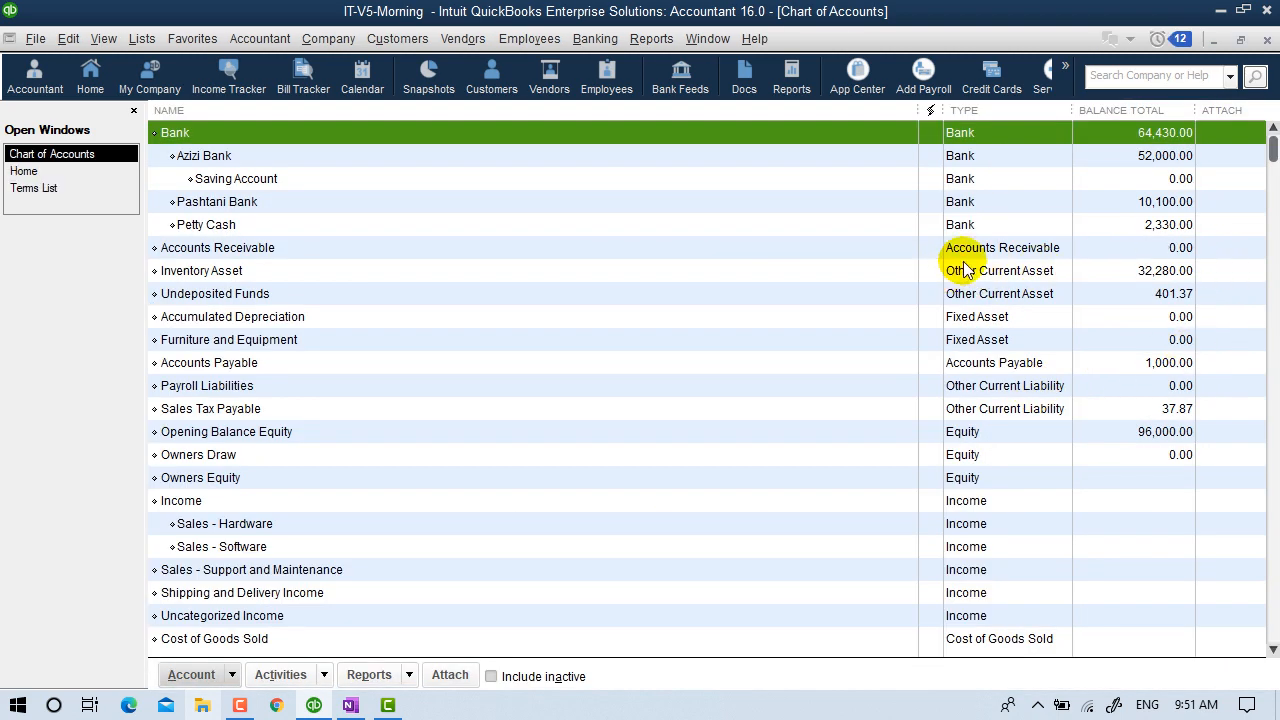
click(970, 250)
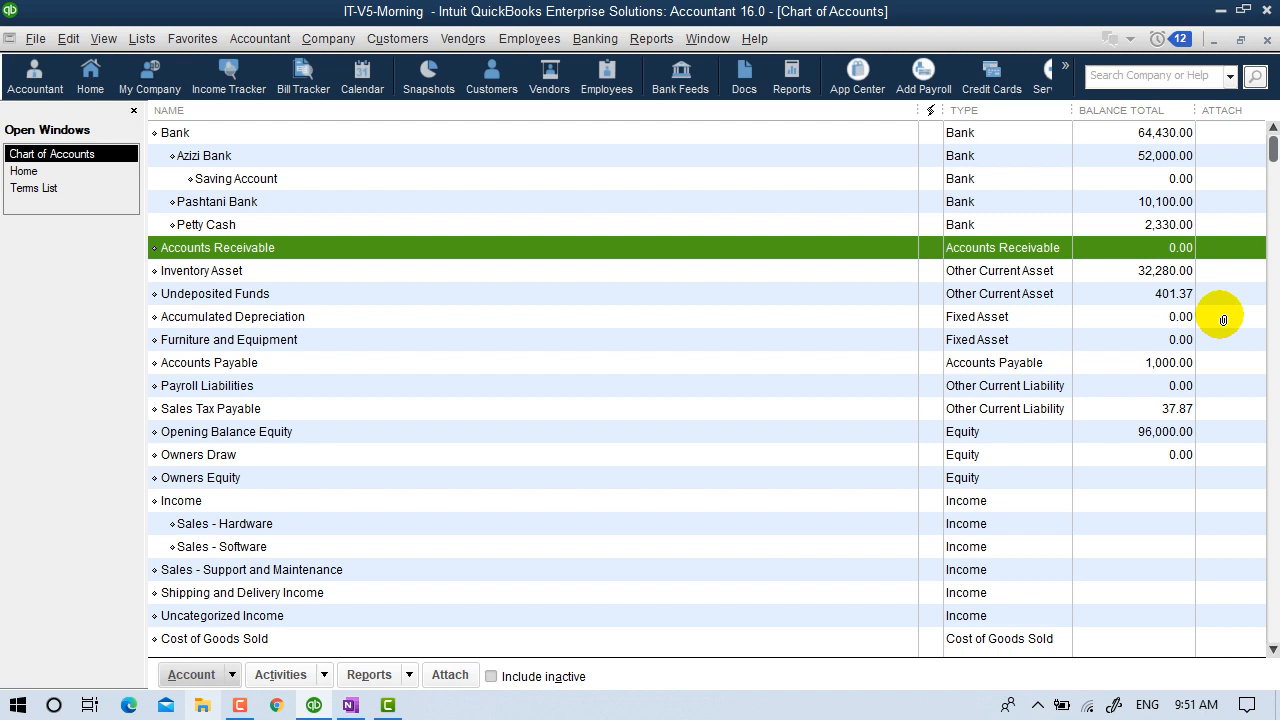
click(1266, 38)
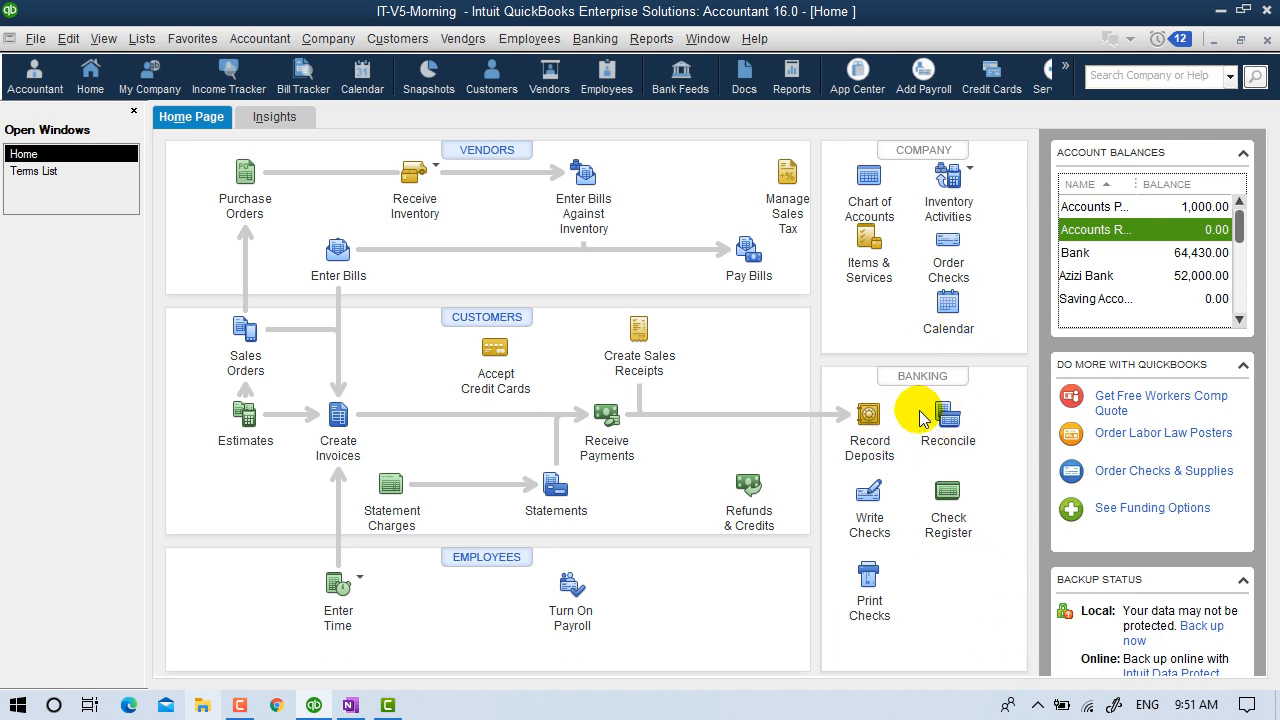
Select the 200.00 cash and 201.37 check payments for a new deposit.
click(594, 38)
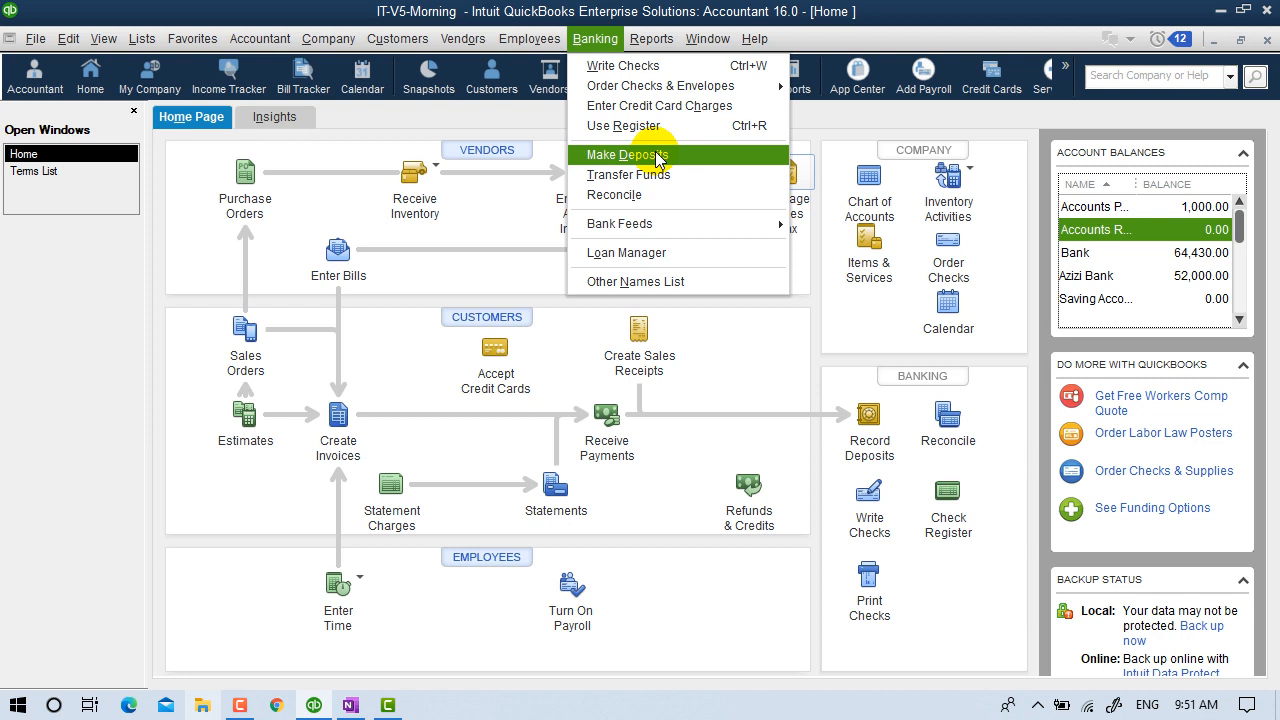
click(1002, 428)
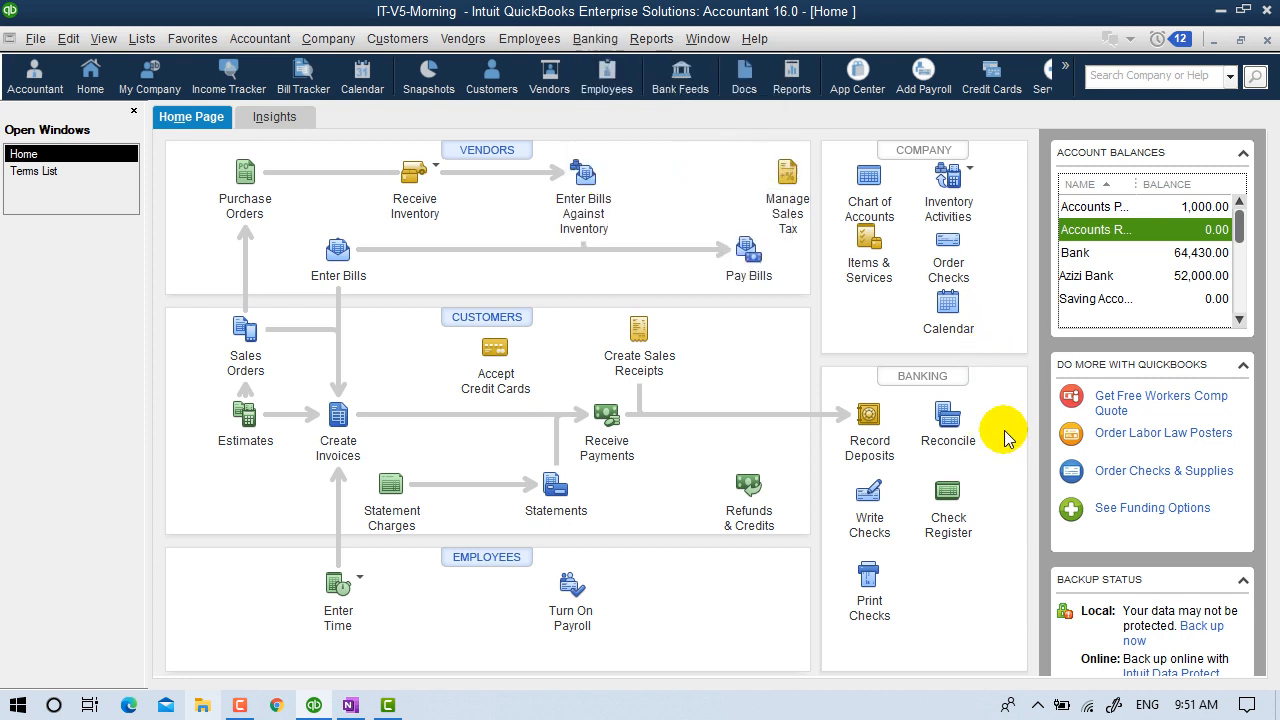
click(872, 414)
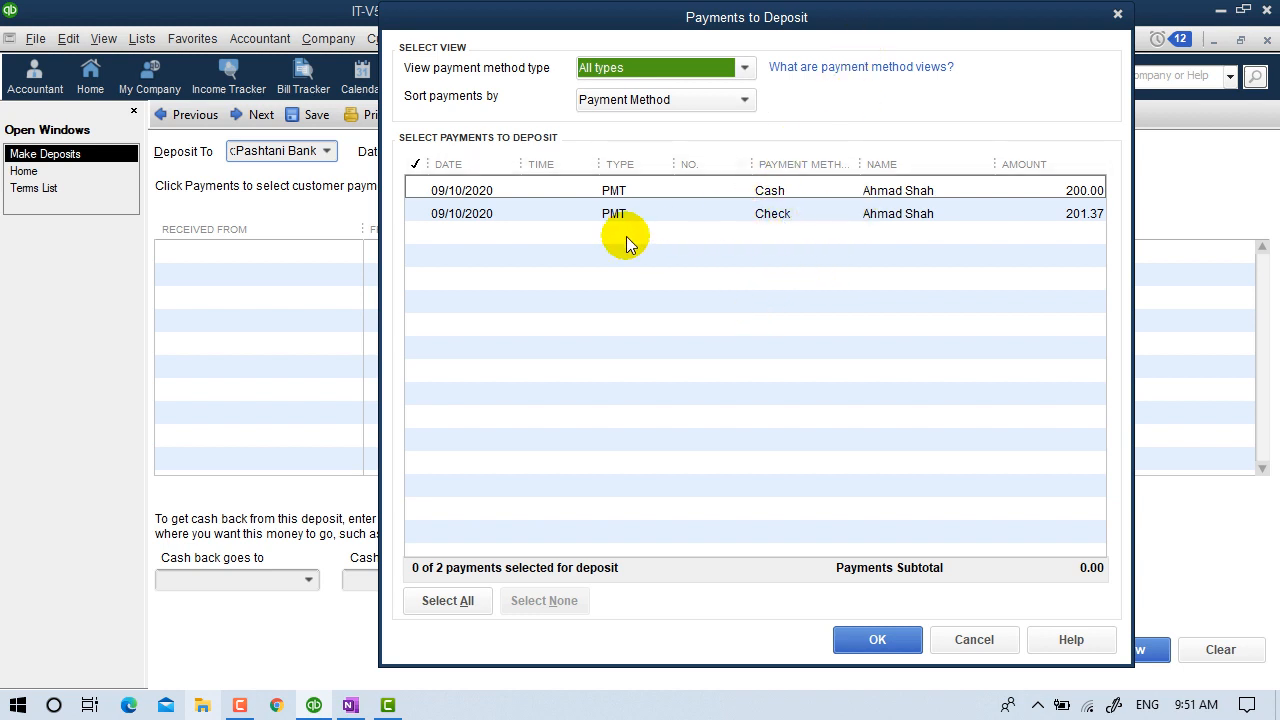
click(418, 190)
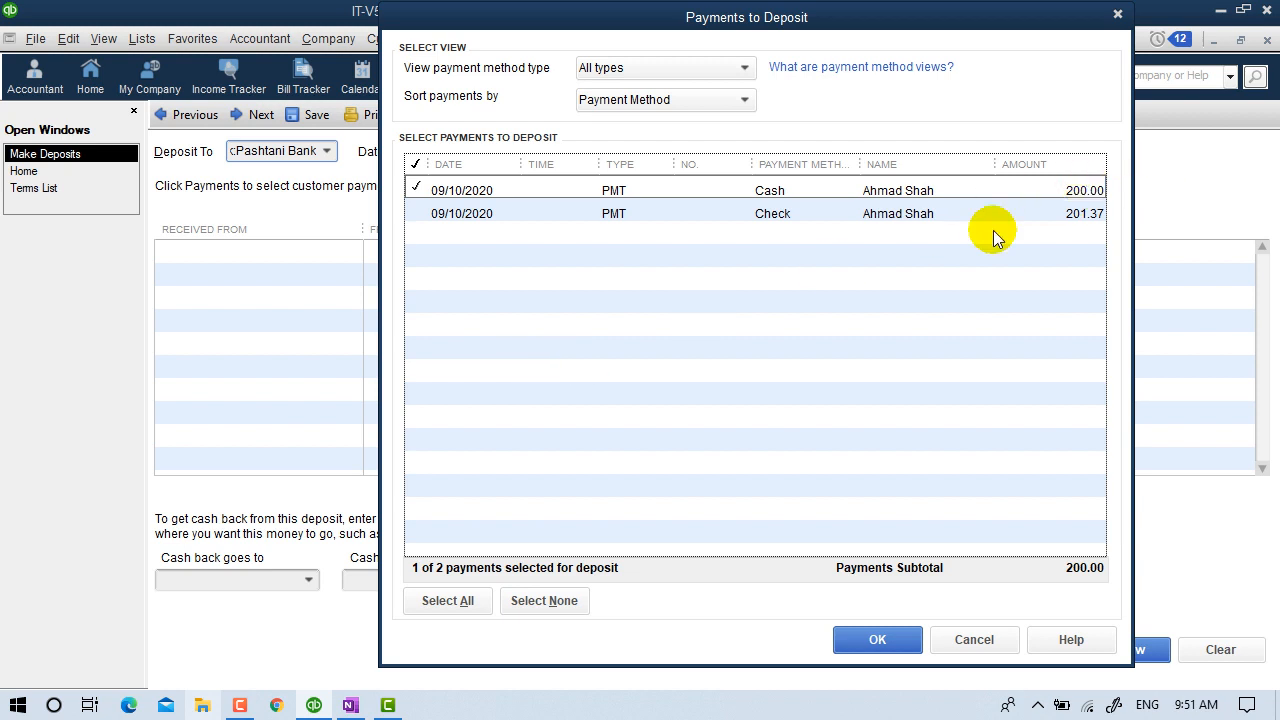
click(411, 212)
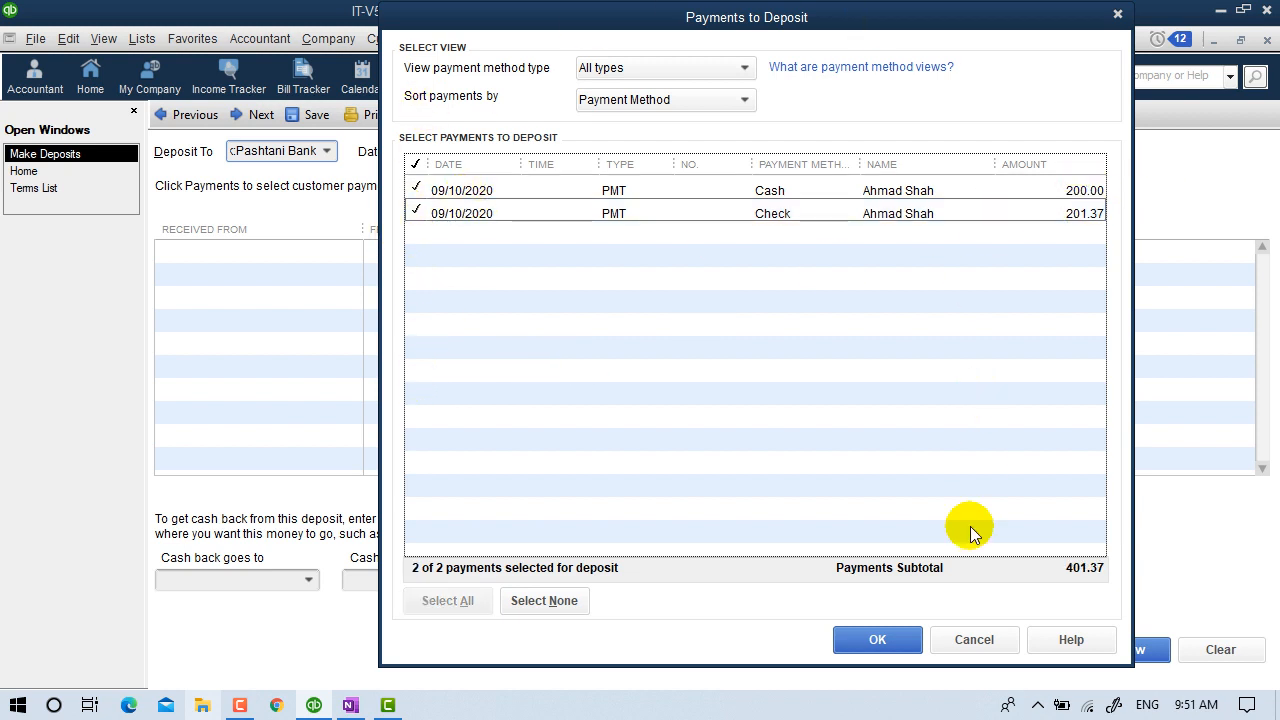
click(868, 639)
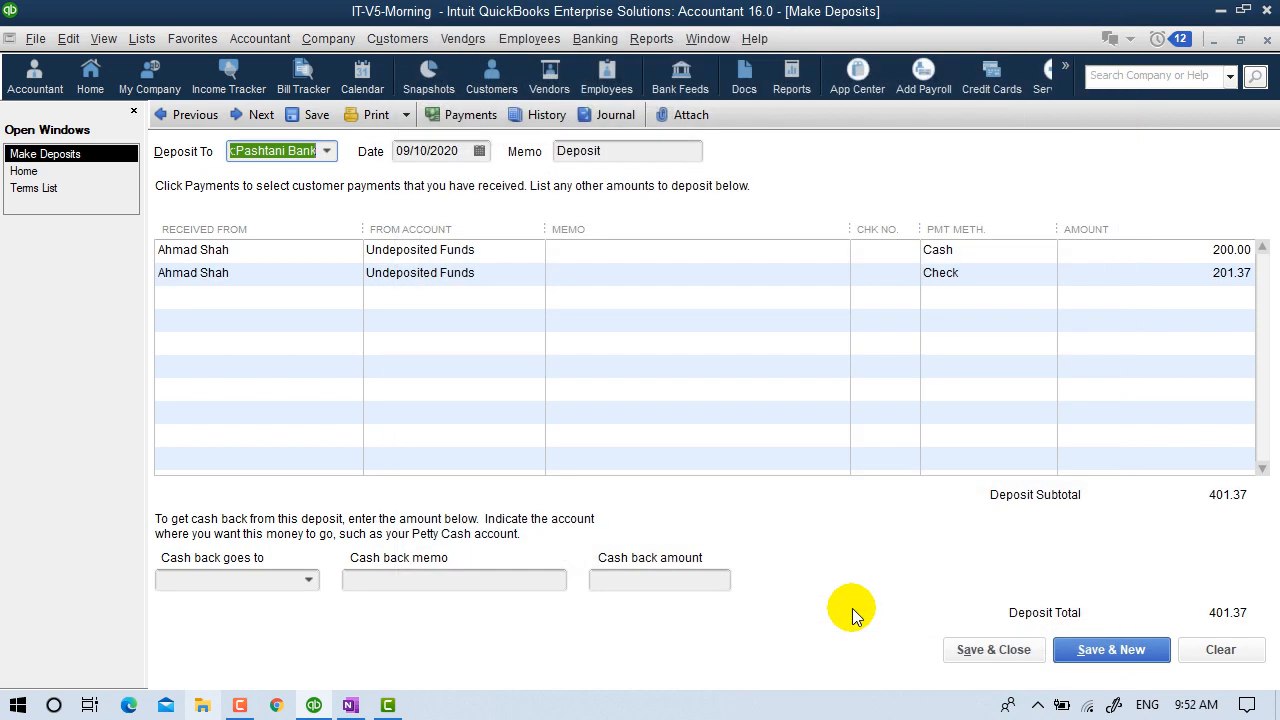
Set the deposit account to Azizi Bank, then switch back to the Home page.
click(326, 151)
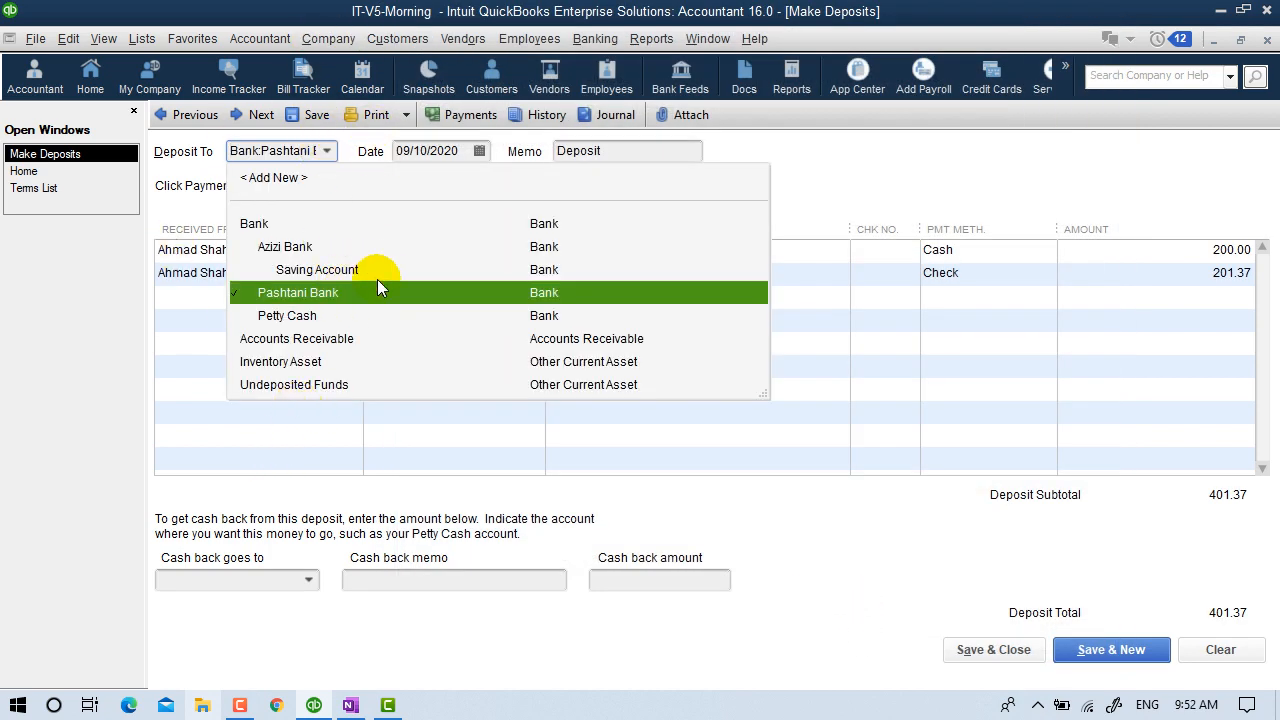
click(318, 250)
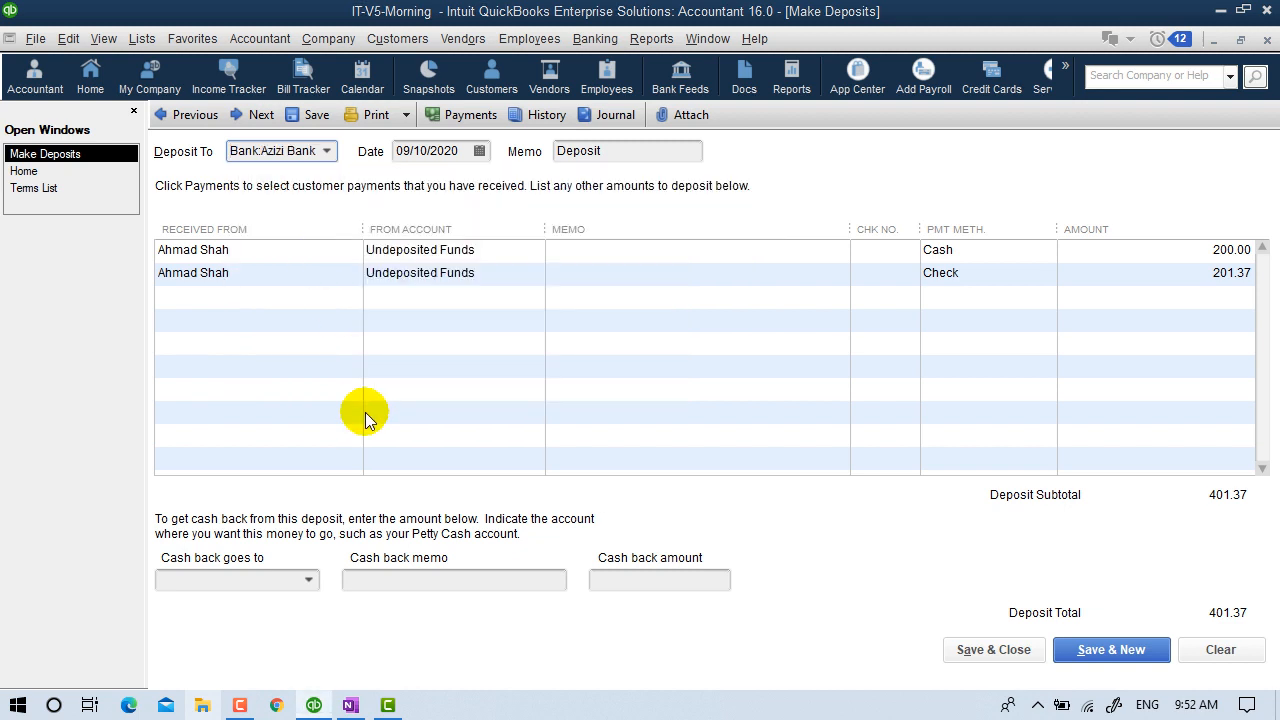
click(708, 371)
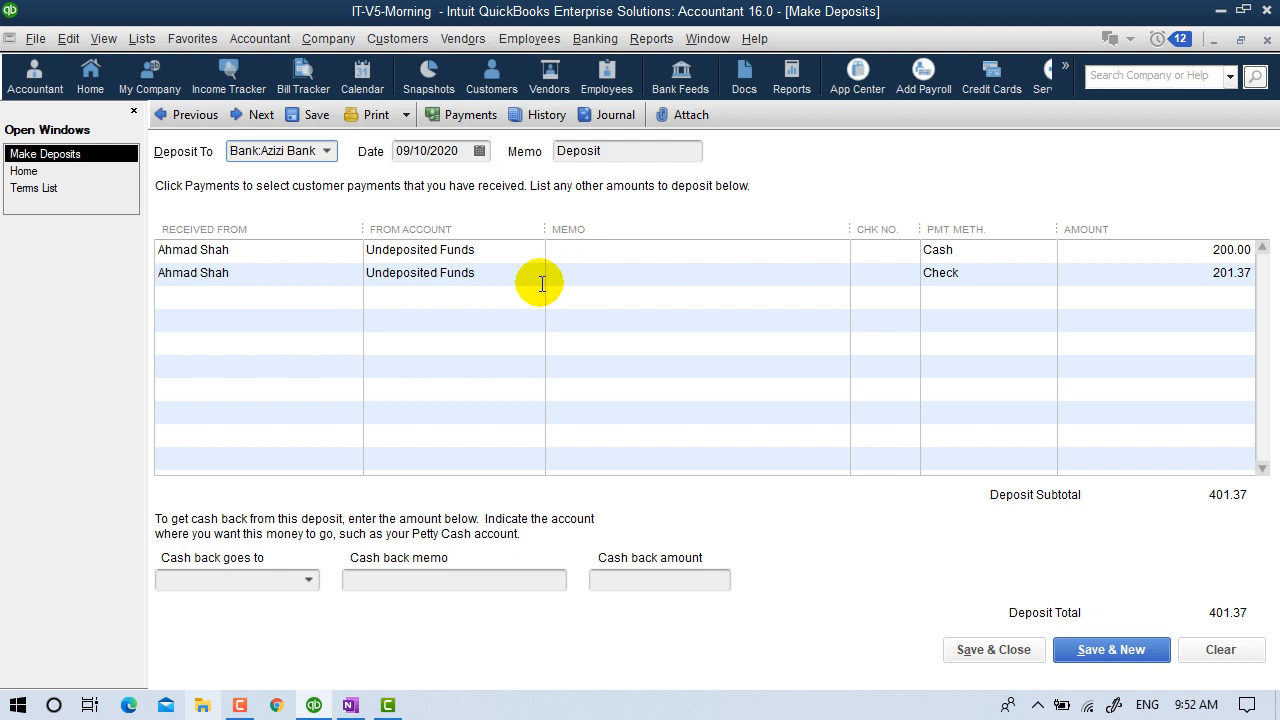
click(45, 174)
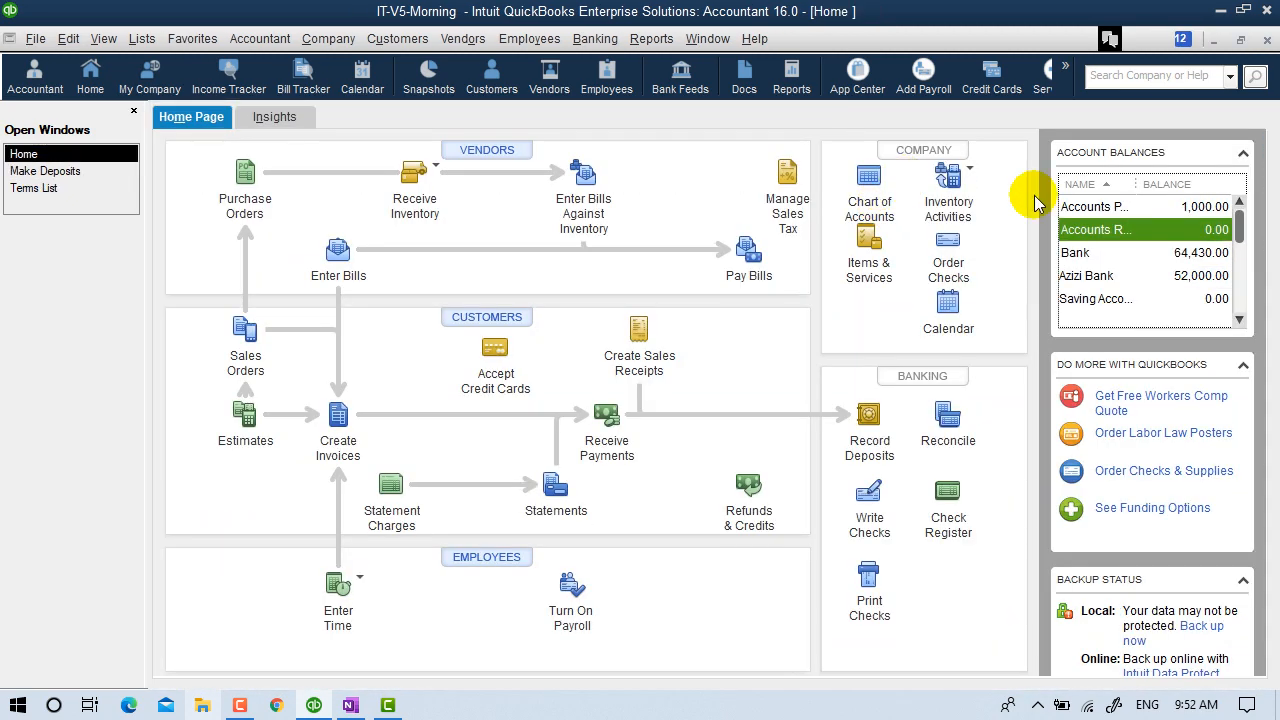
Check the 401.37 Undeposited Funds balance in the Chart of Accounts, then return to Make Deposits.
click(867, 178)
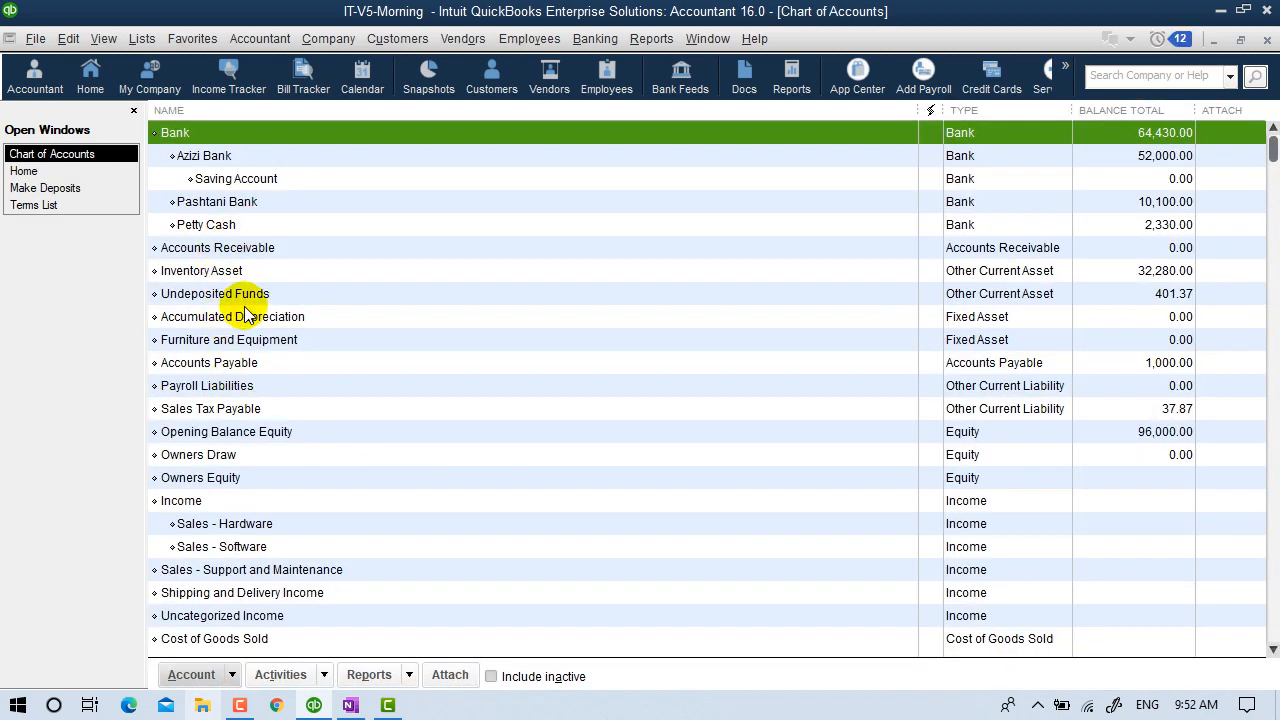
click(244, 299)
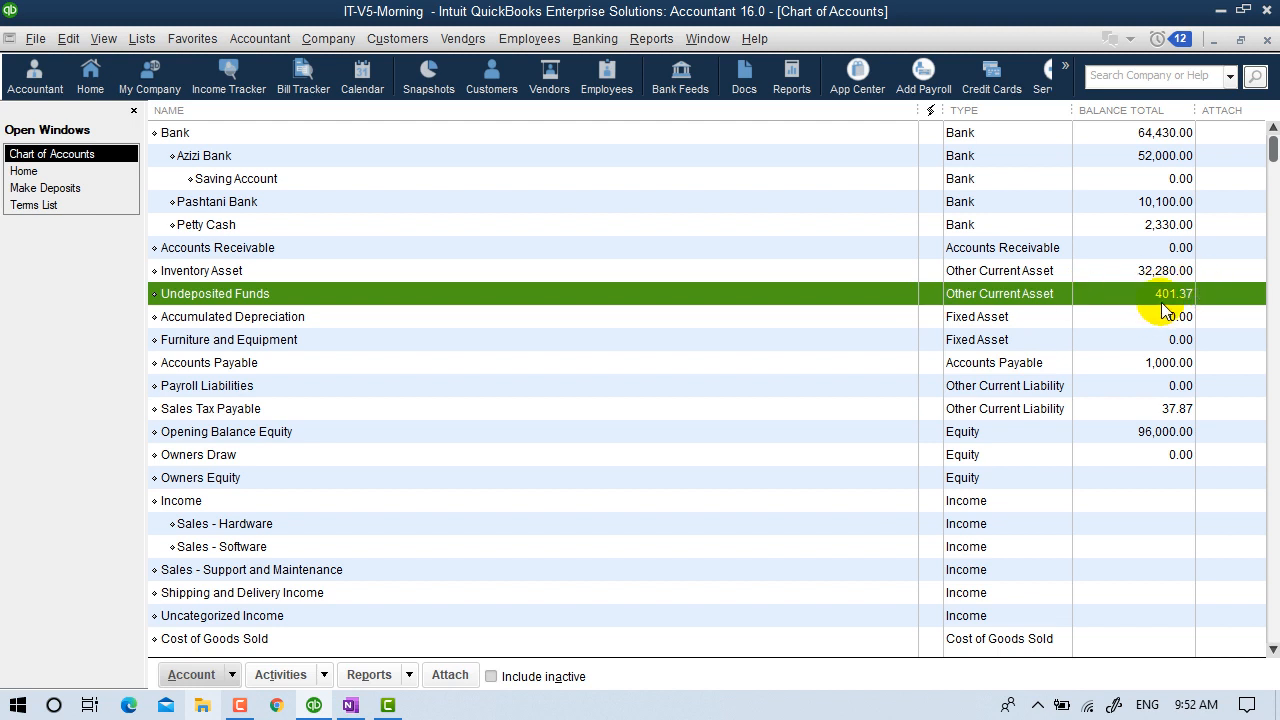
click(55, 190)
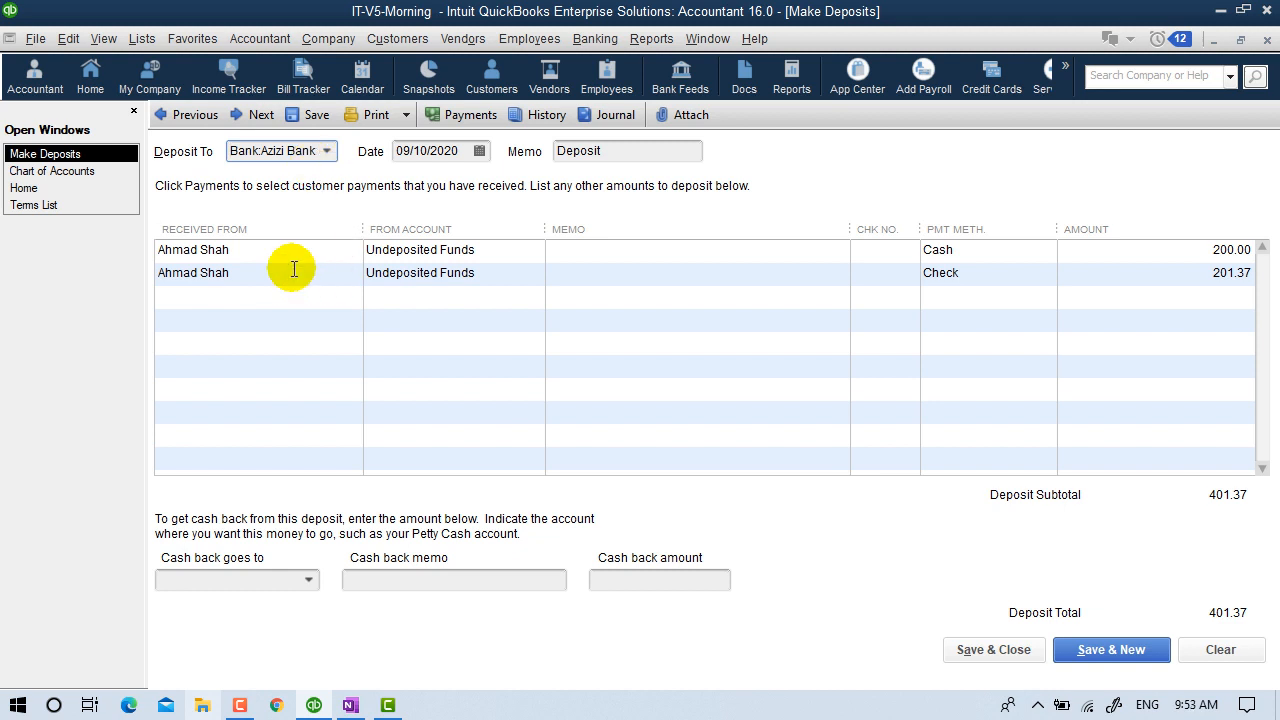
Send 200 cash back to Bank:Pashtani Bank with memo 'Split' and save the Azizi Bank deposit.
click(263, 579)
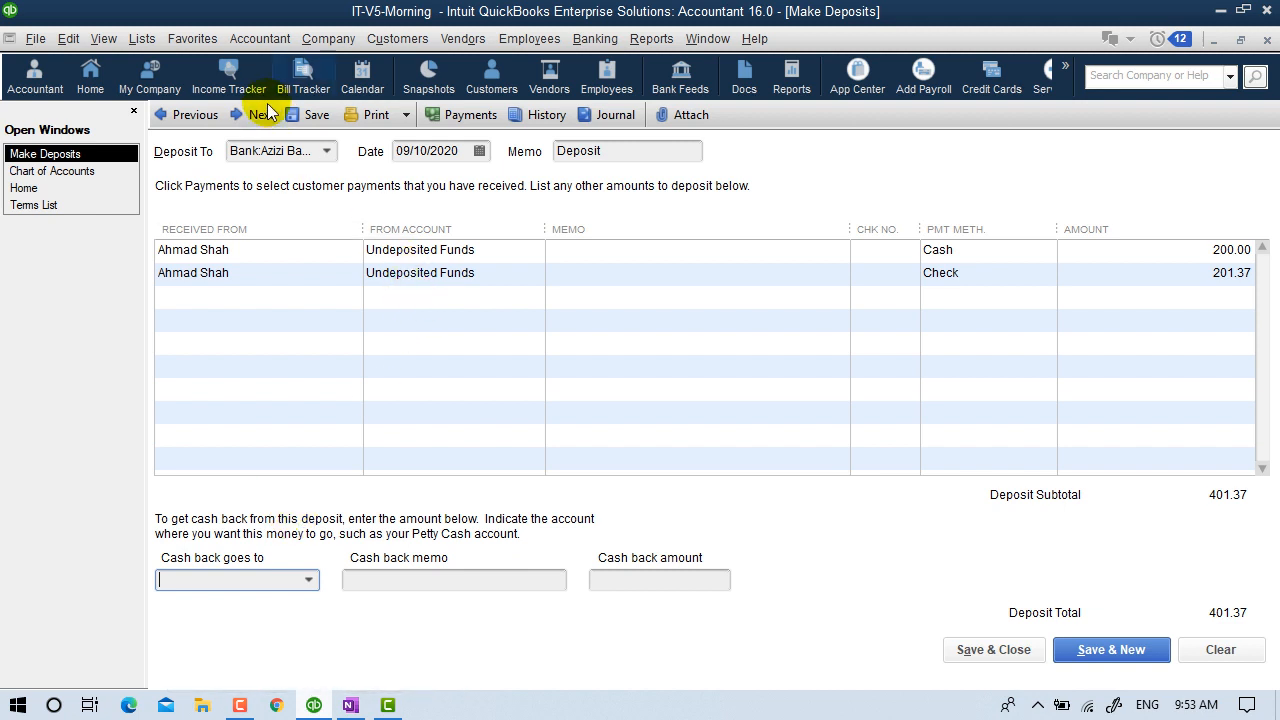
click(275, 148)
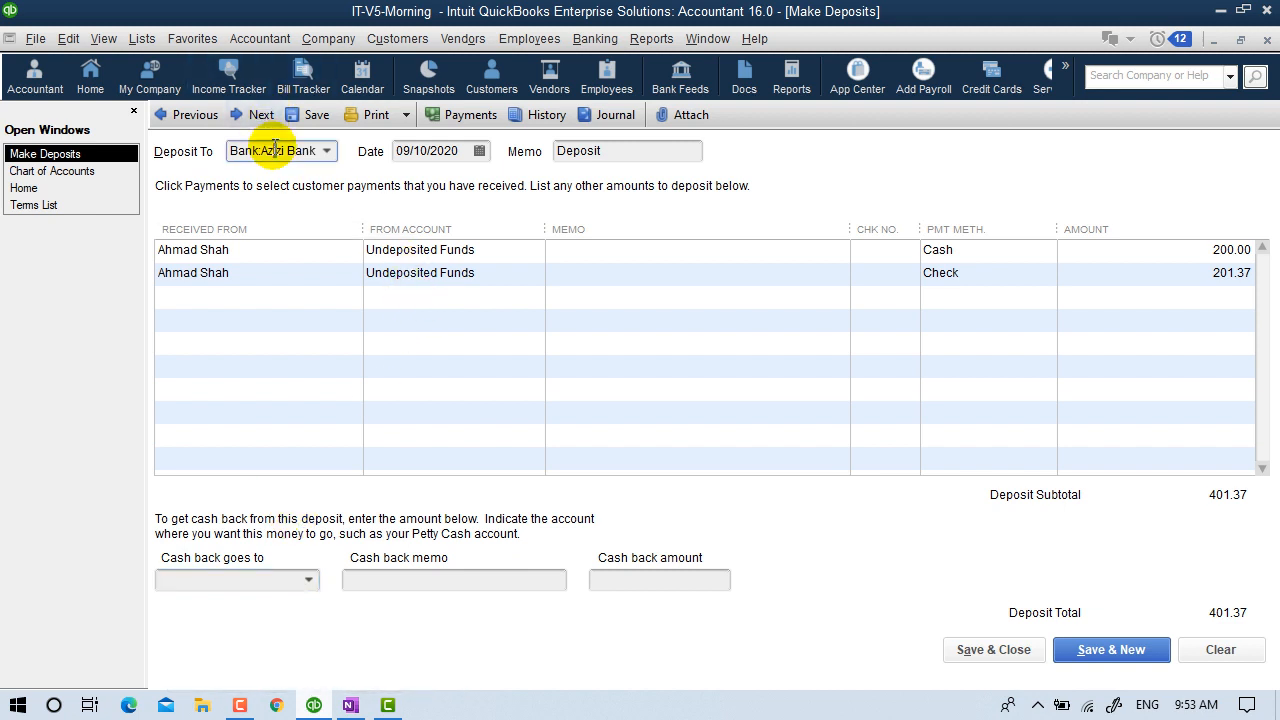
click(312, 585)
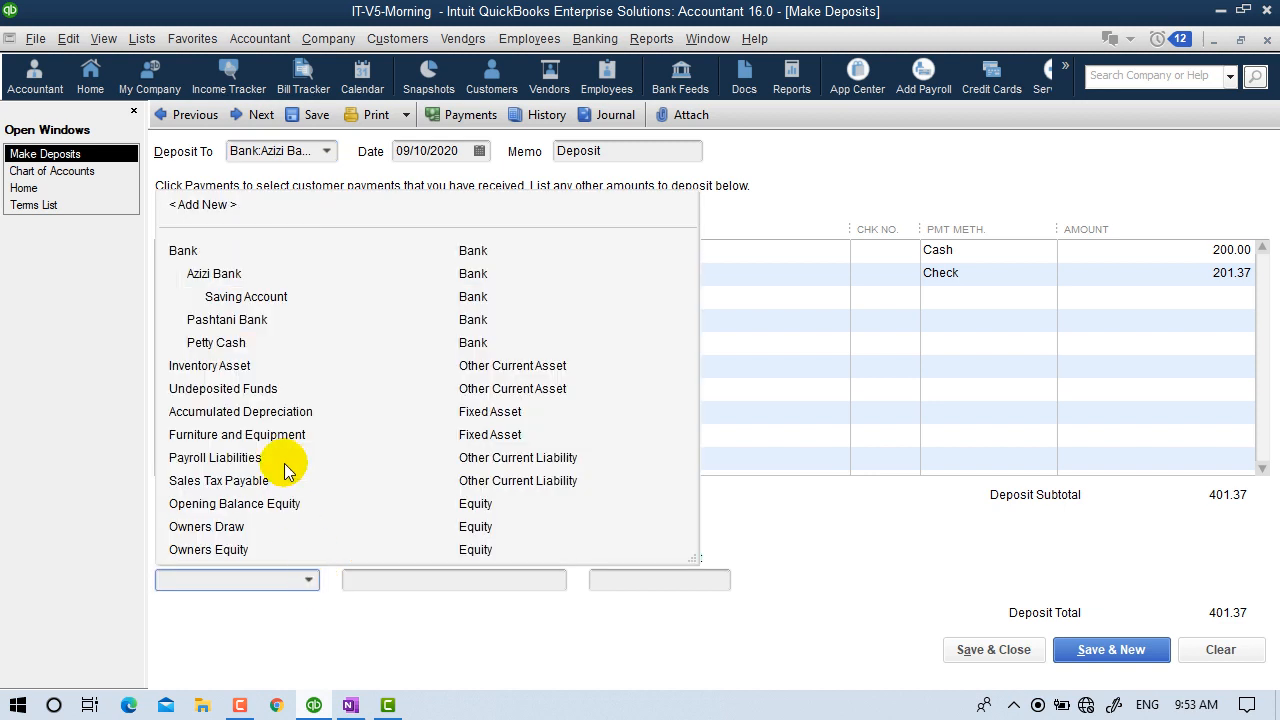
click(223, 320)
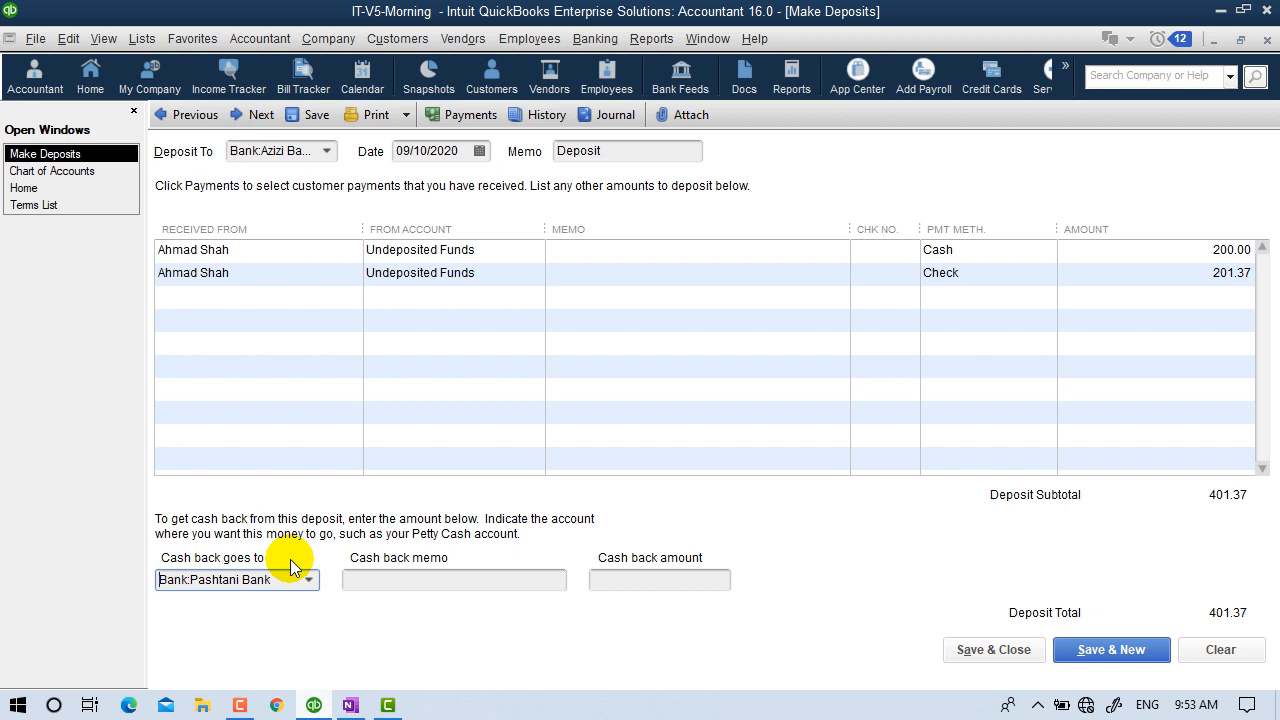
click(382, 583)
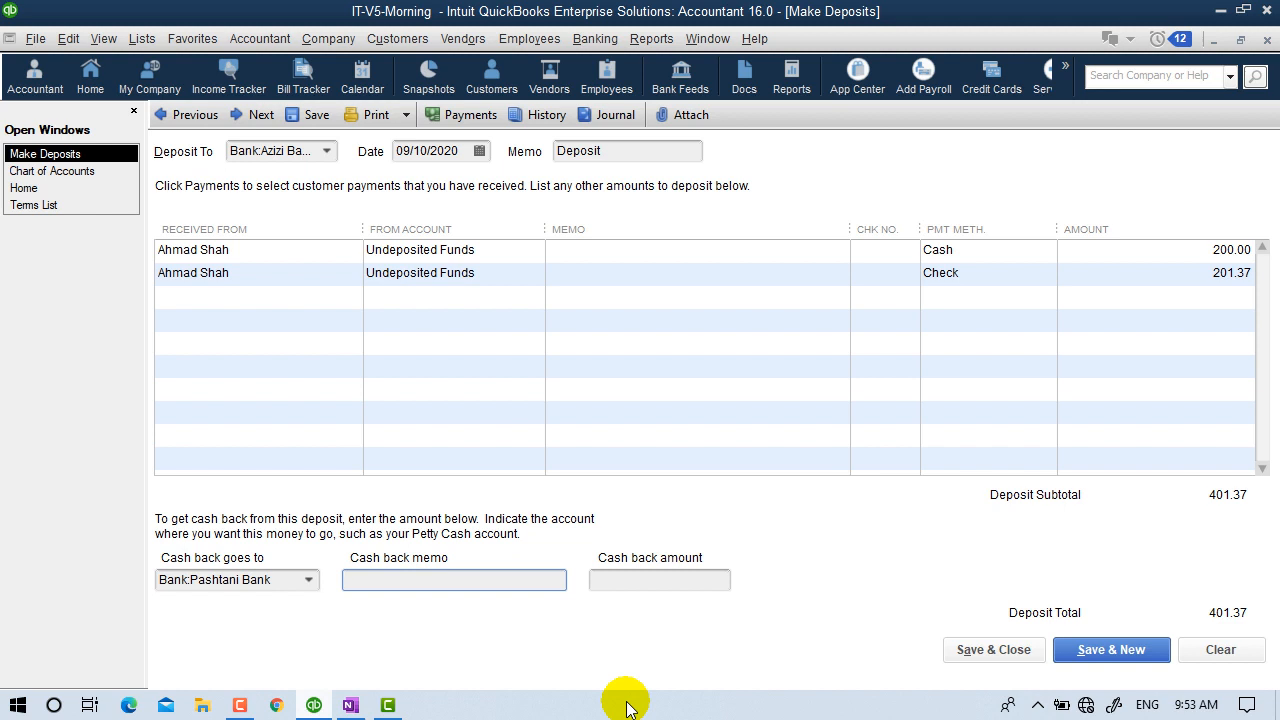
text(Split)
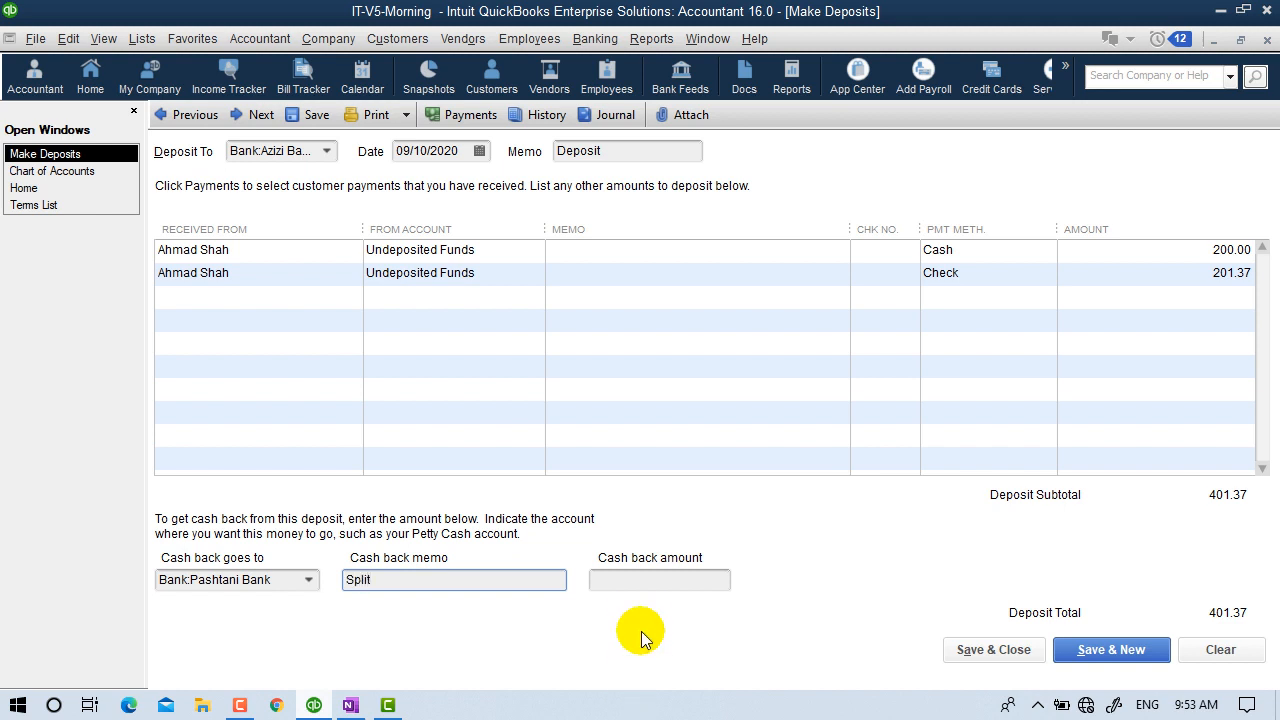
click(643, 580)
text(200)
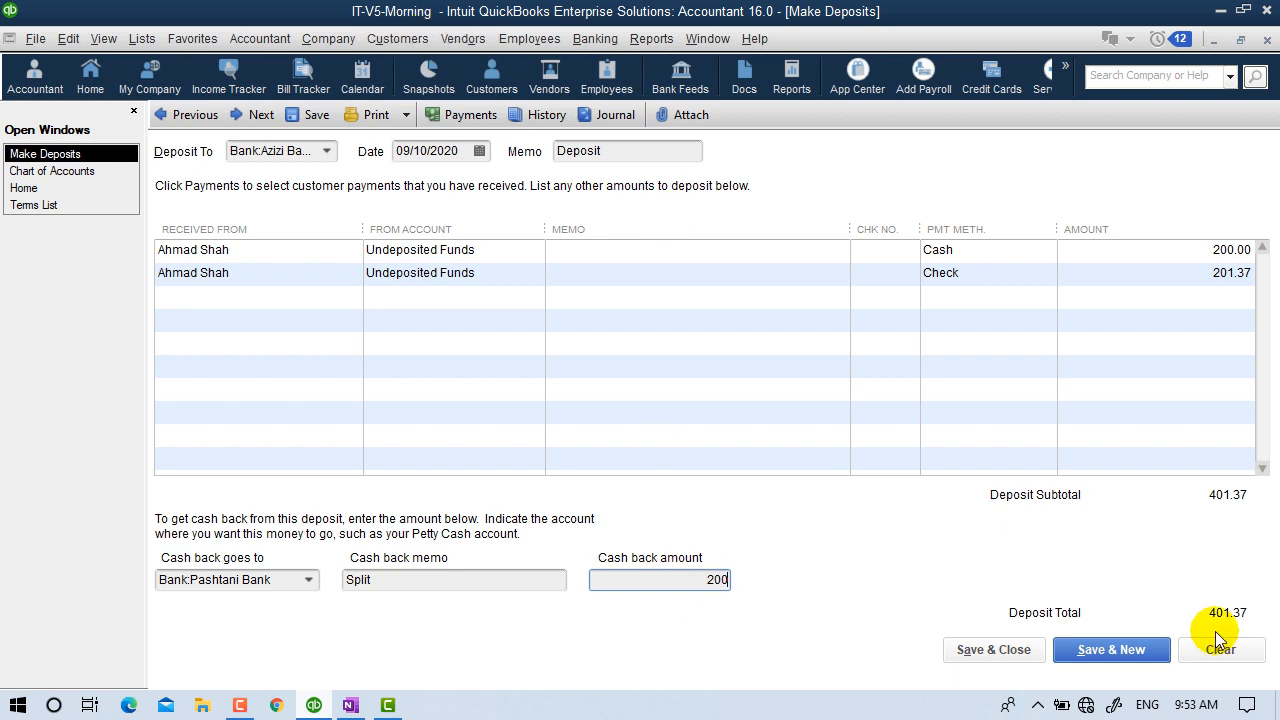
click(1008, 650)
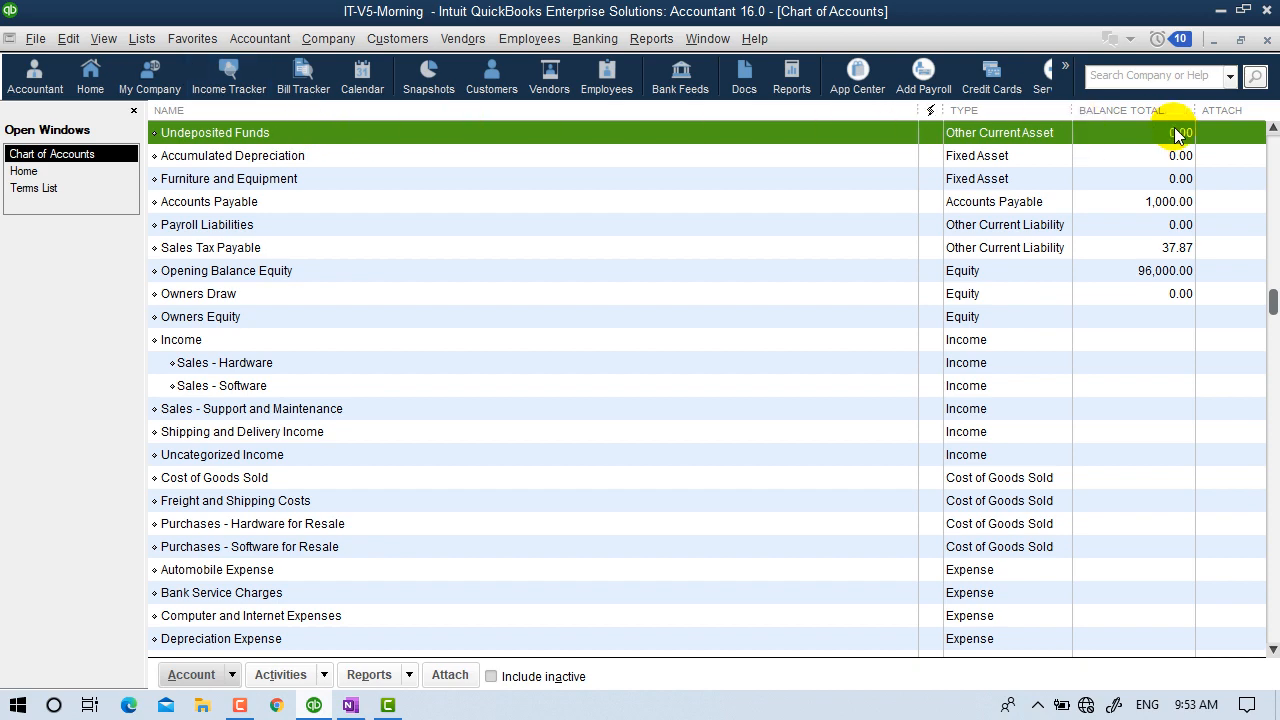
scroll(1178, 150, up, 2)
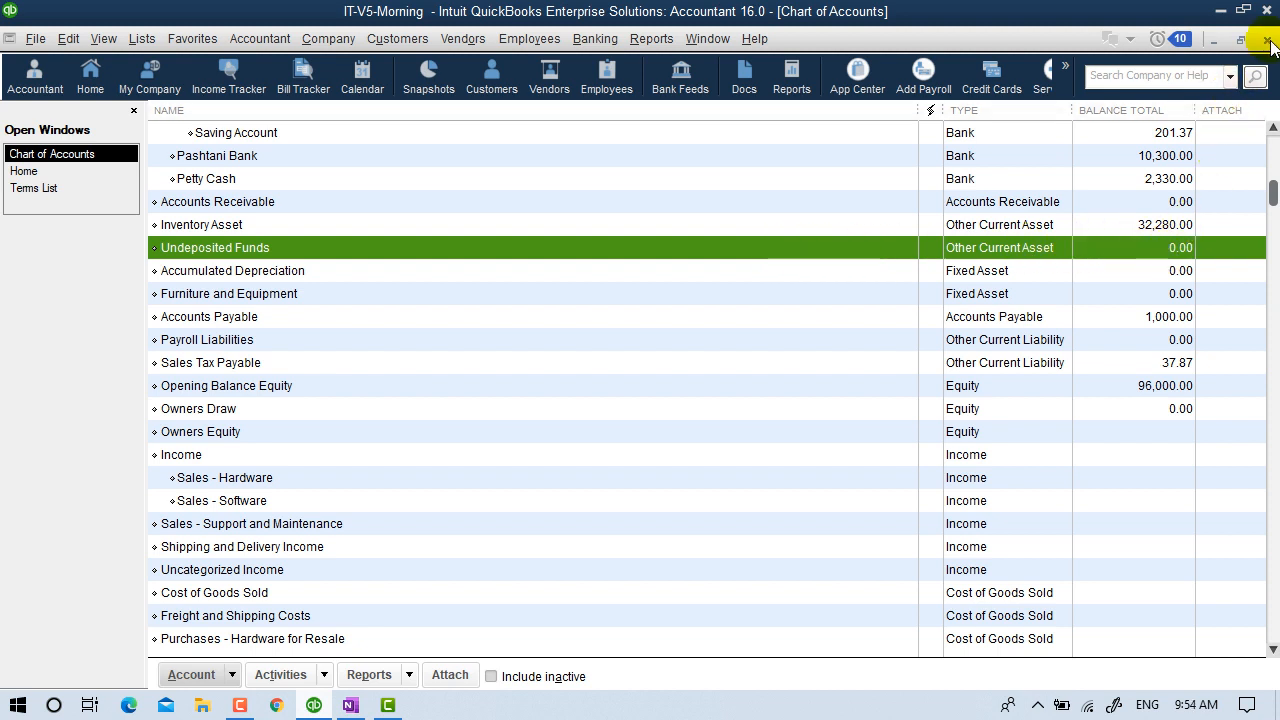
scroll(1182, 88, up, 1)
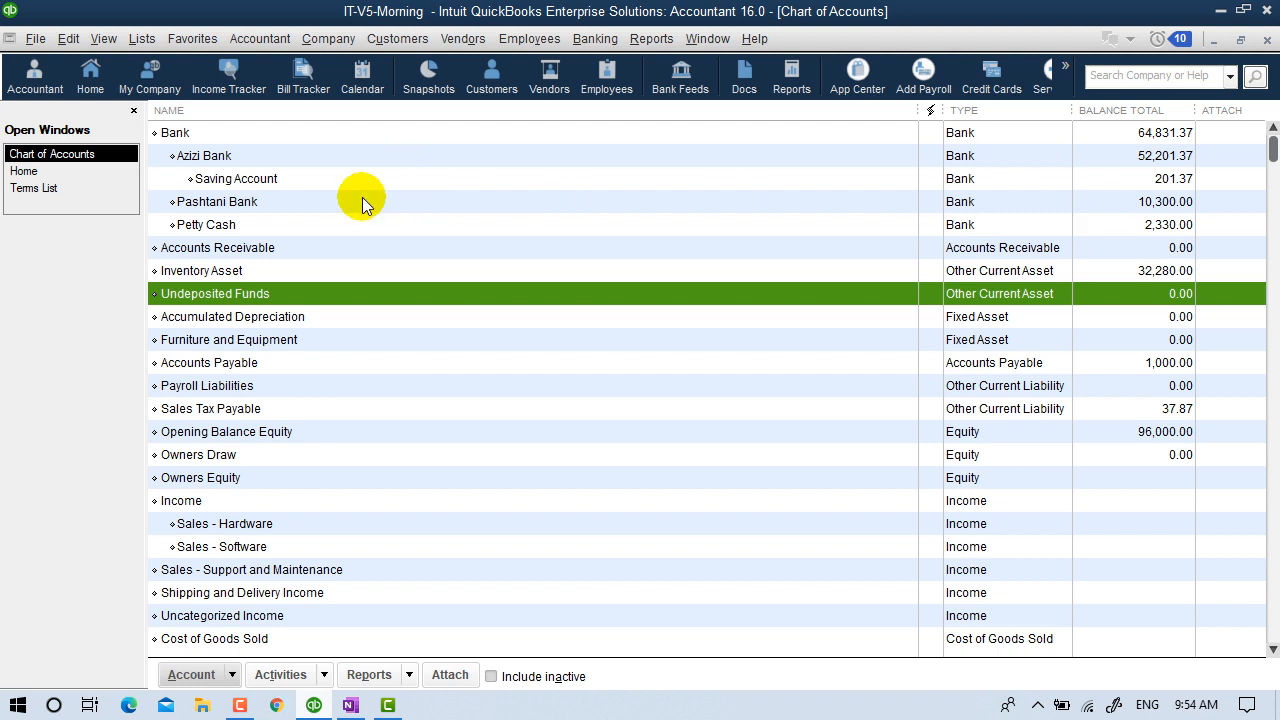
click(244, 208)
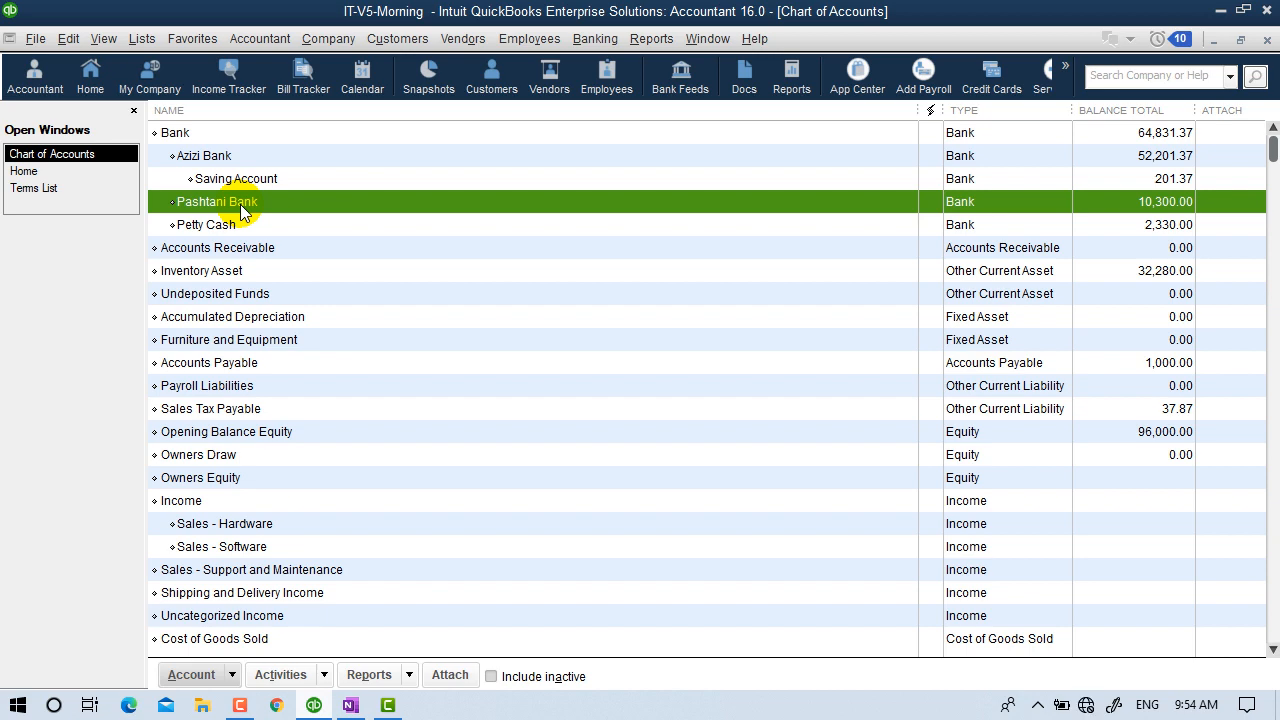
double_click(240, 204)
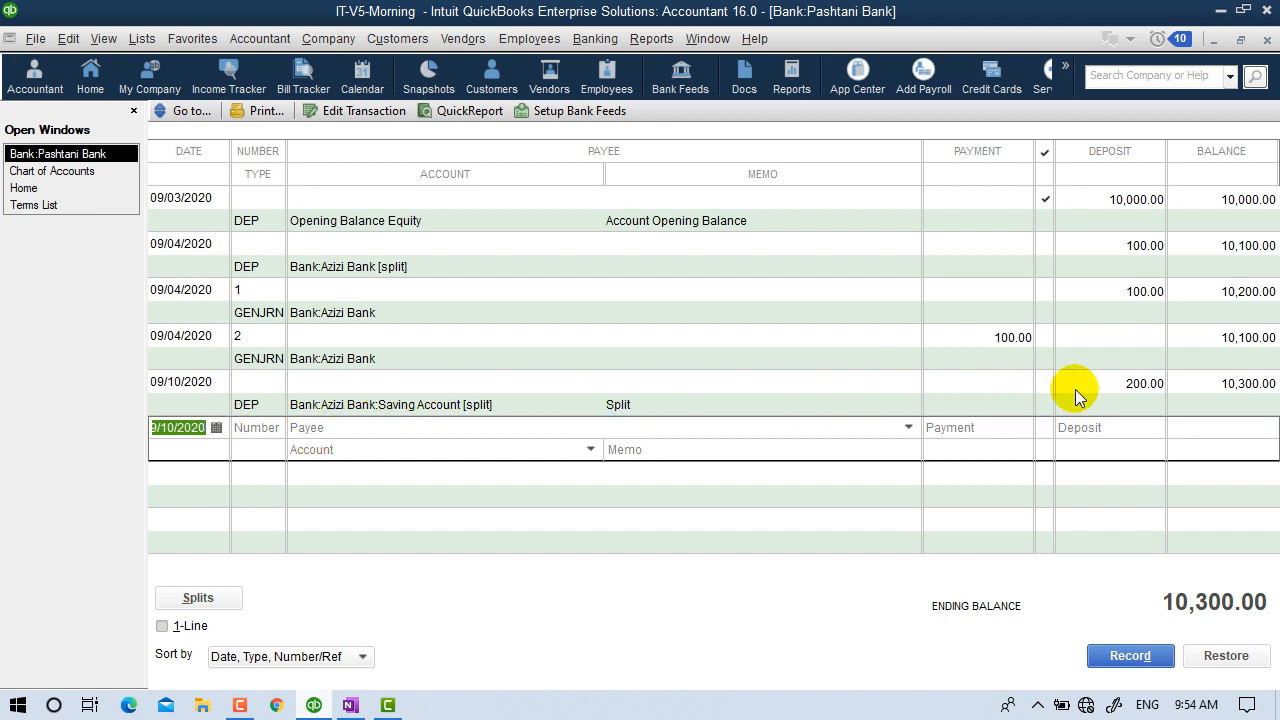
click(1128, 394)
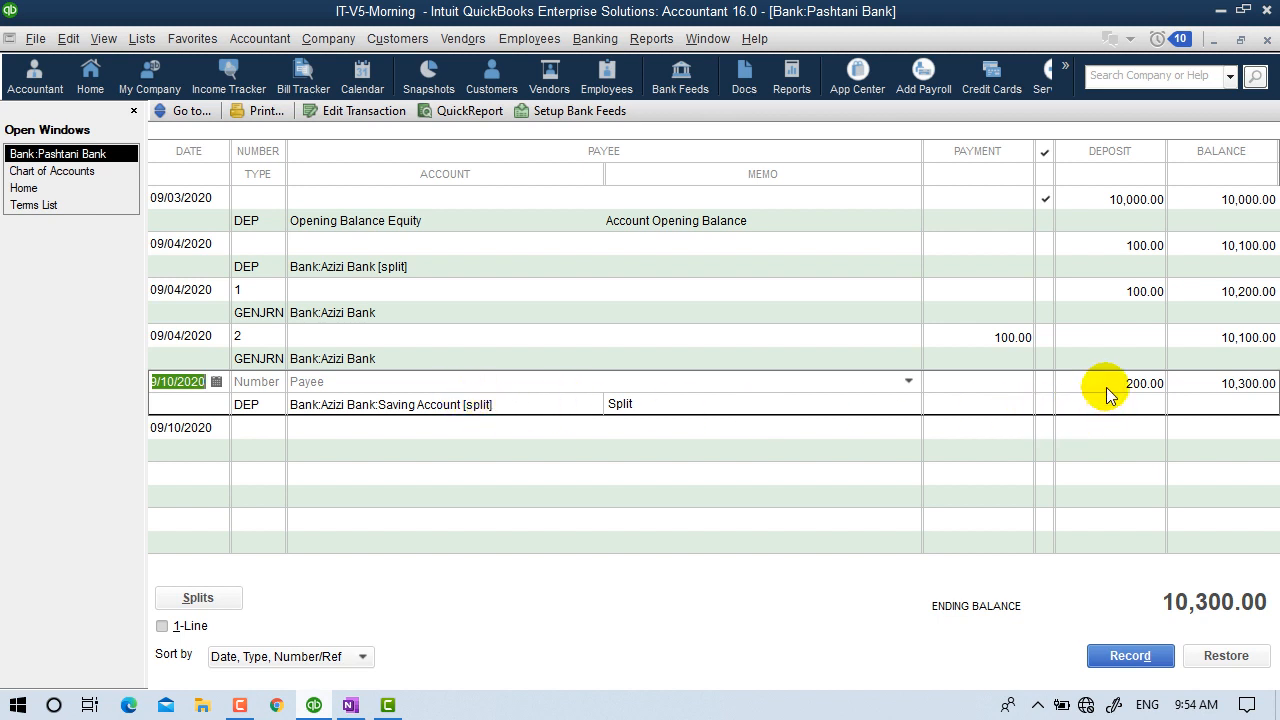
click(1266, 42)
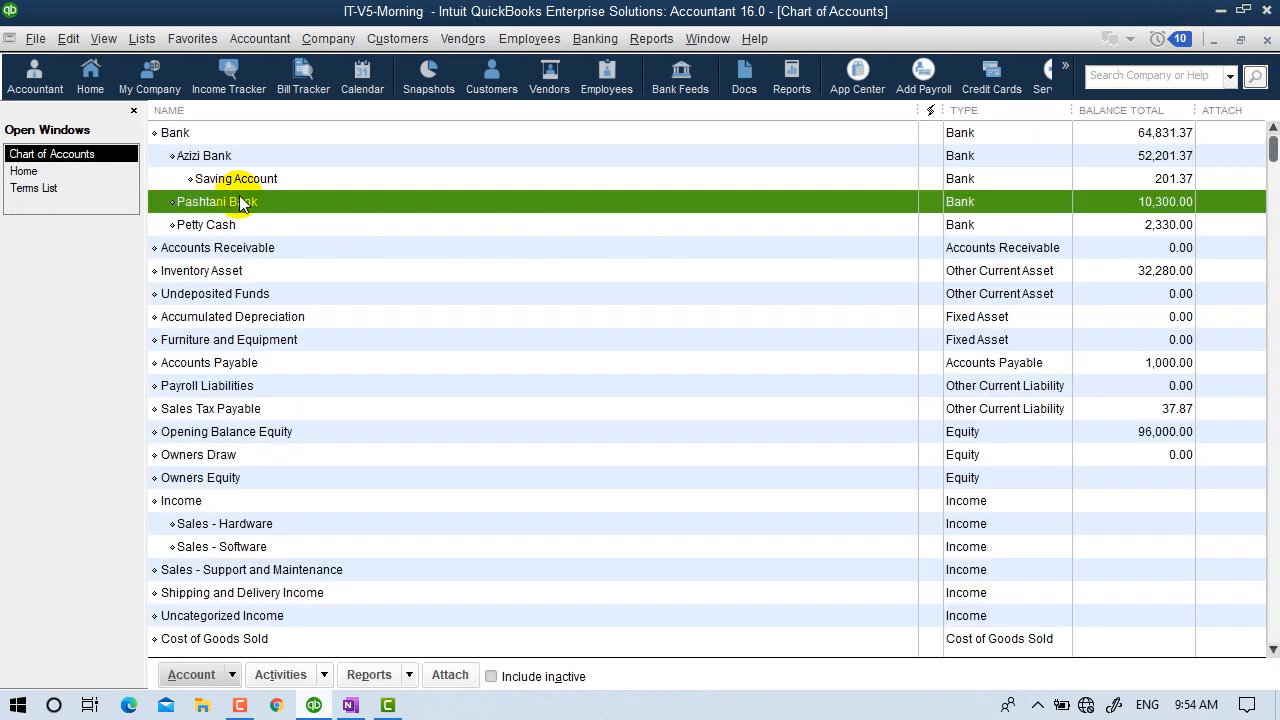
click(213, 157)
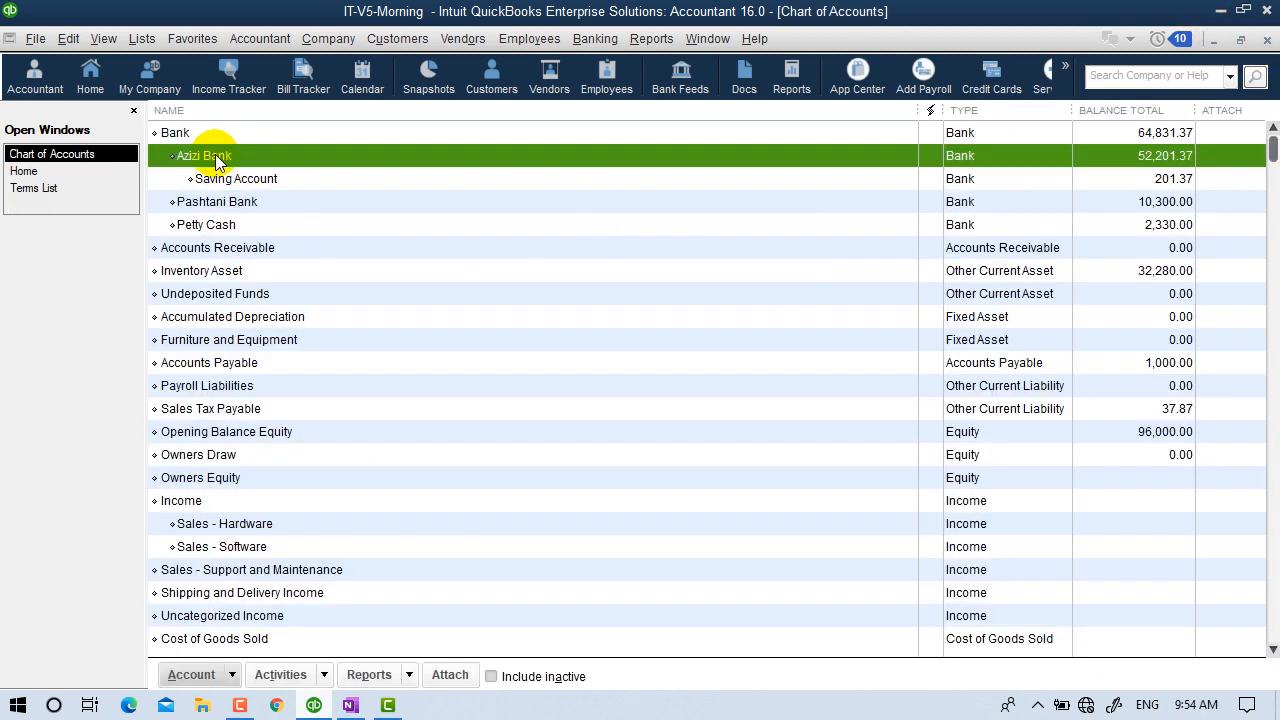
Review the 201.37 deposit in the Azizi Bank register, then close it and the Chart of Accounts.
double_click(287, 156)
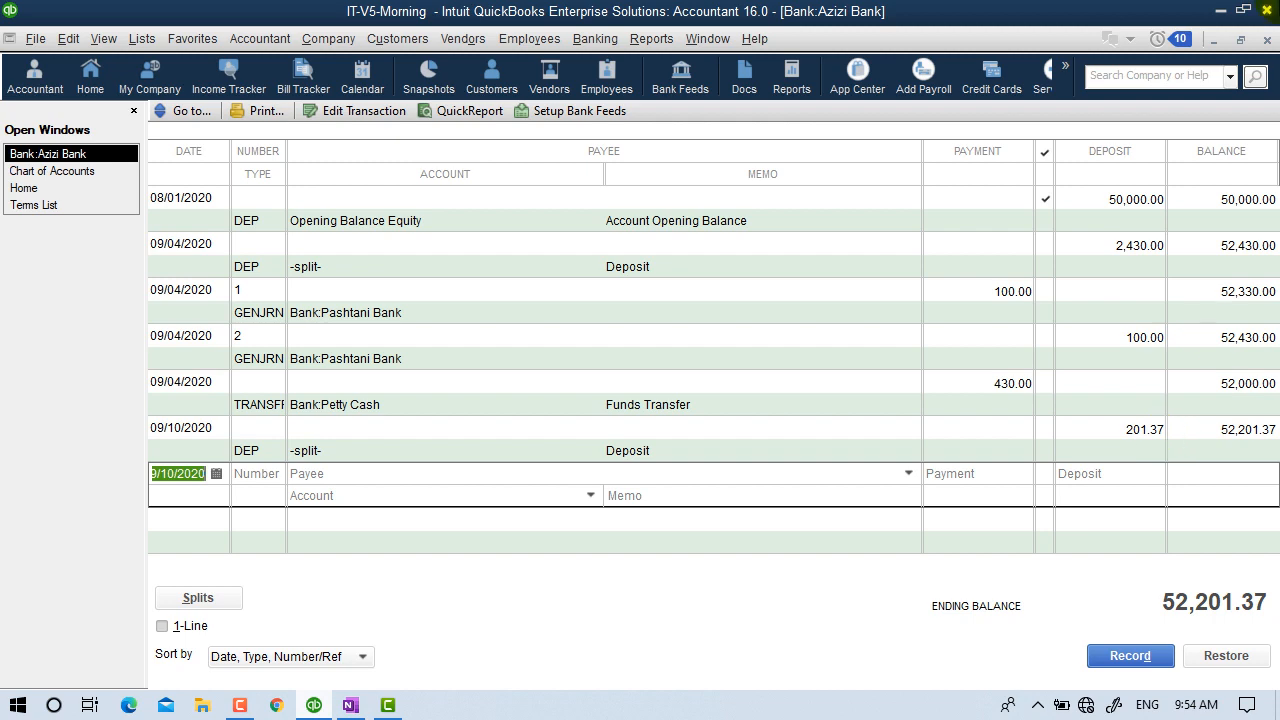
click(1266, 40)
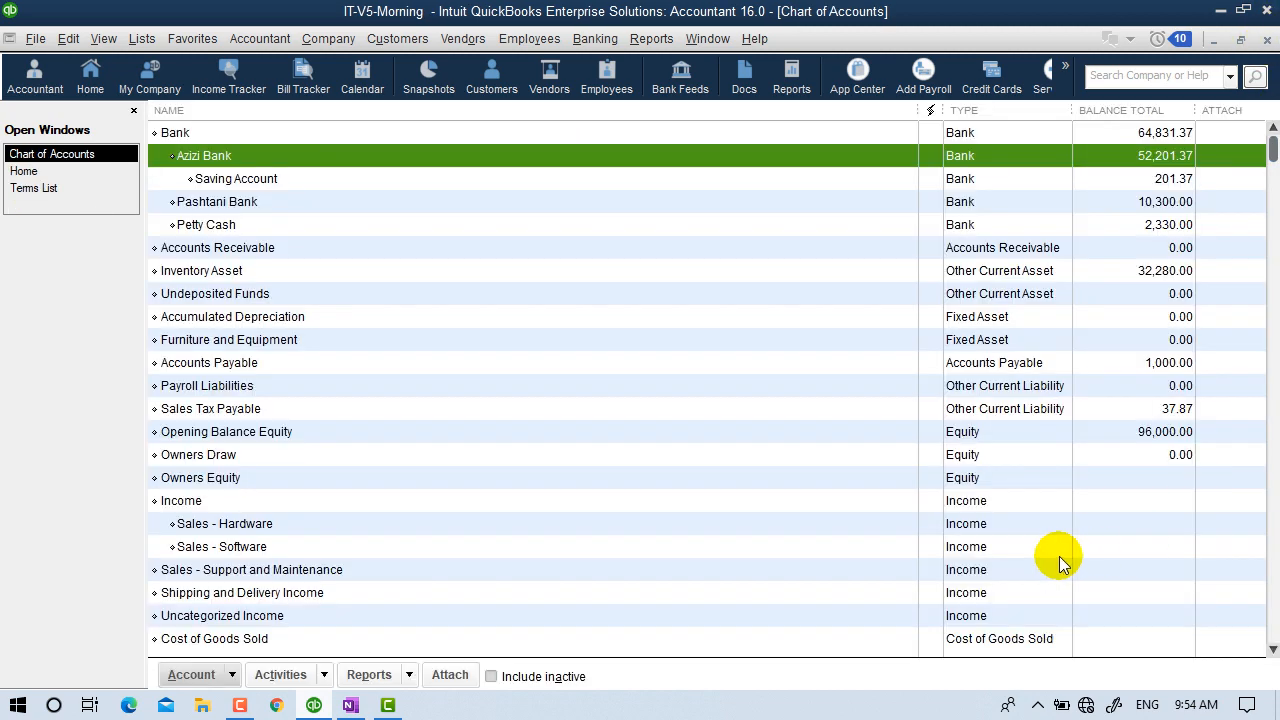
click(1266, 41)
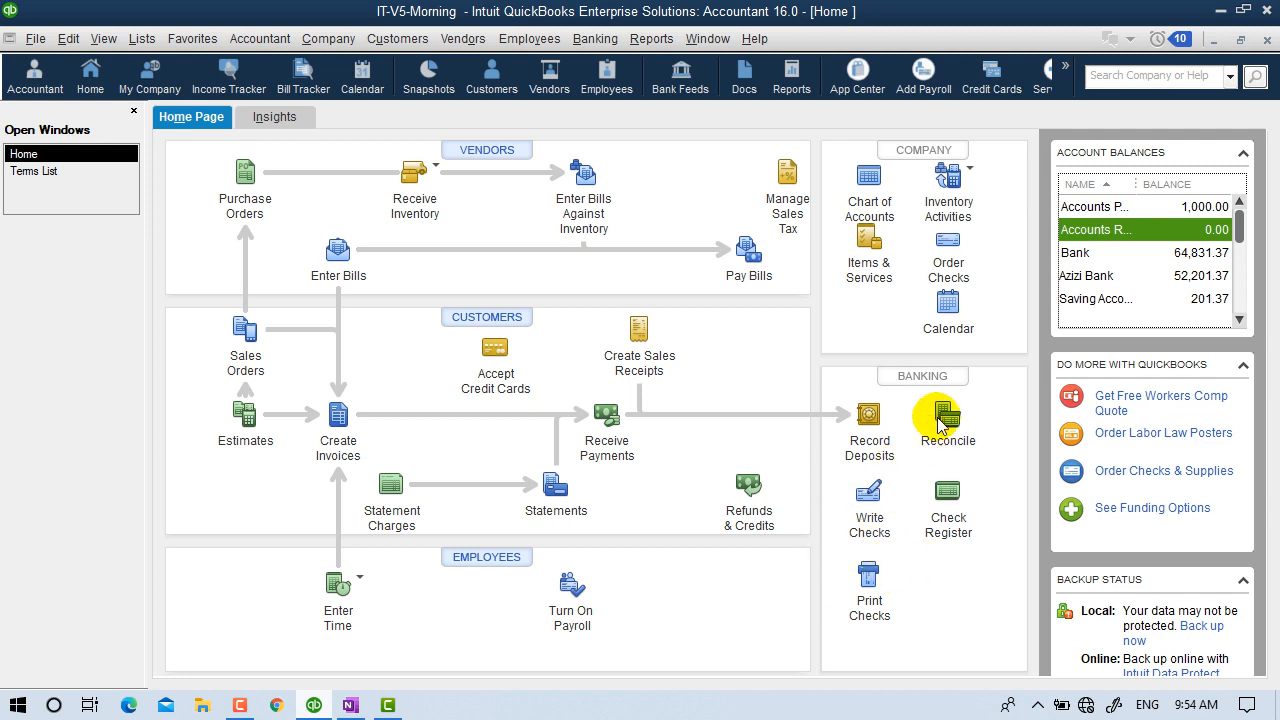
click(948, 500)
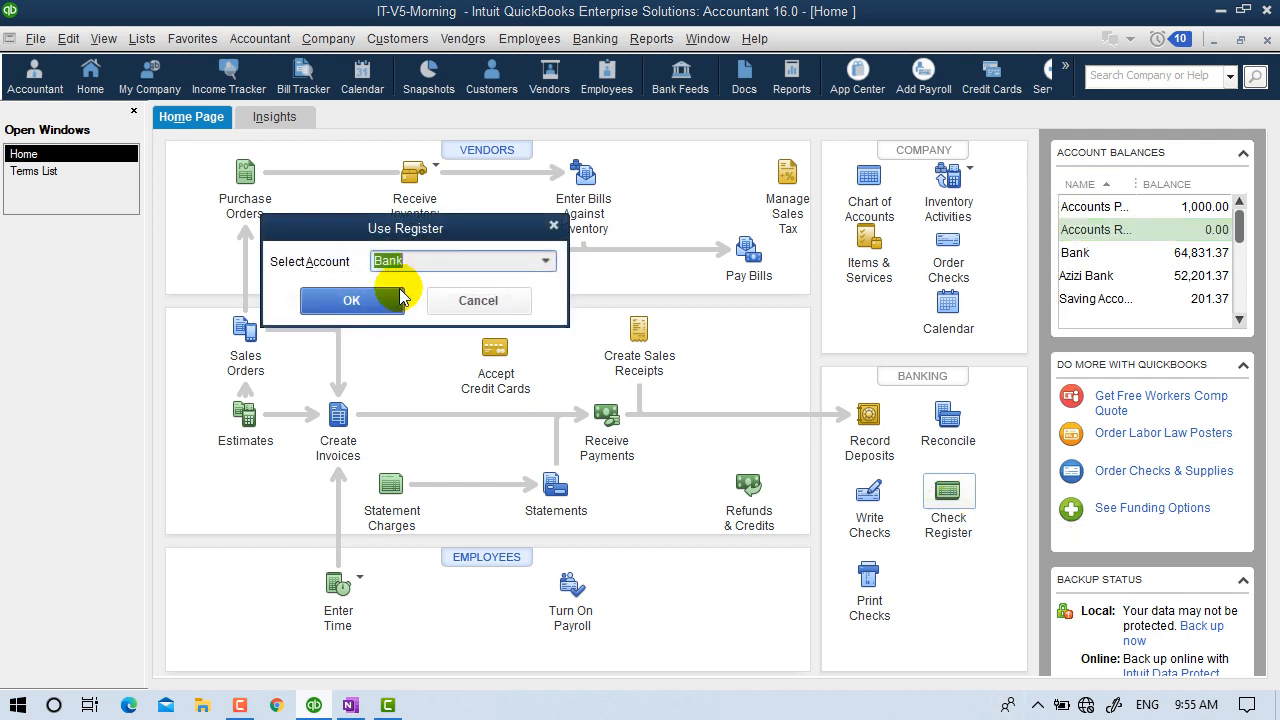
click(376, 310)
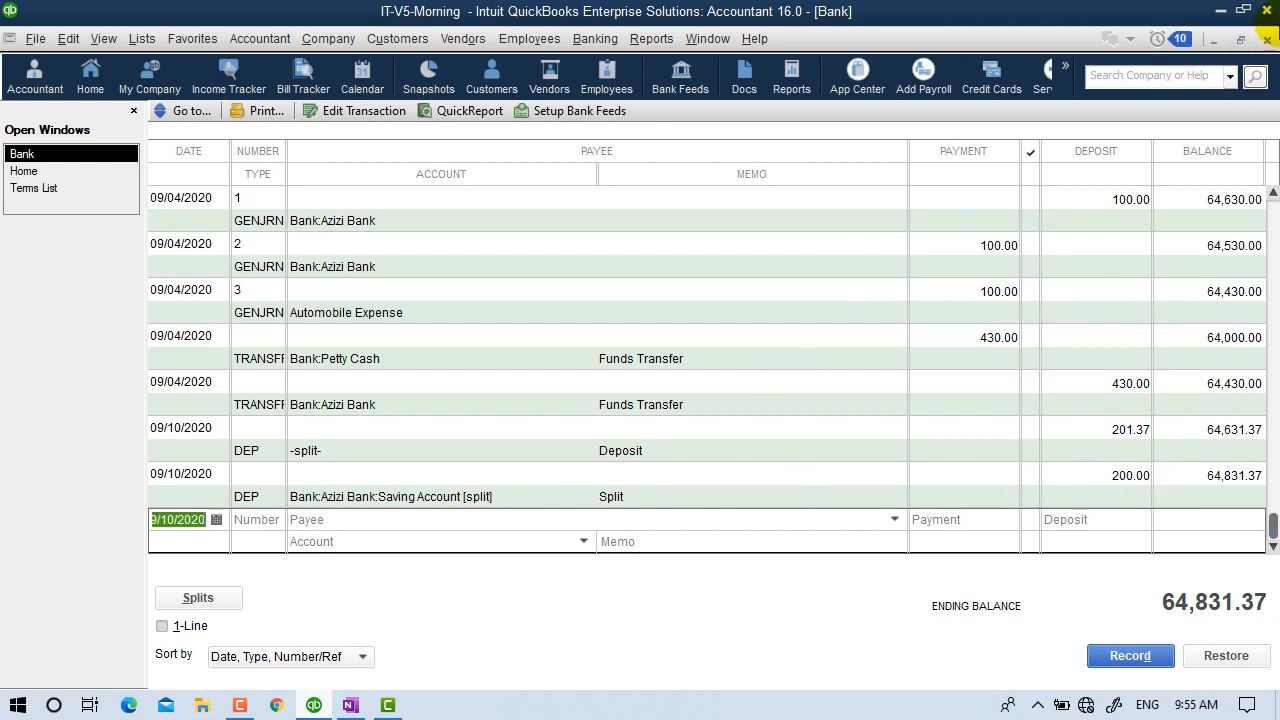
click(1268, 40)
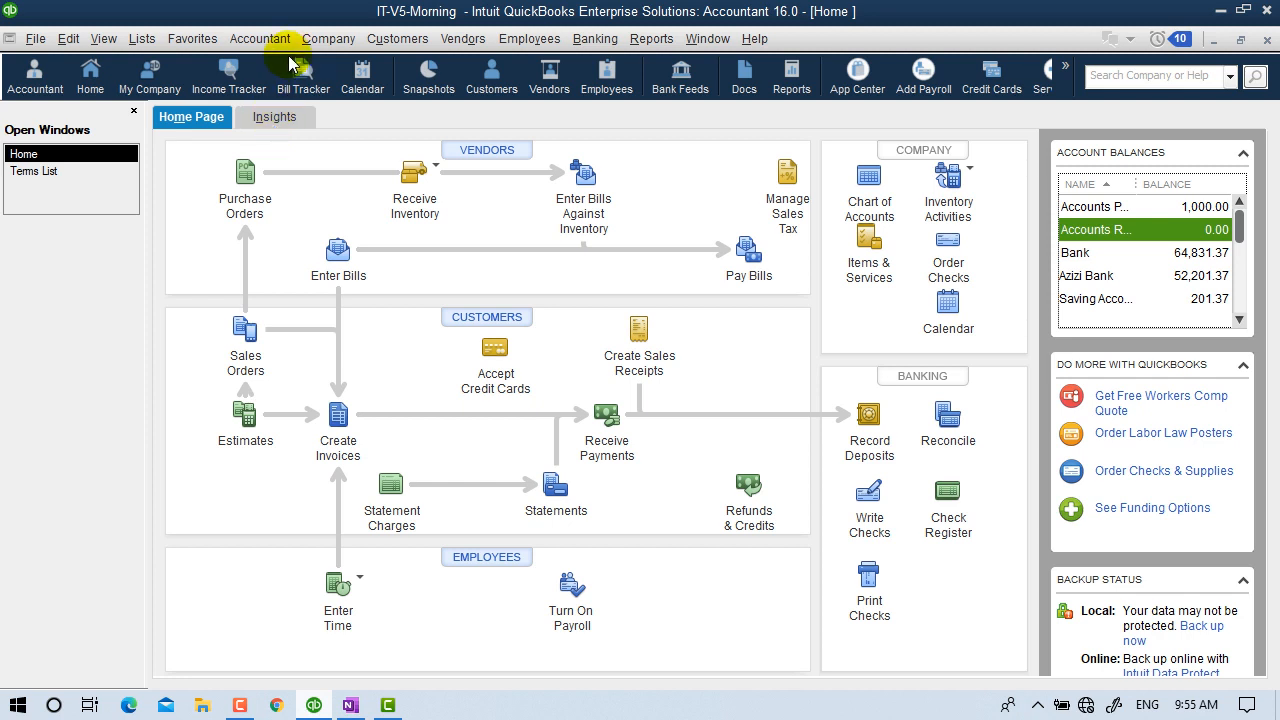
On Insights, open the 200.00 payment from last 30 days' list, then close it and Income Tracker.
click(273, 120)
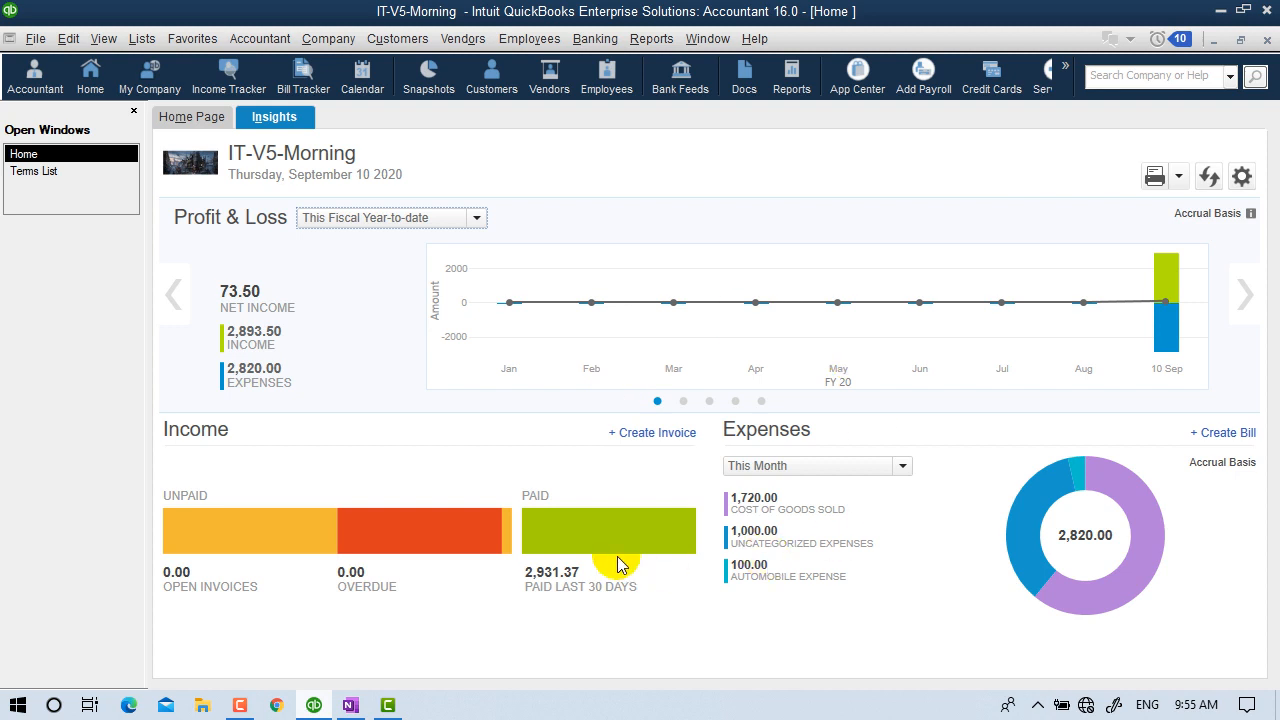
mouse_move(603, 540)
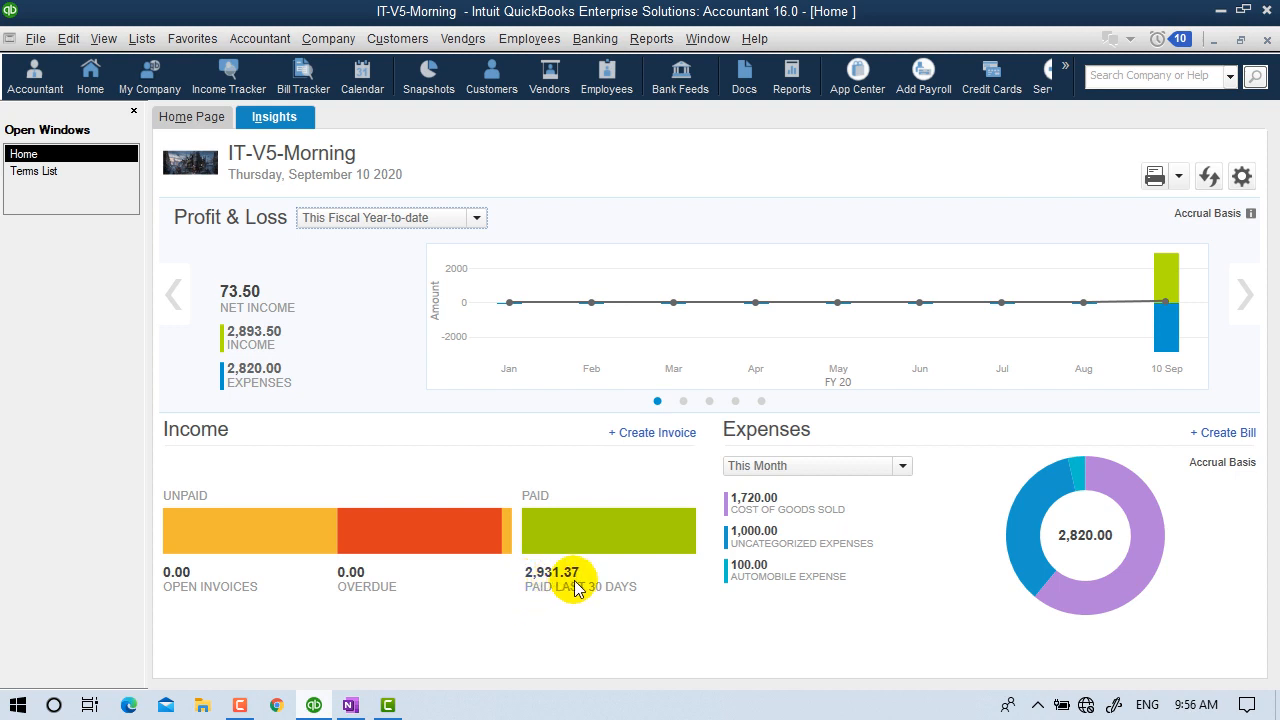
click(637, 540)
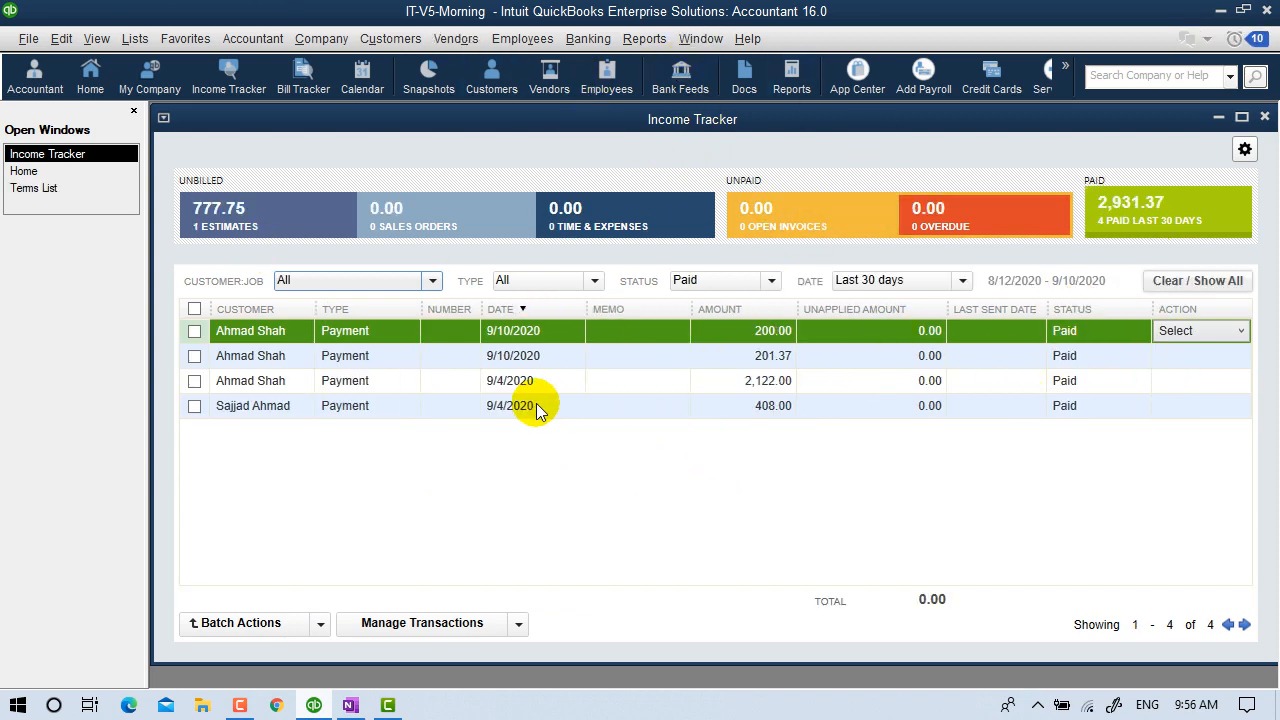
double_click(714, 326)
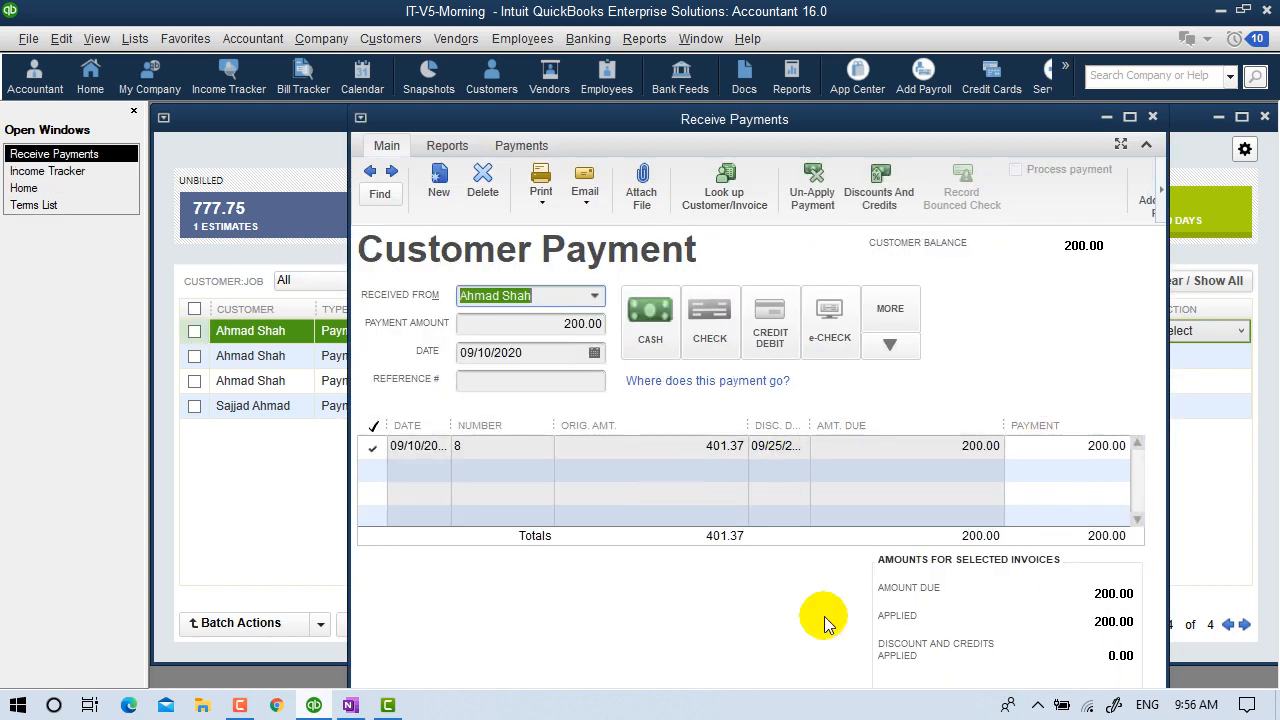
click(1152, 117)
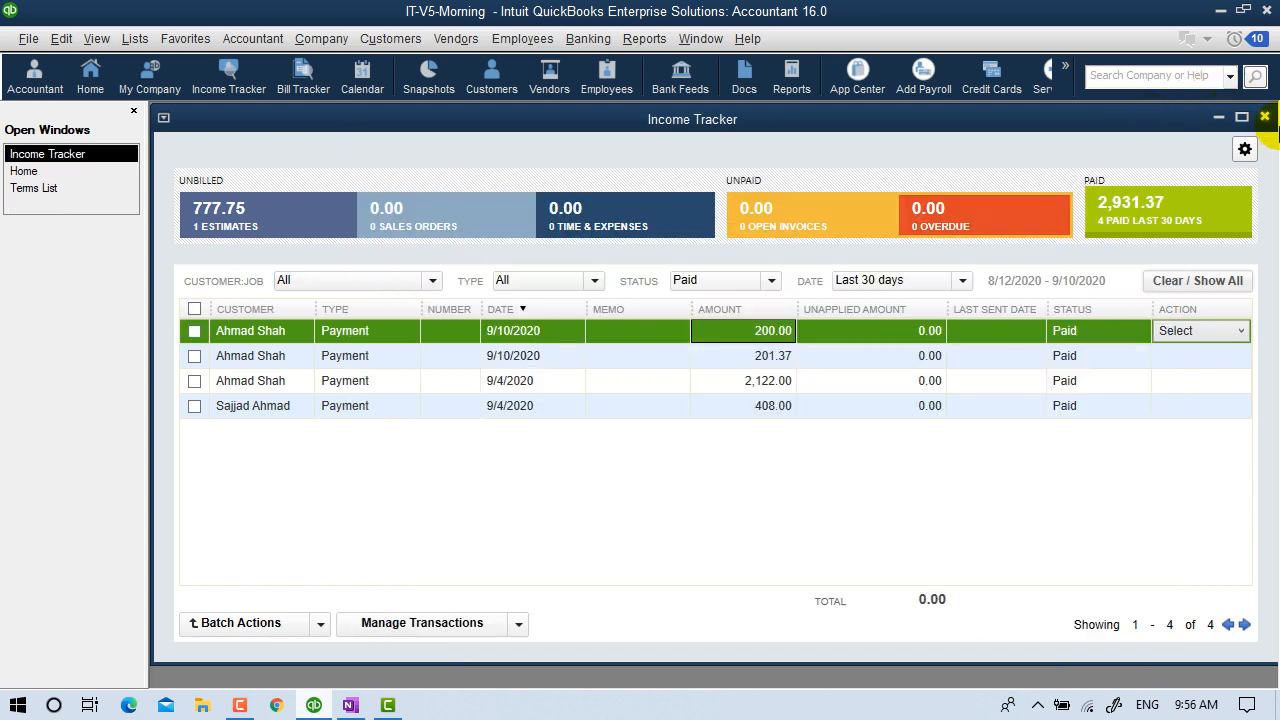
click(1264, 118)
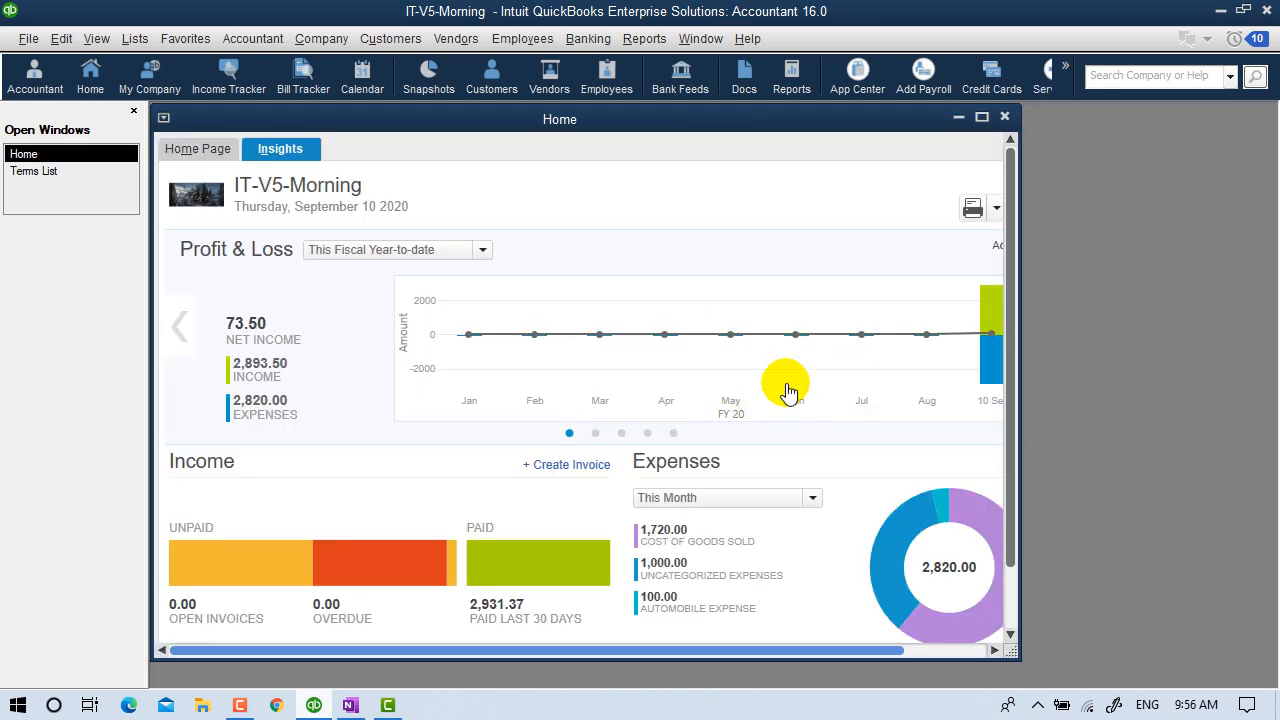
Maximize the Insights page and review all-dates Cost of Goods Sold transactions, not memorizing the report.
click(981, 118)
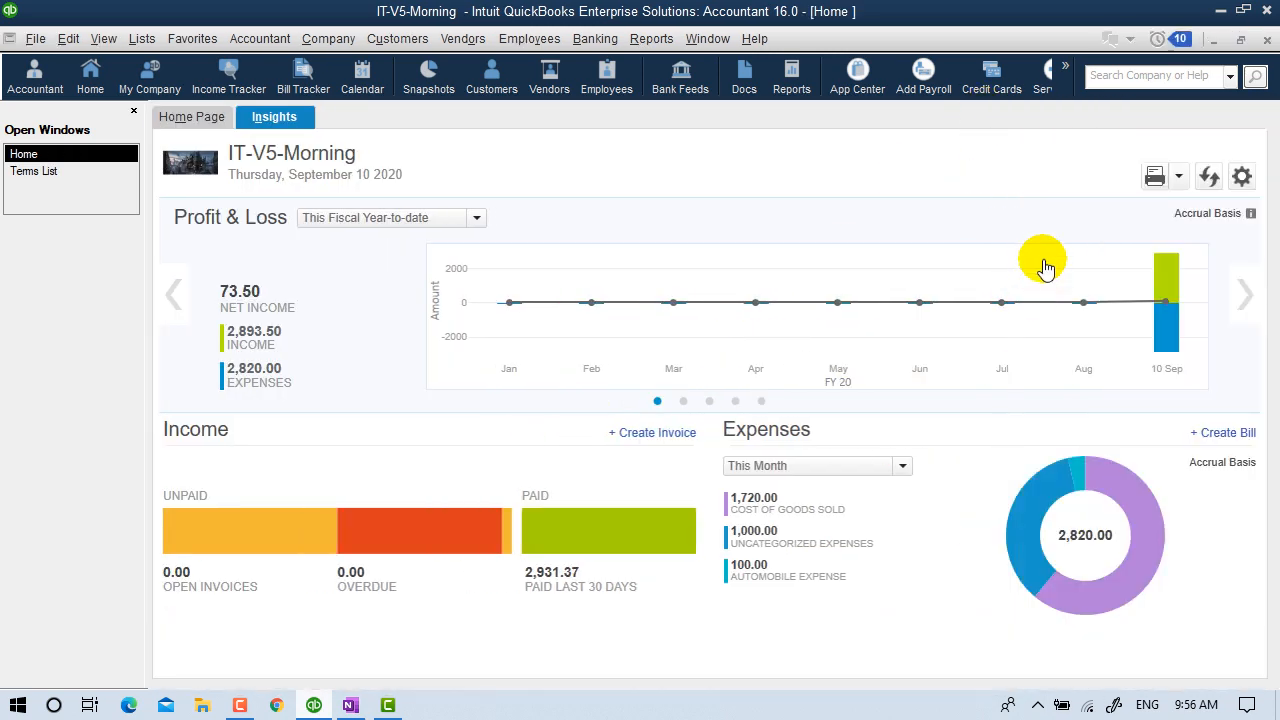
click(1178, 176)
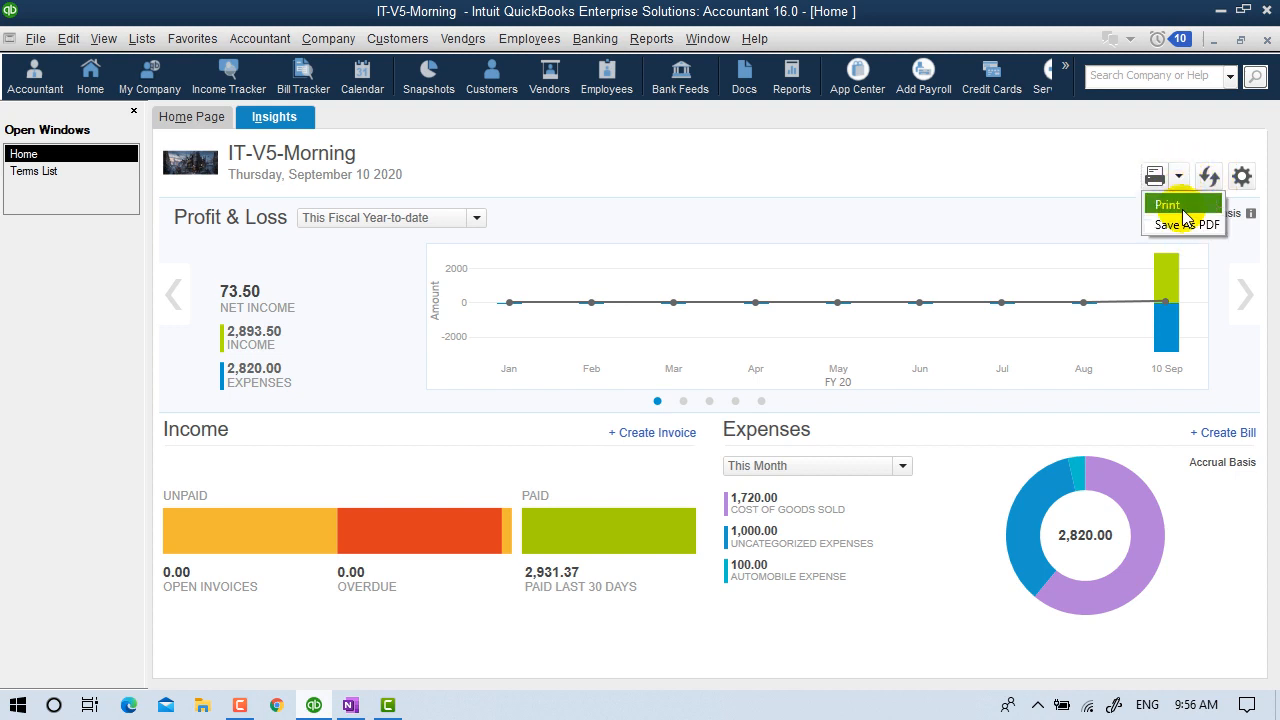
click(1153, 558)
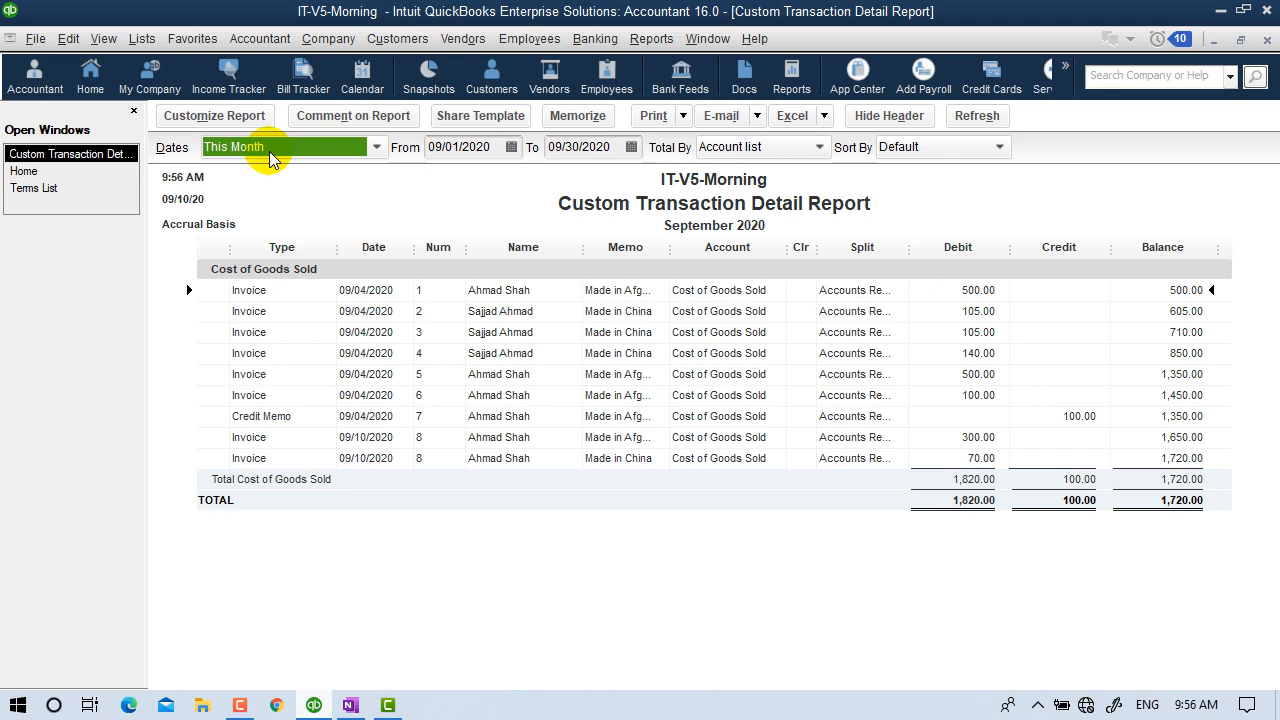
key(a)
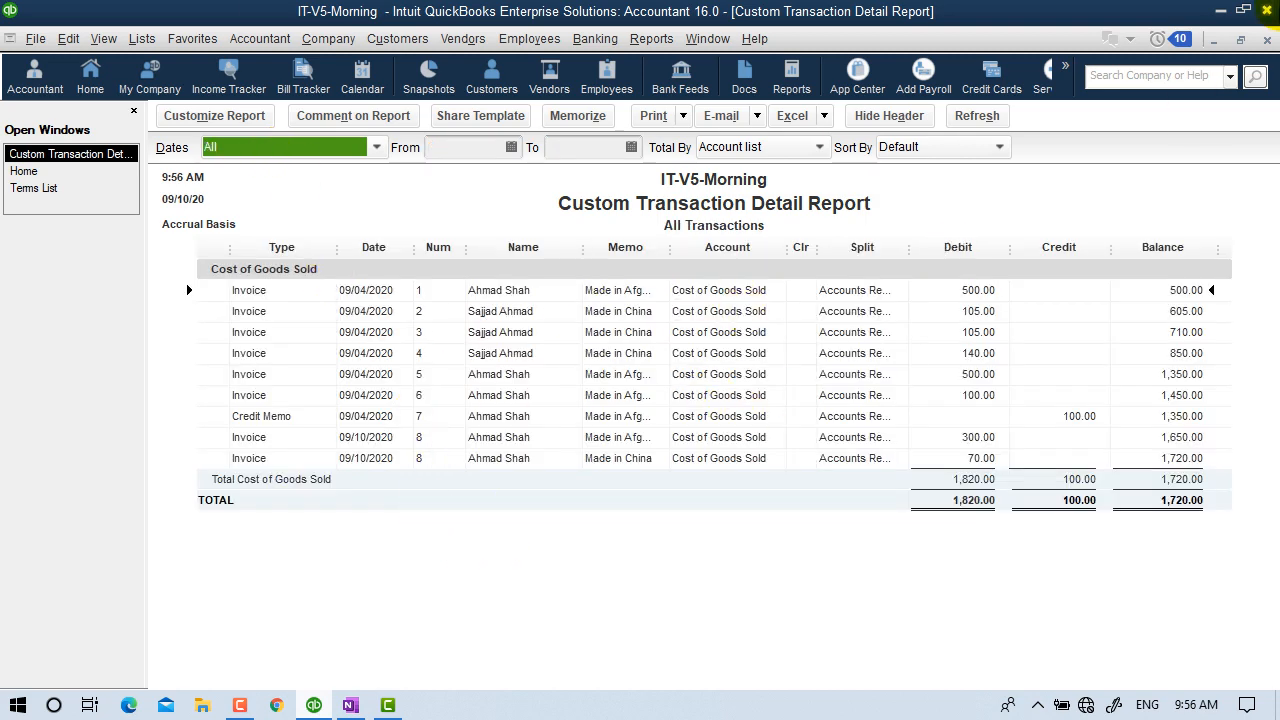
click(1267, 40)
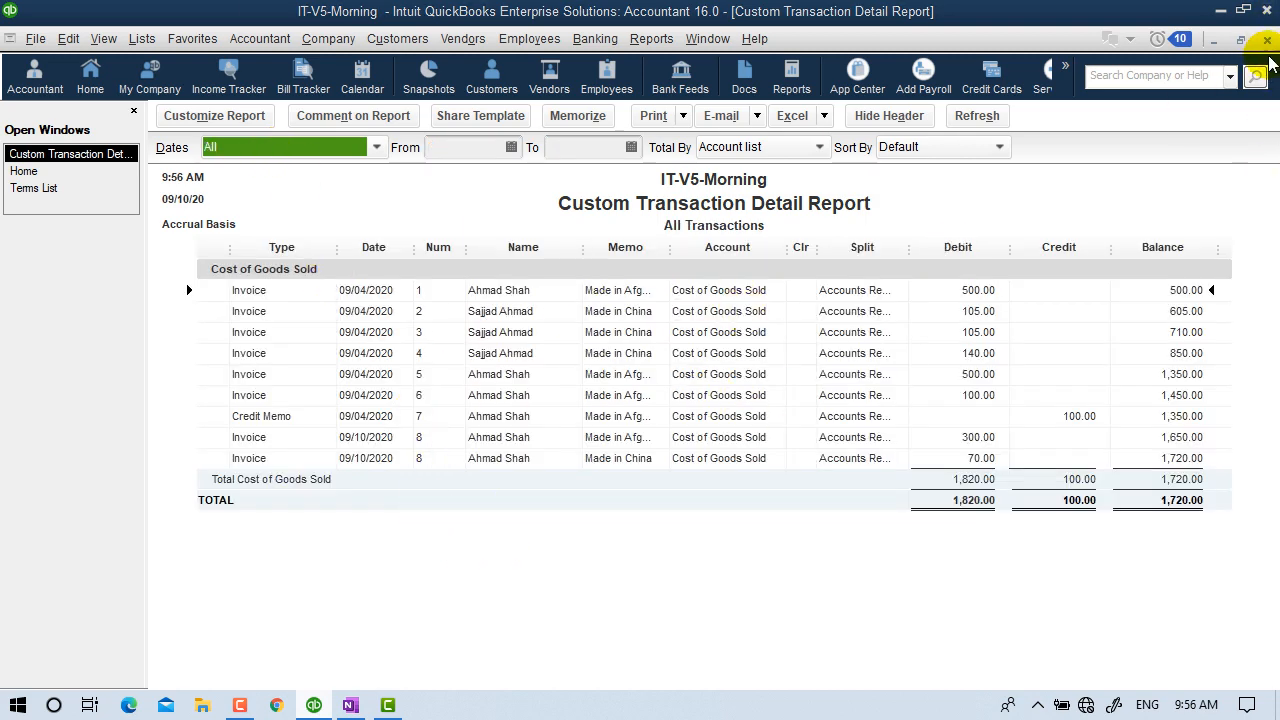
click(712, 372)
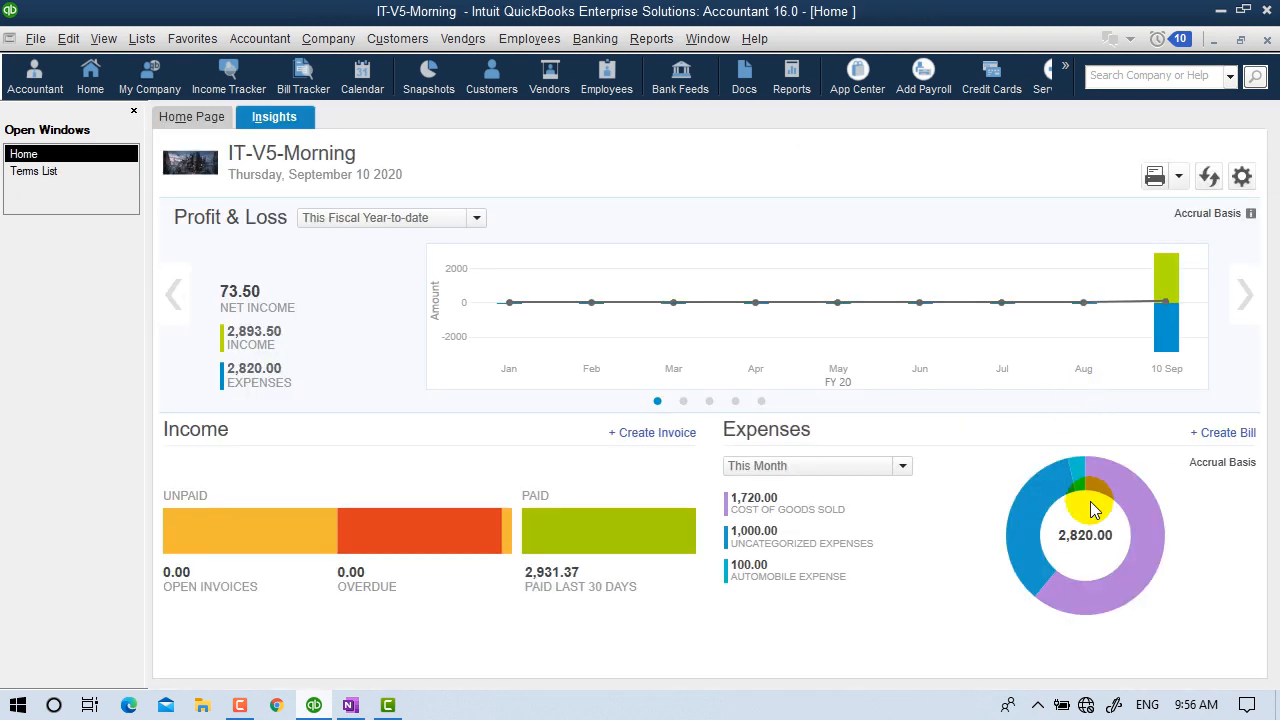
Review the Uncategorized Expenses transactions and close that report without memorizing it.
mouse_move(1032, 543)
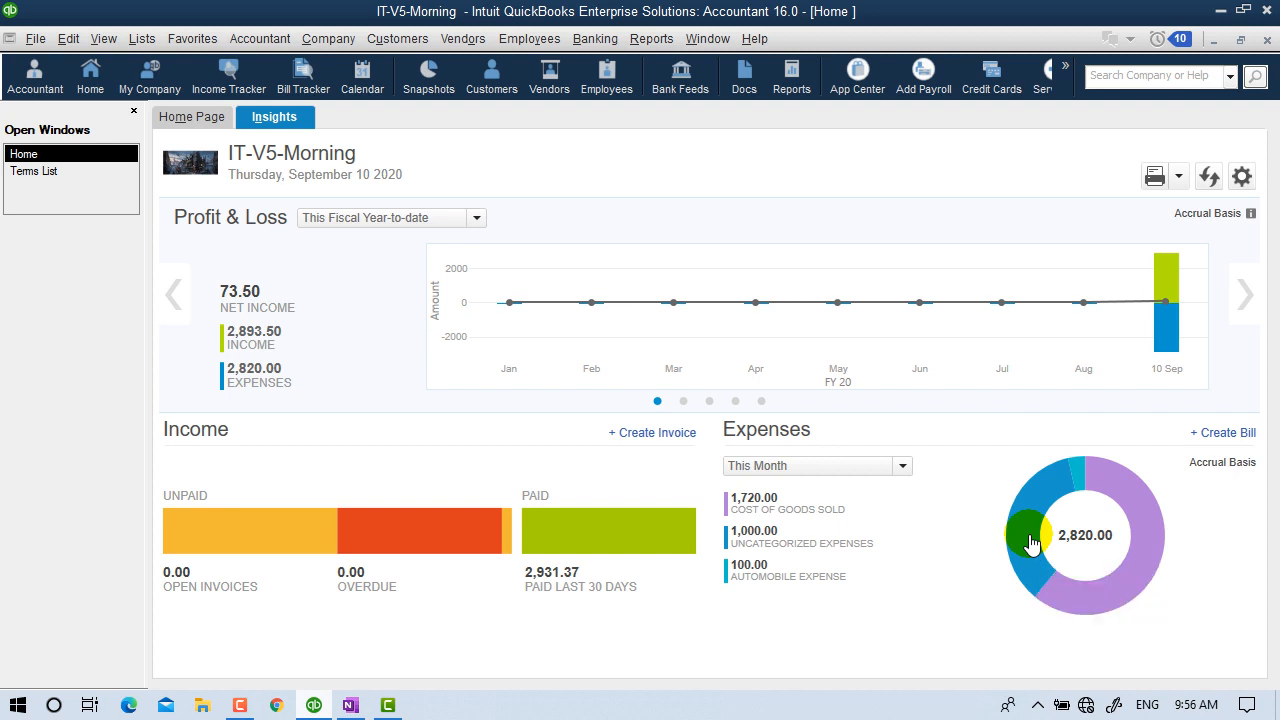
click(1030, 545)
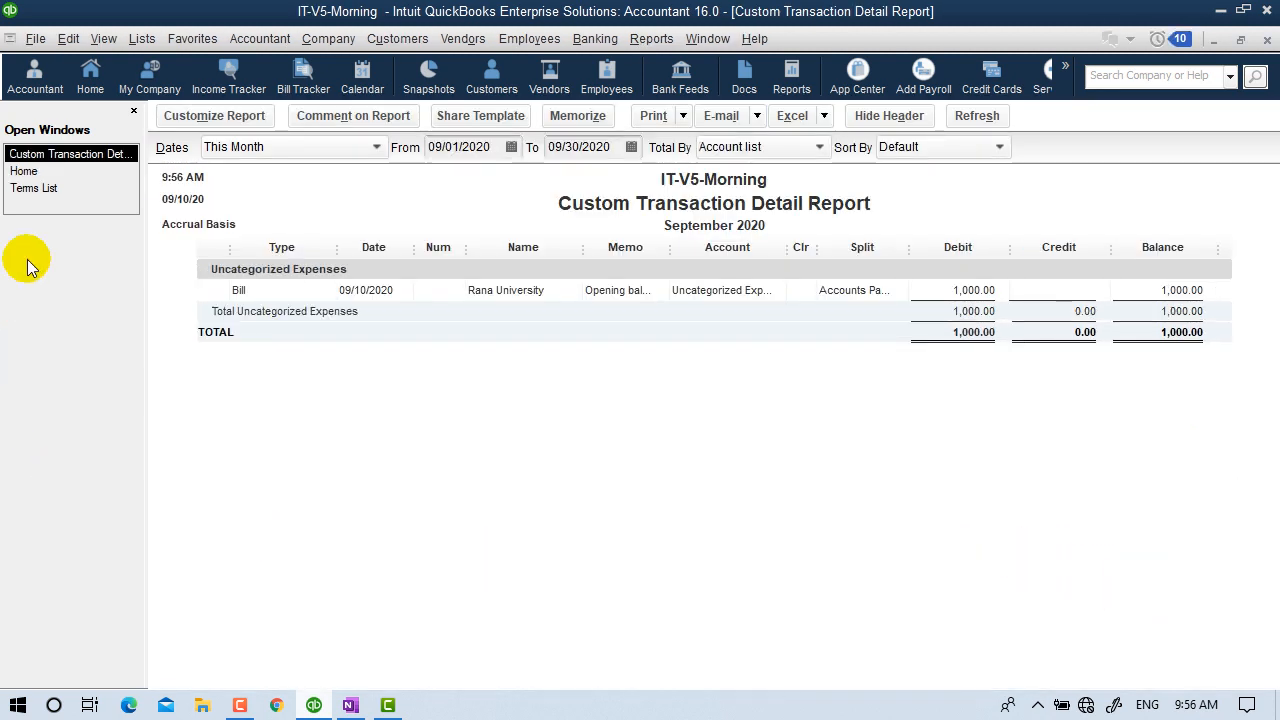
click(1266, 41)
click(712, 370)
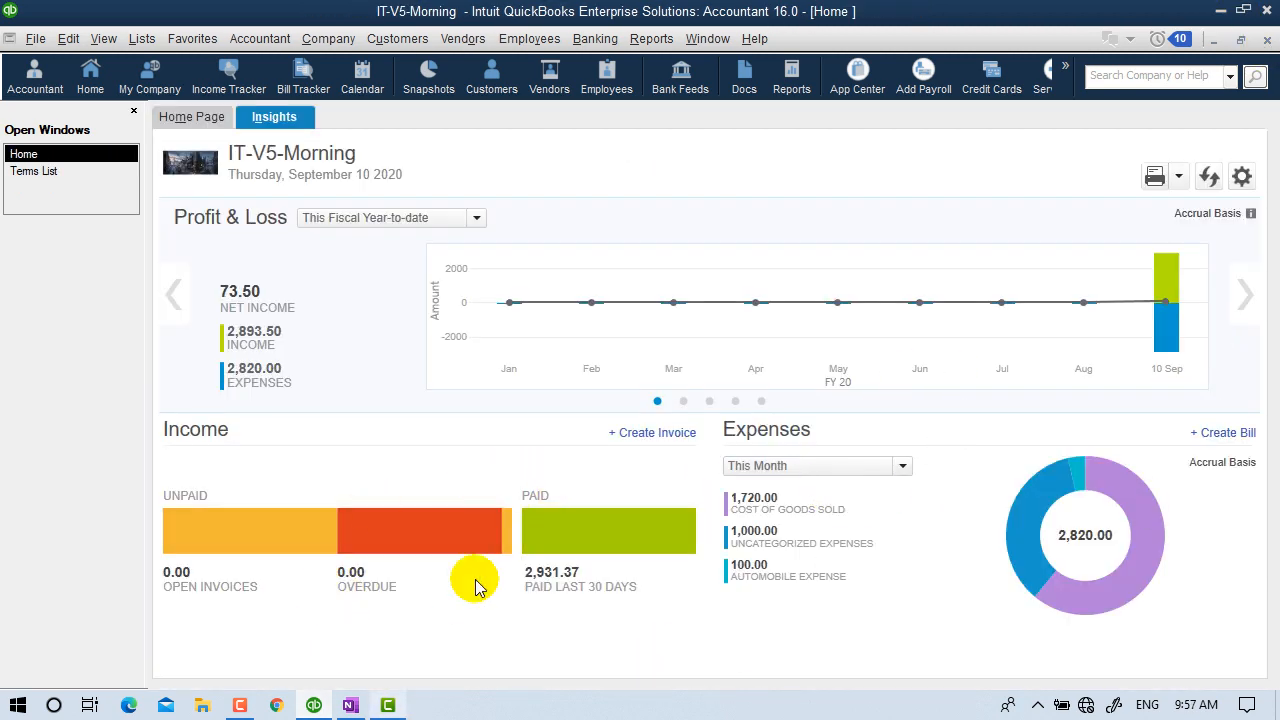
mouse_move(223, 543)
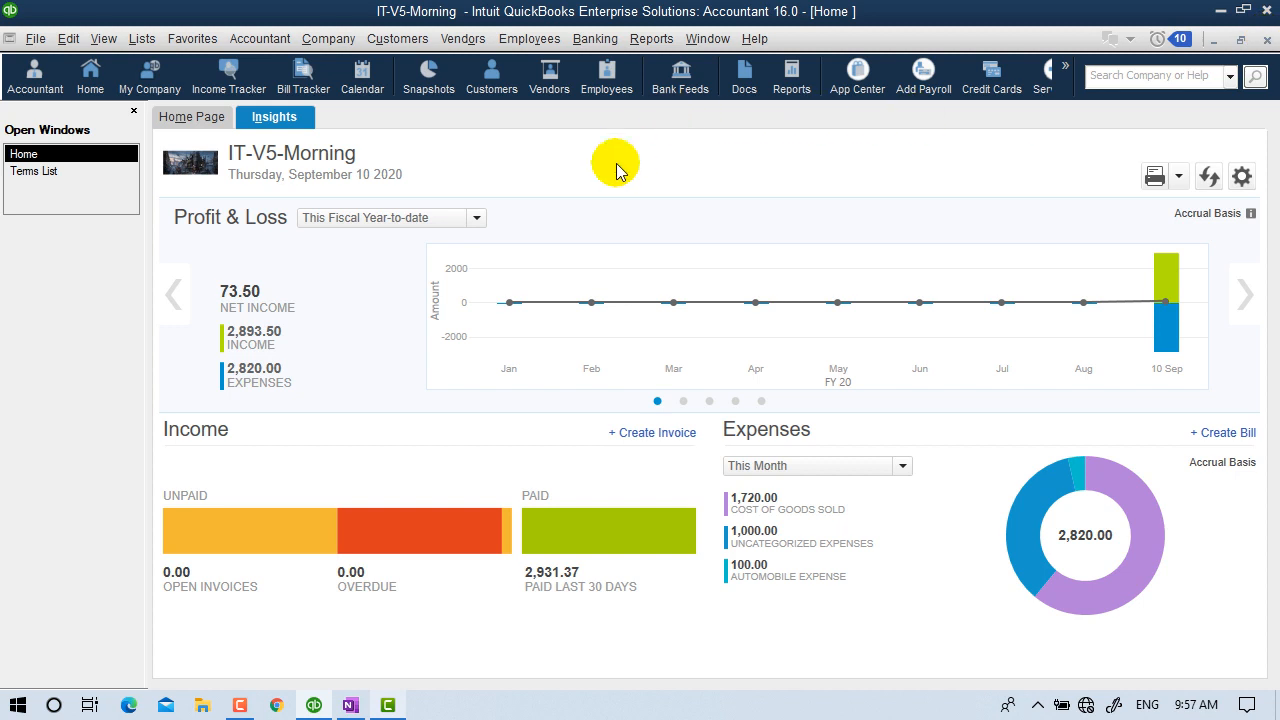
Close the Home window and open the Company Snapshot from Reports.
click(1266, 45)
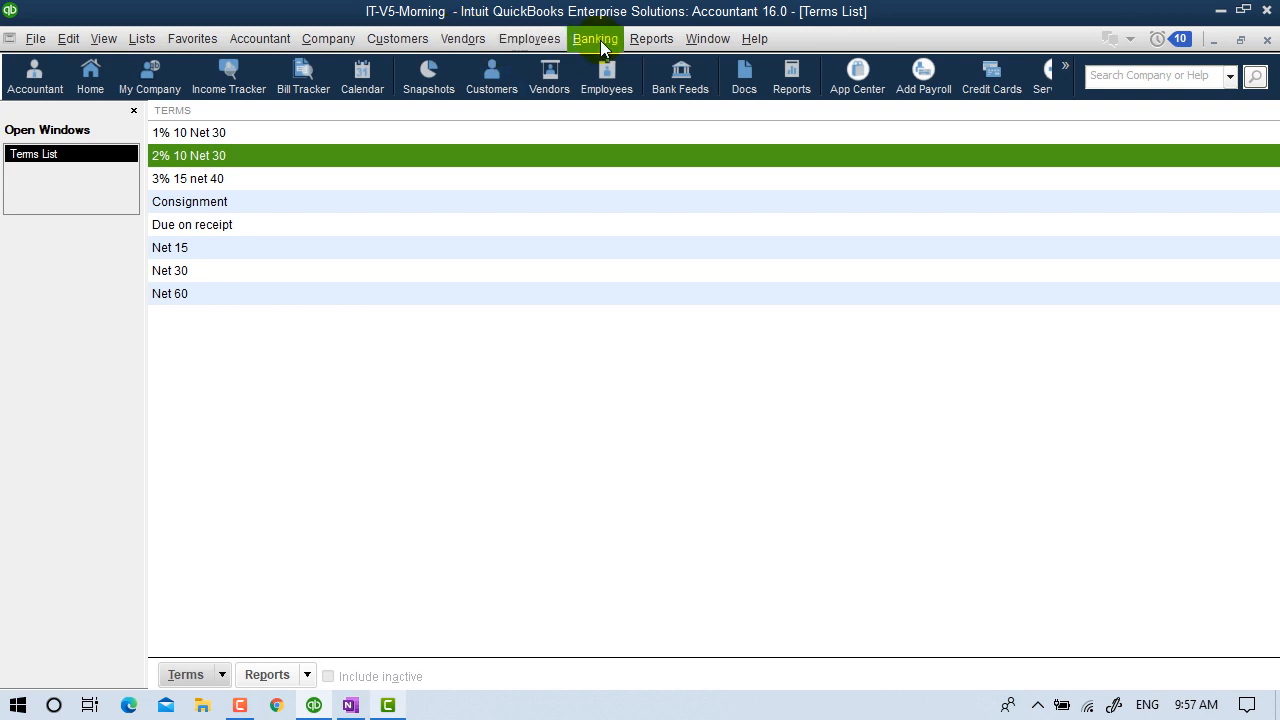
click(643, 40)
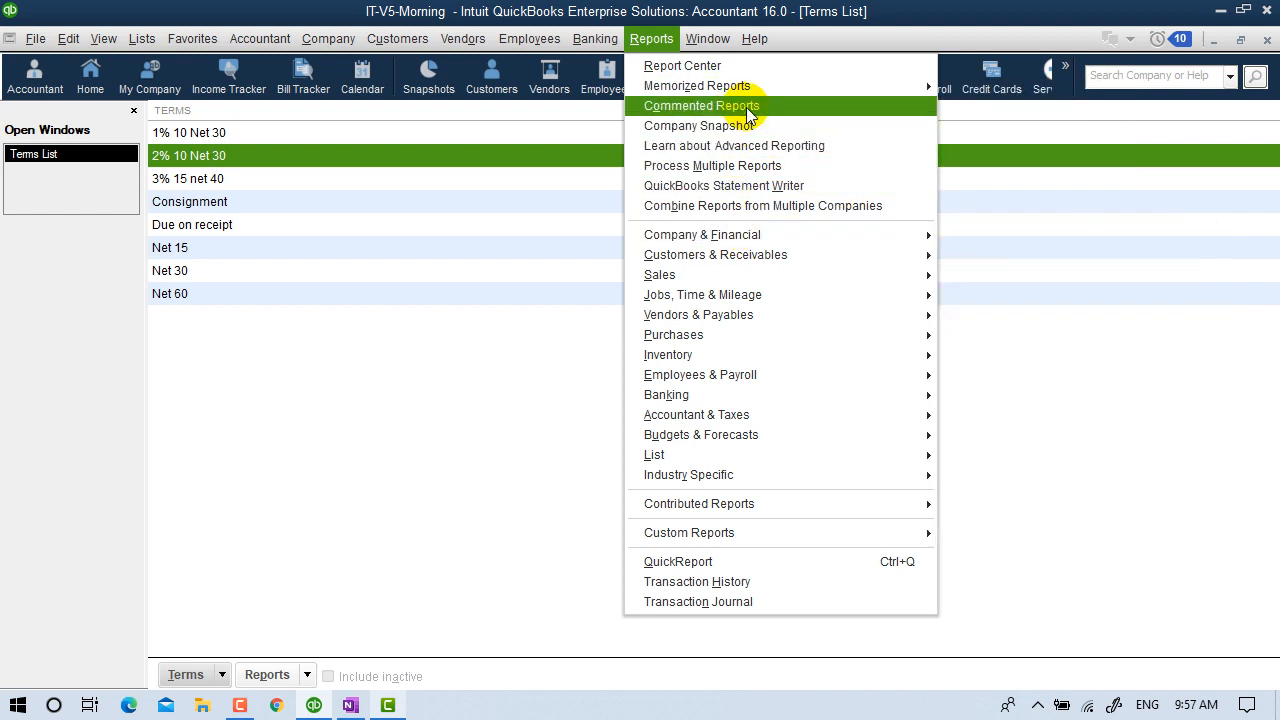
click(712, 125)
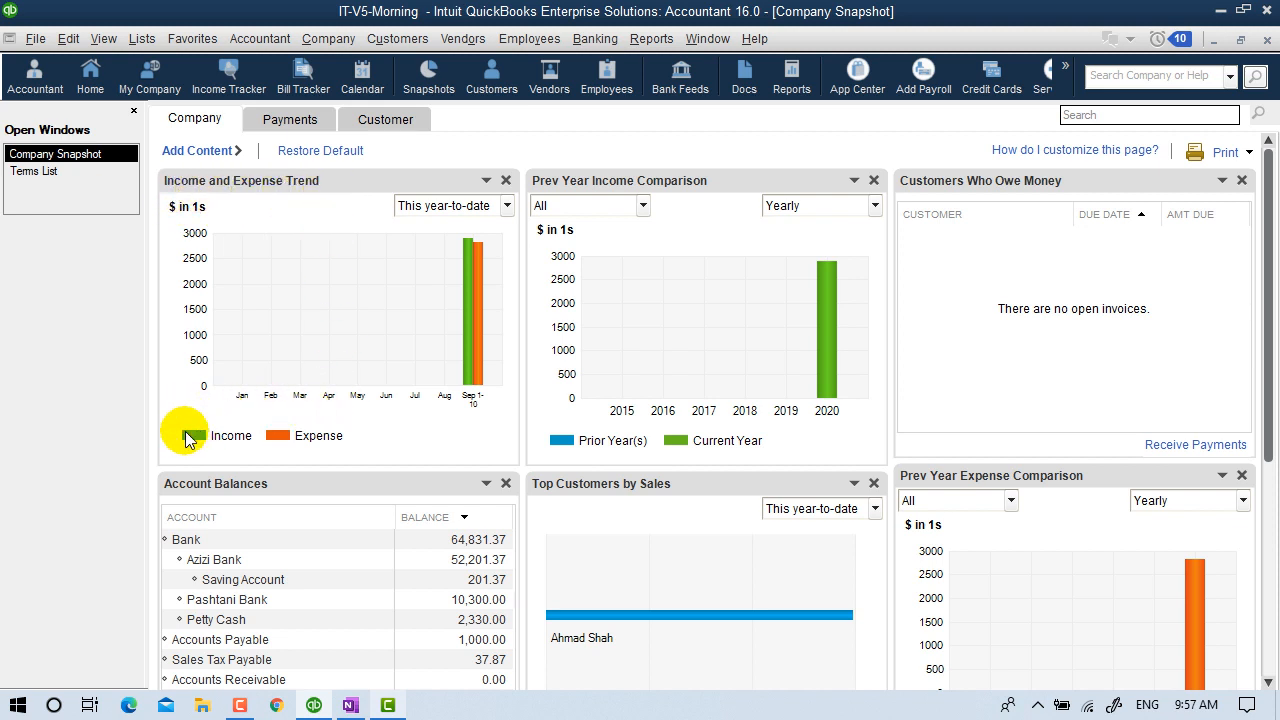
Review the September income and expense detail reports, declining to memorize each.
click(465, 325)
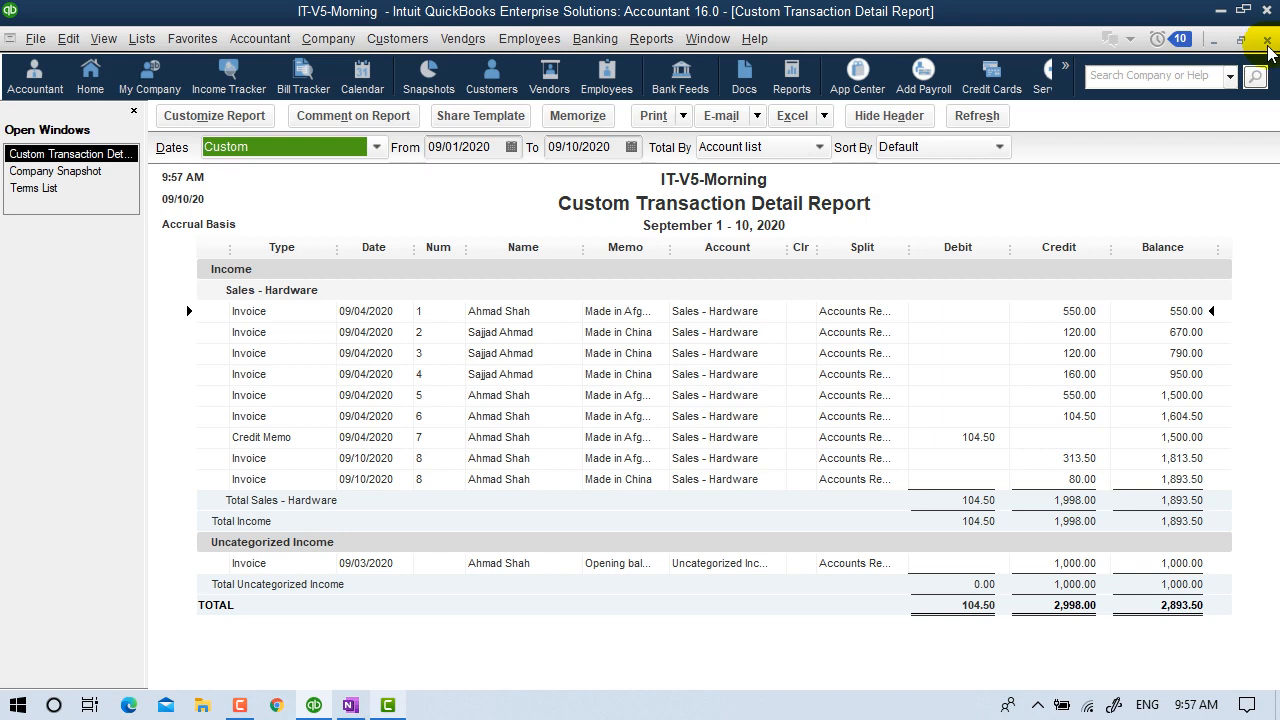
click(1267, 41)
click(634, 367)
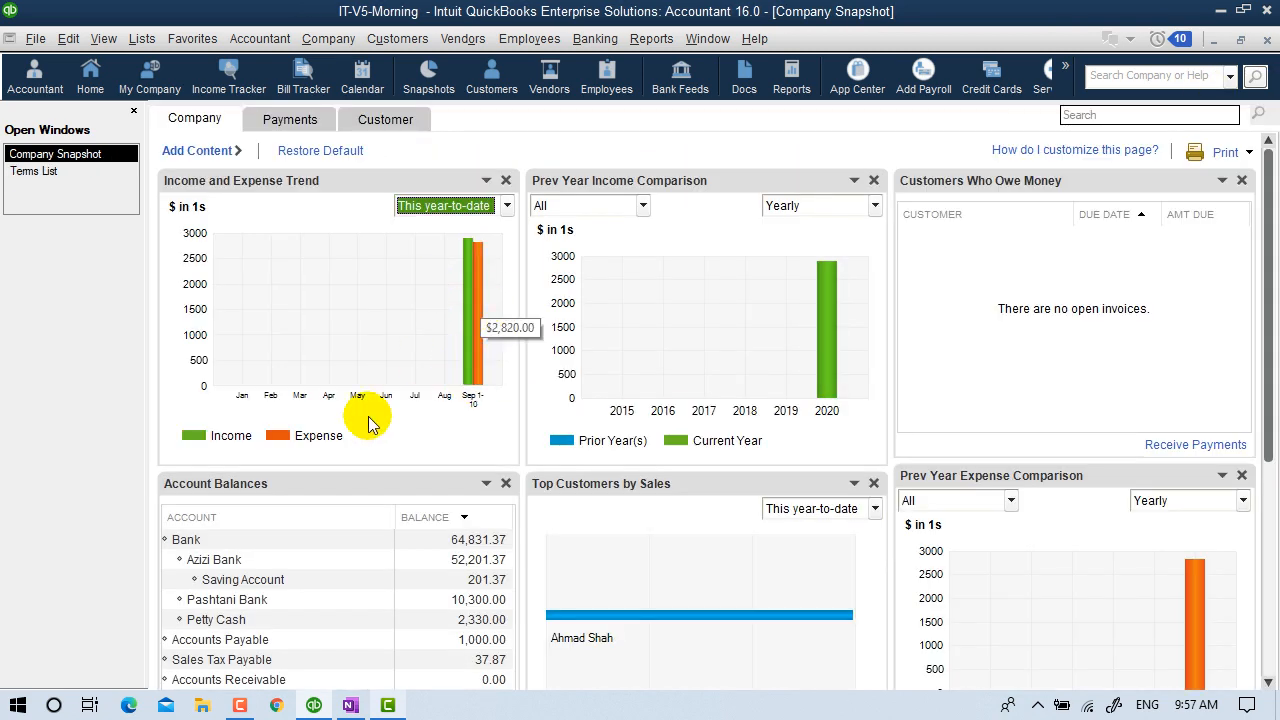
double_click(483, 355)
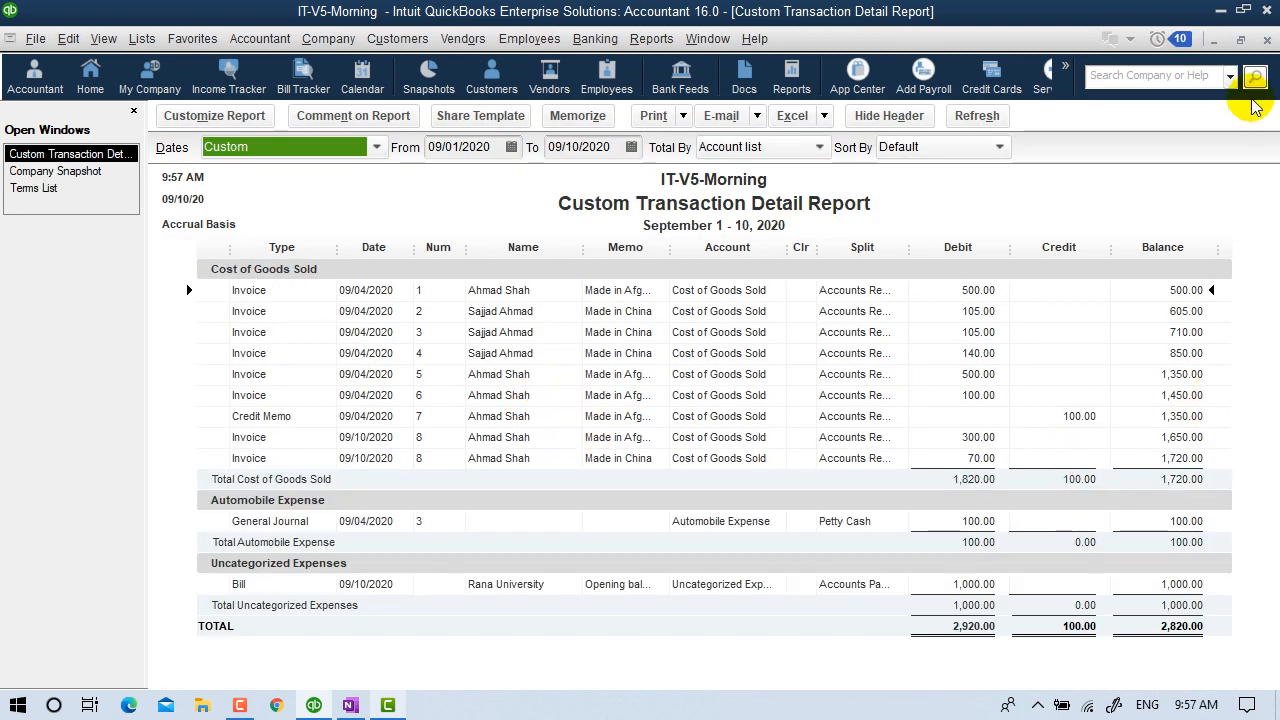
key(Escape)
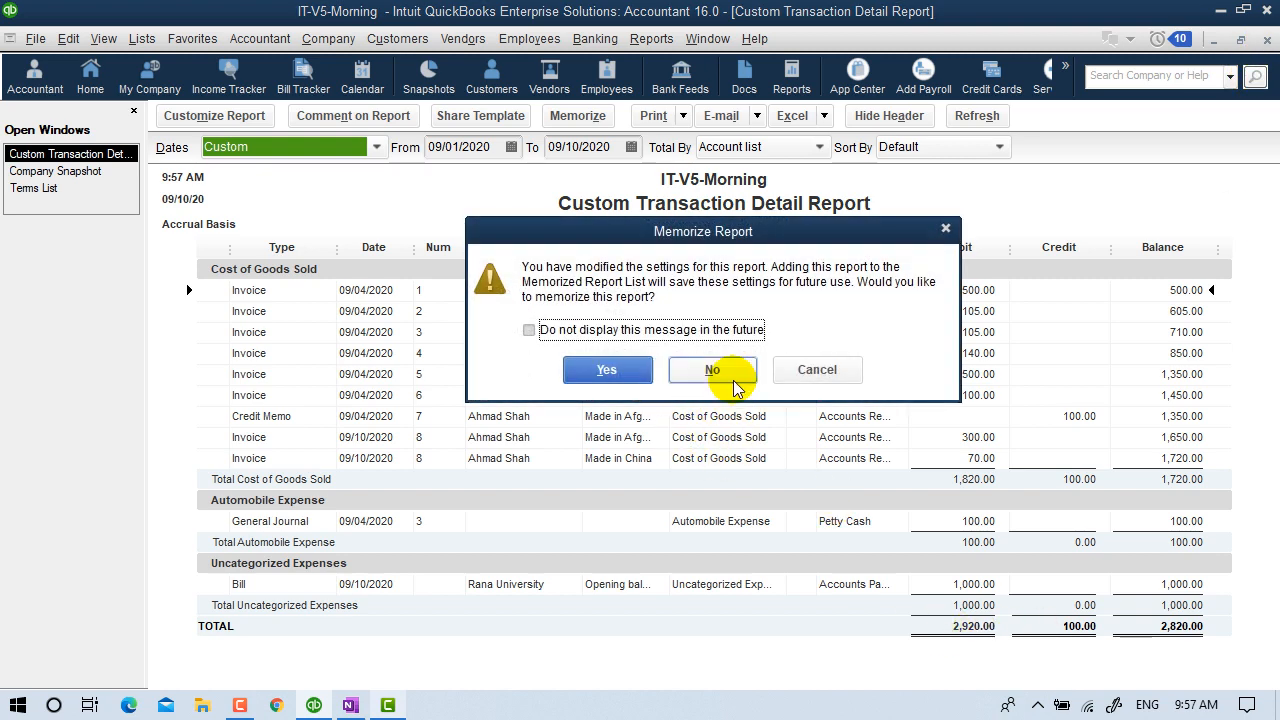
click(714, 450)
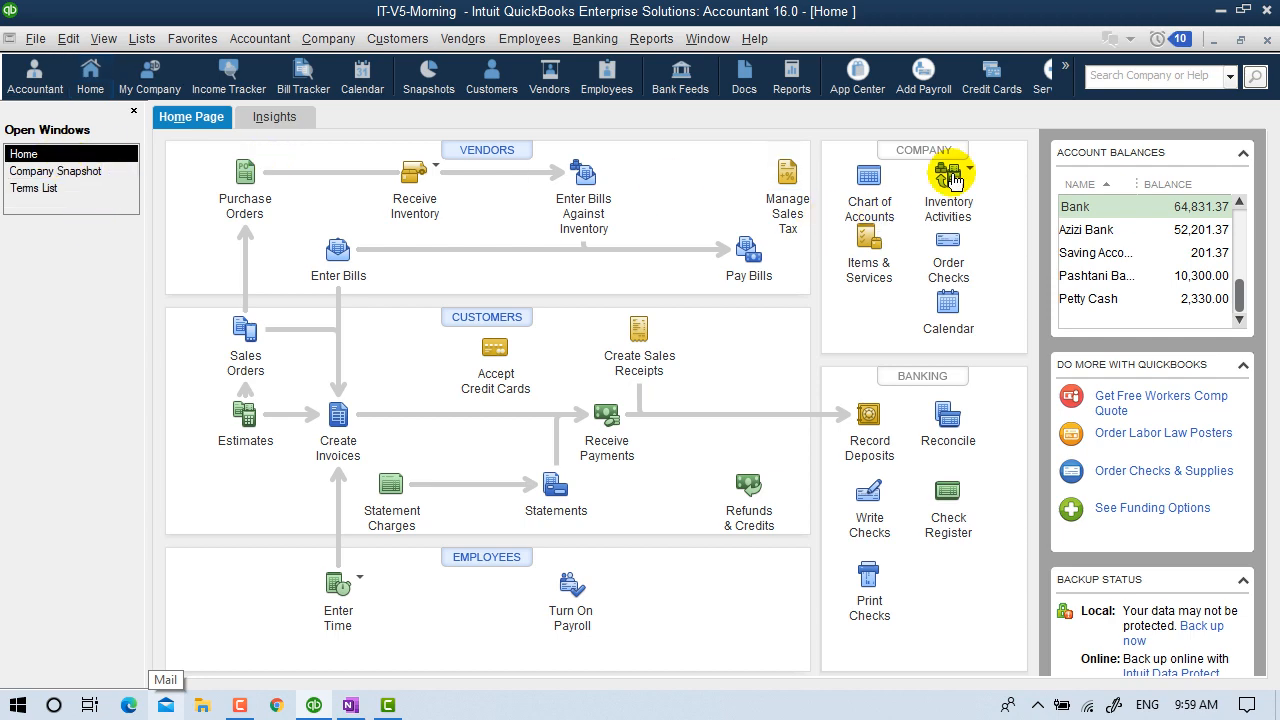
Start a new invoice from the Home page.
click(326, 425)
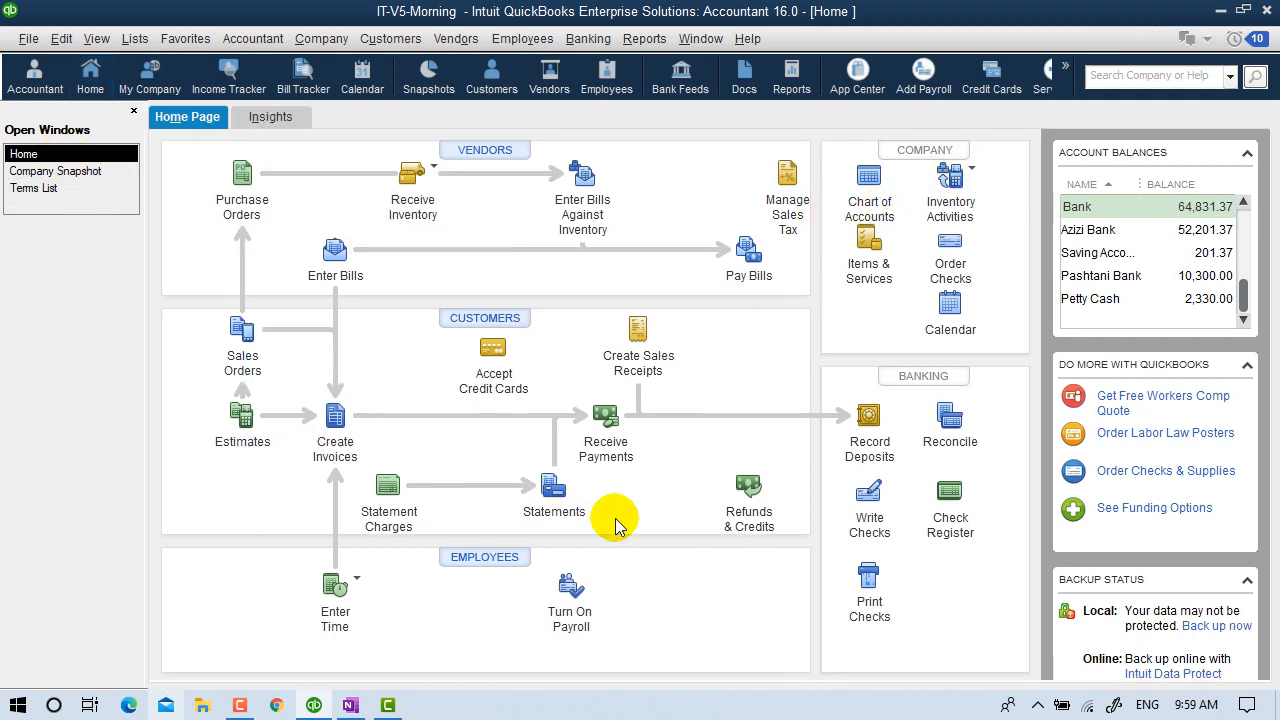
Draft invoice #9 for the customer at 50% of the 777.75 estimate (388.88), then clear it.
click(453, 216)
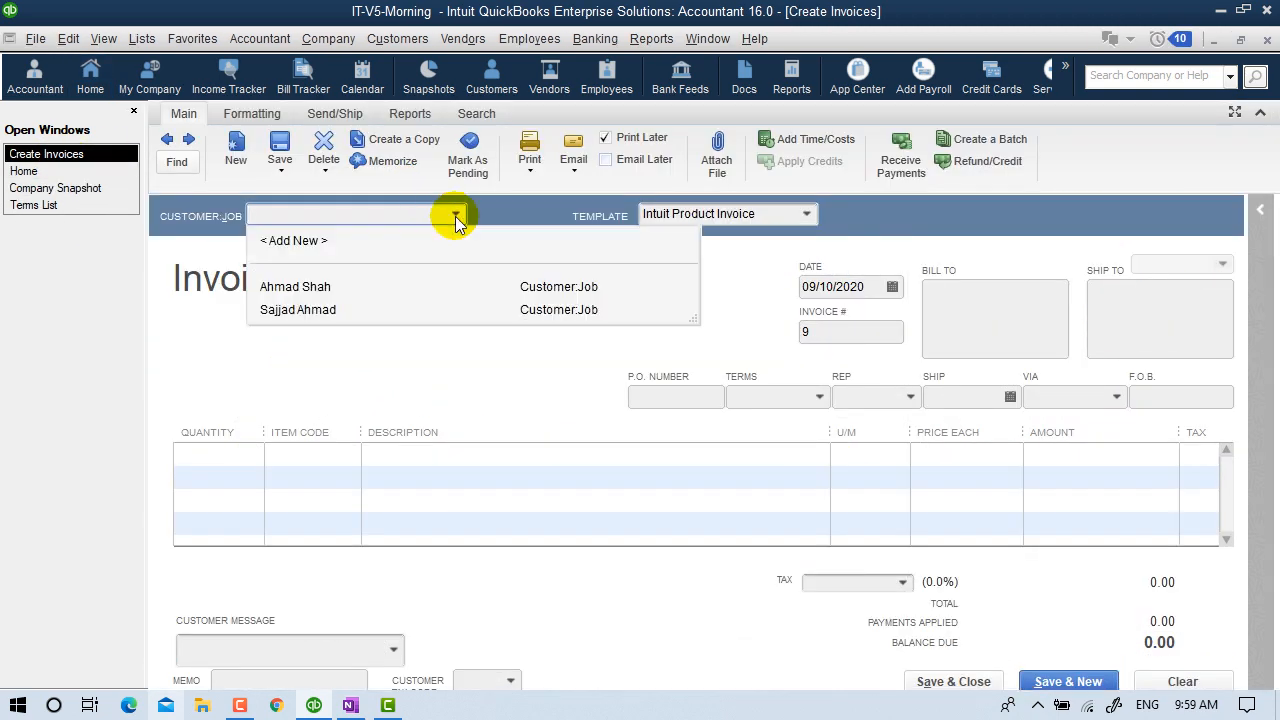
click(332, 285)
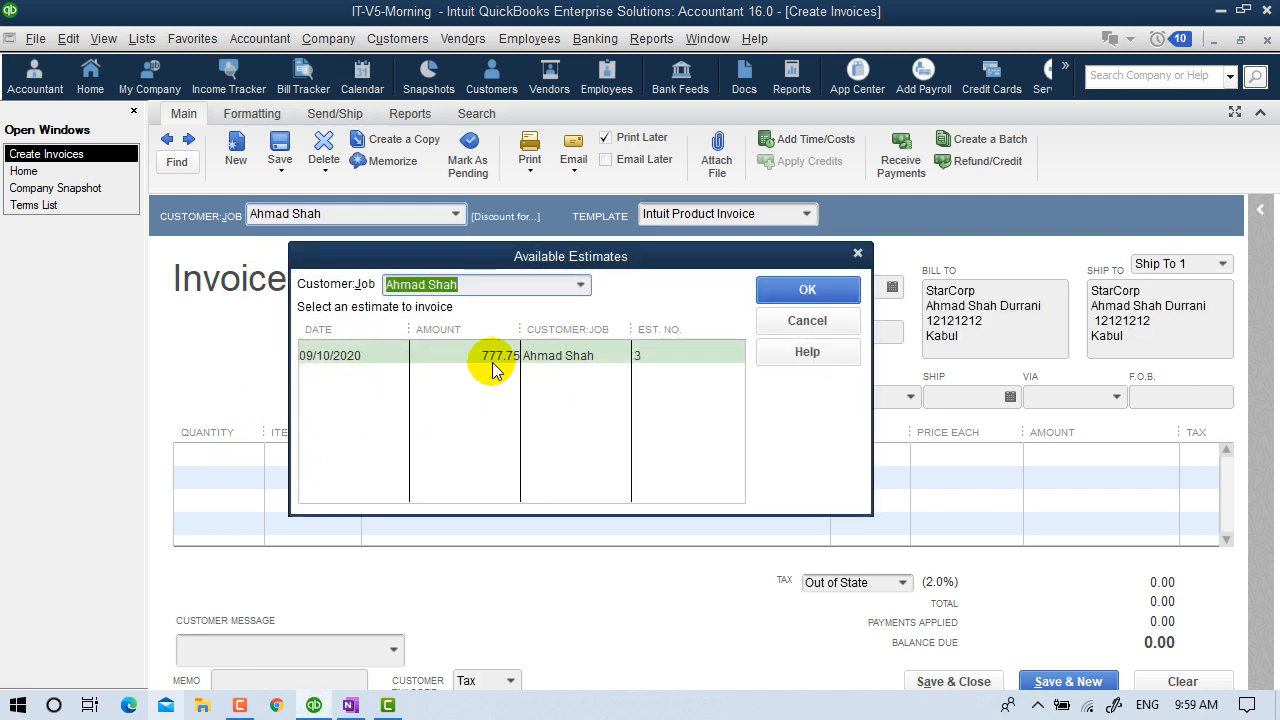
click(455, 352)
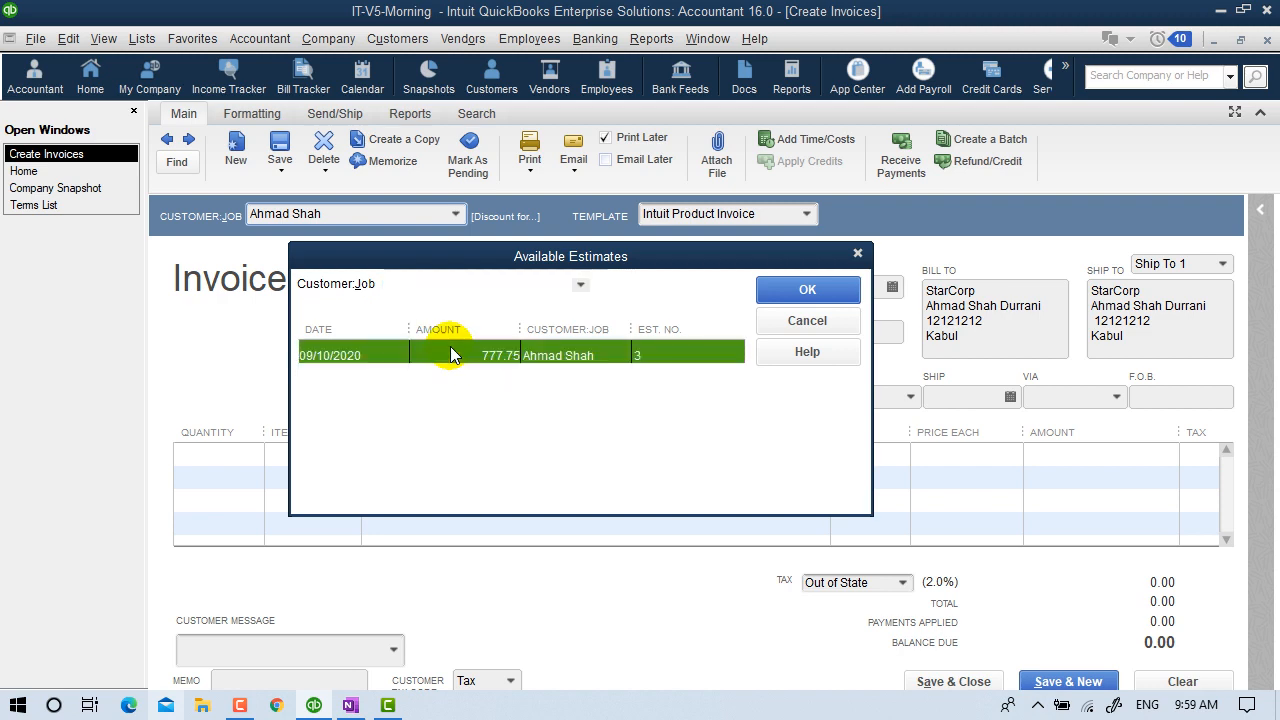
click(790, 290)
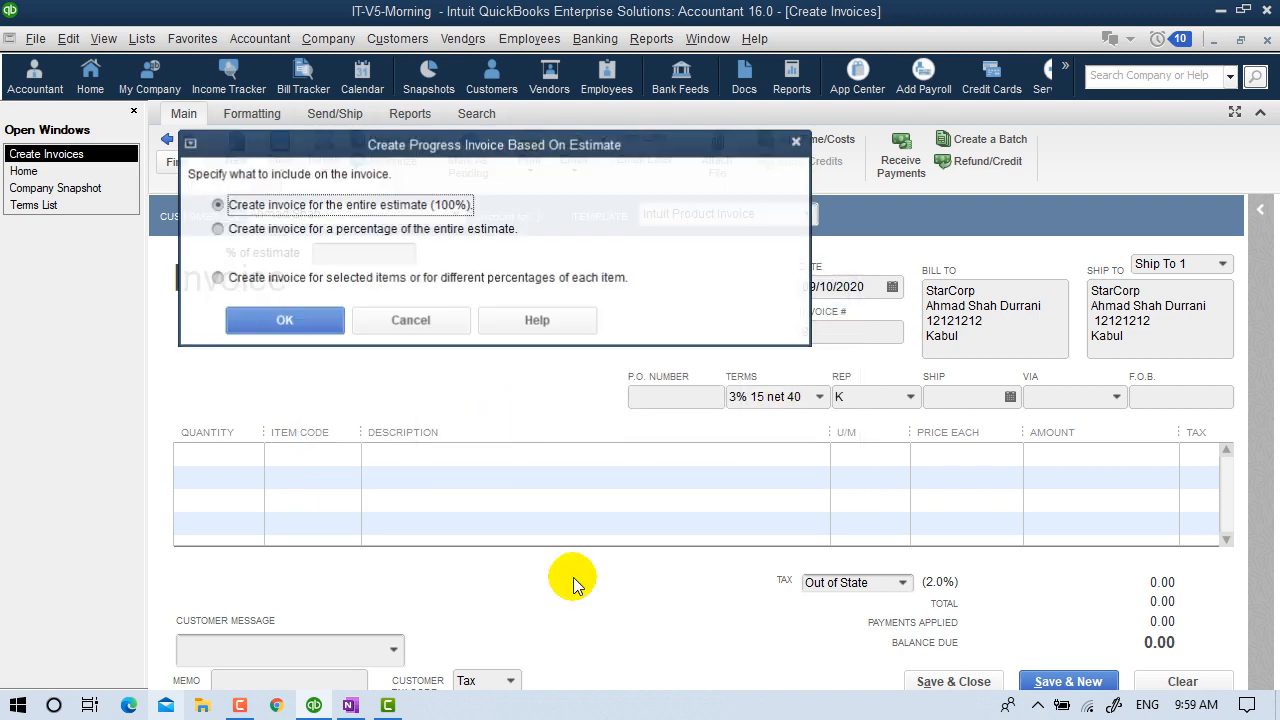
click(280, 229)
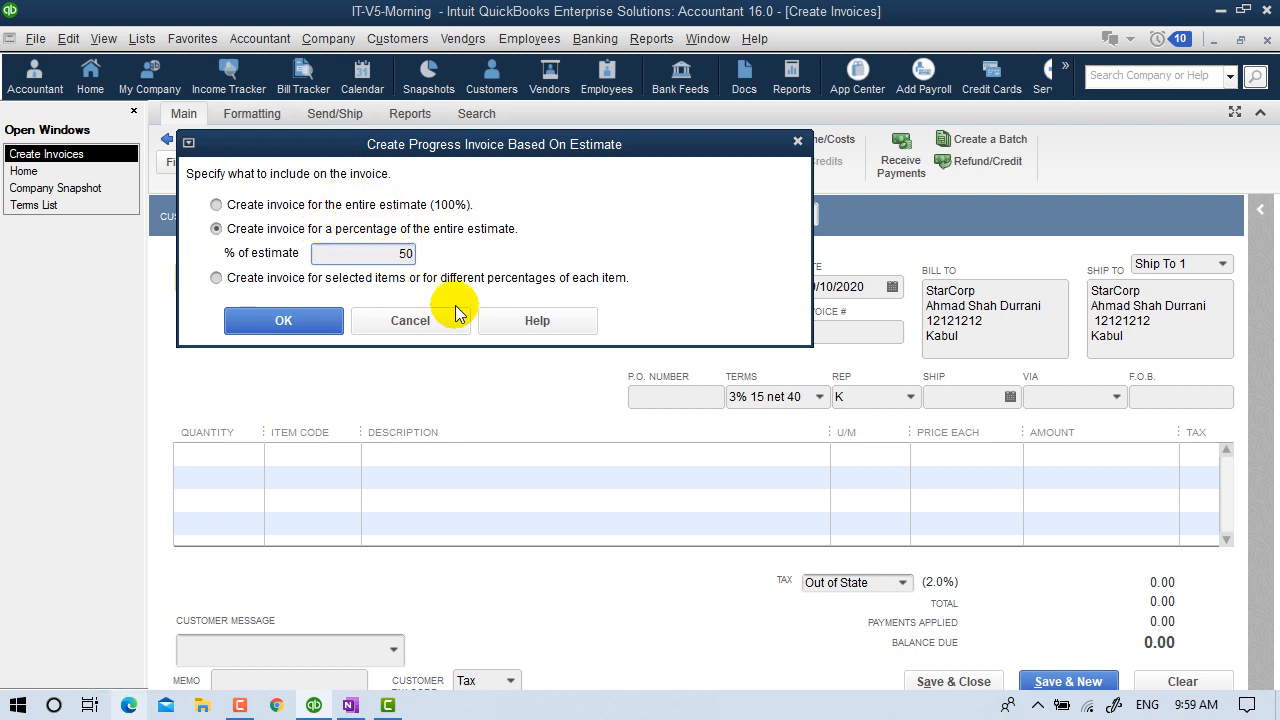
click(323, 320)
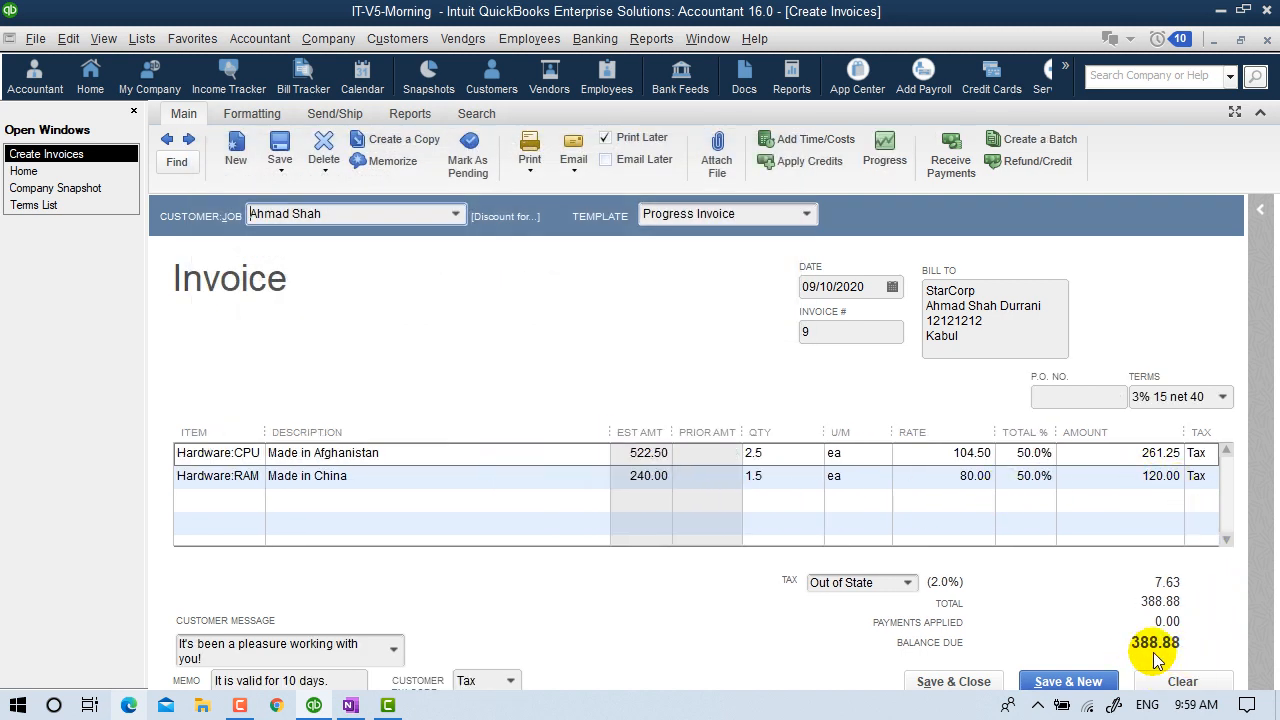
click(1180, 683)
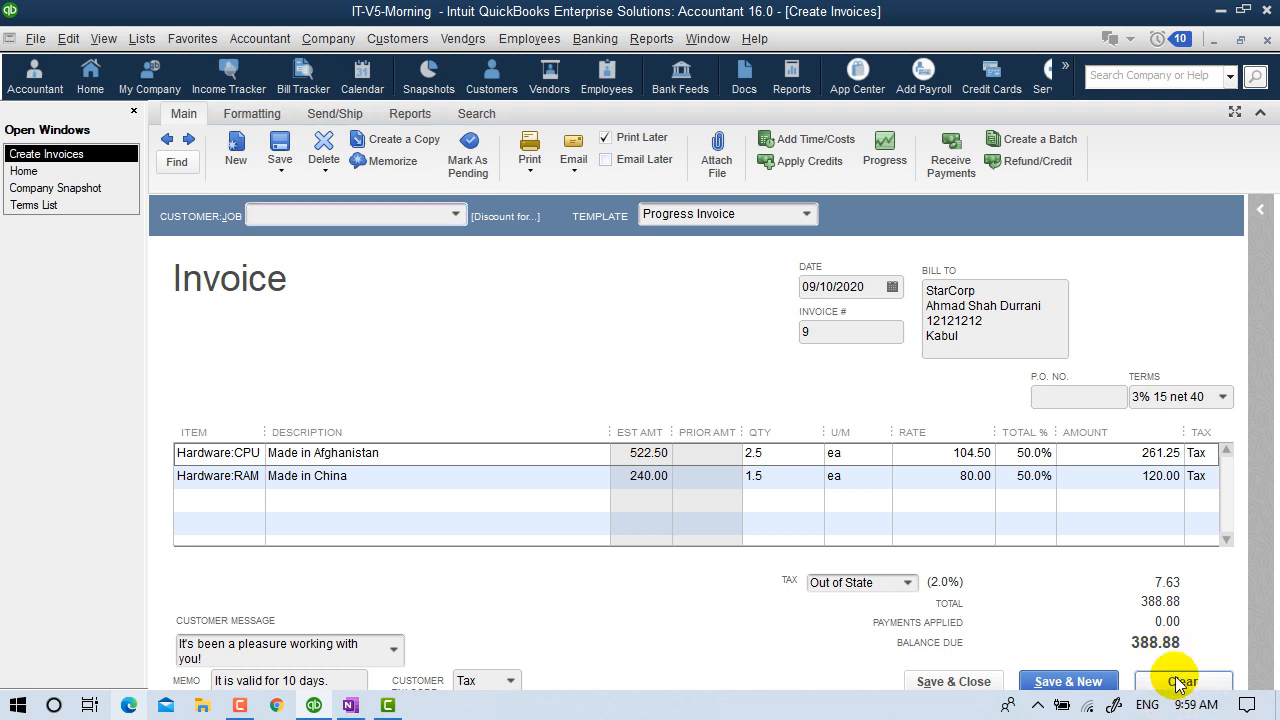
click(455, 215)
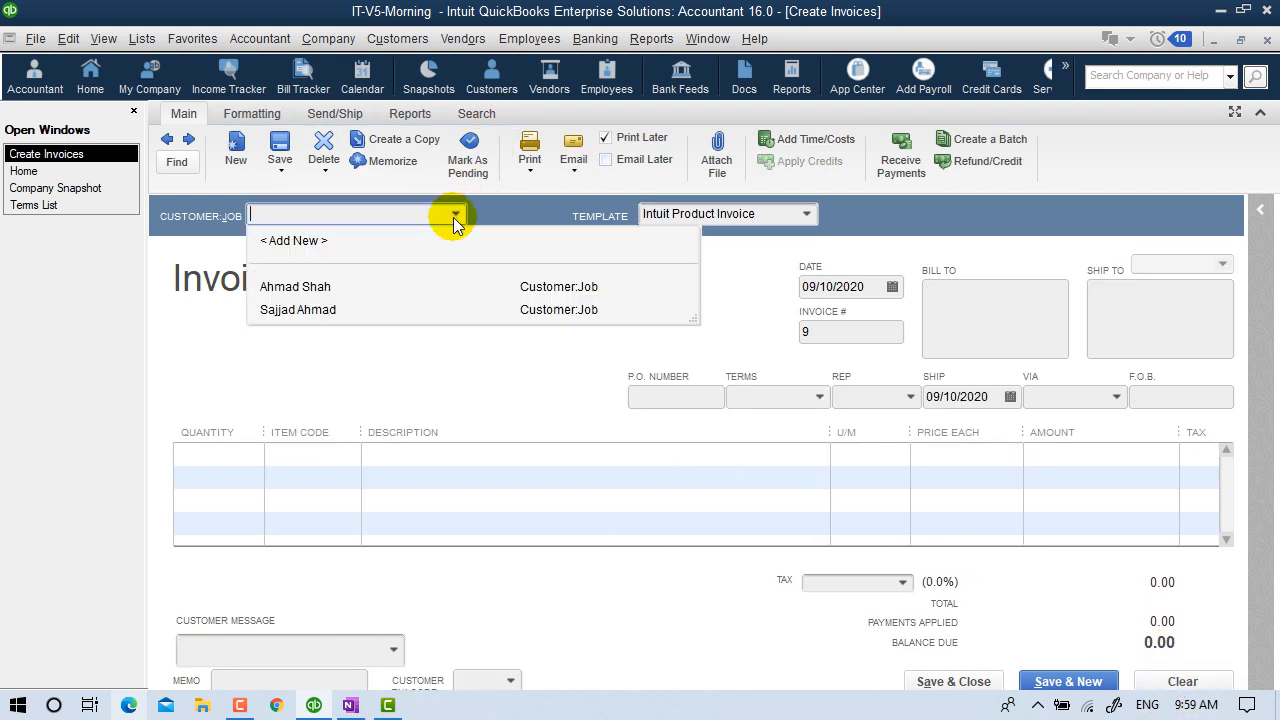
click(383, 286)
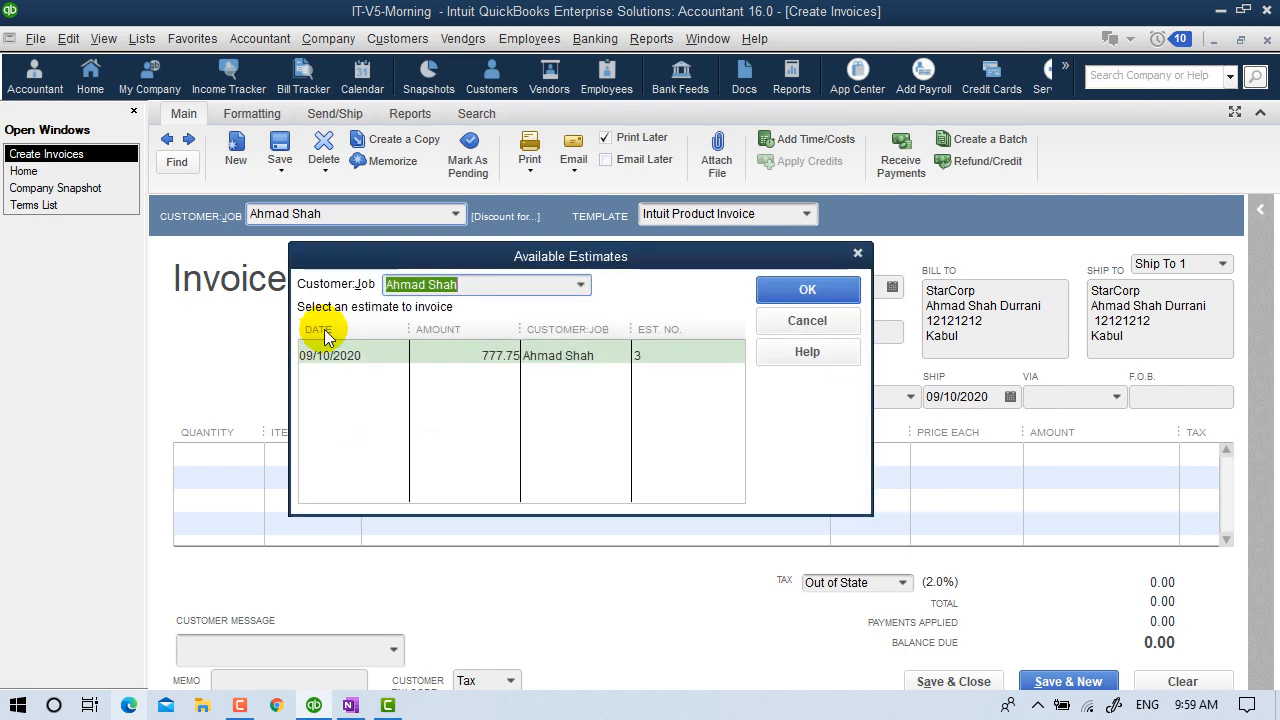
click(324, 352)
click(778, 290)
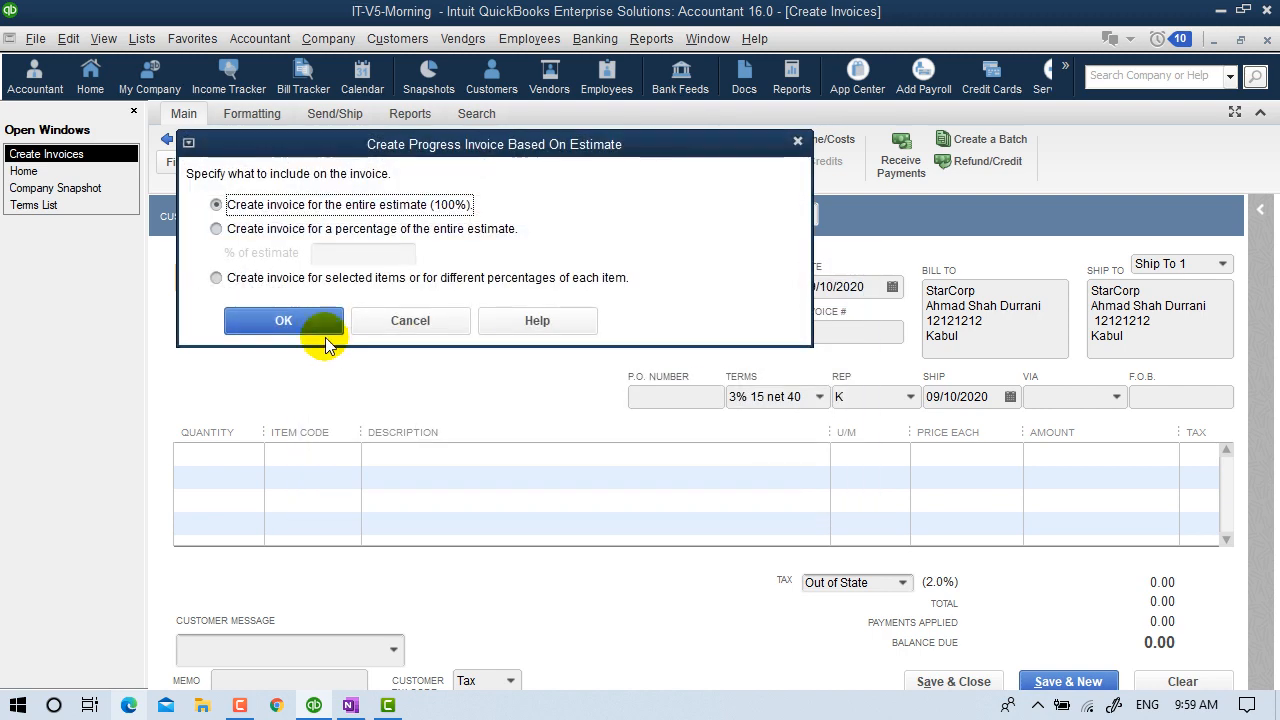
click(300, 318)
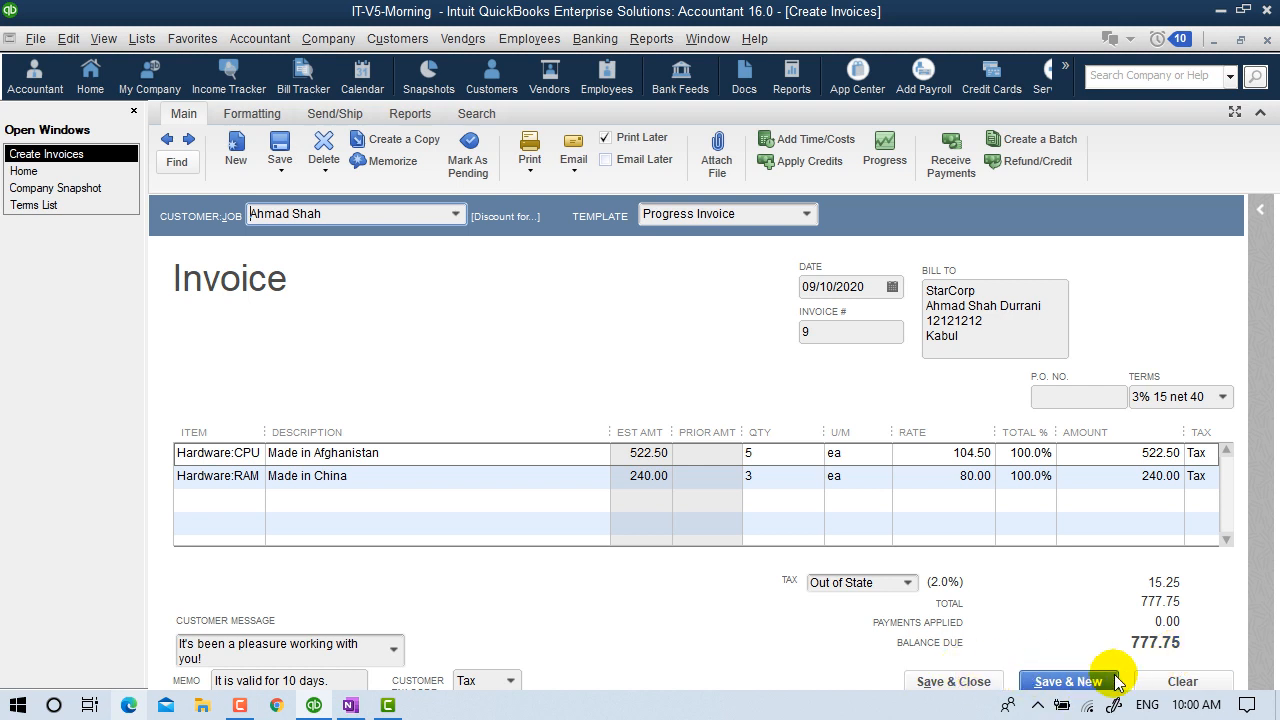
click(1176, 683)
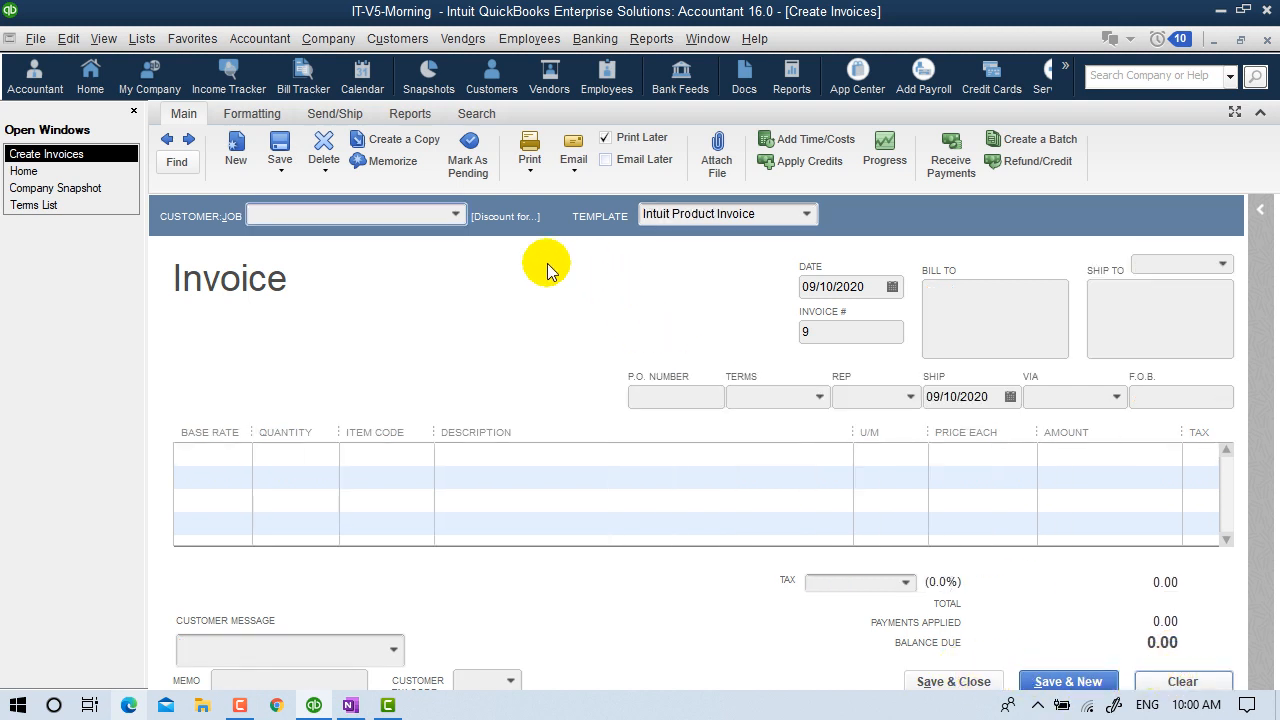
Start a progress invoice from the customer's 777.75 estimate, billing selected items only.
click(452, 217)
click(330, 290)
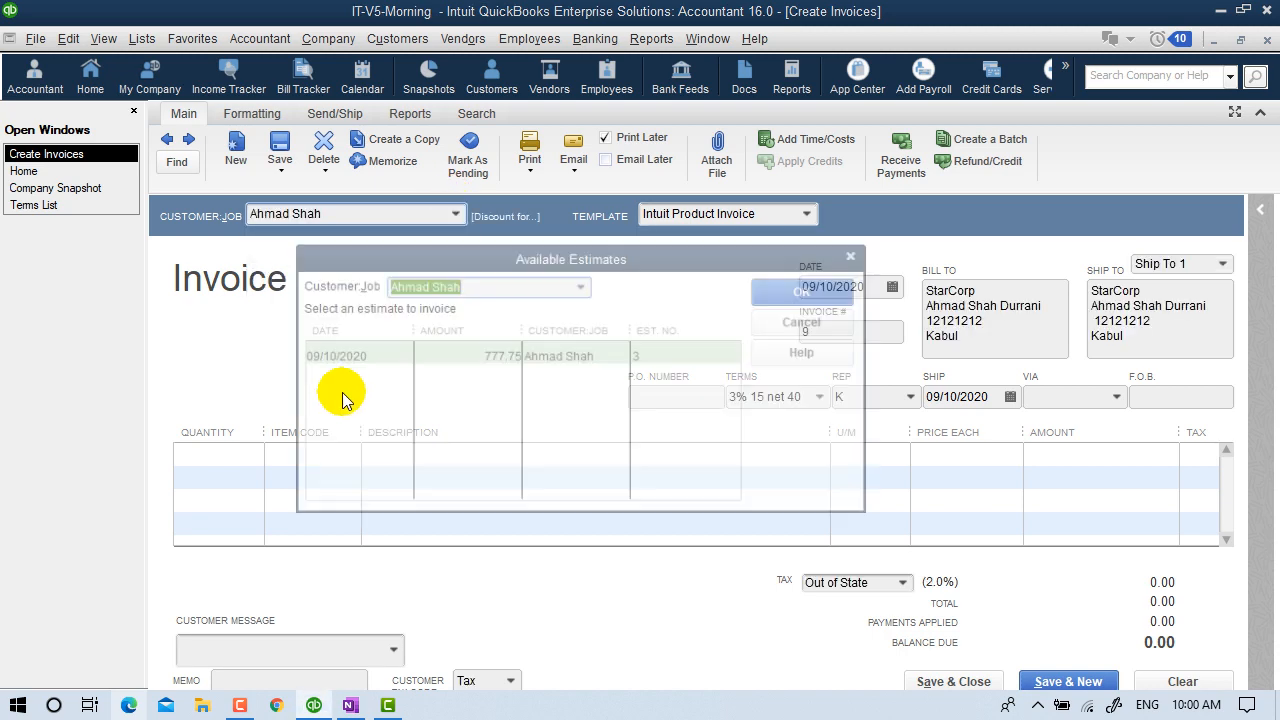
click(335, 356)
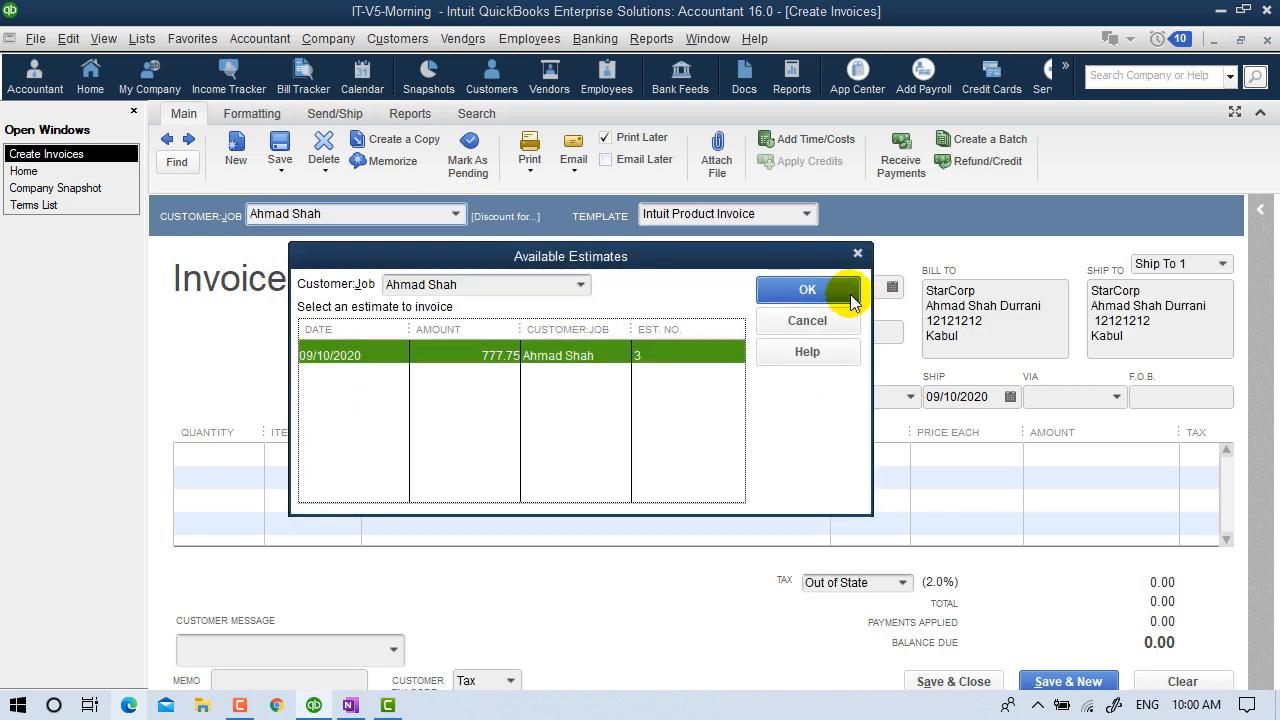
click(807, 290)
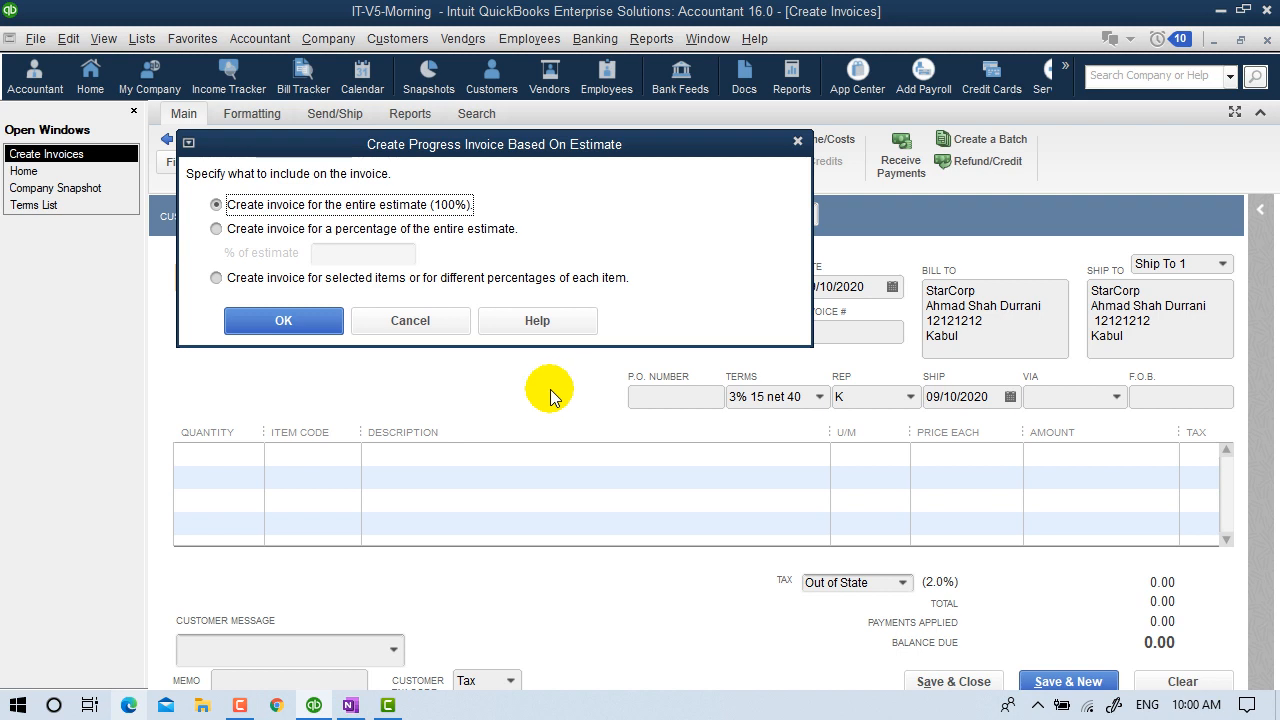
click(279, 282)
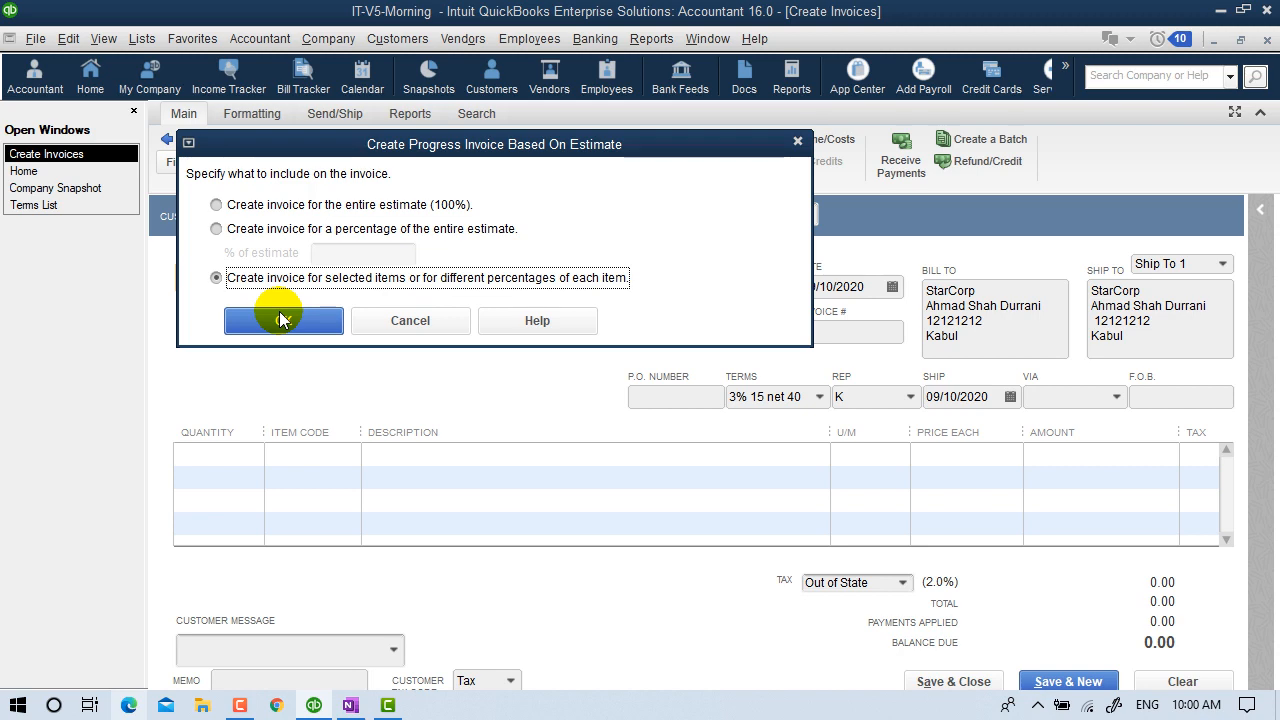
click(283, 320)
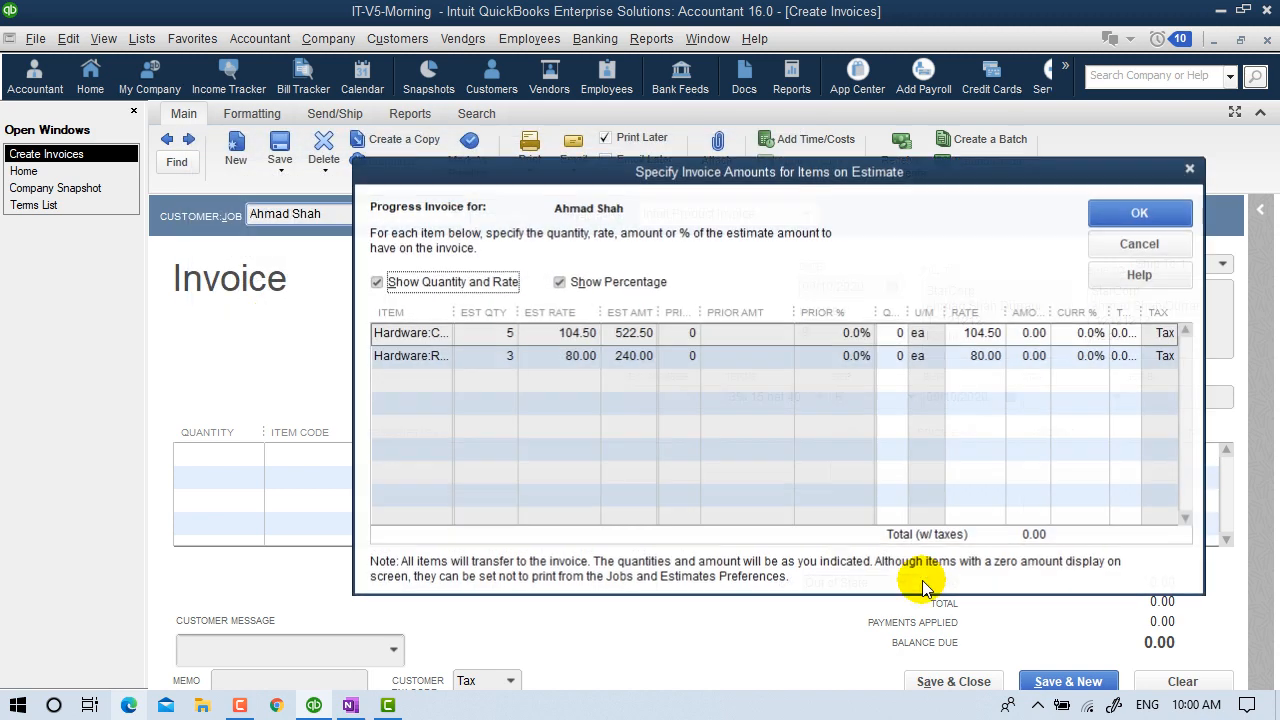
Bill 3 CPUs and 2 RAM, then save the 482.97 invoice.
click(887, 338)
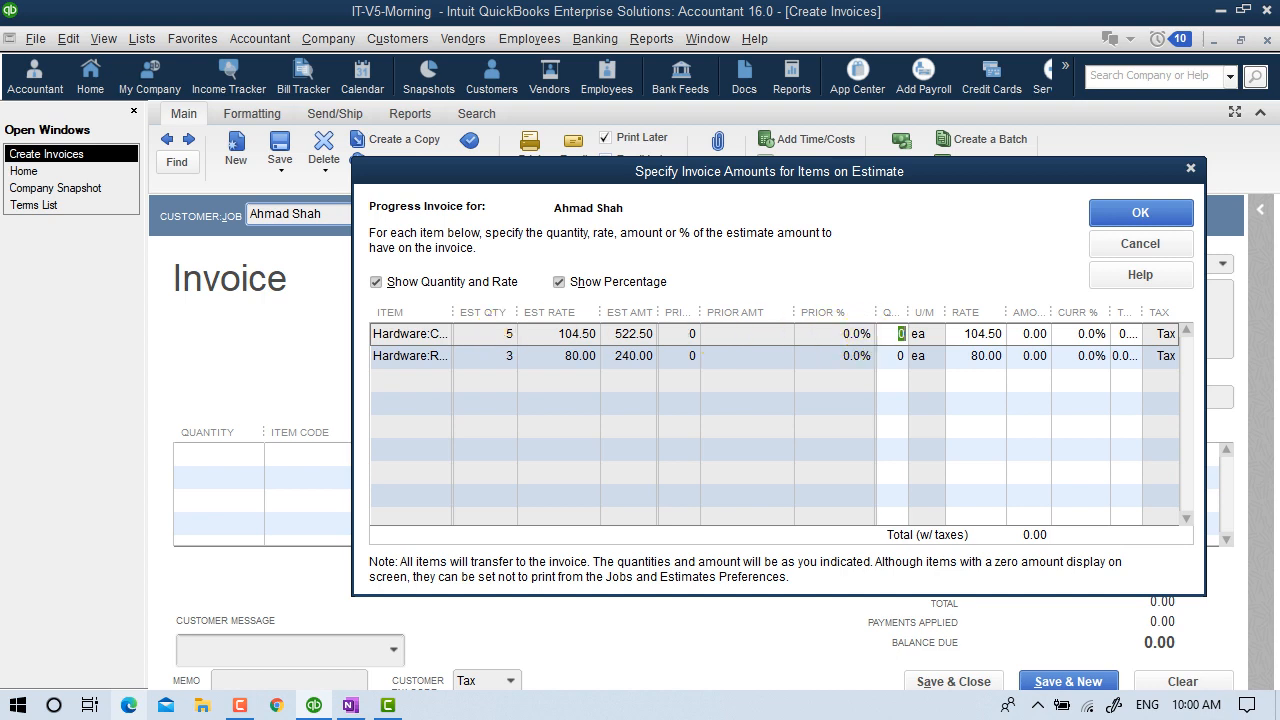
text(3)
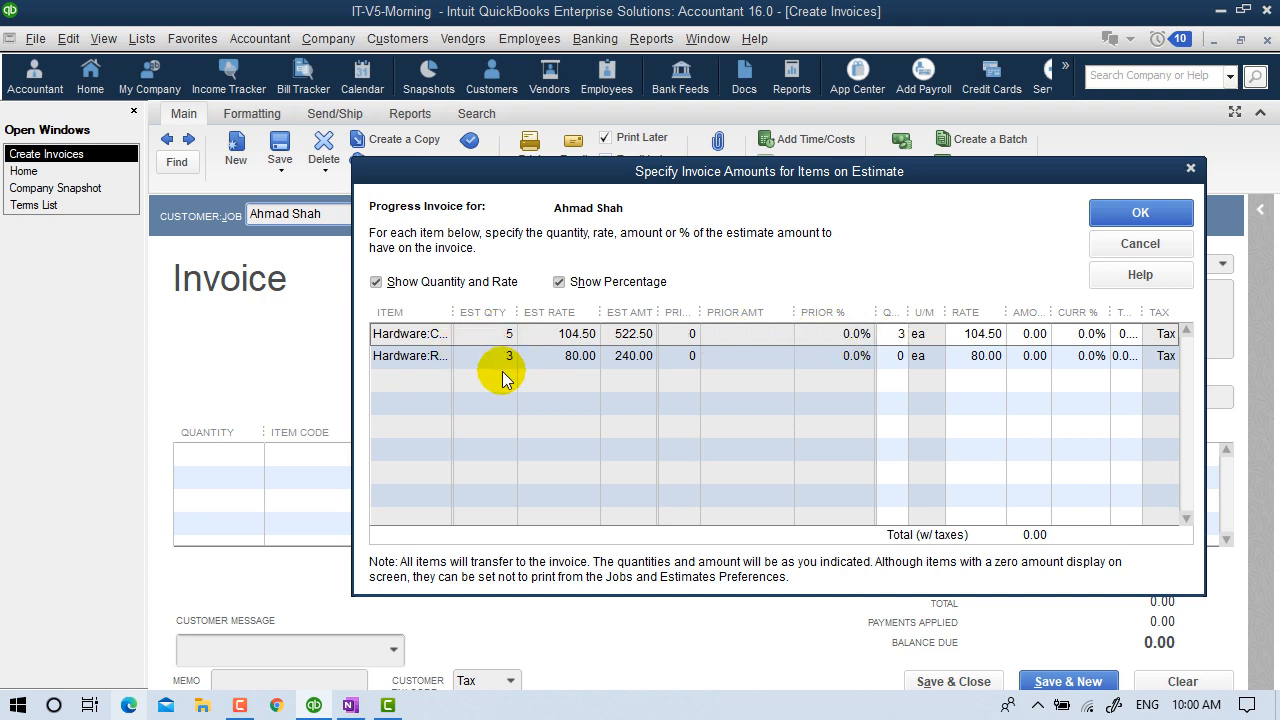
click(886, 358)
click(886, 358)
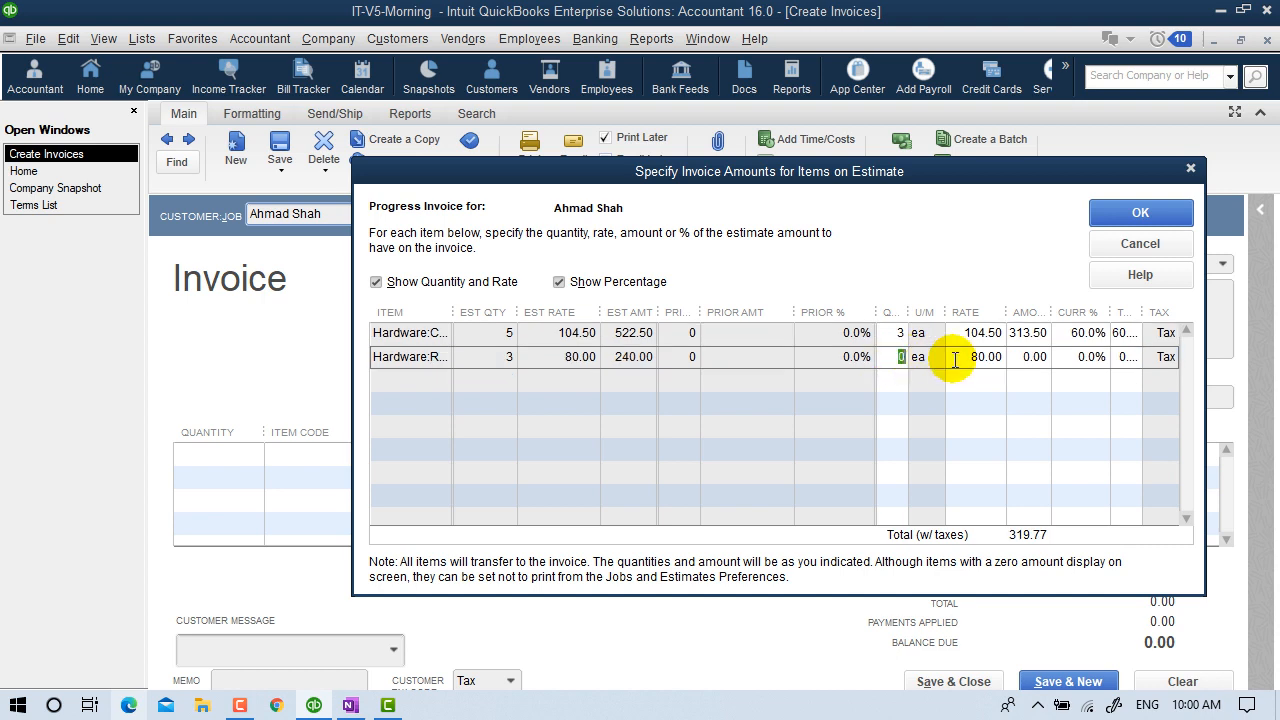
text(2)
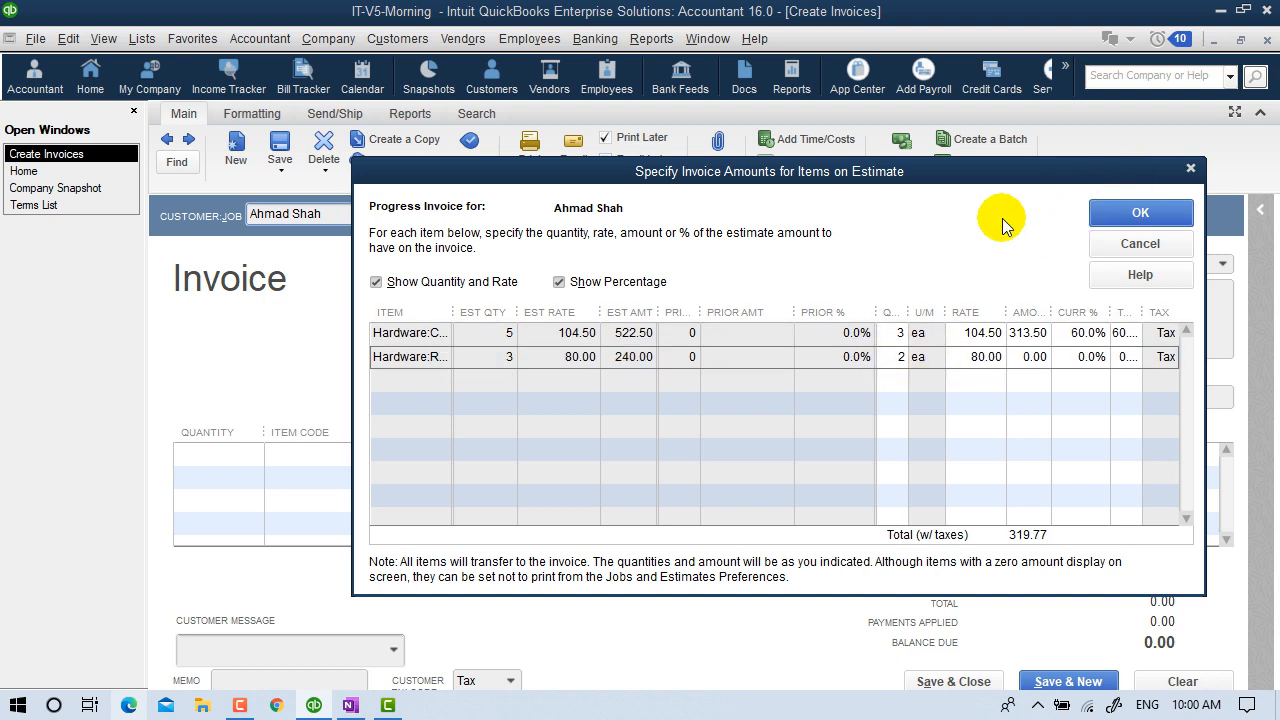
click(1113, 218)
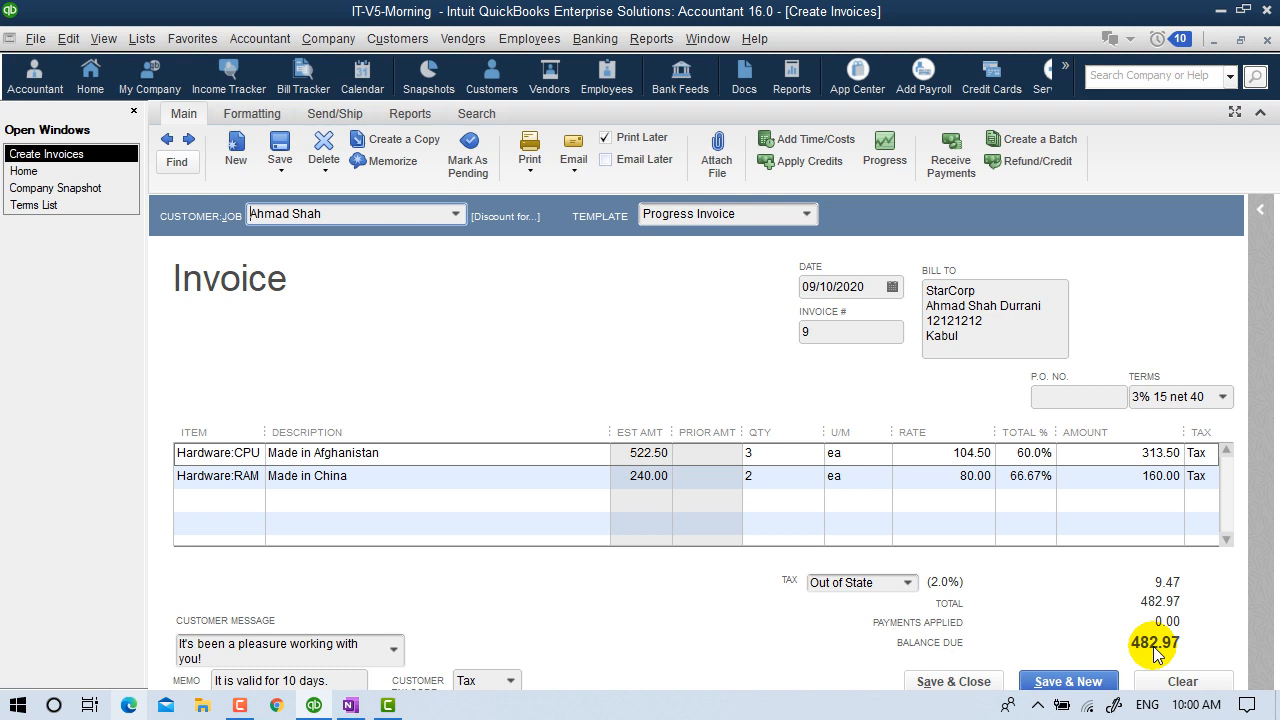
click(955, 683)
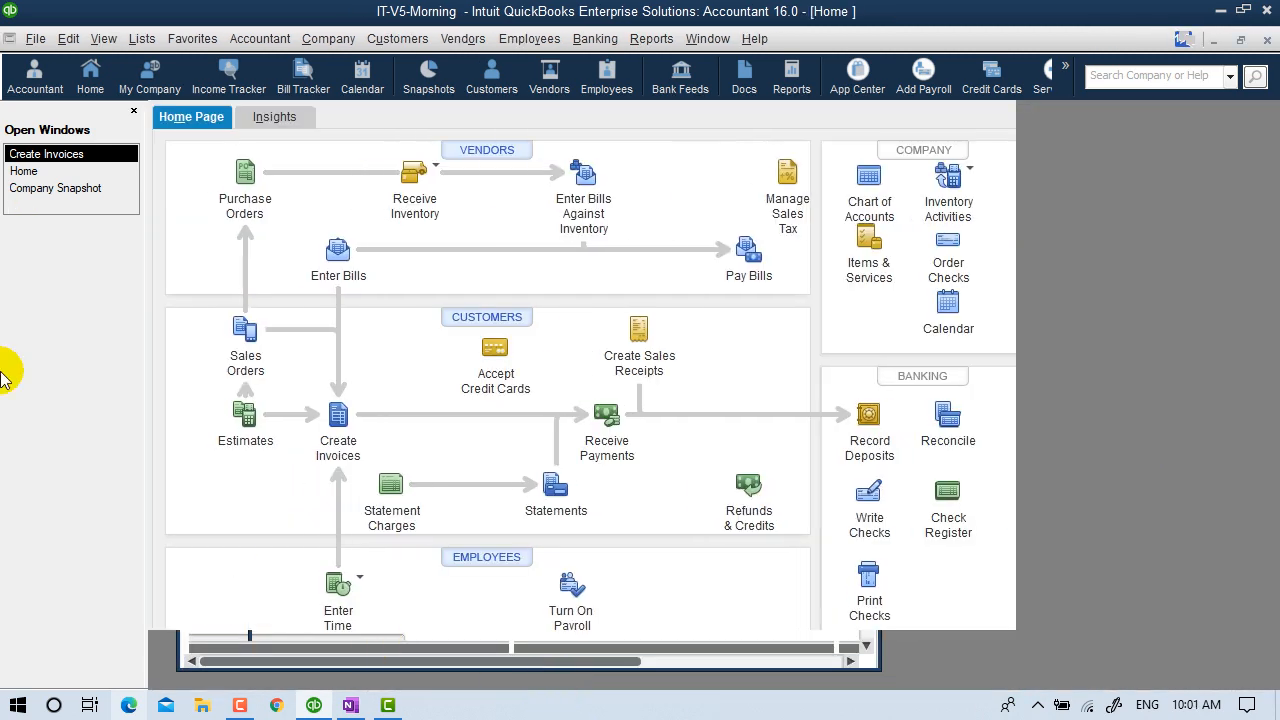
Show the Company Snapshot with the customer owing 482.97, then open the Customers menu.
click(83, 174)
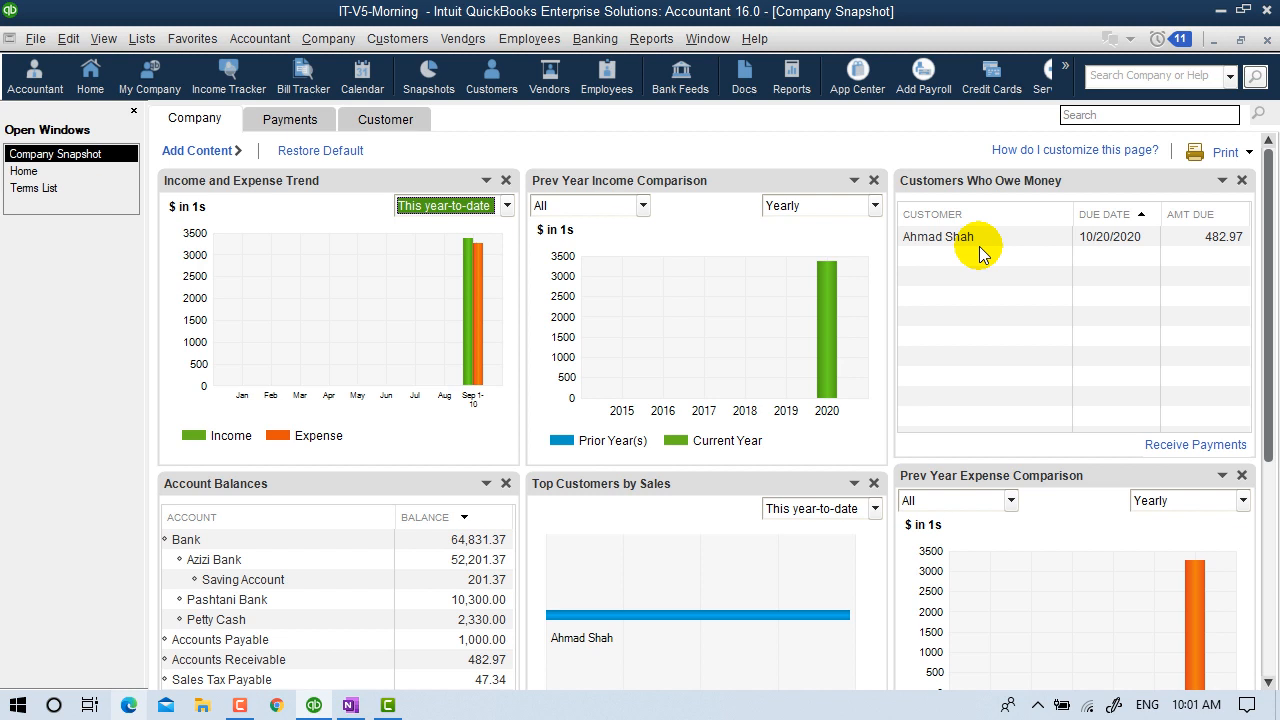
click(385, 45)
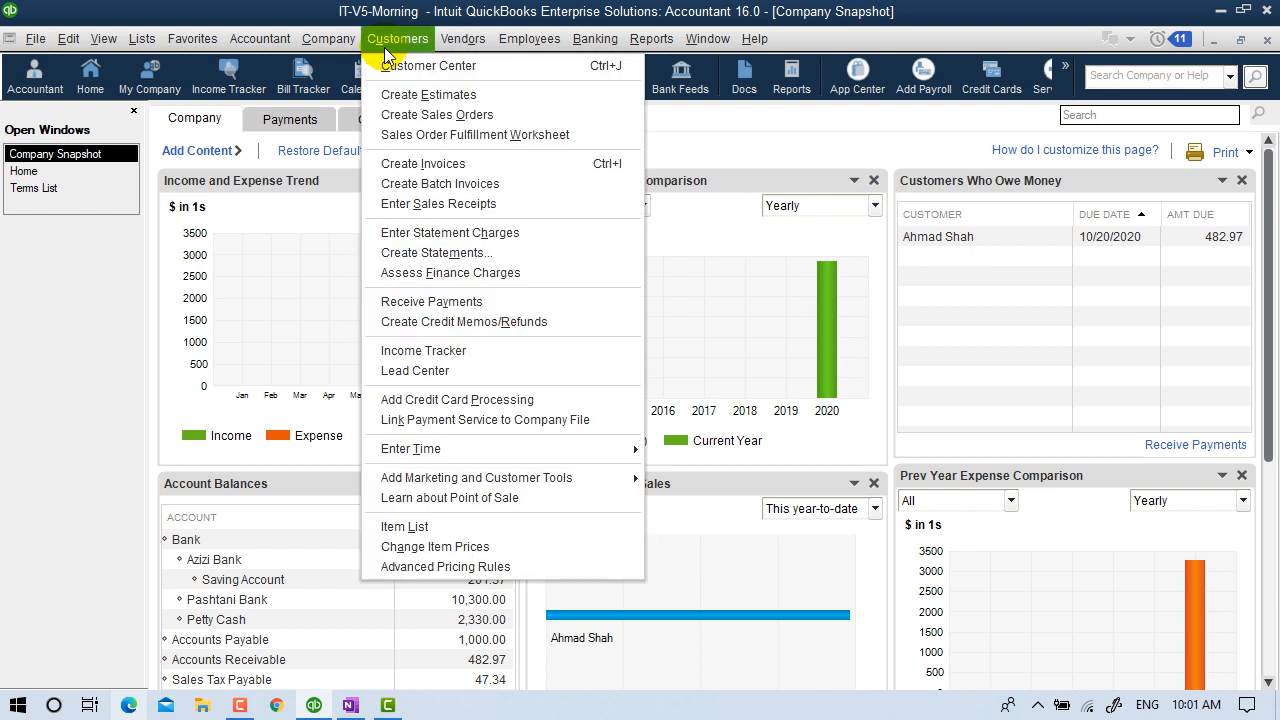
In the Income Tracker, compare invoice 9 (482.97 open) with the estimate (294.78 unbilled), then close it.
click(380, 351)
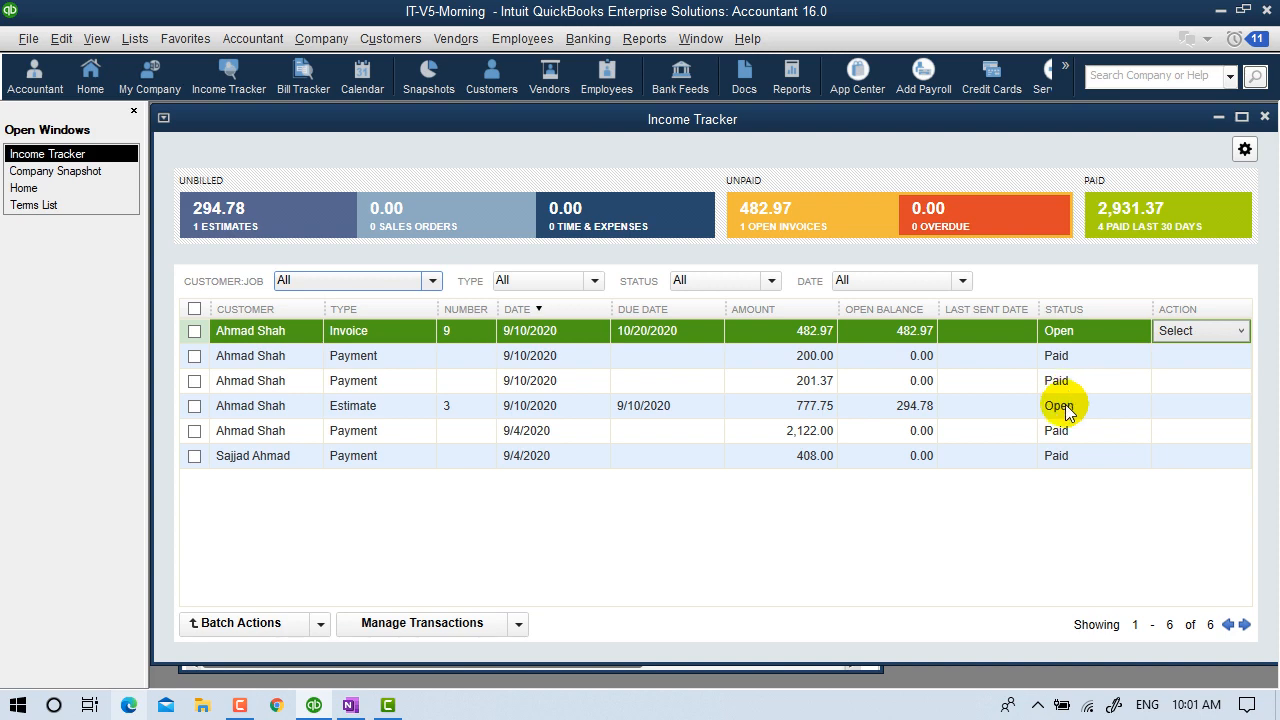
click(430, 405)
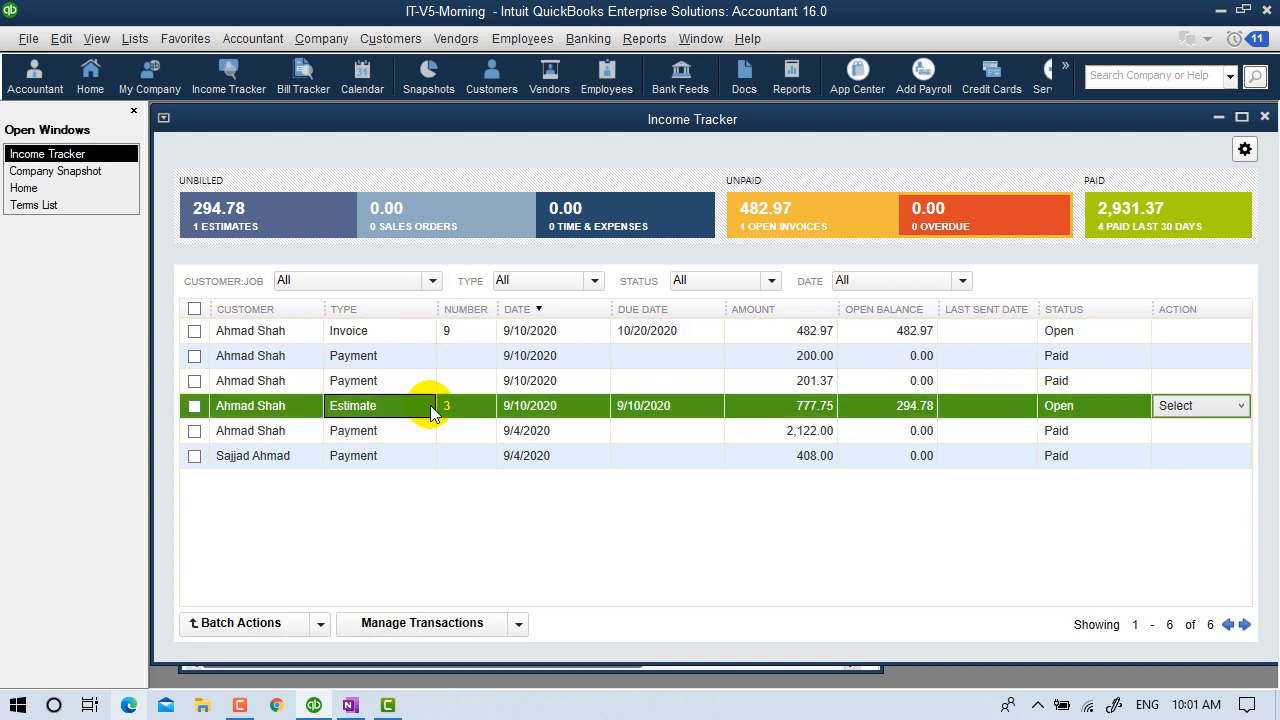
click(838, 330)
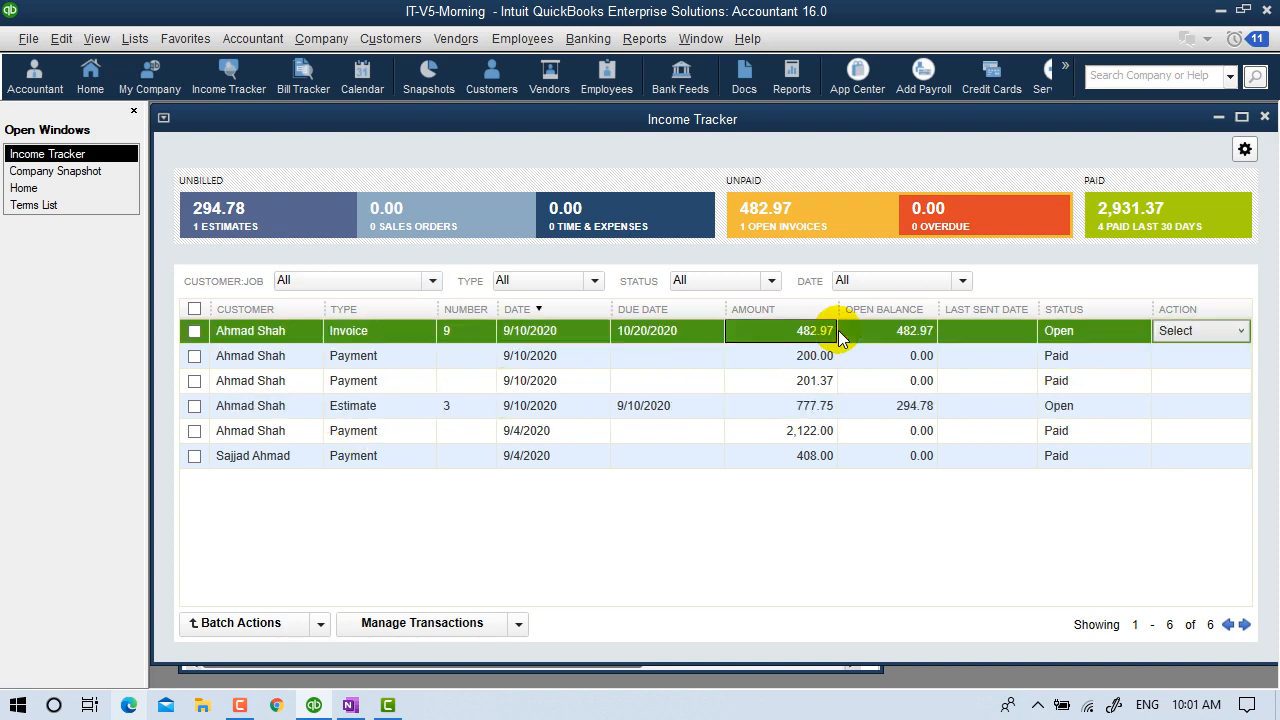
click(945, 410)
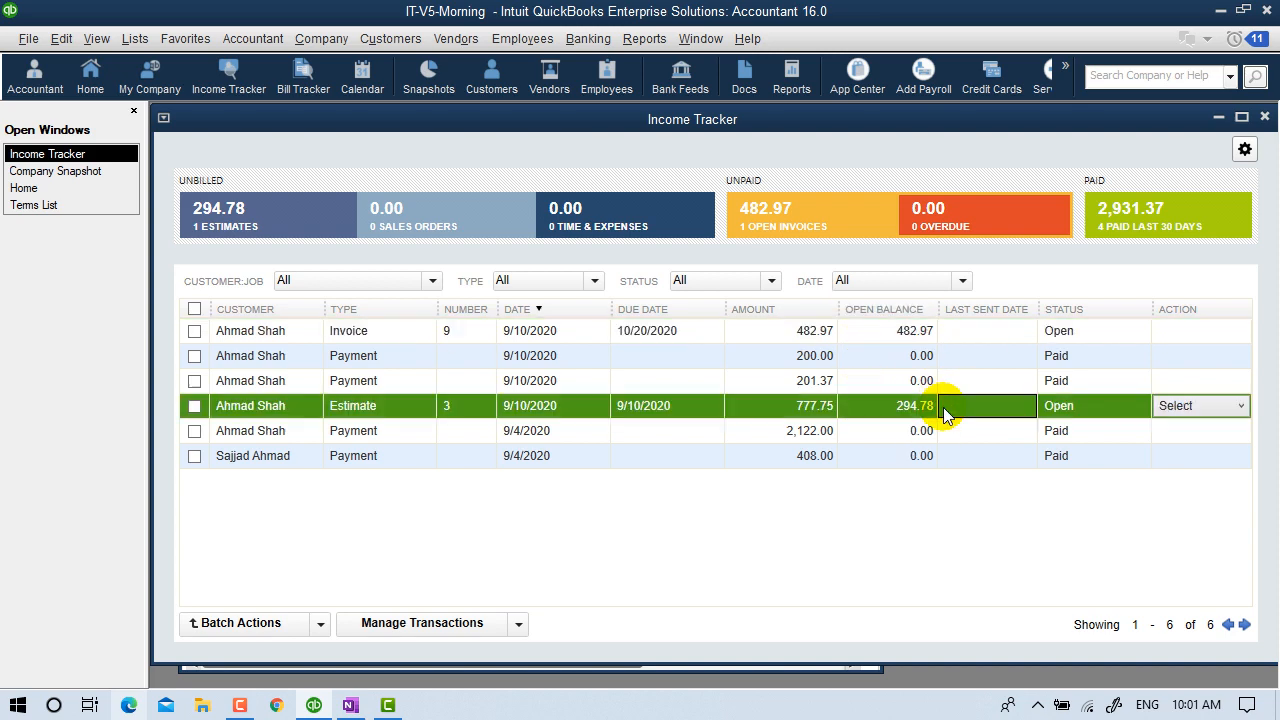
click(977, 338)
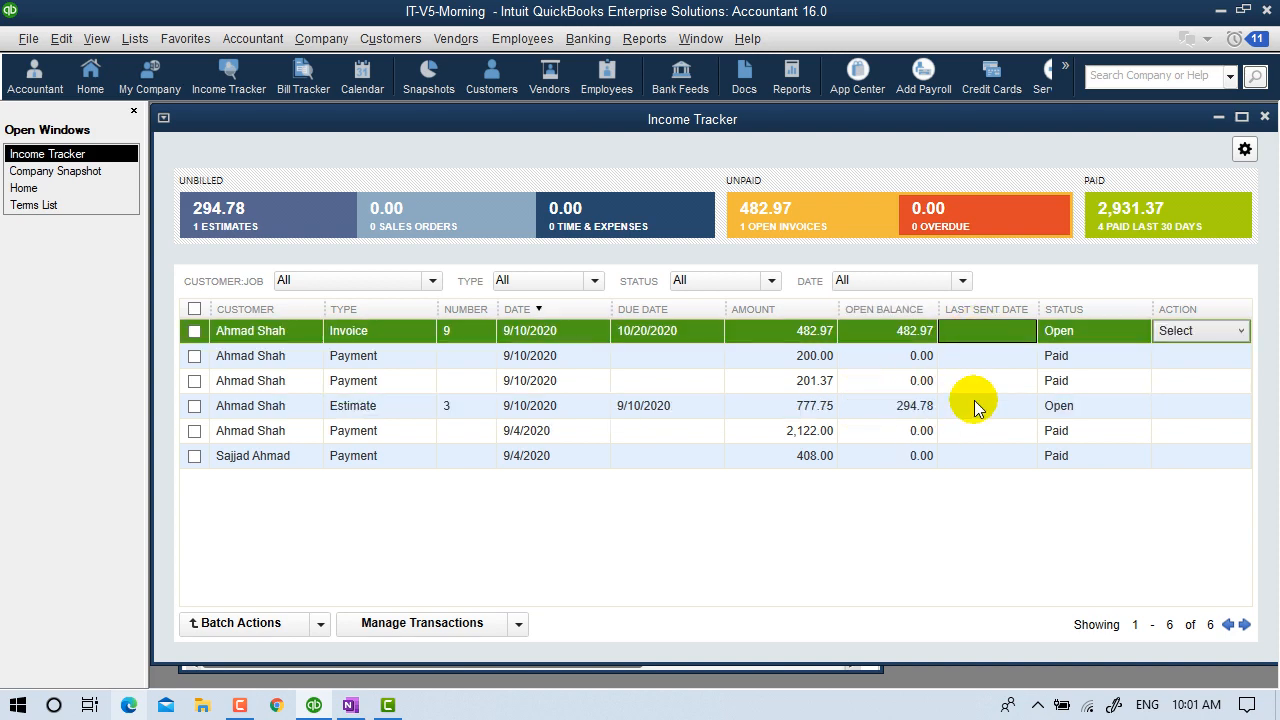
click(977, 407)
click(975, 338)
click(981, 402)
click(981, 328)
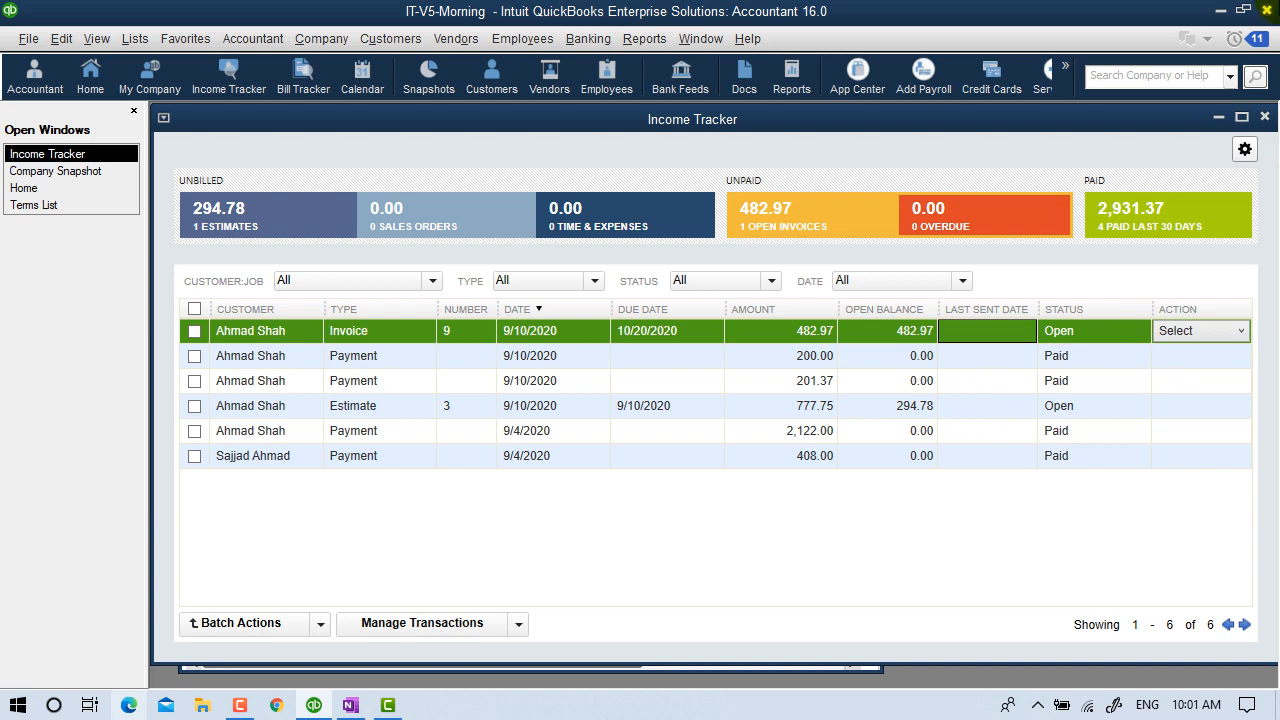
click(1264, 116)
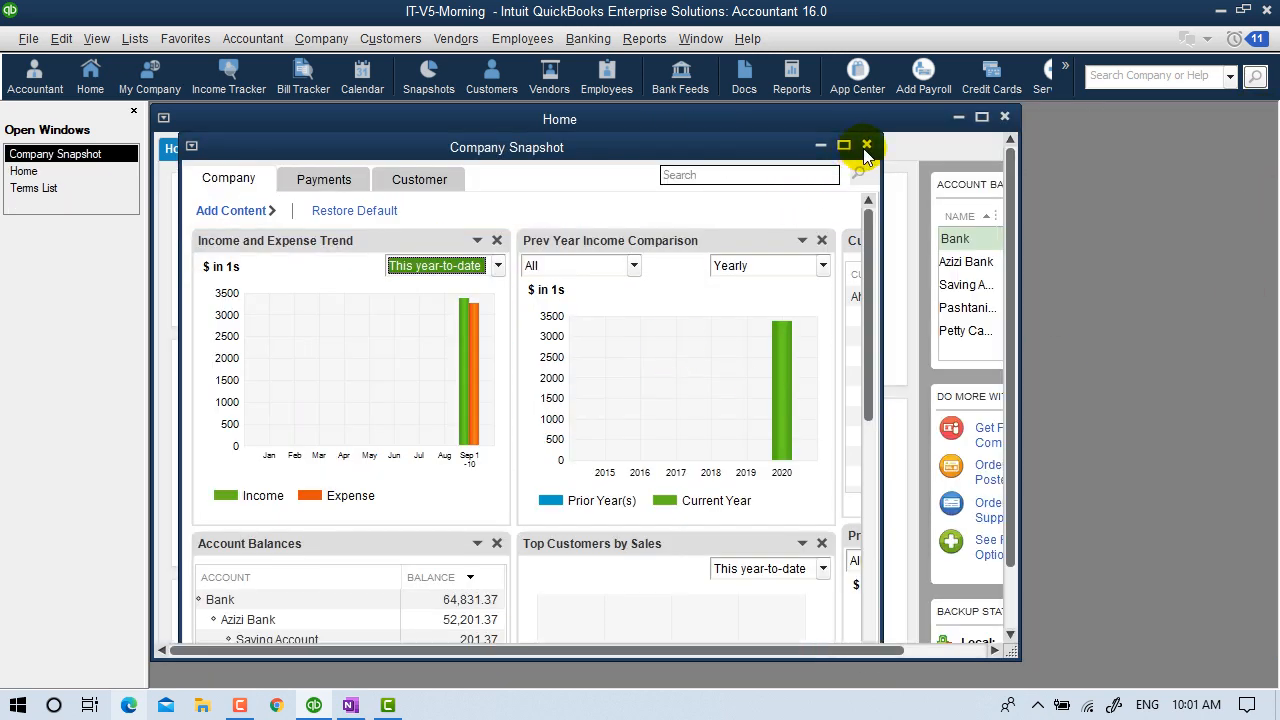
Close the Company Snapshot and verify Accounts Receivable at 482.97 in the Chart of Accounts.
click(866, 146)
click(981, 116)
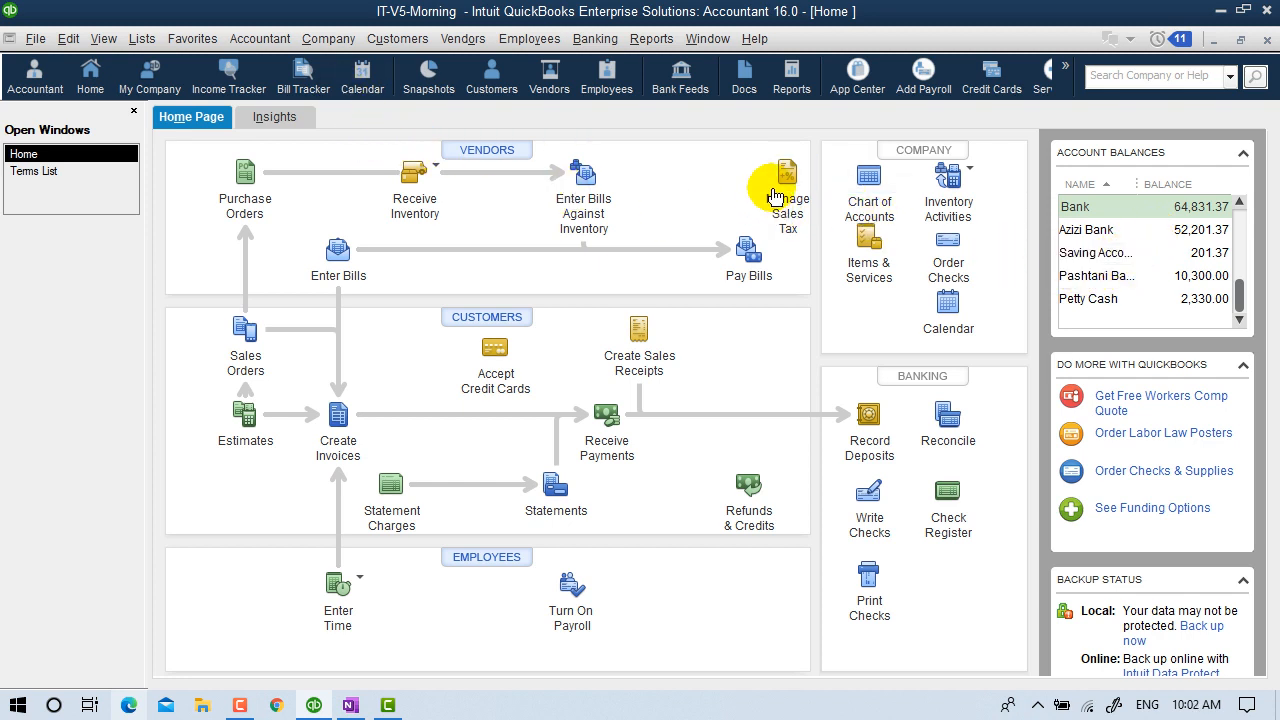
click(870, 182)
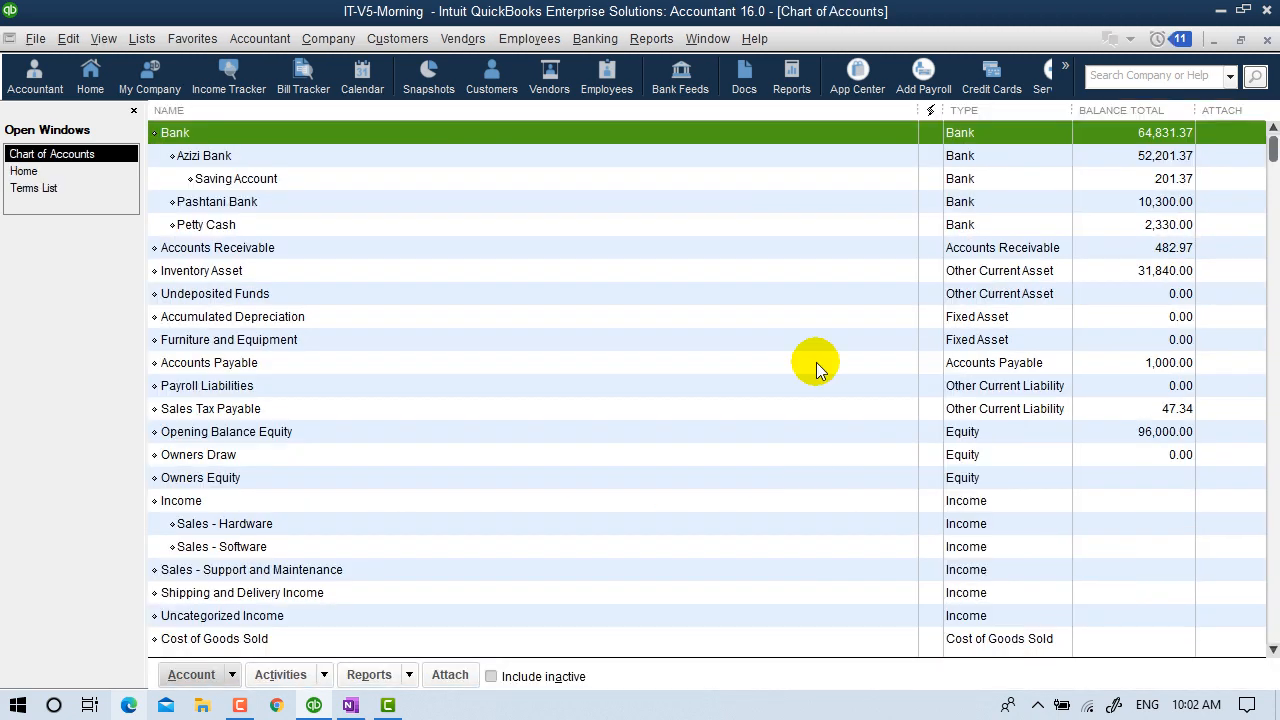
click(988, 250)
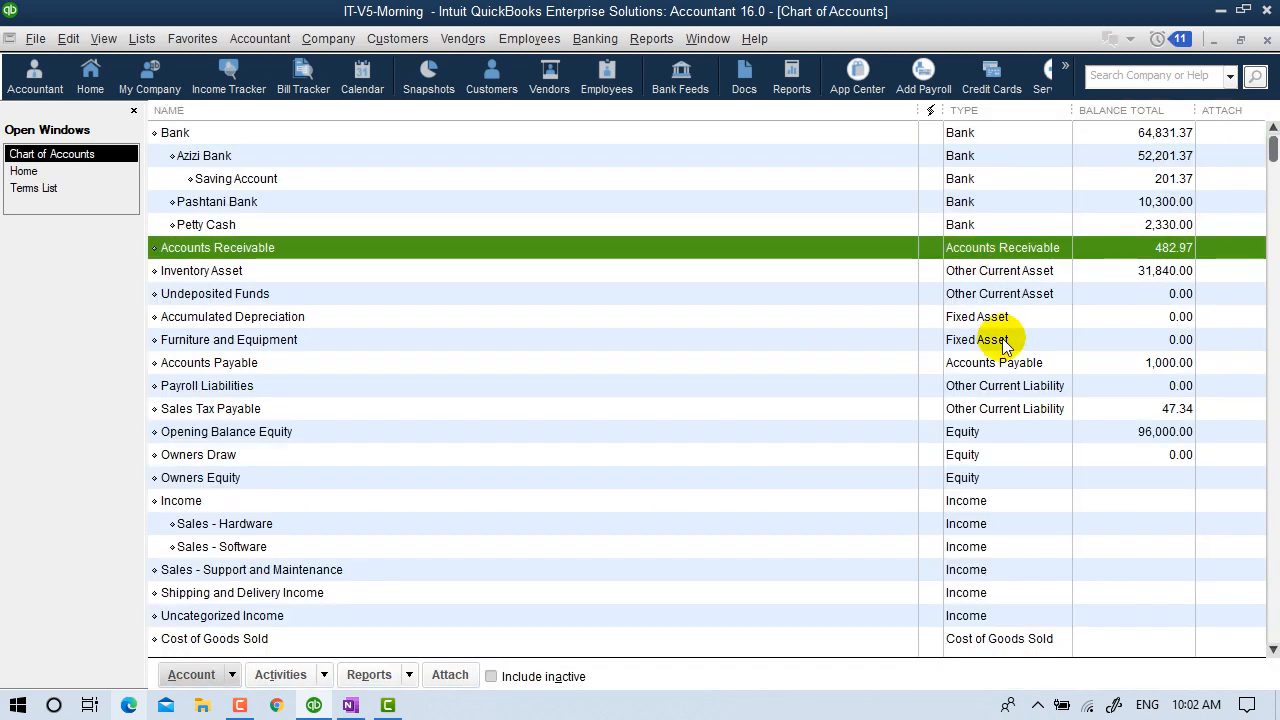
click(1266, 42)
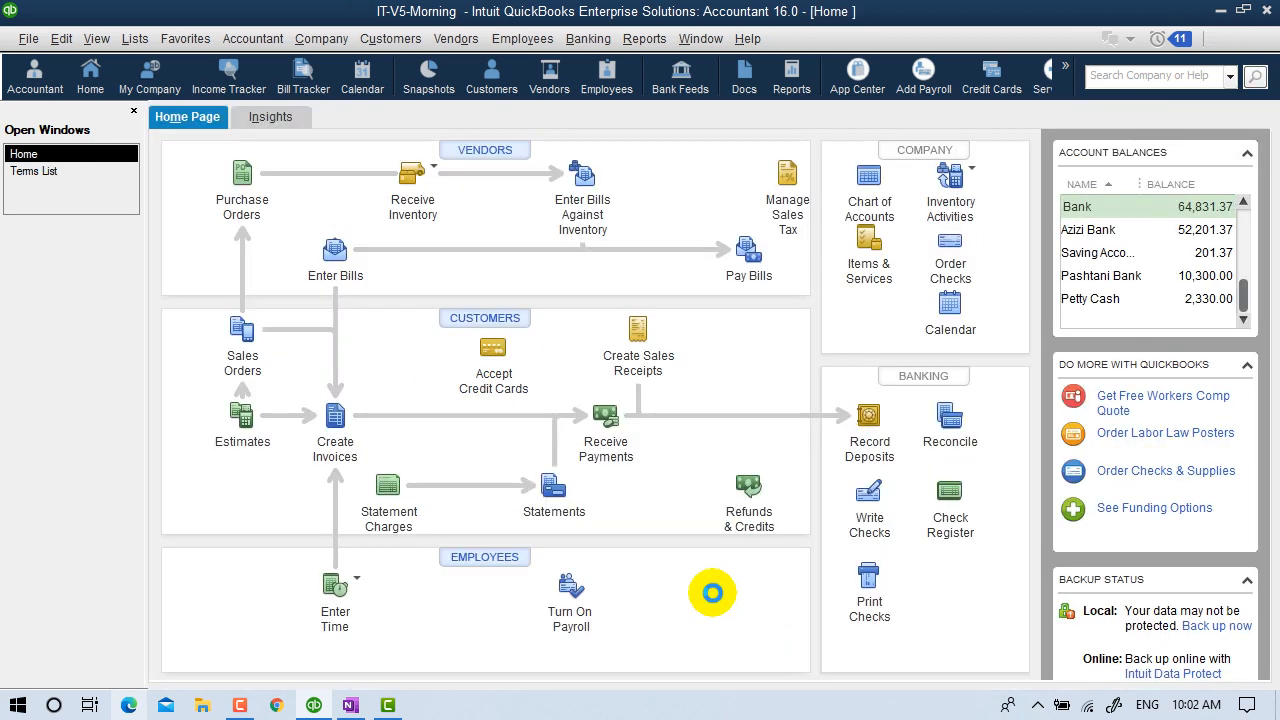
Start a payment from the customer owing invoice 9 and mark that invoice.
click(607, 415)
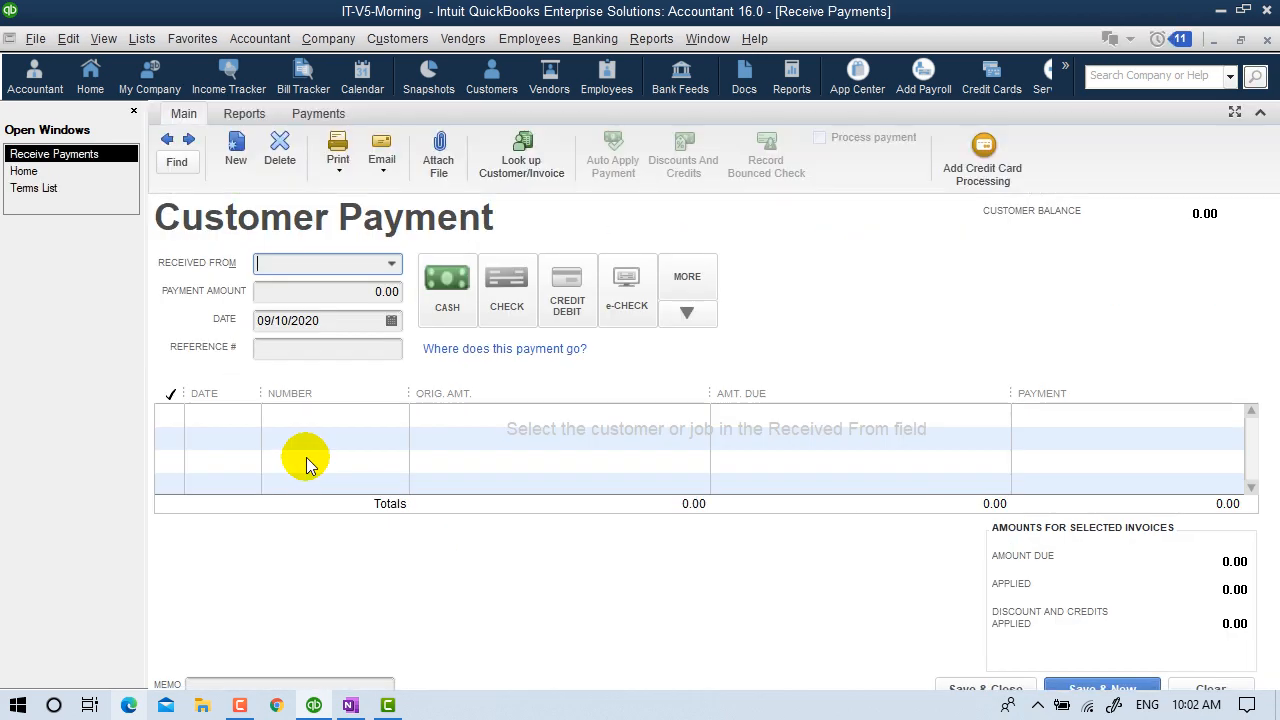
click(391, 263)
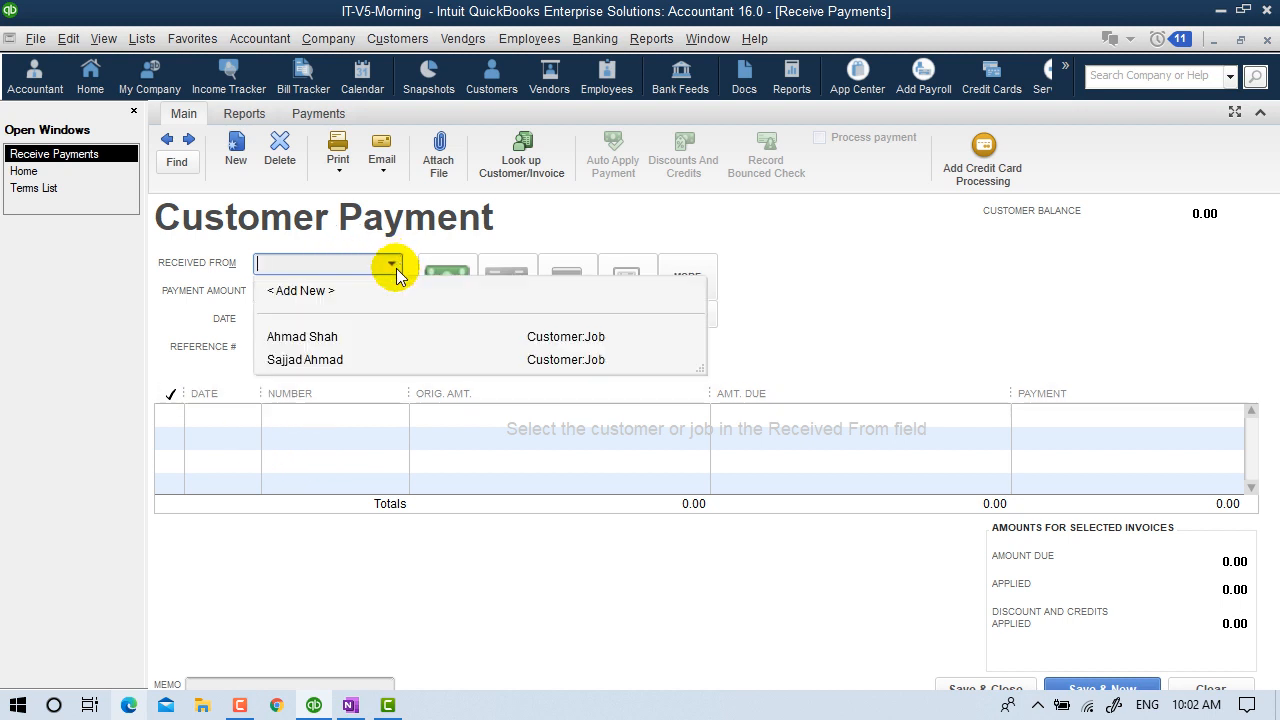
click(319, 337)
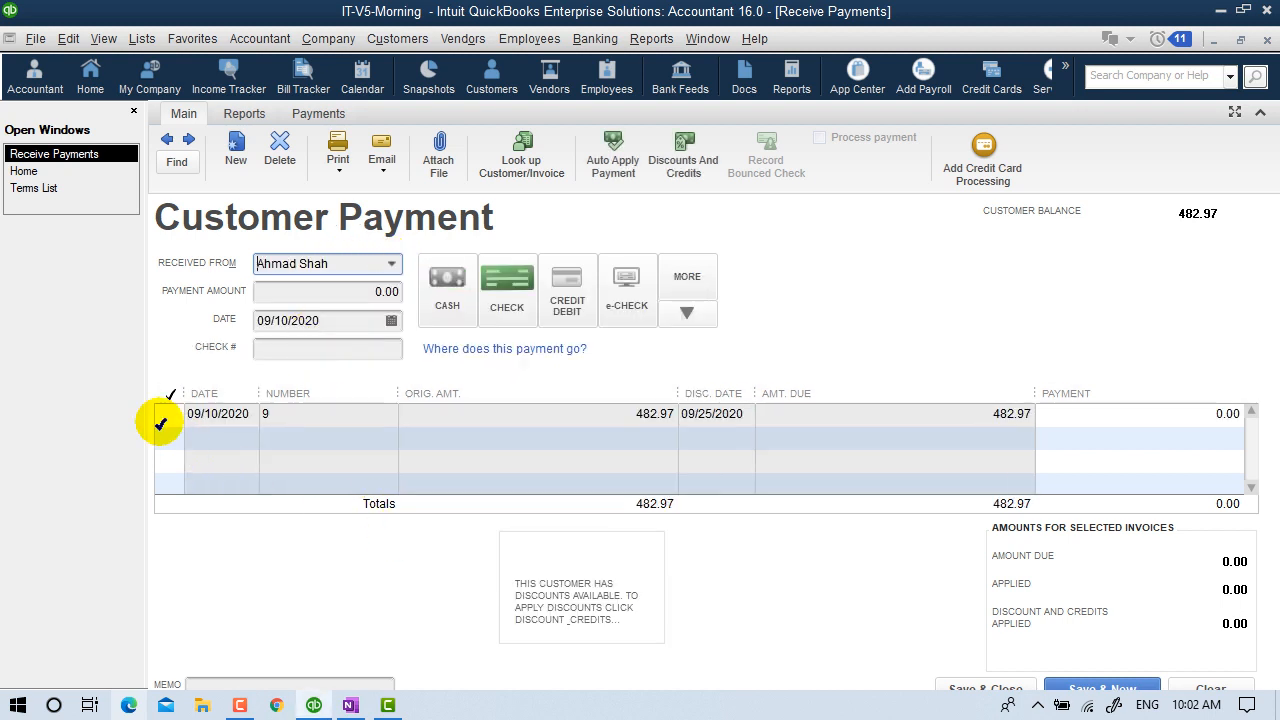
click(632, 302)
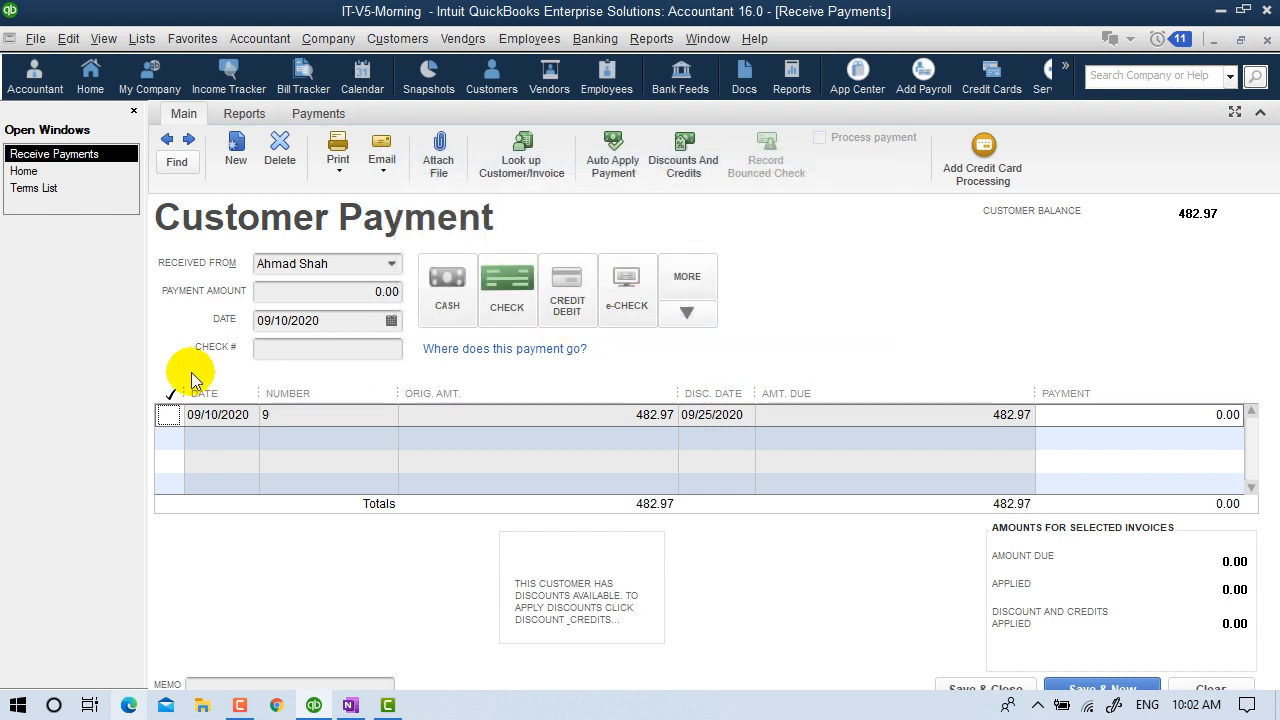
click(168, 415)
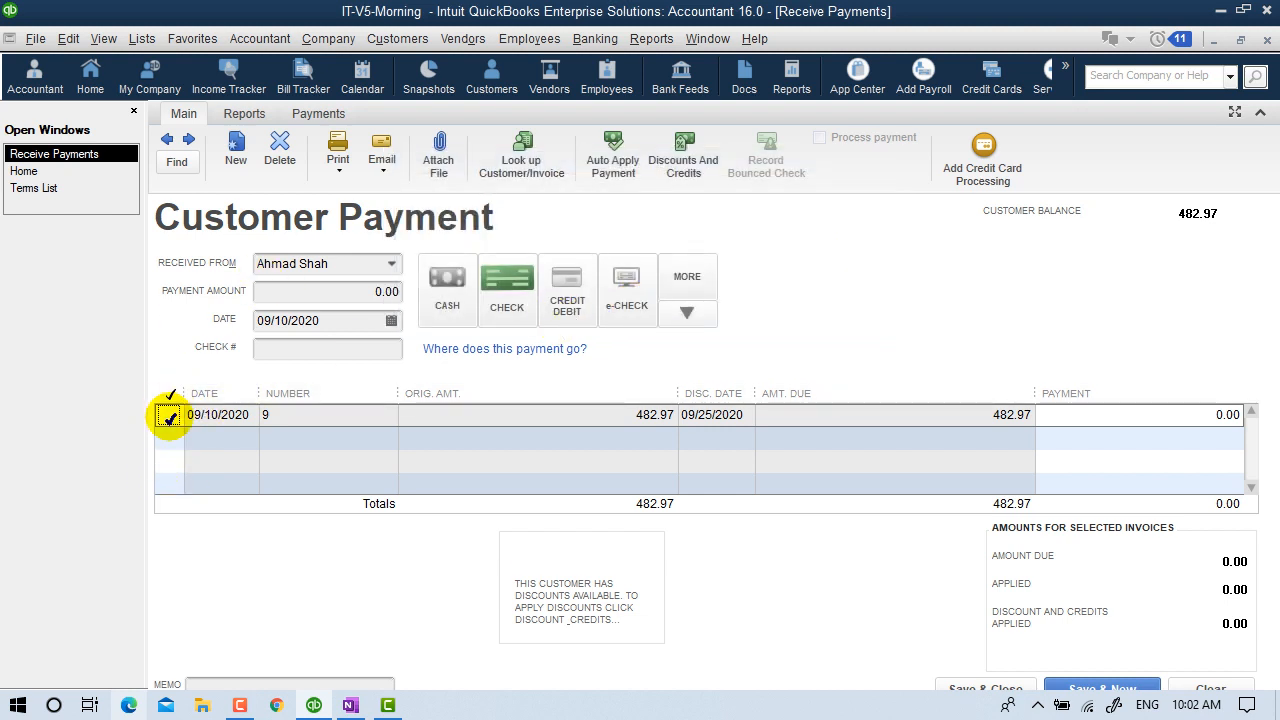
Apply 42.97 to invoice 9 and paste it as the total payment amount.
click(1126, 417)
drag(1126, 417, 1275, 424)
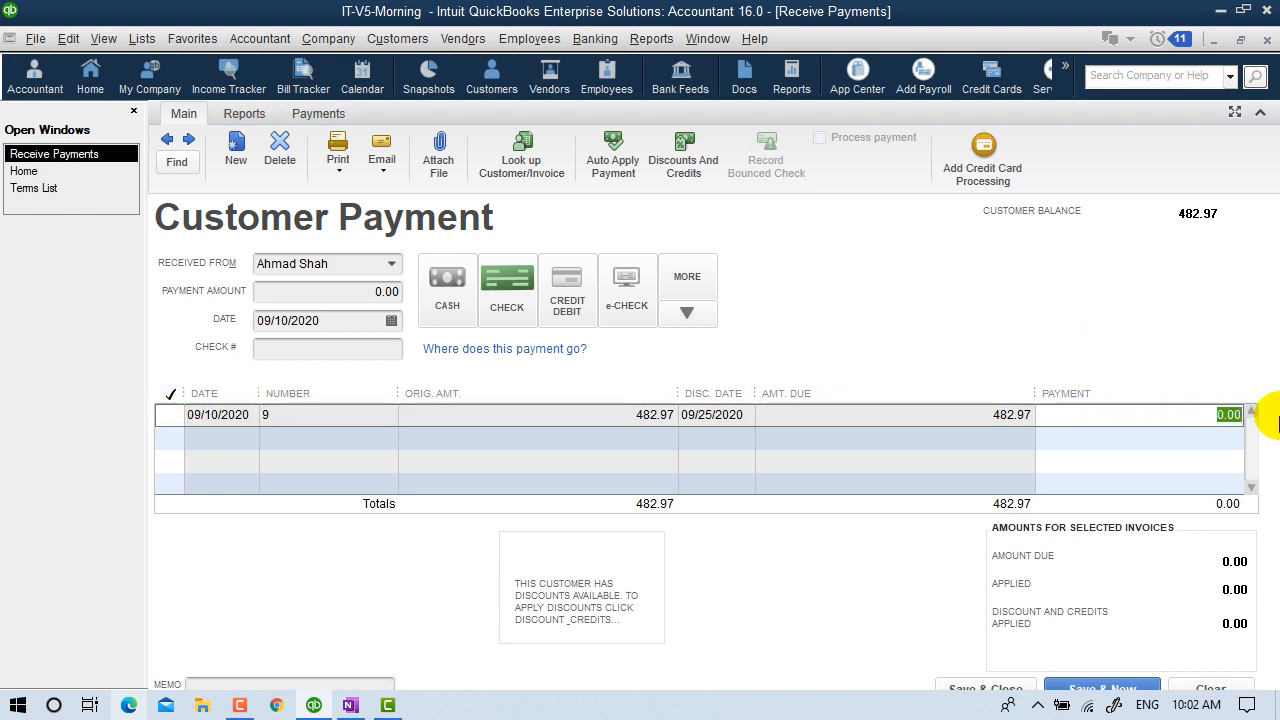
text(4)
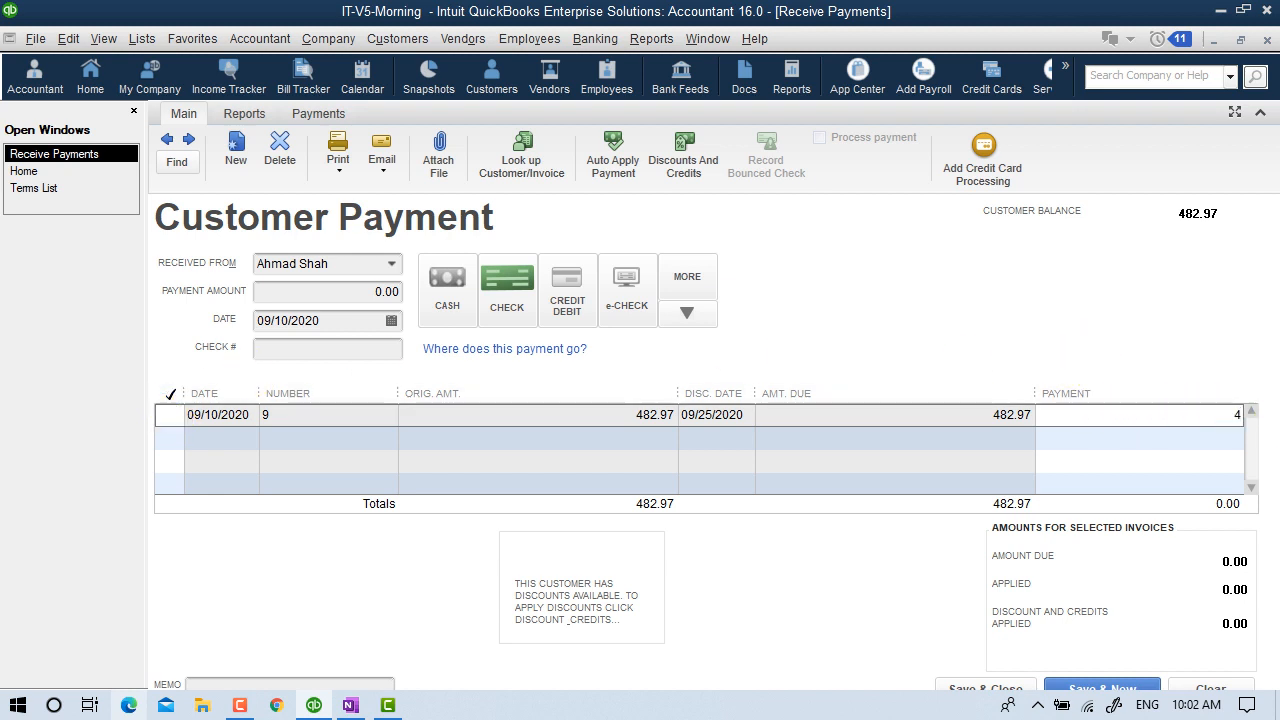
text(2.97)
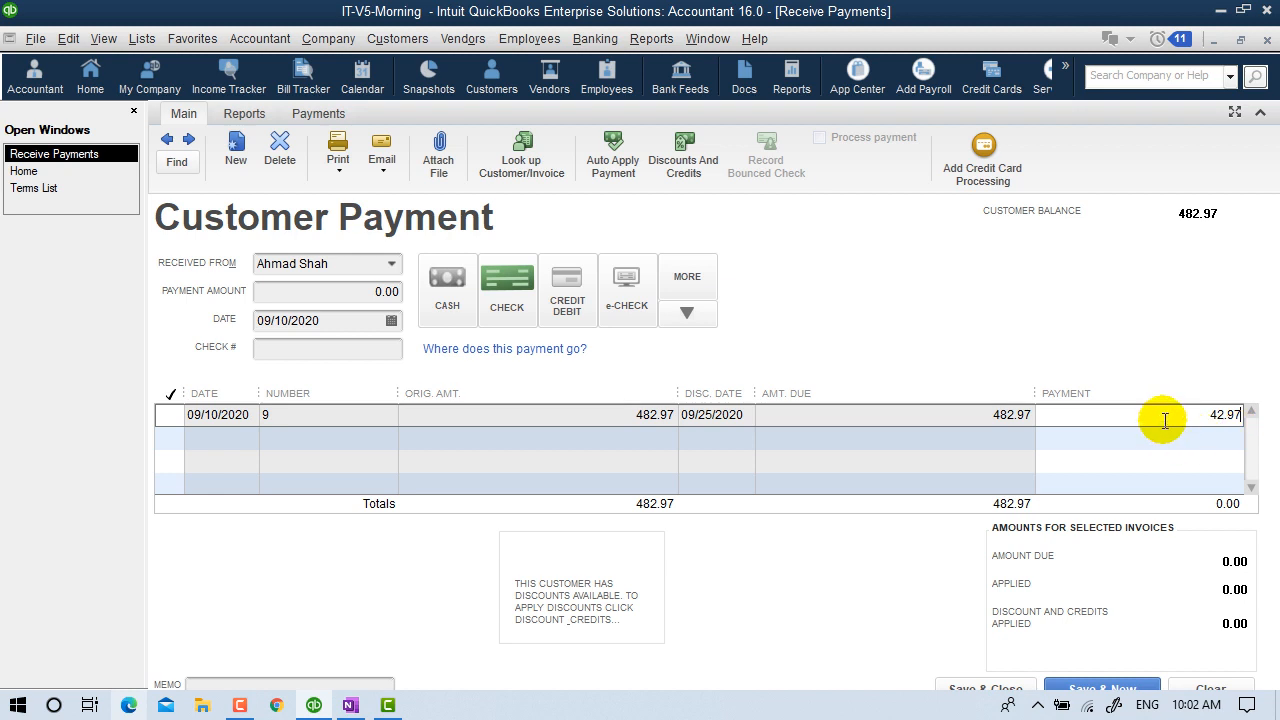
drag(1178, 419, 1279, 419)
key(ctrl+c)
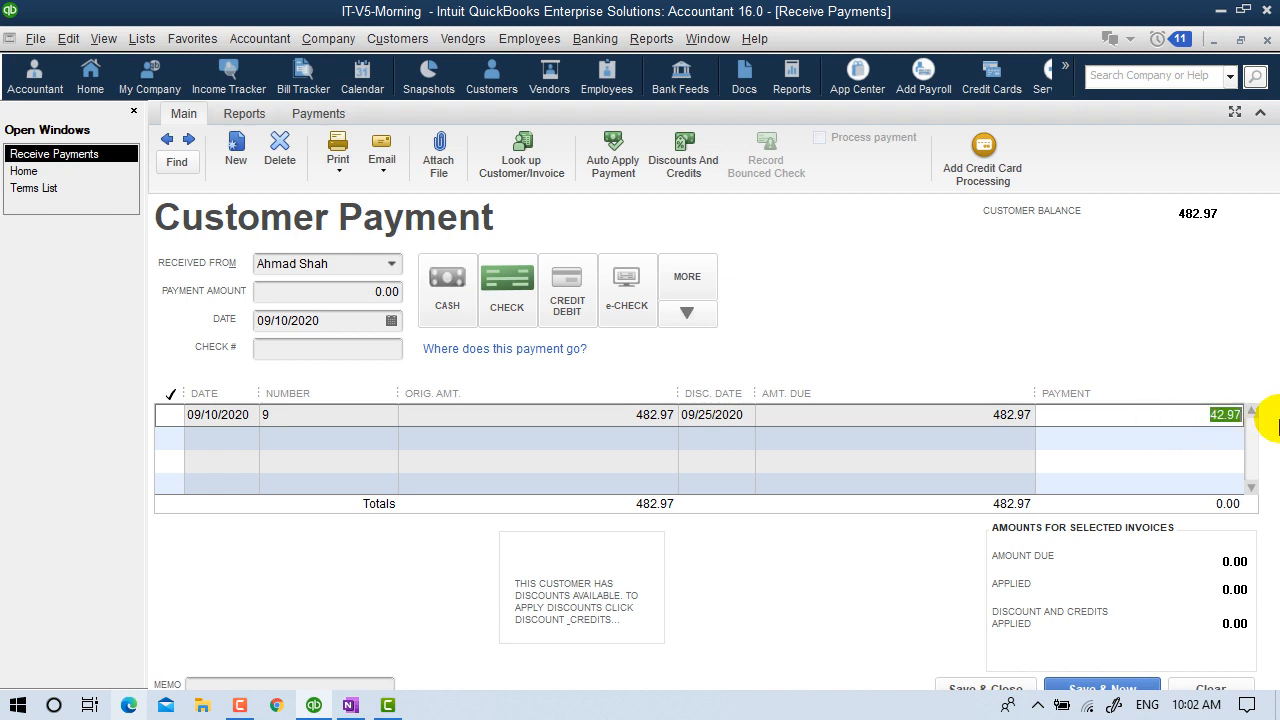
click(262, 292)
key(ctrl+v)
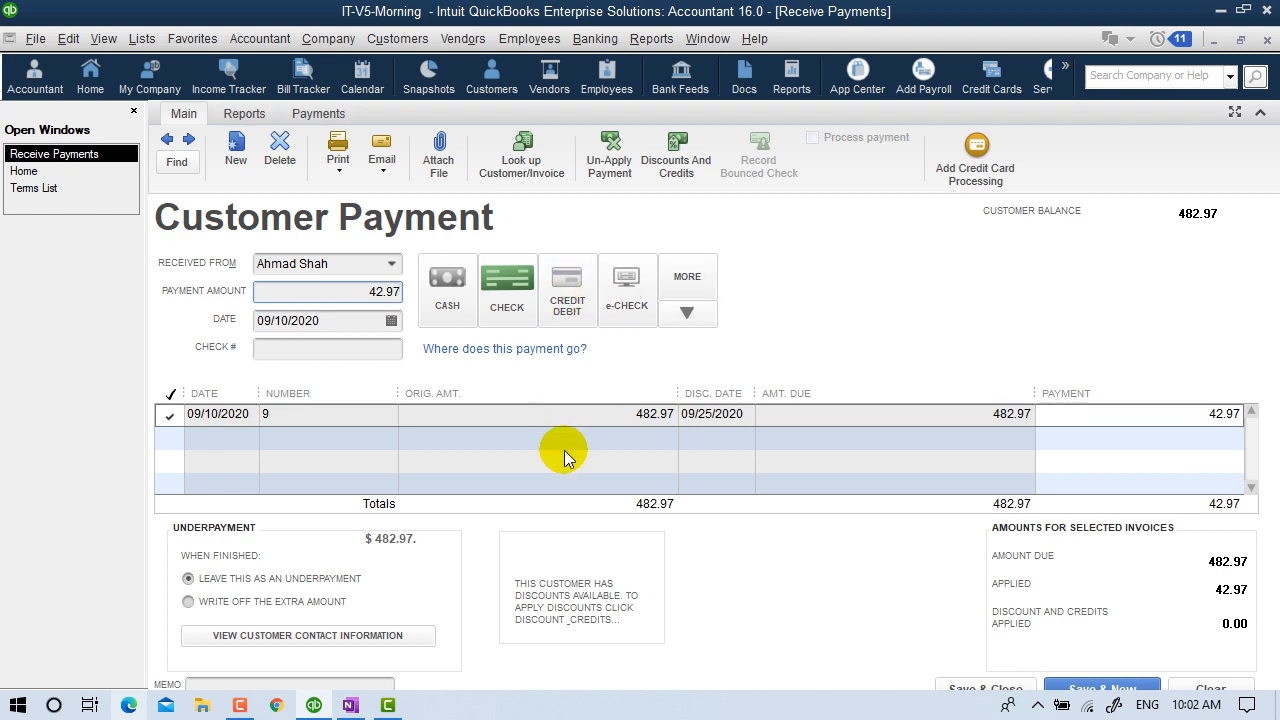
Mark the payment as cash, with 482 applied to invoice 9 and 482 as the total.
click(447, 280)
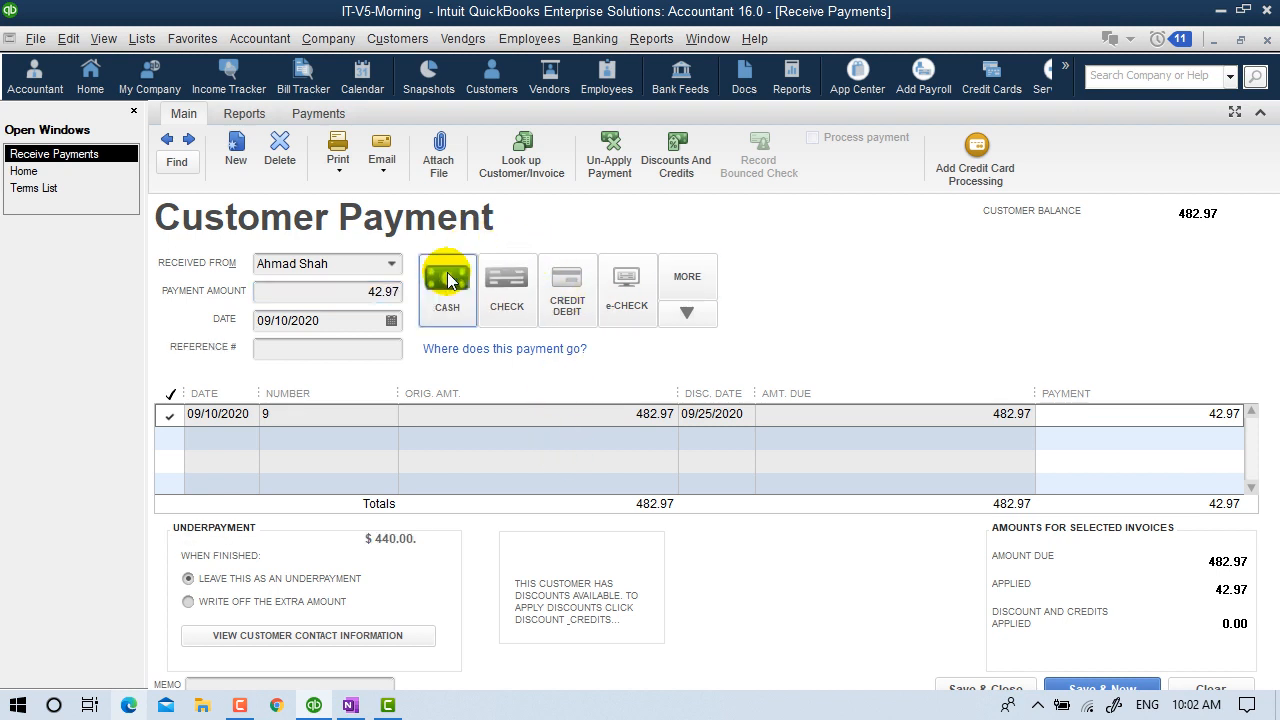
click(1198, 415)
drag(1198, 415, 1278, 415)
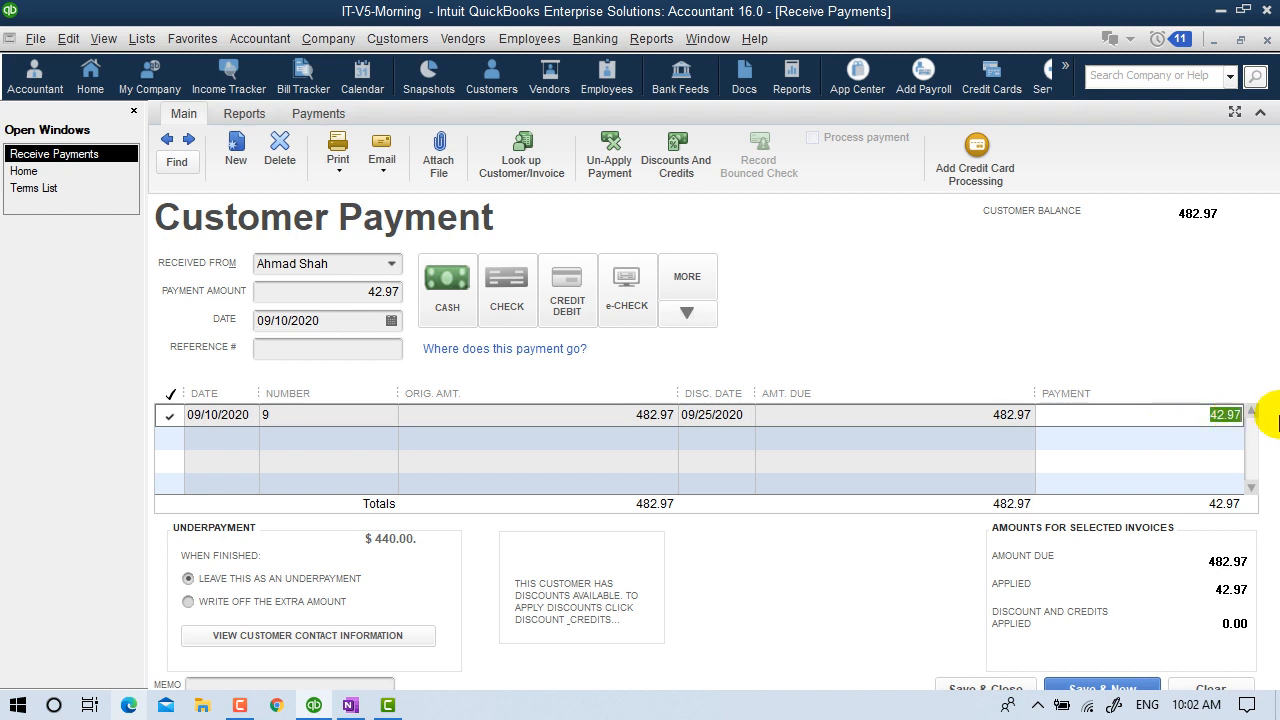
text(48)
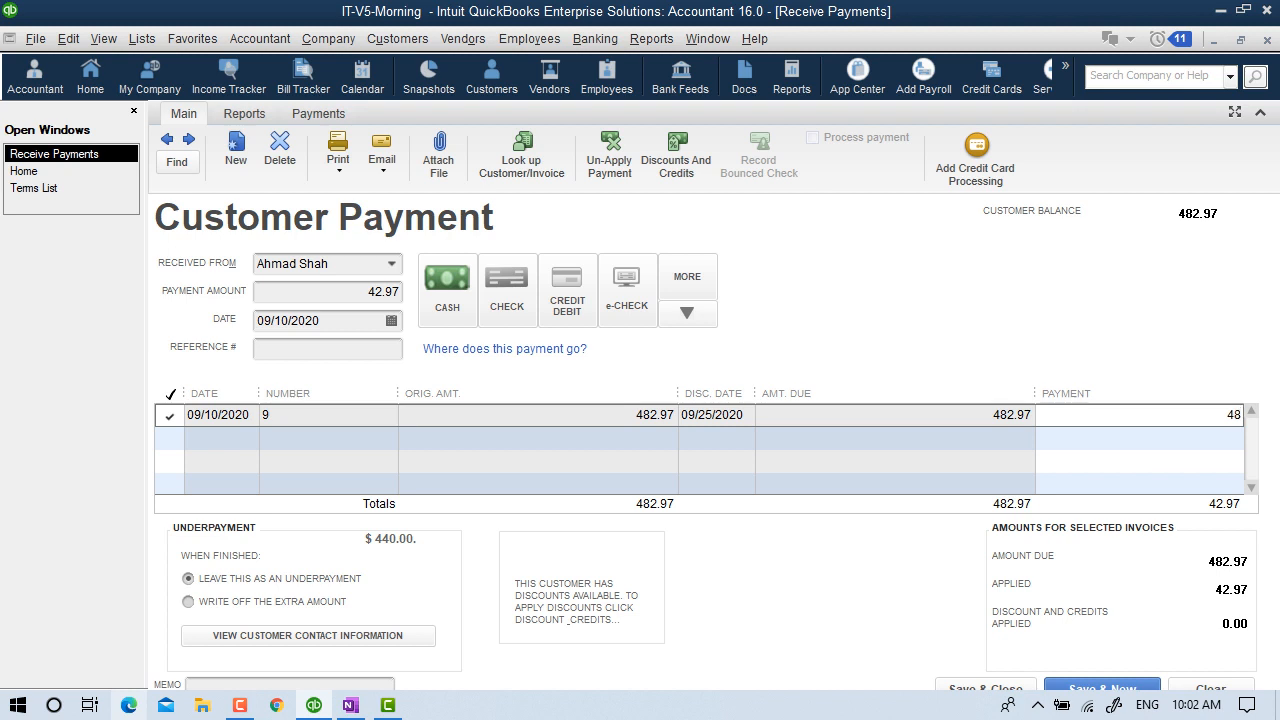
text(2)
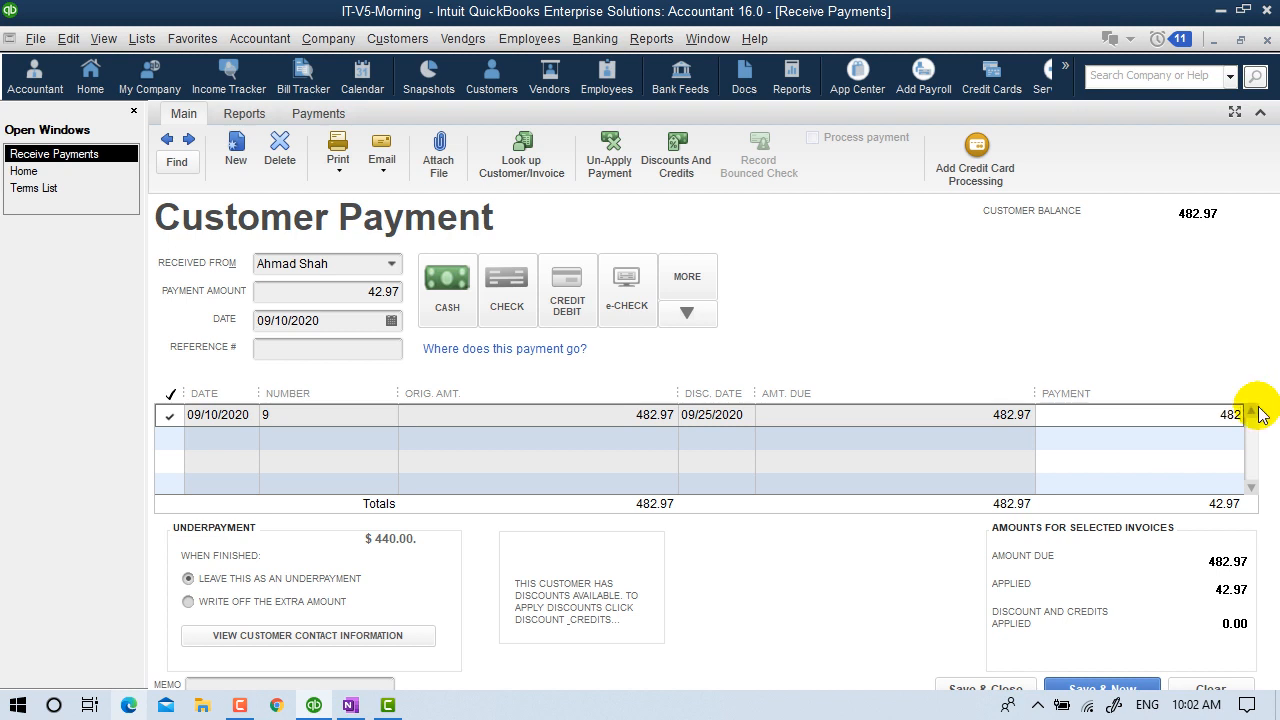
drag(1171, 409, 1278, 425)
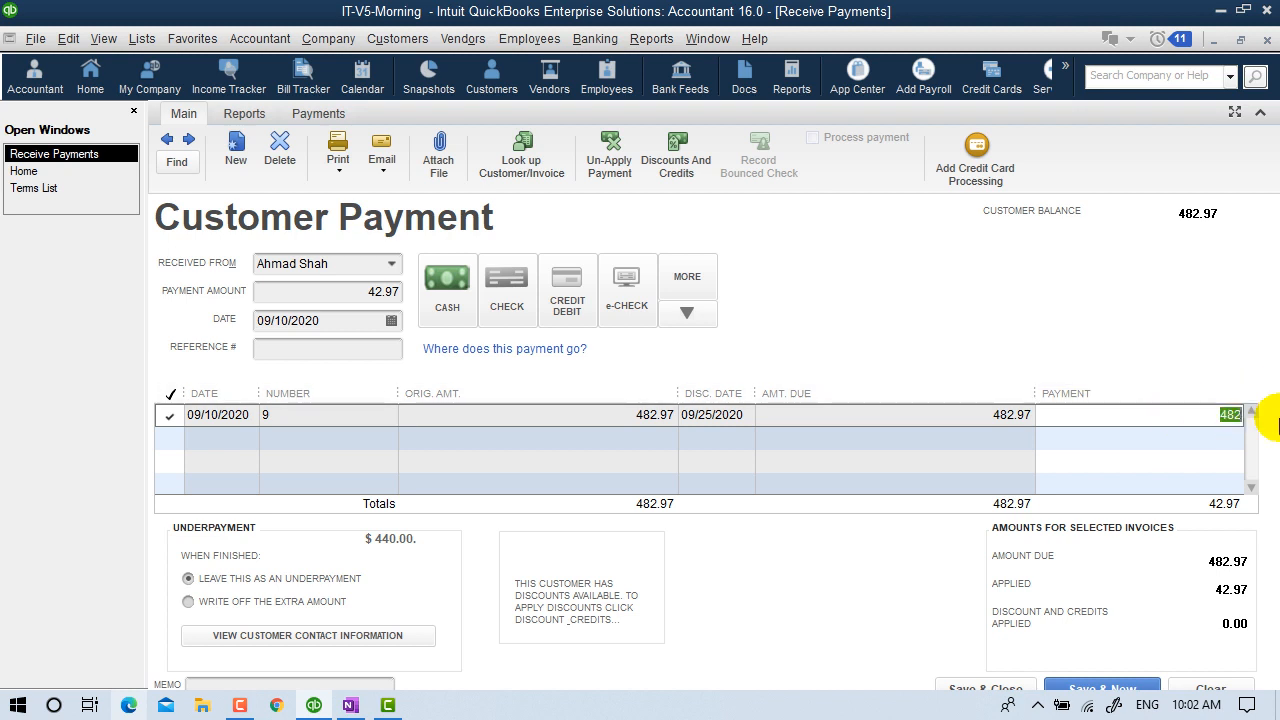
click(310, 291)
text(482)
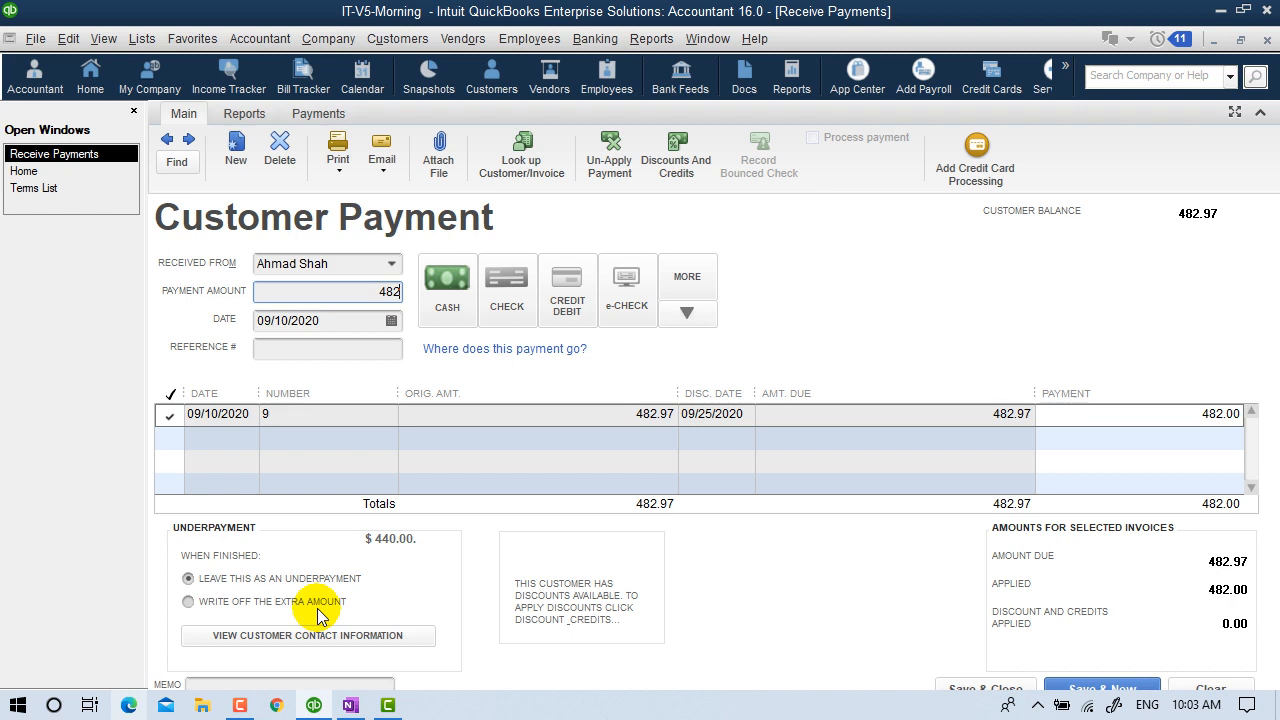
Leave the 0.97 difference as an underpayment and save the 482.00 payment.
click(257, 601)
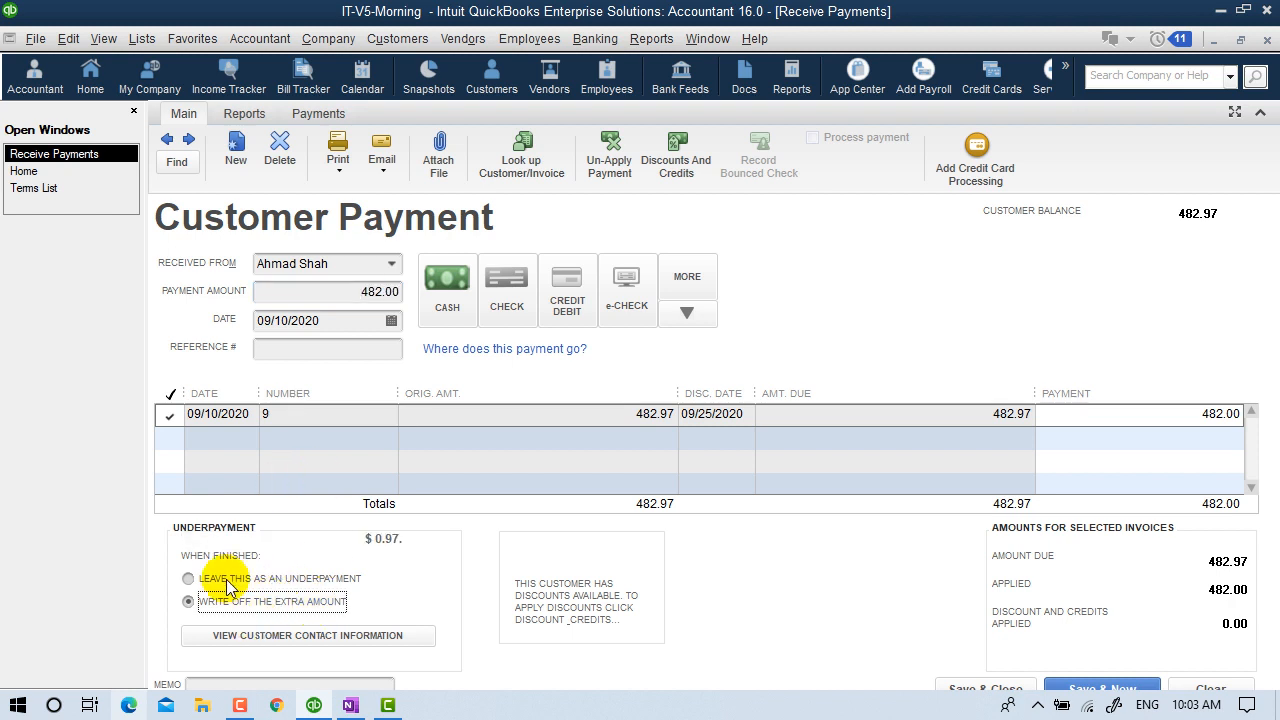
click(262, 580)
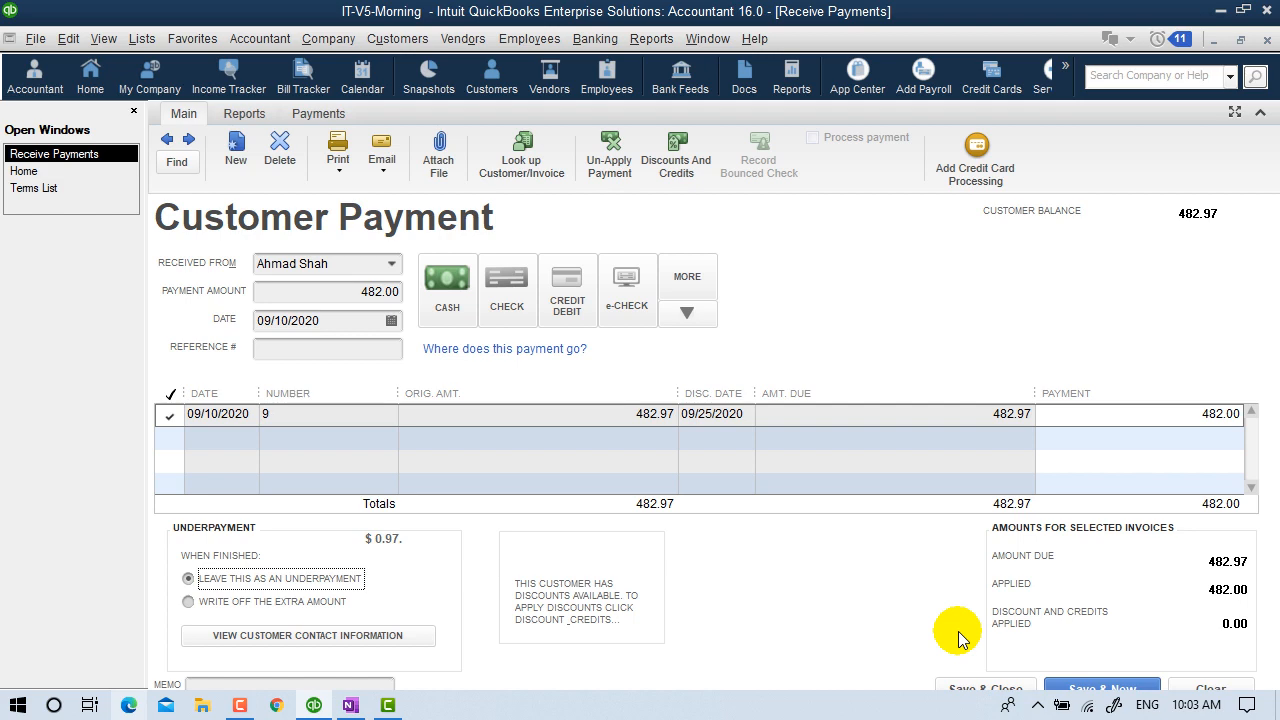
click(985, 688)
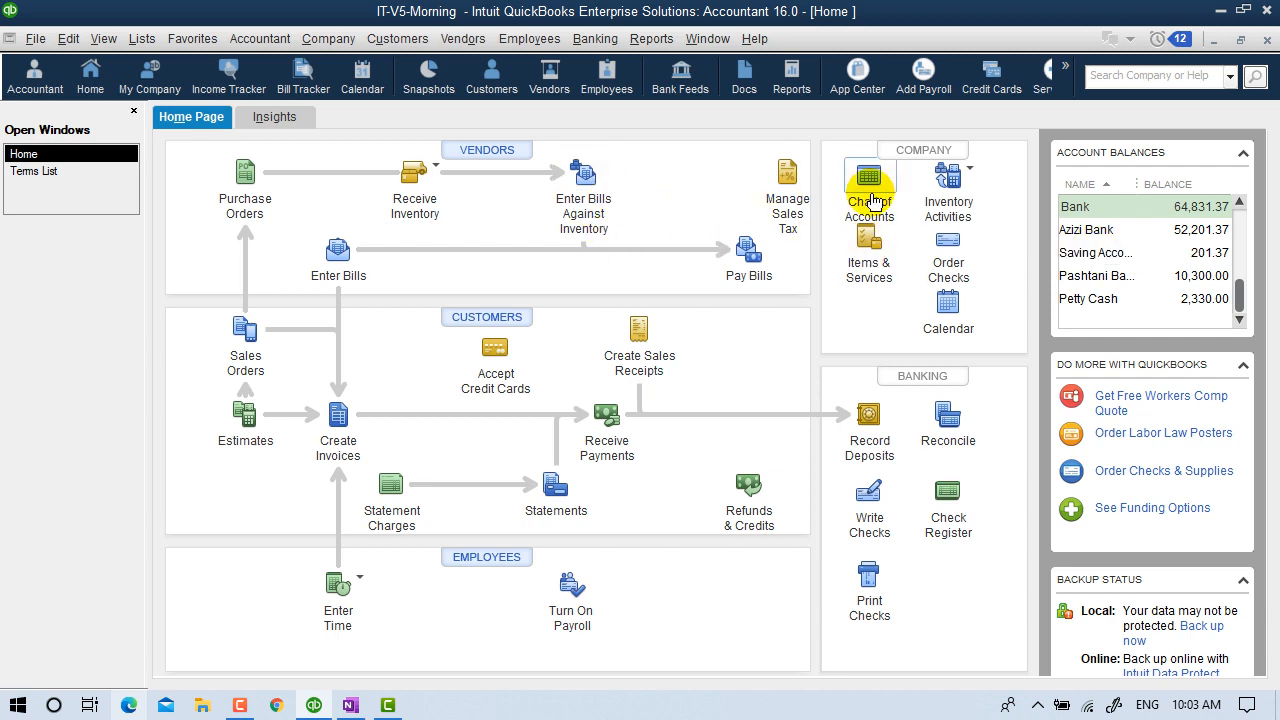
key(ctrl+a)
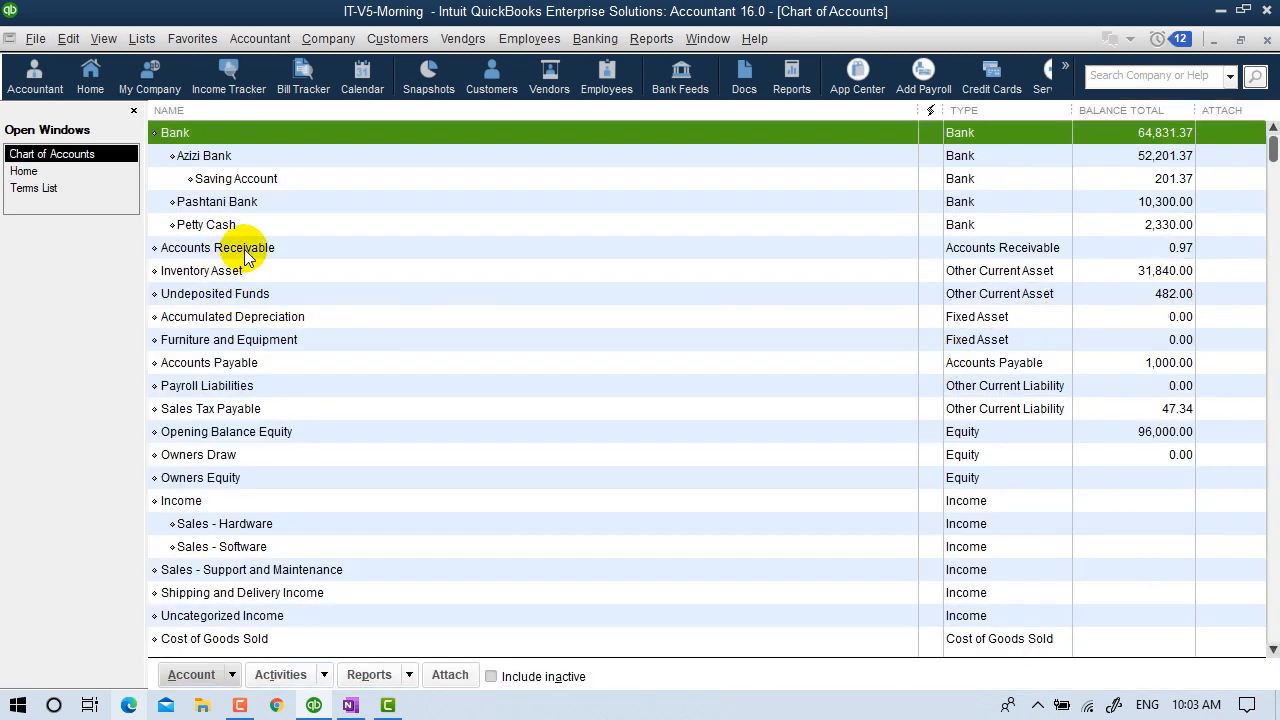
click(230, 247)
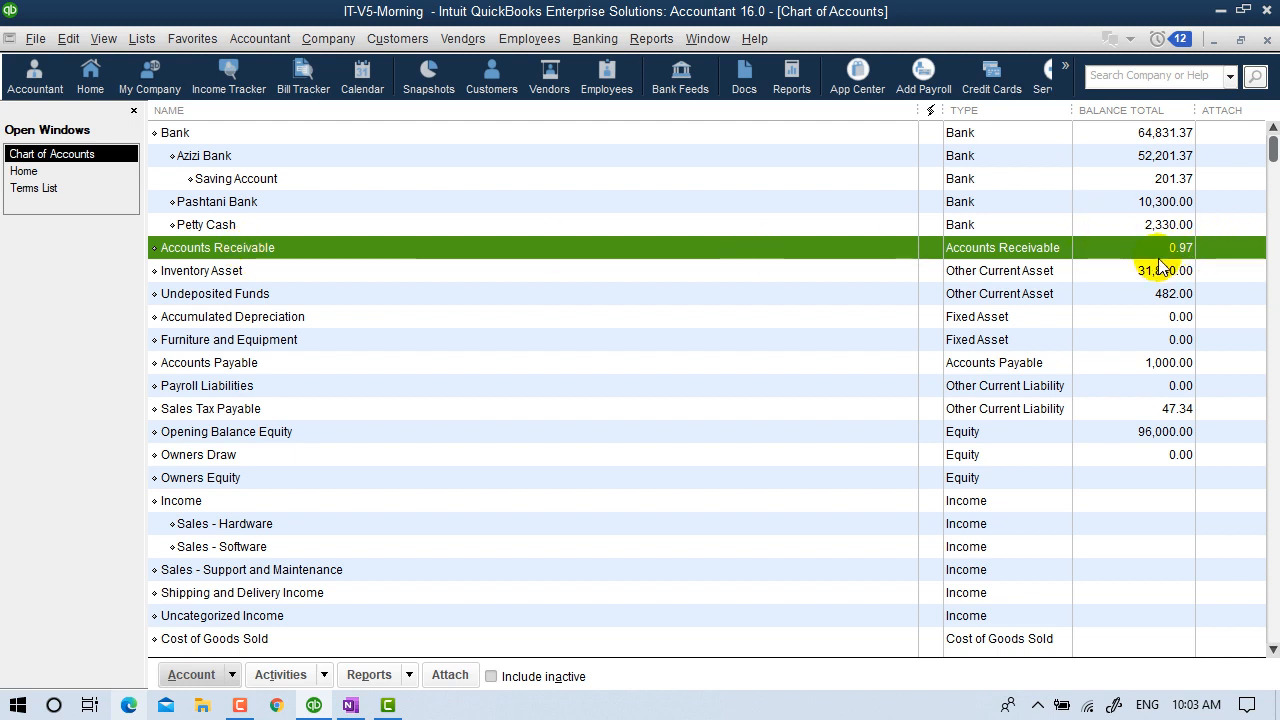
click(1265, 41)
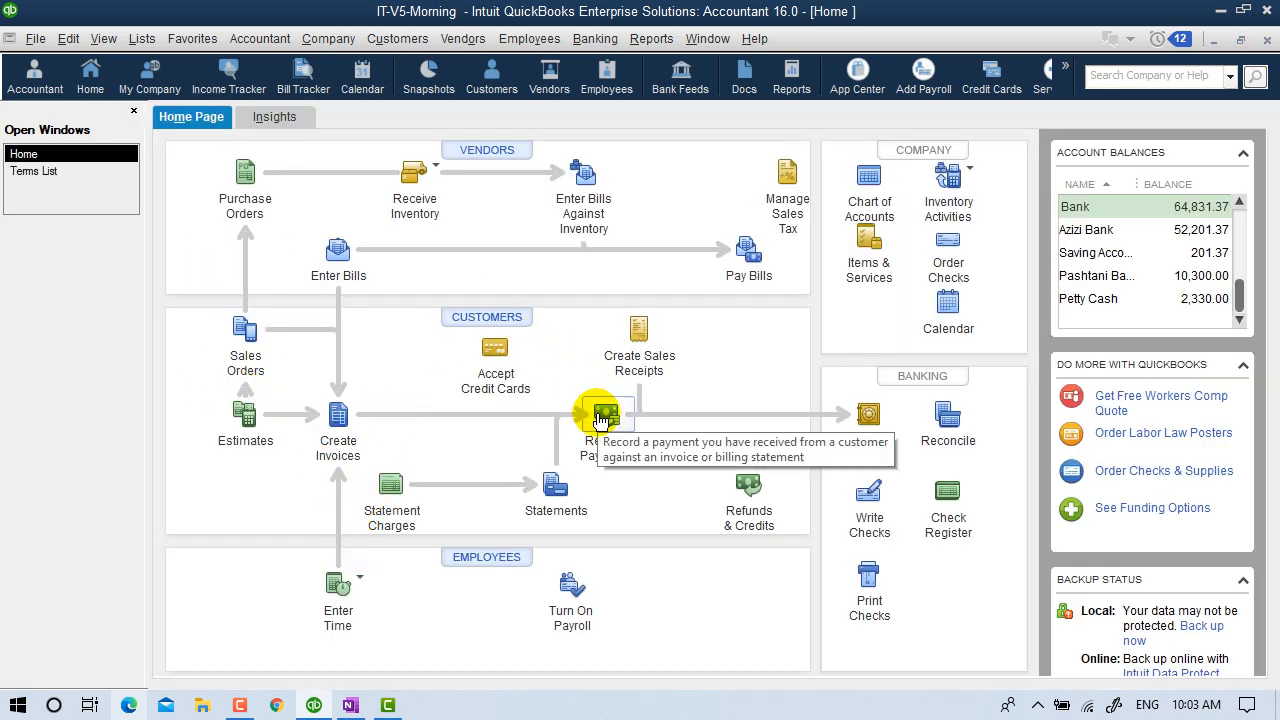
Check invoice 9's 0.97 open balance in the Income Tracker, then close it.
click(463, 38)
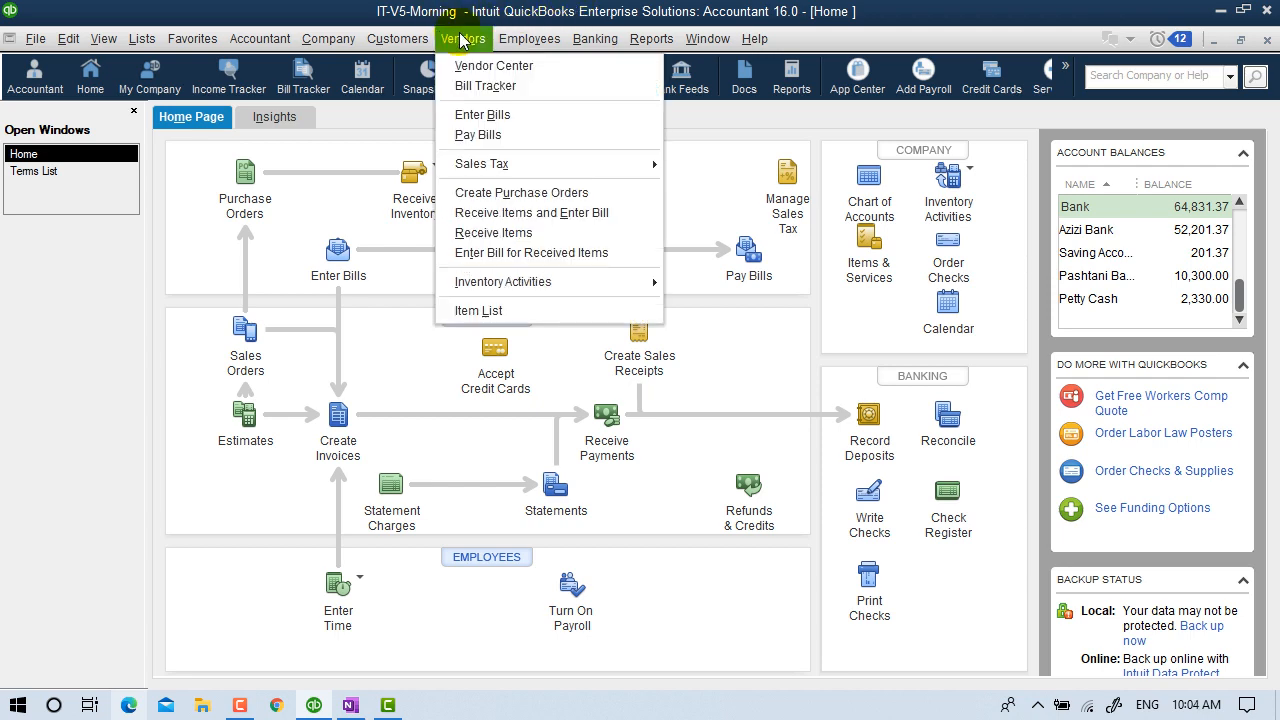
mouse_move(397, 38)
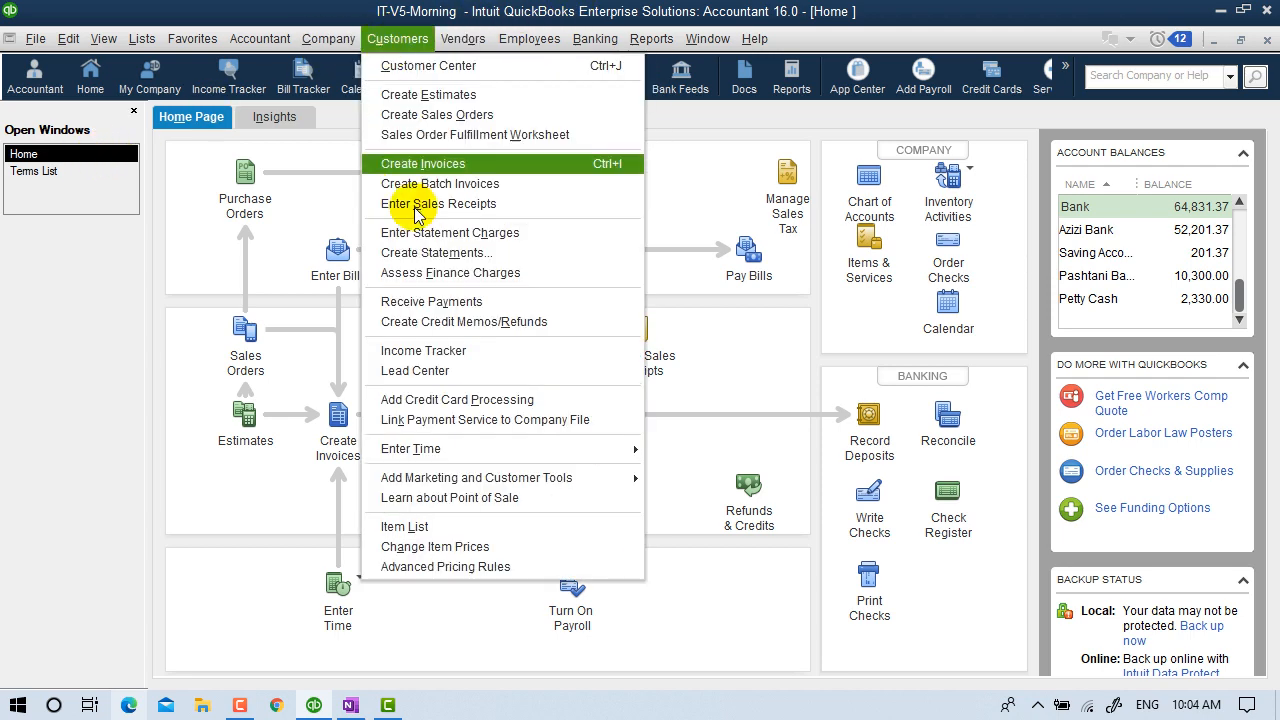
click(445, 350)
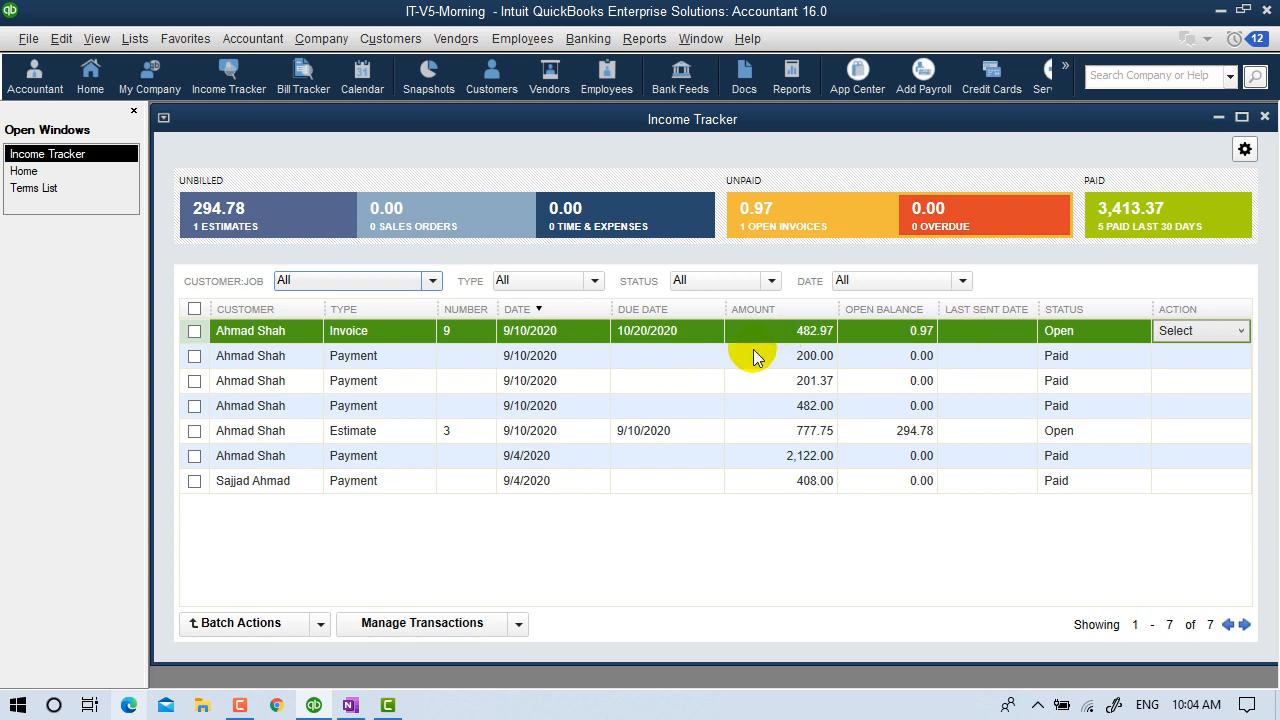
click(1264, 117)
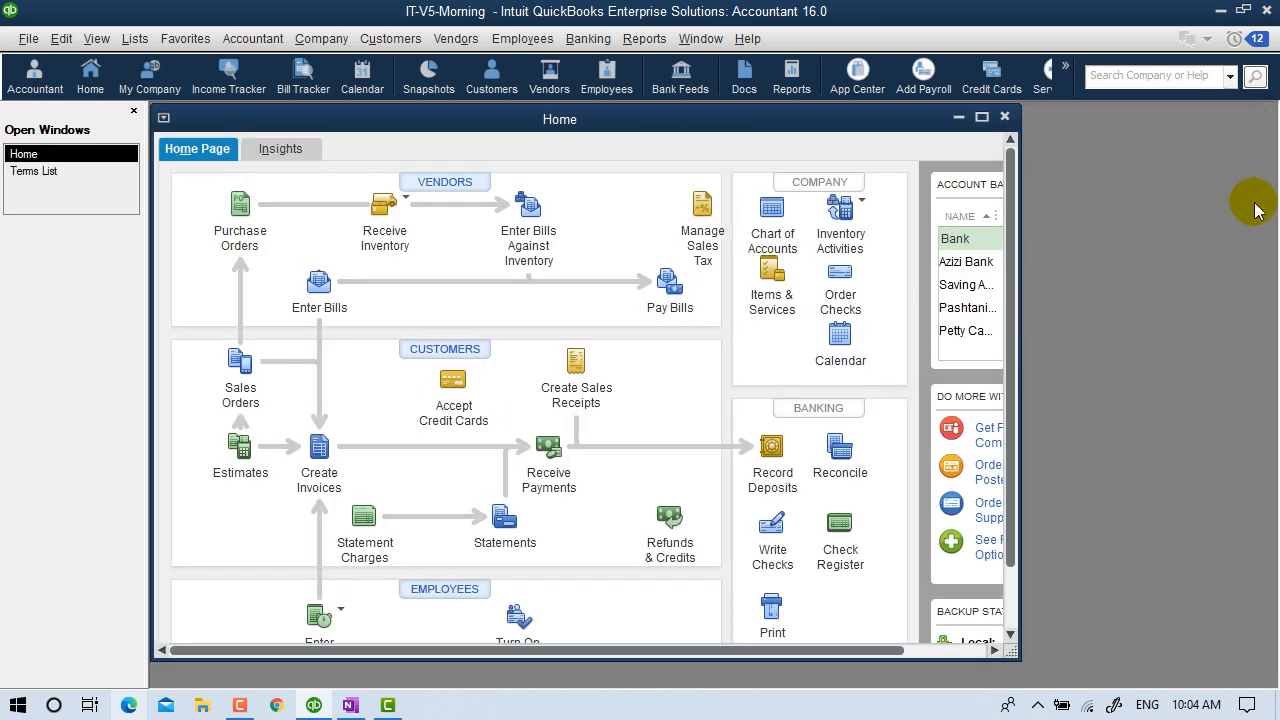
Maximize the Home page, then switch to Camtasia and the recorder.
click(983, 117)
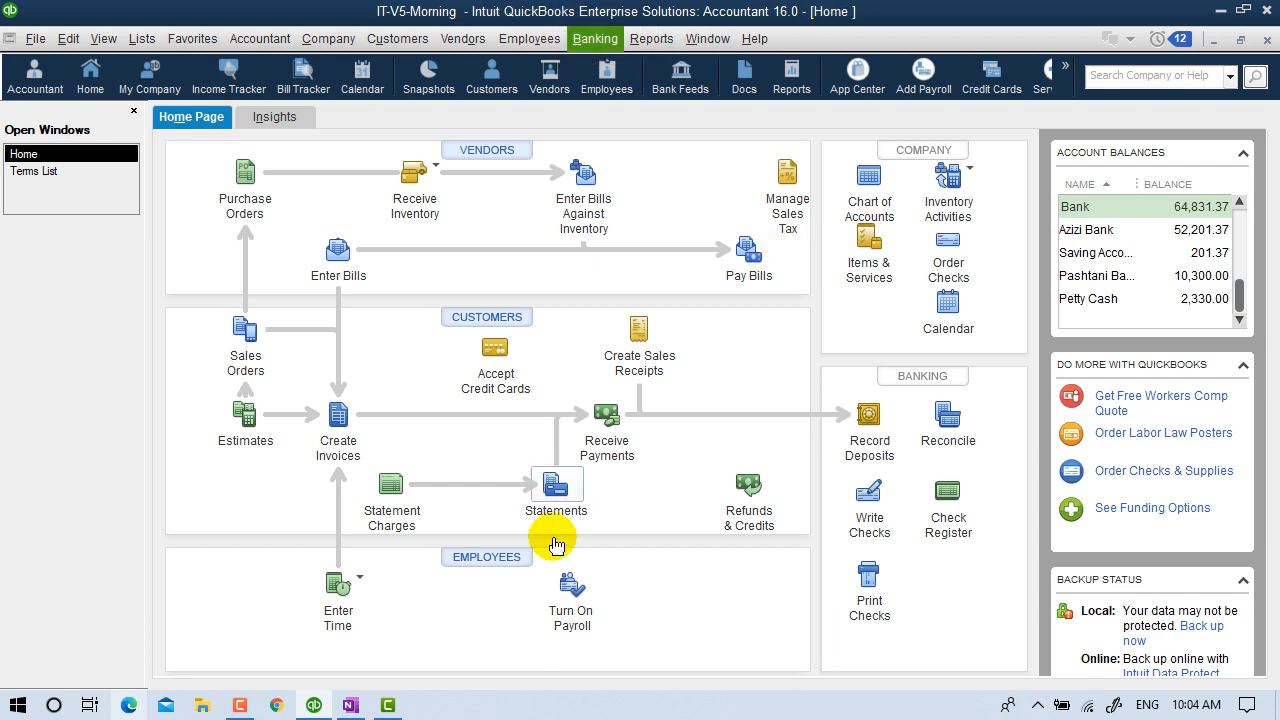
click(387, 705)
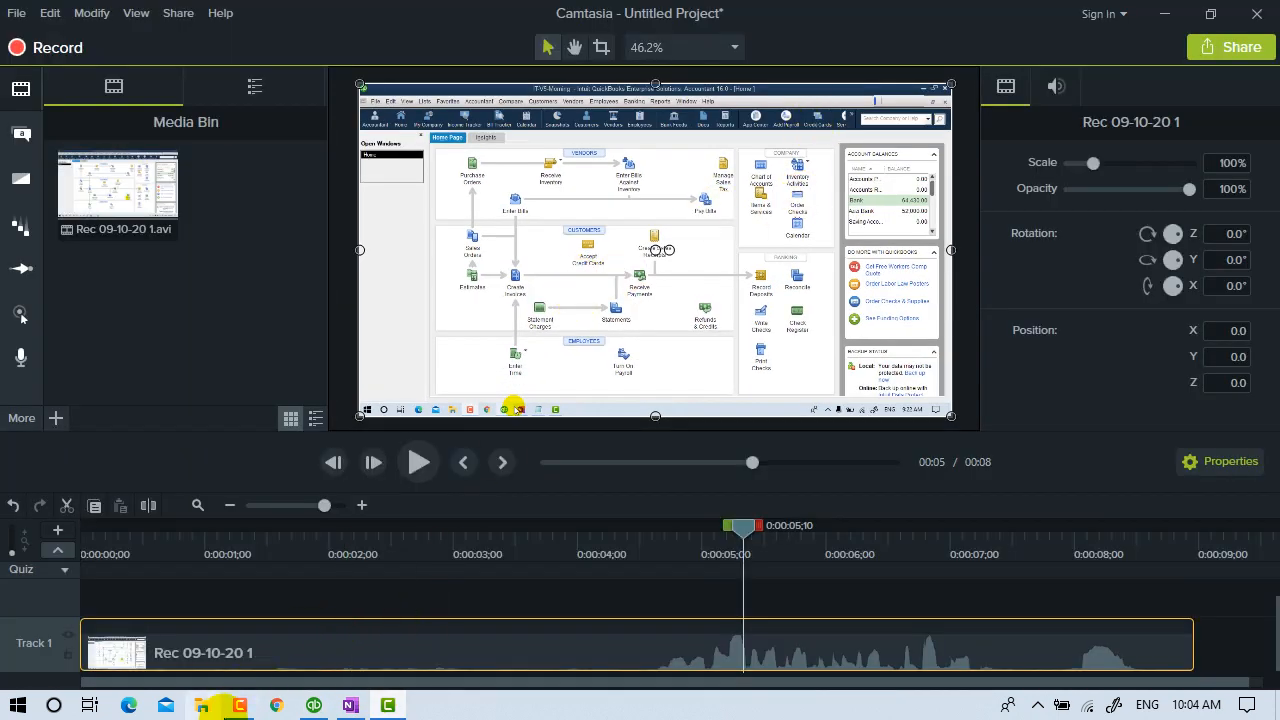
click(240, 702)
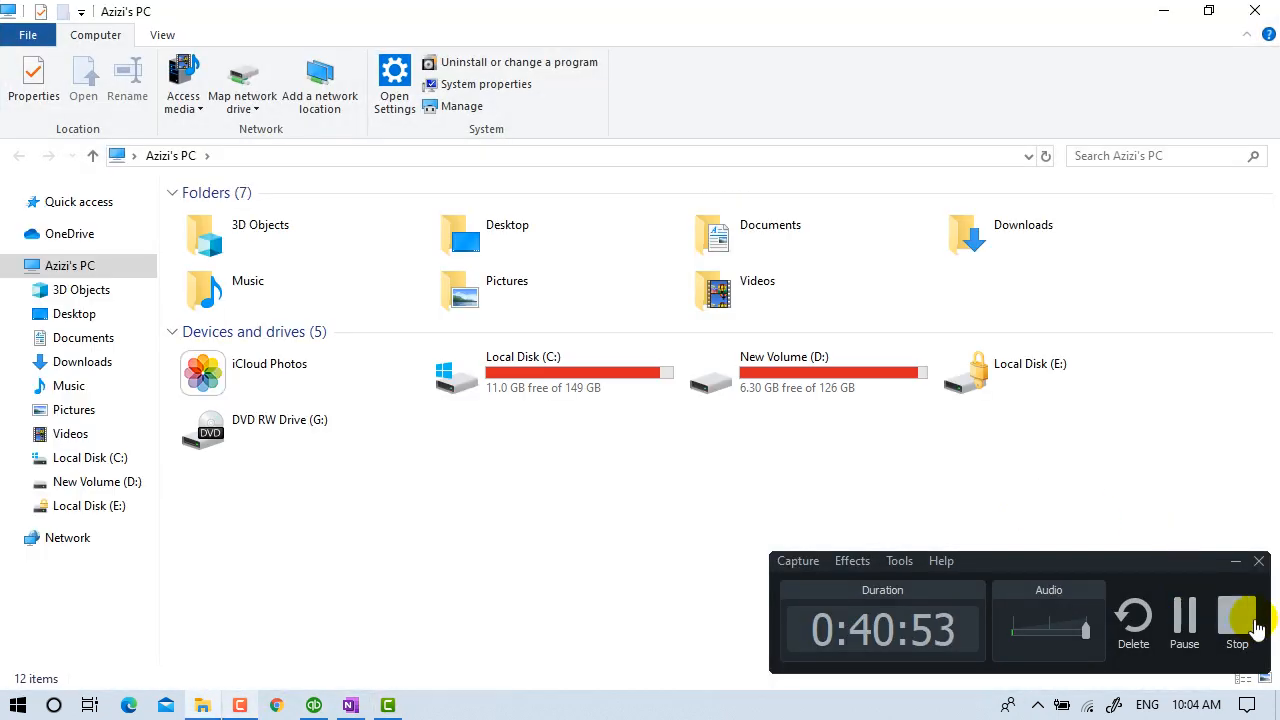